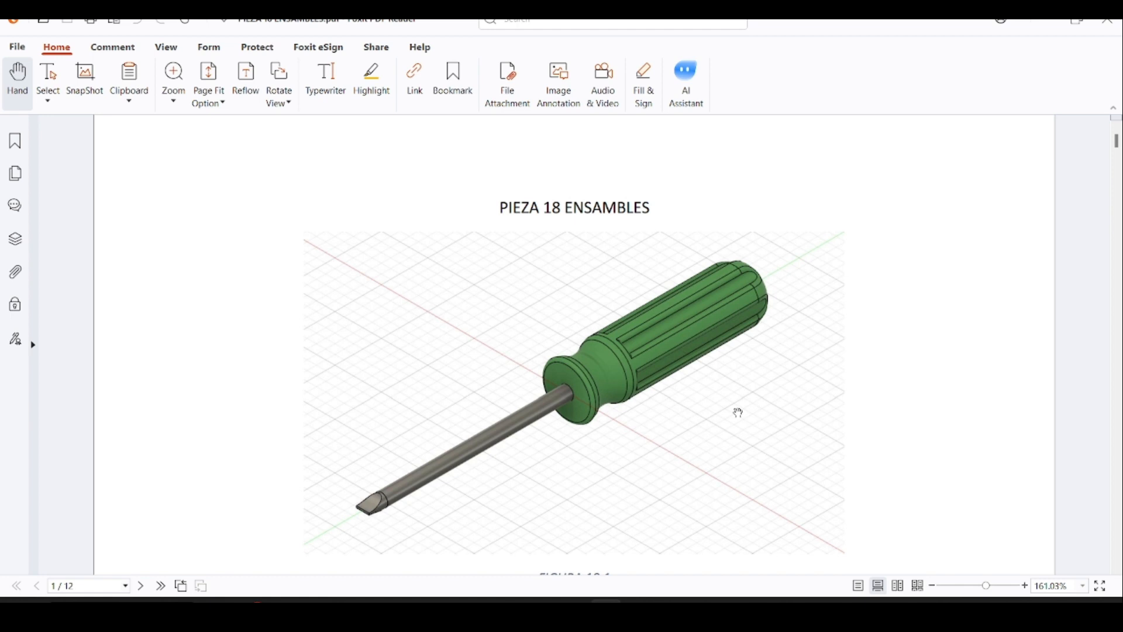
# - Read the objective, the component list and the assembly instructions on the first page of the PIEZA 18 ENSAMBLES document
pyautogui.scroll(-2, 738, 412)
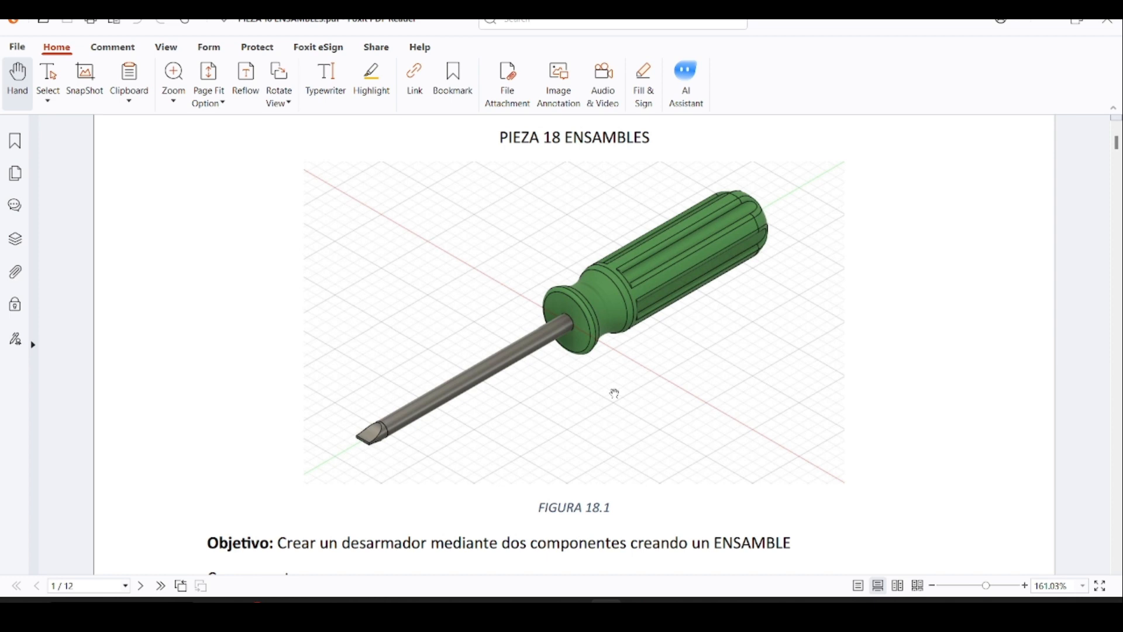
pyautogui.scroll(-5, 614, 394)
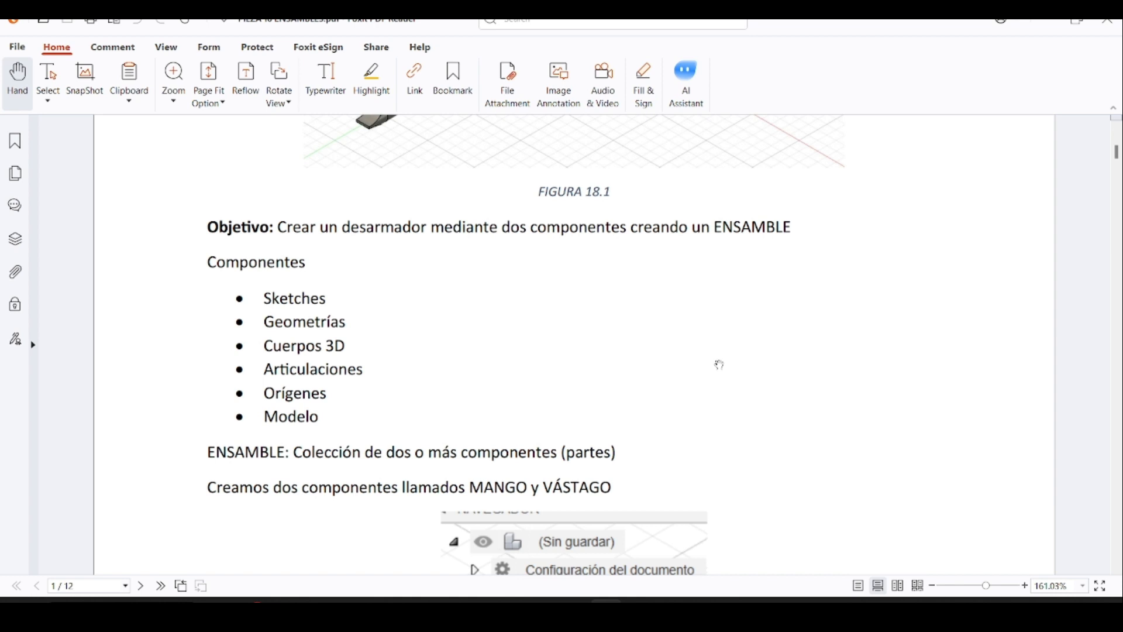
pyautogui.scroll(4, 720, 364)
pyautogui.scroll(-6, 720, 364)
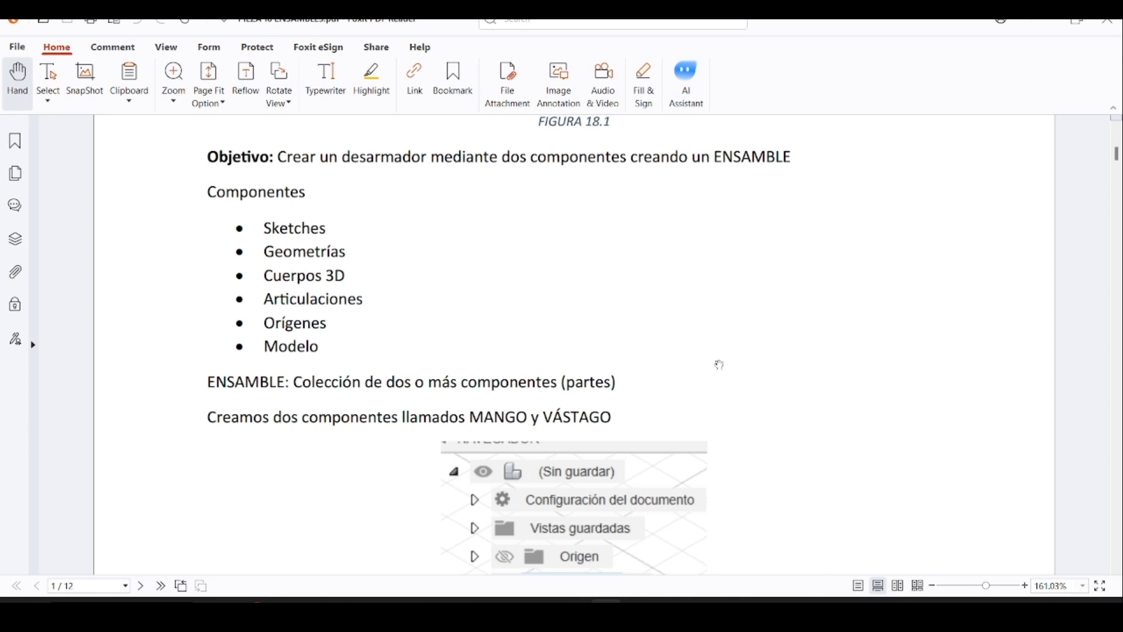
# - Switch to Autodesk Fusion, view the finished screwdriver in the desarmador design and return to the untitled design
pyautogui.moveTo(638, 614)
pyautogui.click(572, 608)
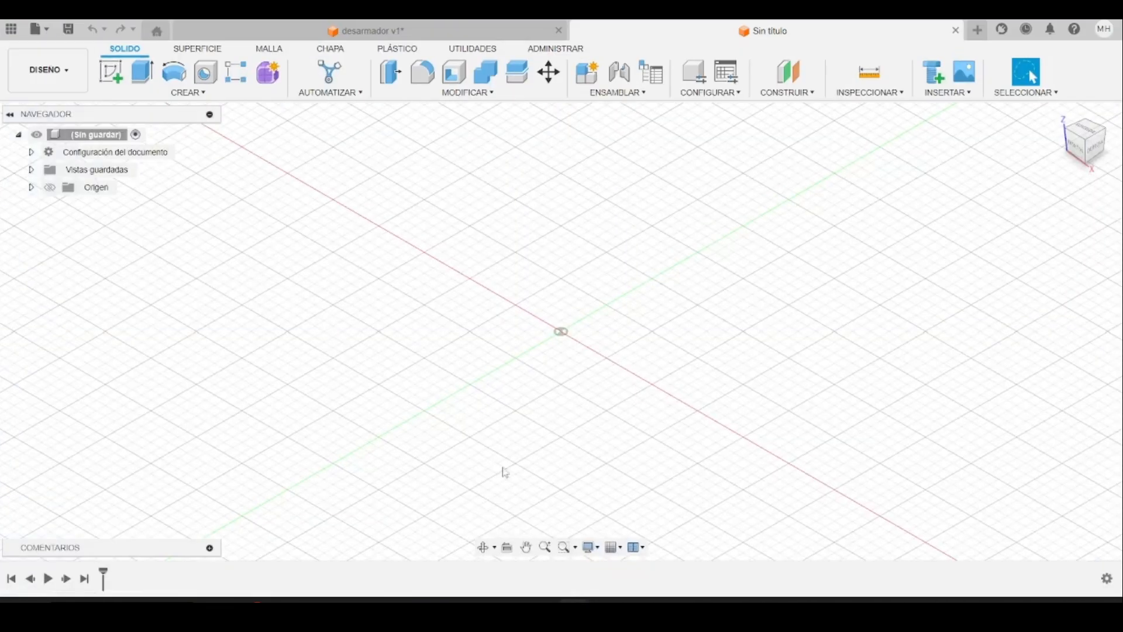
pyautogui.click(288, 37)
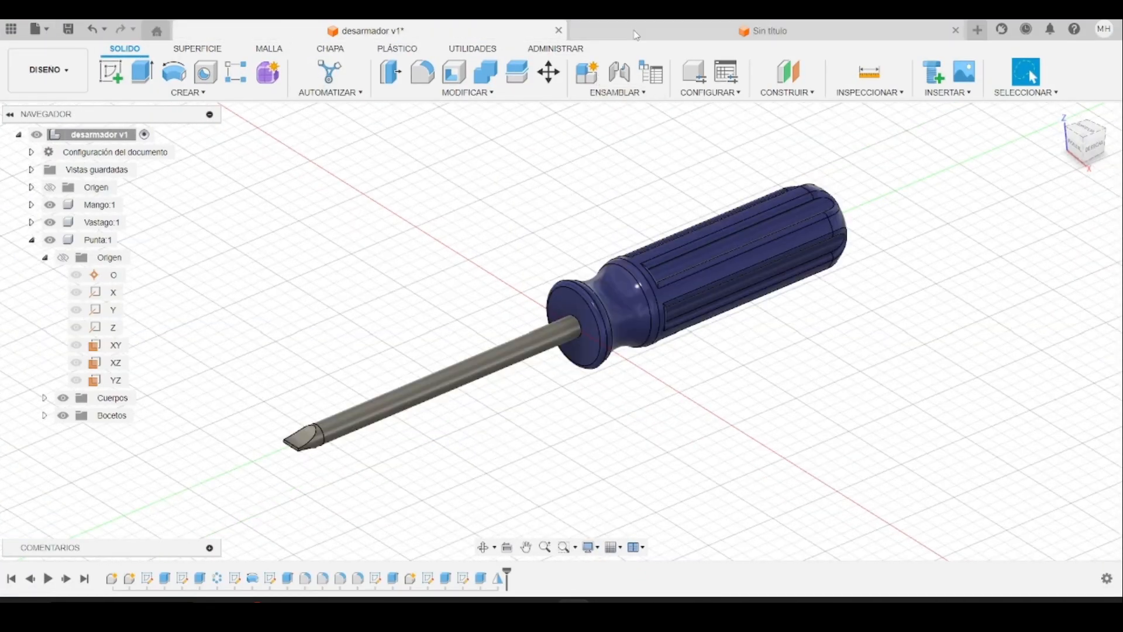
pyautogui.click(717, 32)
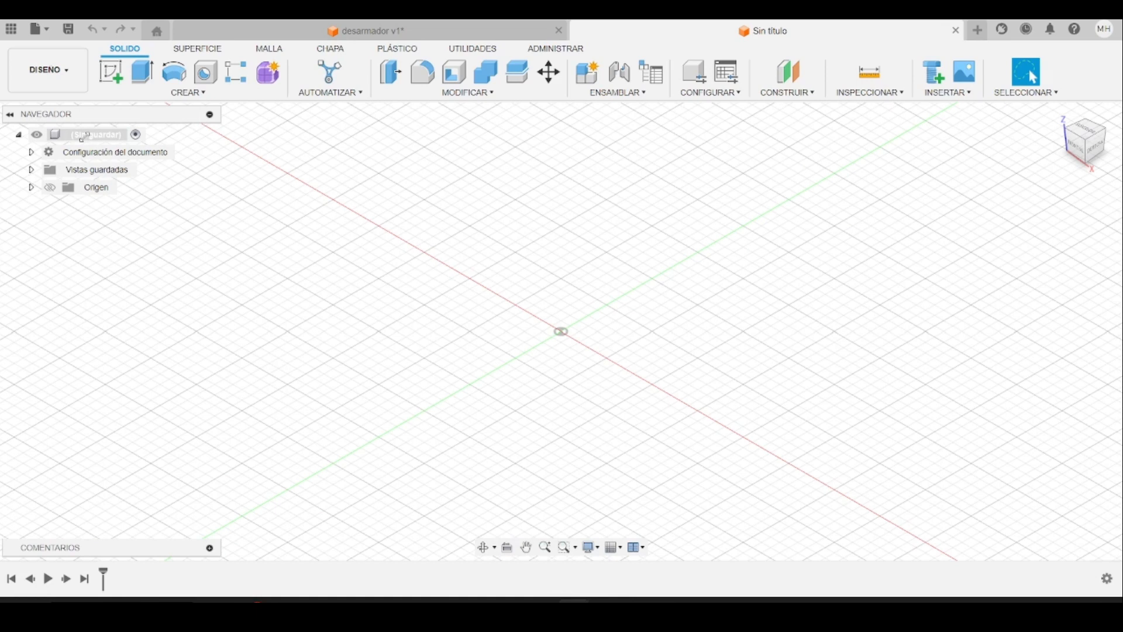
# - Save the untitled design as desarmador1 in the aprener location
pyautogui.click(67, 28)
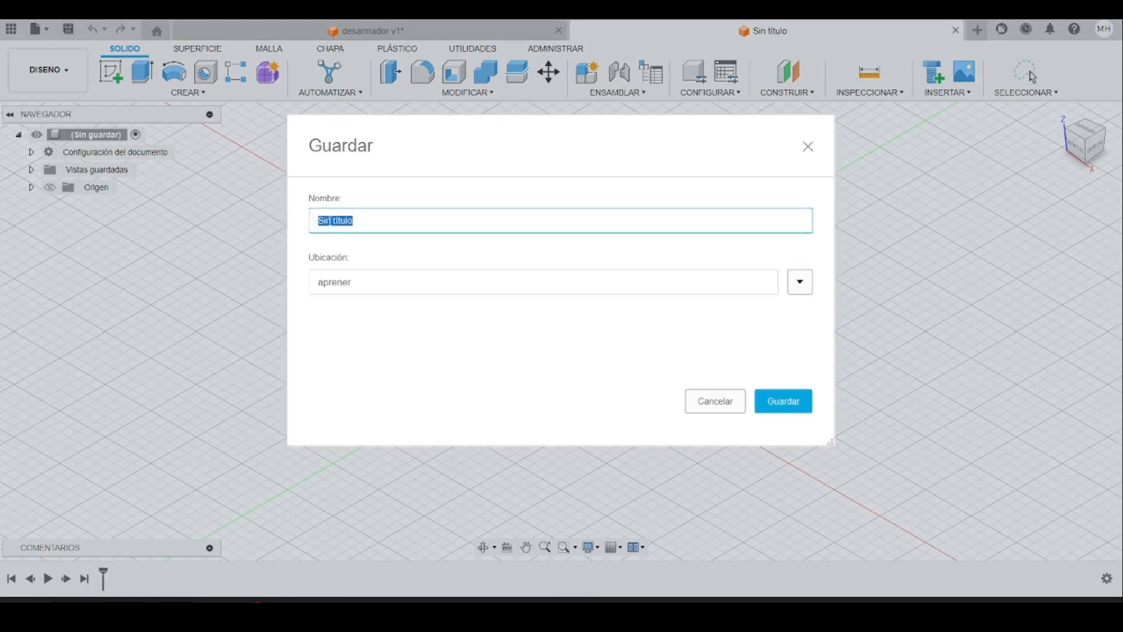
pyautogui.write('desarmador1')
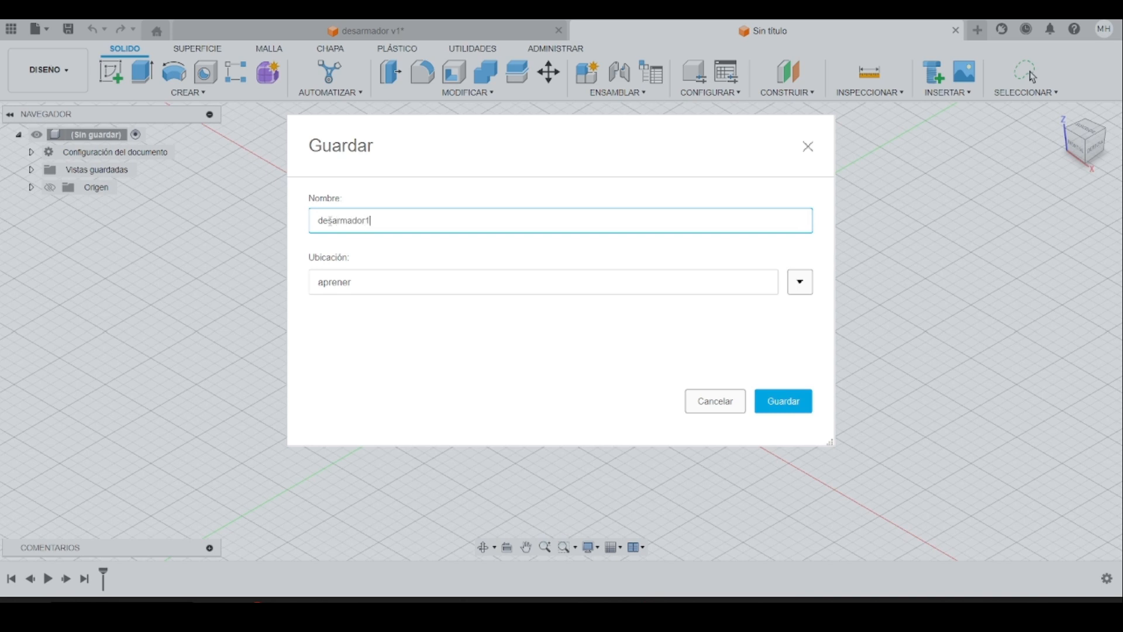
pyautogui.click(789, 403)
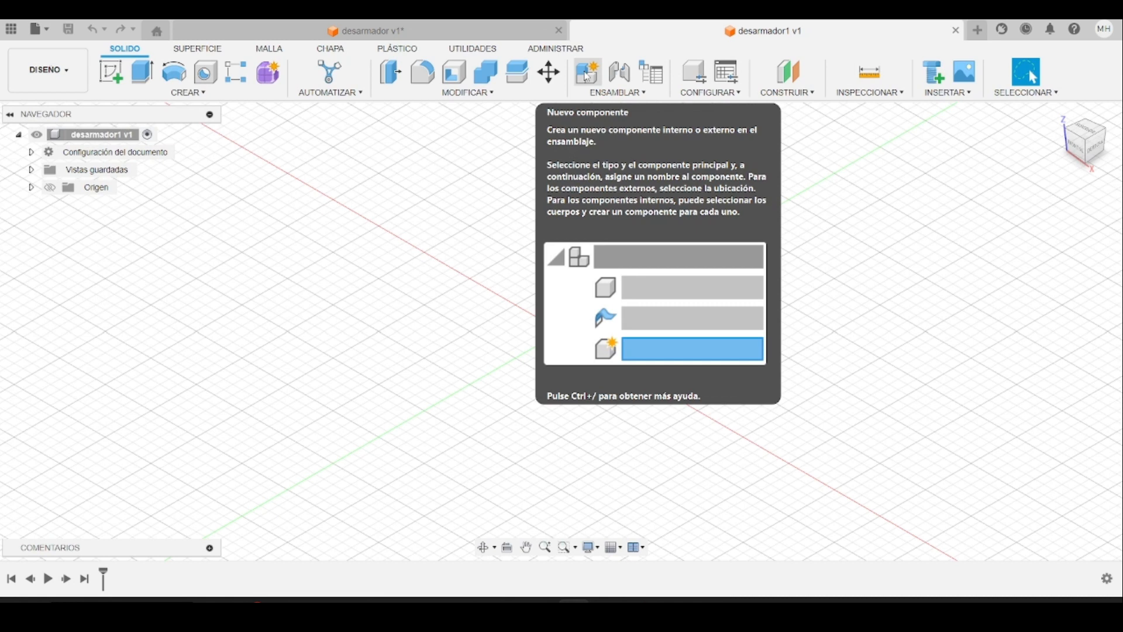
# - Create an activated internal Standard component in the desarmador1 design
pyautogui.click(587, 76)
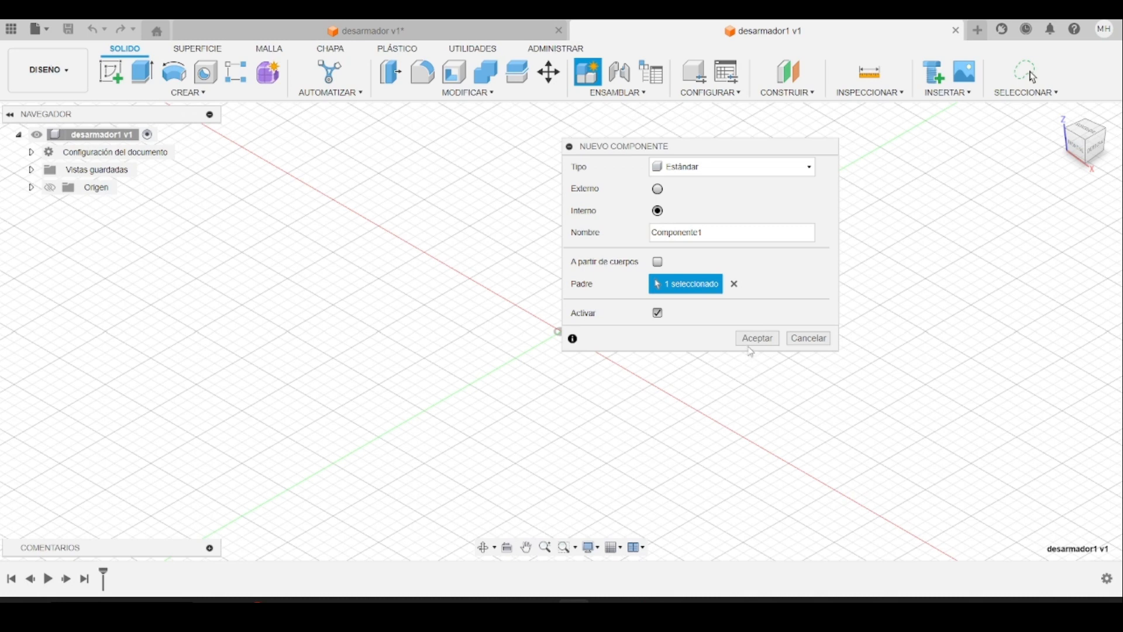
pyautogui.click(757, 339)
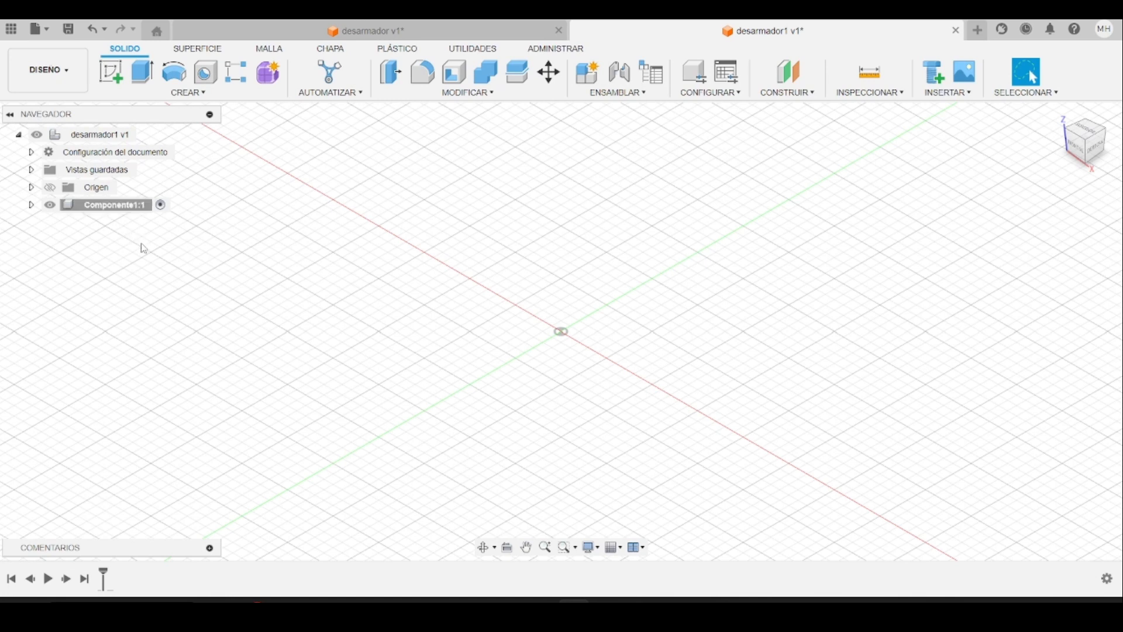
# - Create an internal component nested inside the first component and delete it again
pyautogui.click(113, 208)
pyautogui.click(587, 79)
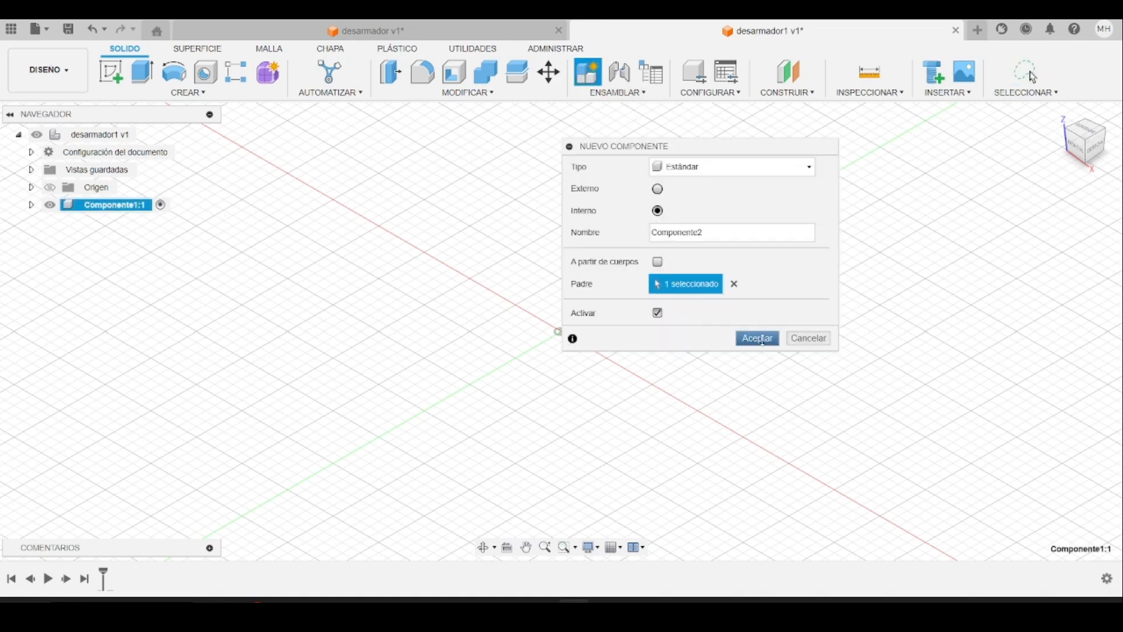
pyautogui.click(758, 338)
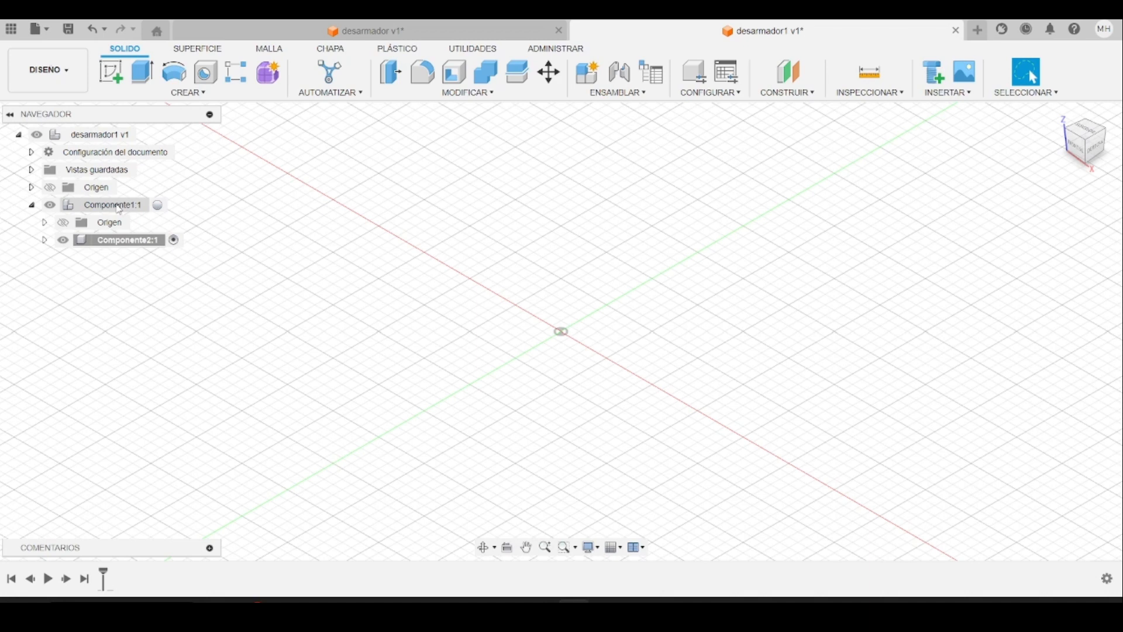
pyautogui.rightClick(121, 246)
pyautogui.click(124, 244)
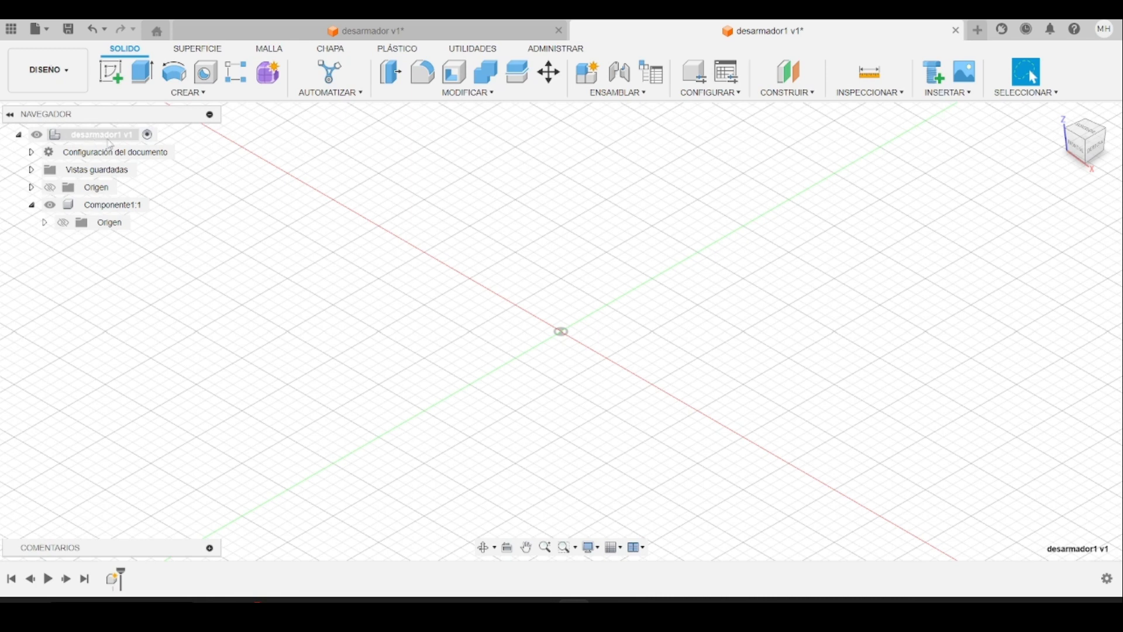
# - Create an internal component at the same level as the first component and delete it again
pyautogui.click(589, 82)
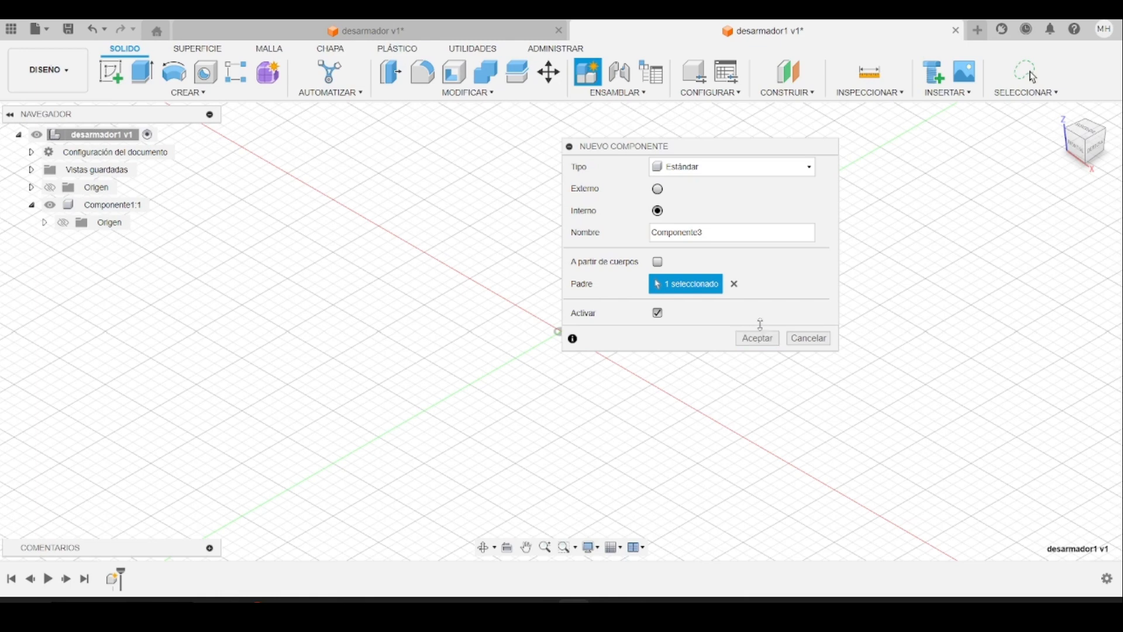
pyautogui.click(755, 337)
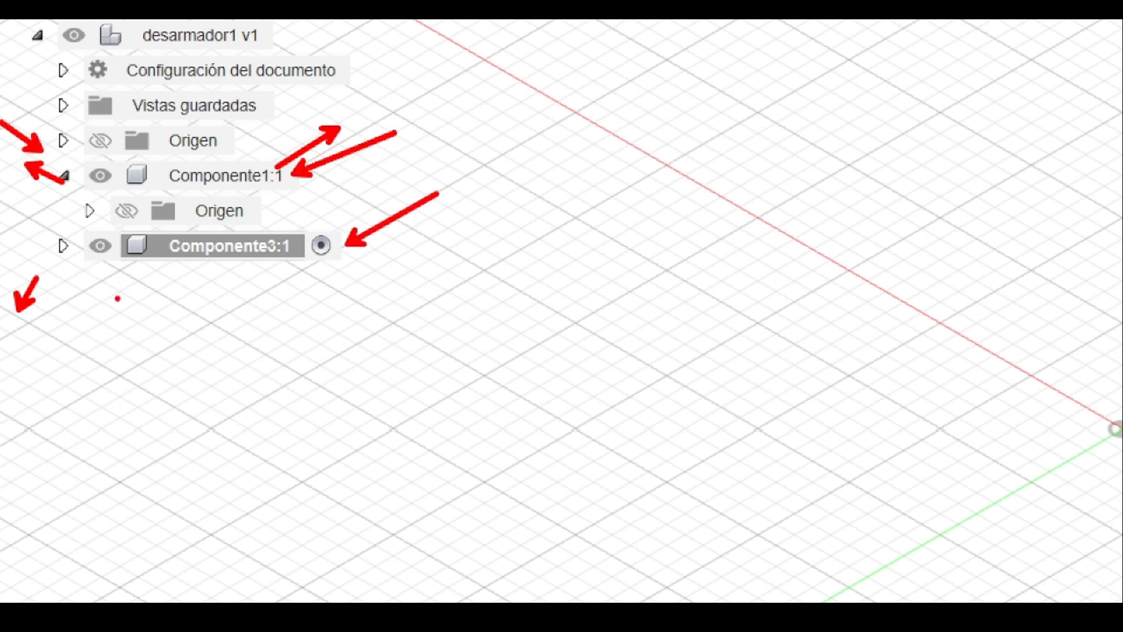
pyautogui.rightClick(246, 246)
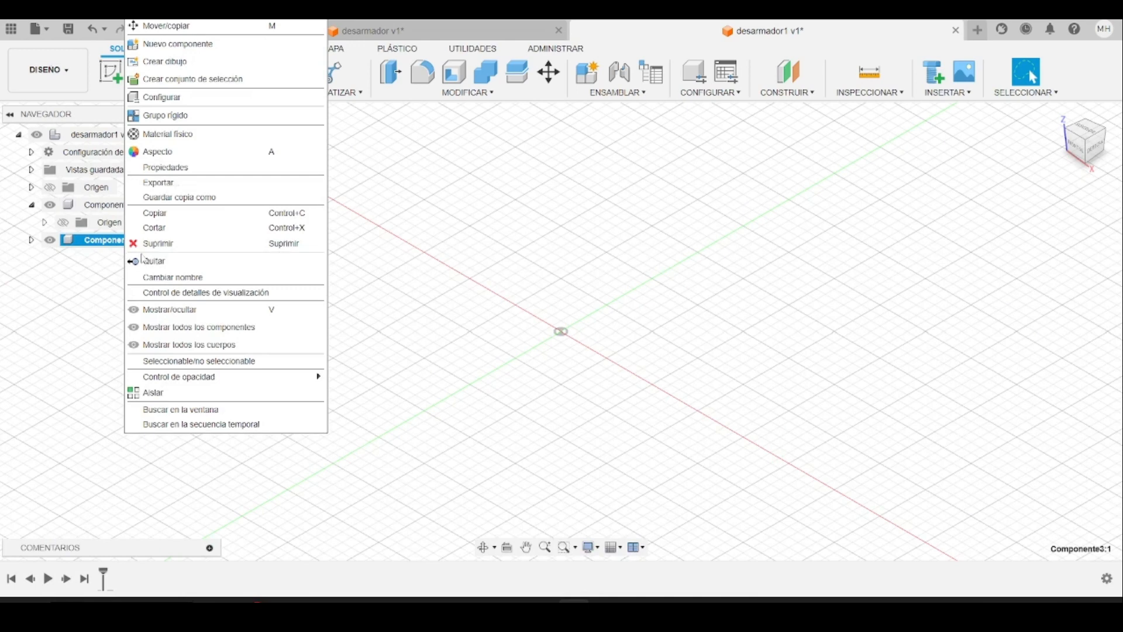
pyautogui.click(156, 244)
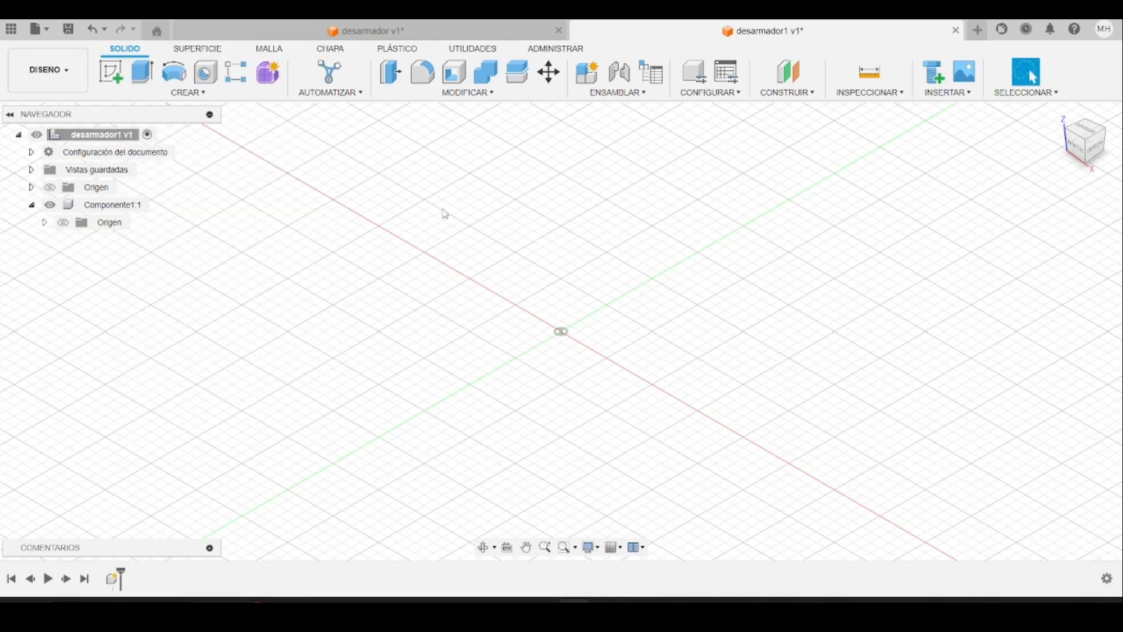
# - Create a second activated internal Standard component with the root desarmador1 as its parent
pyautogui.rightClick(91, 139)
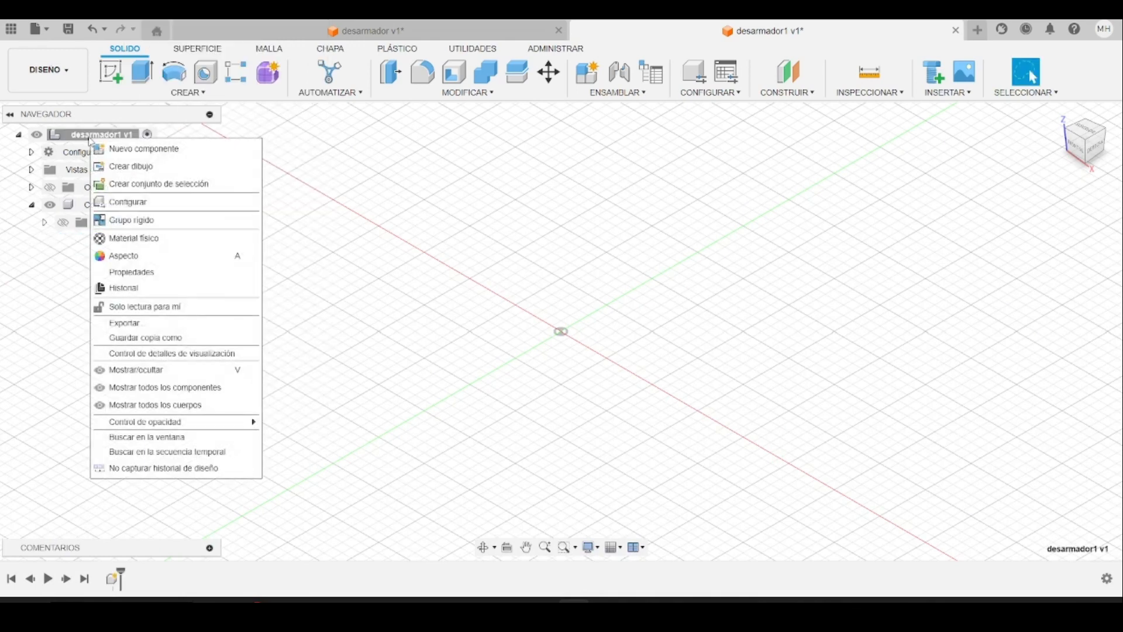
pyautogui.click(112, 150)
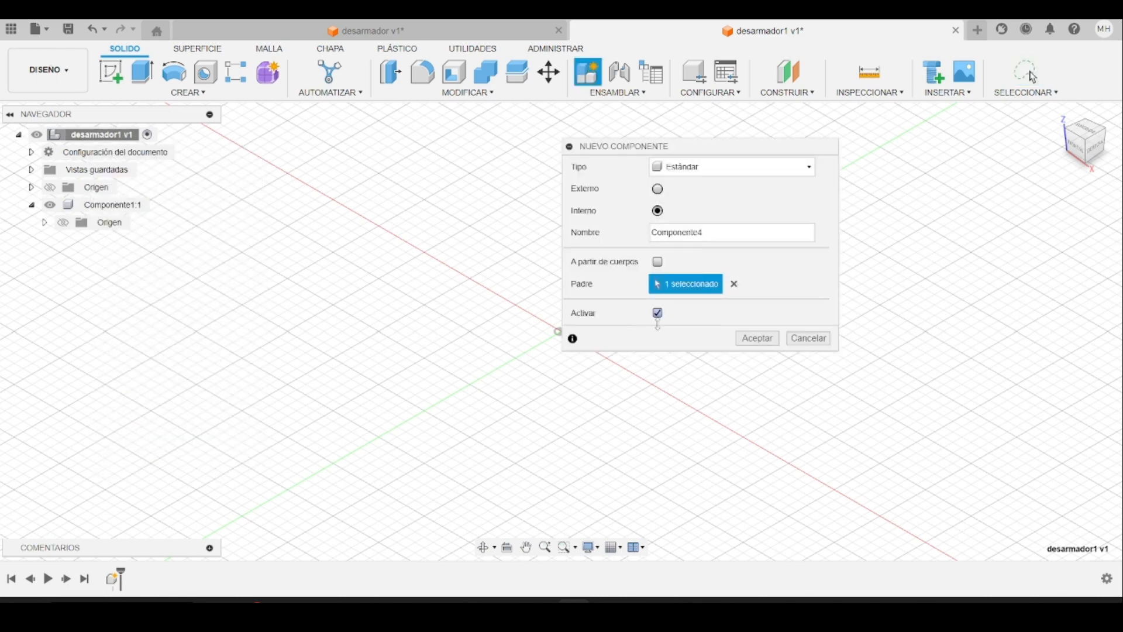
pyautogui.click(758, 338)
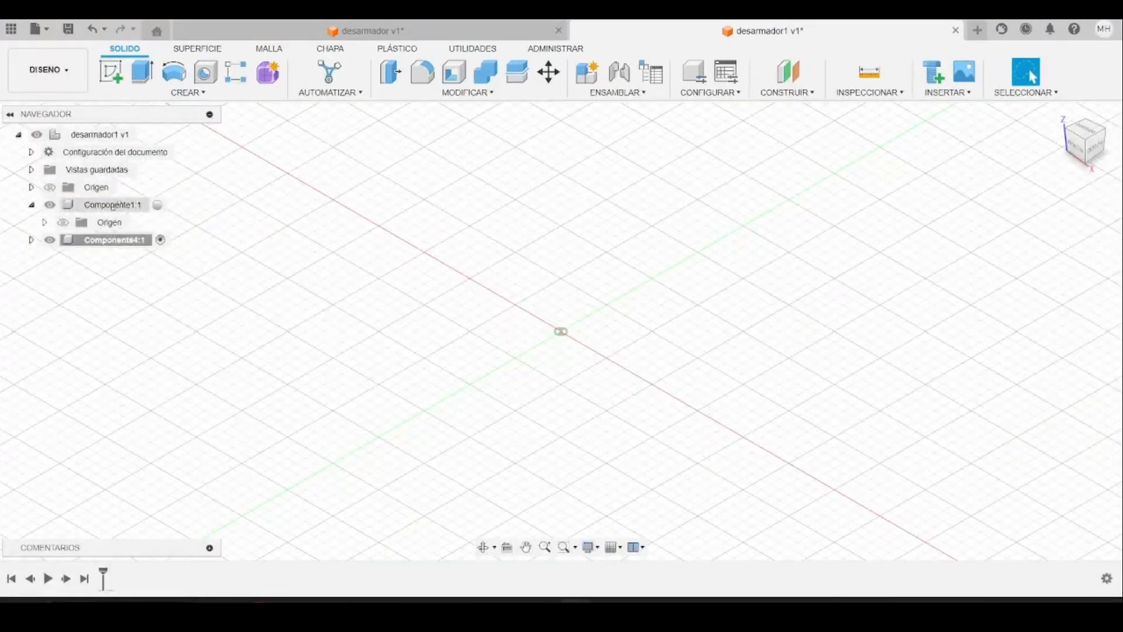
# - Rename the first component Mango
pyautogui.click(117, 203)
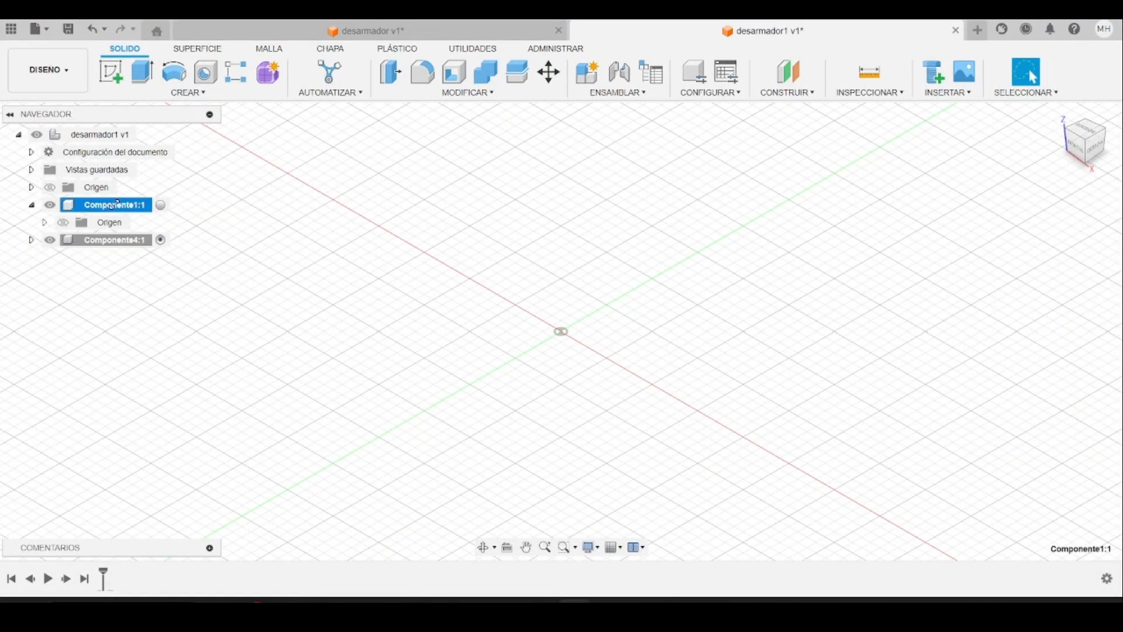
pyautogui.click(114, 203)
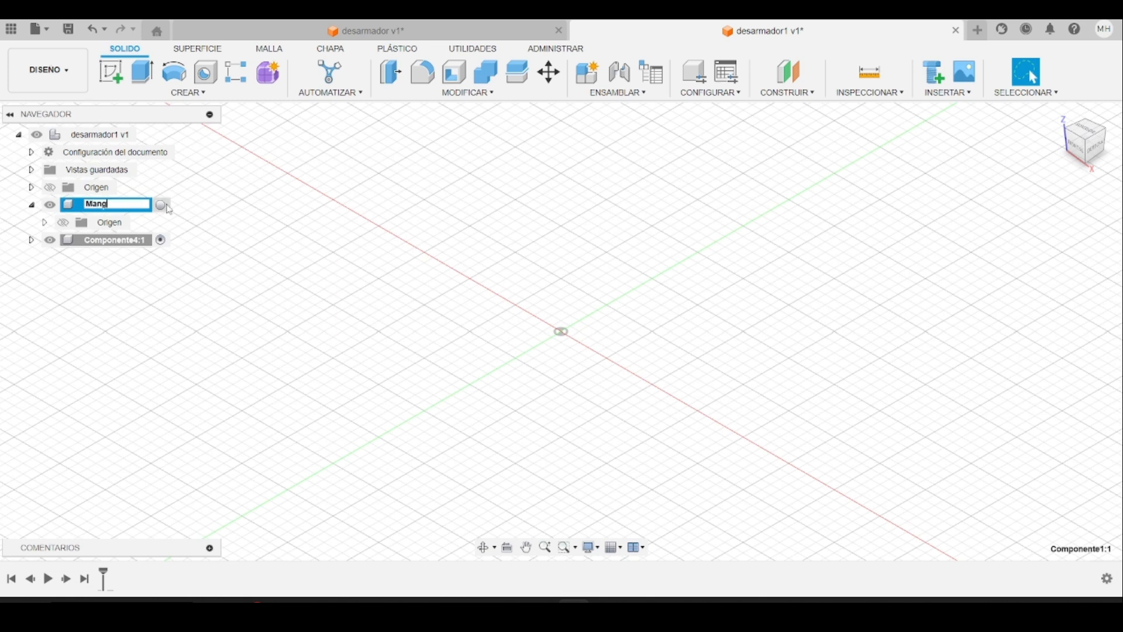
pyautogui.press('Return')
# - Rename the second component Vastago and activate the Mango component
pyautogui.click(127, 241)
pyautogui.doubleClick(126, 241)
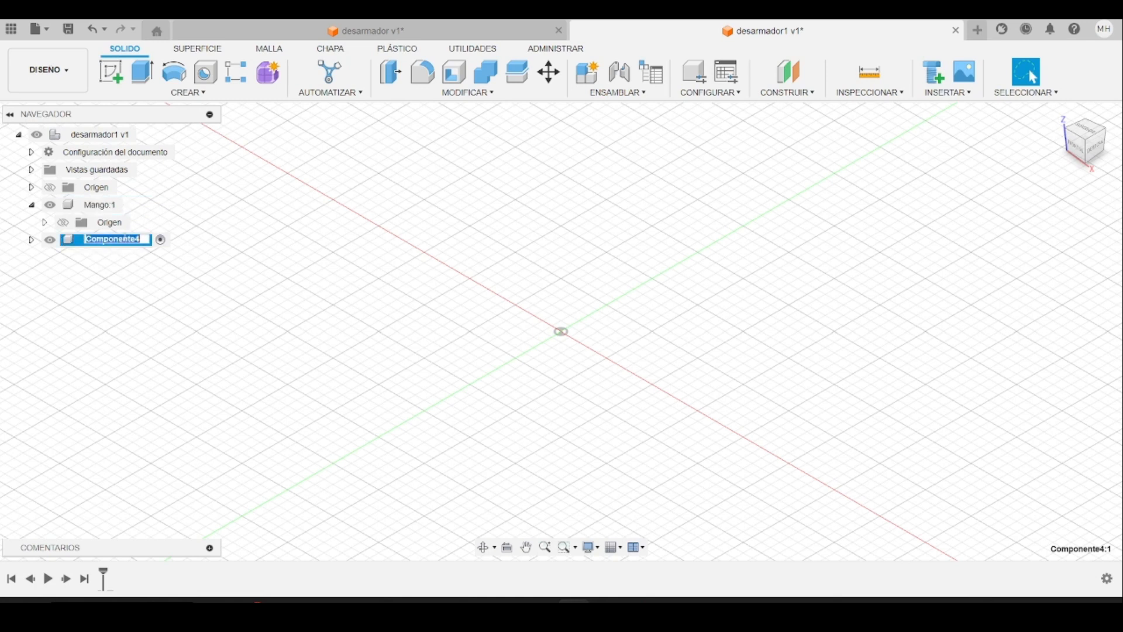
pyautogui.write('Vastago')
pyautogui.press('Return')
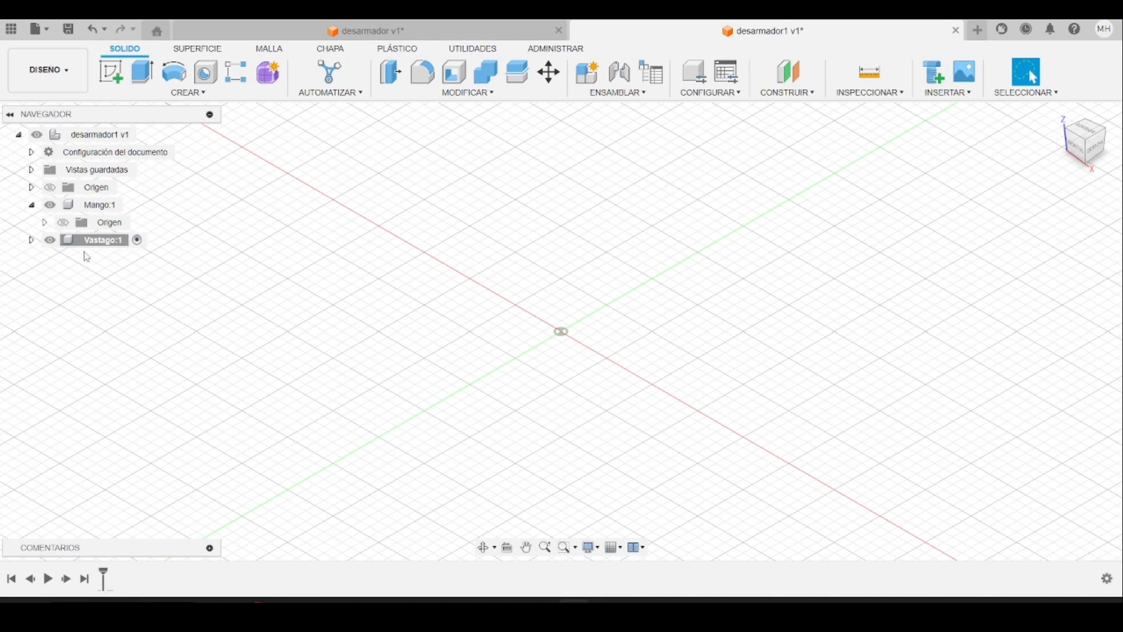
pyautogui.click(126, 208)
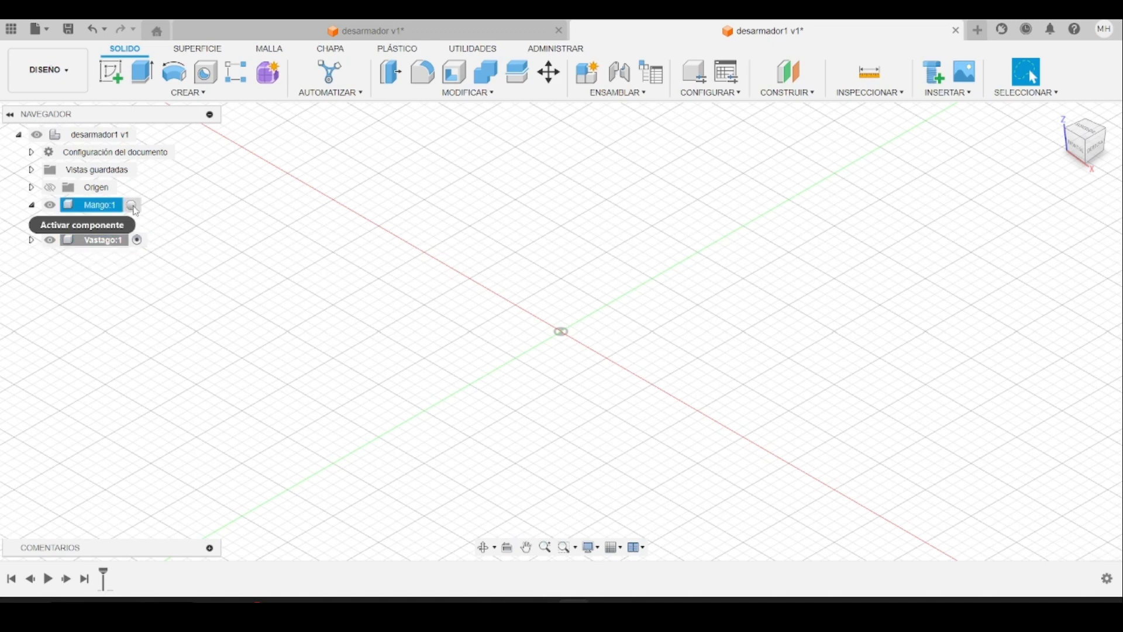
pyautogui.click(132, 206)
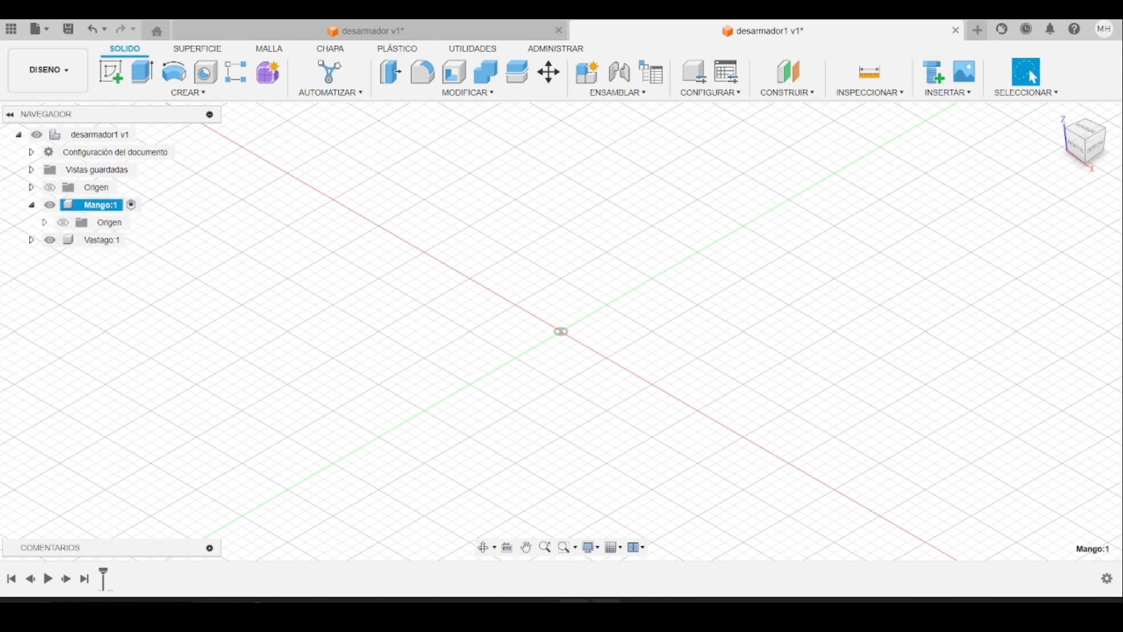
# - Switch to the PDF in Foxit PDF Reader and read the page 2 instructions for the handle's base sketch and extrusion
pyautogui.click(605, 600)
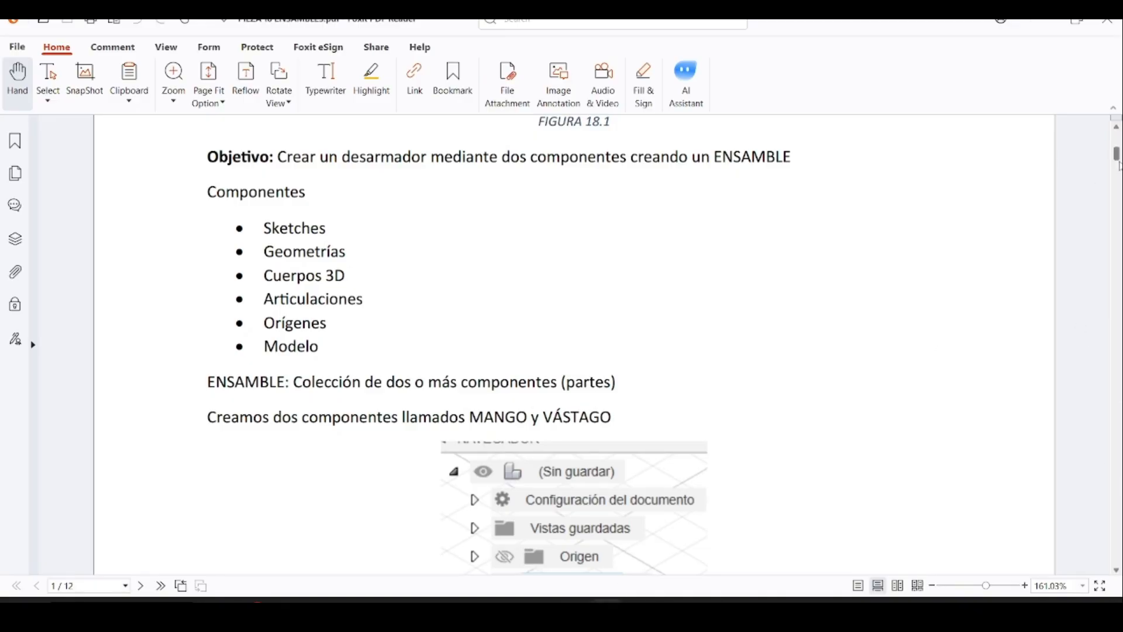
pyautogui.scroll(-10, 827, 386)
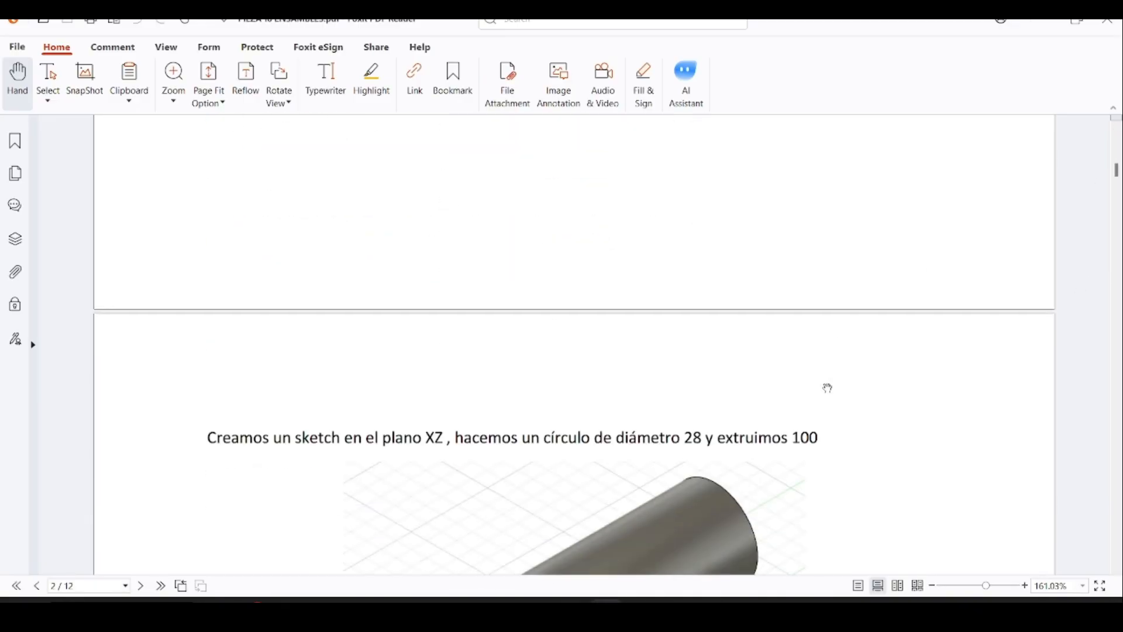
pyautogui.scroll(-5, 827, 388)
pyautogui.scroll(8, 827, 388)
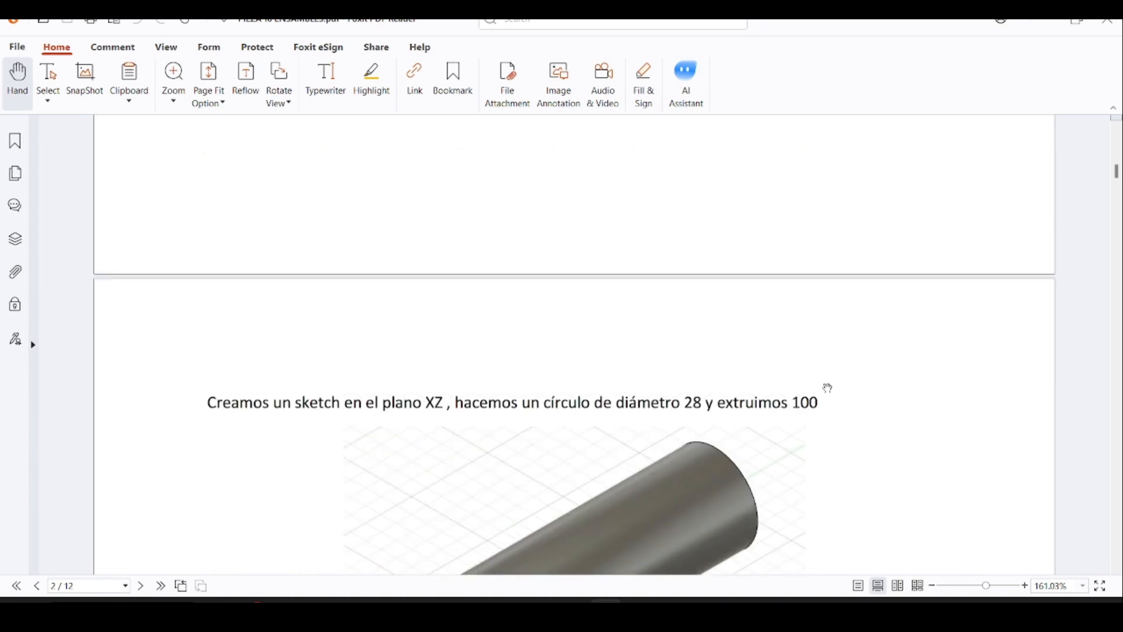
pyautogui.scroll(-10, 827, 388)
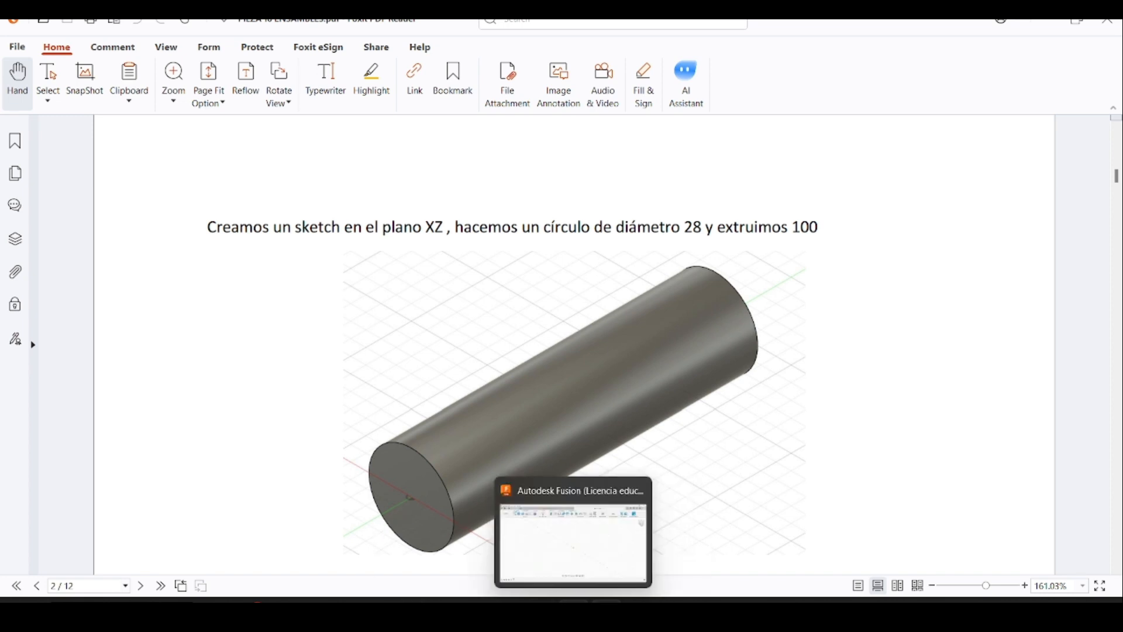
# - Return to Autodesk Fusion and start a sketch on the XZ plane in the Mango component
pyautogui.click(573, 601)
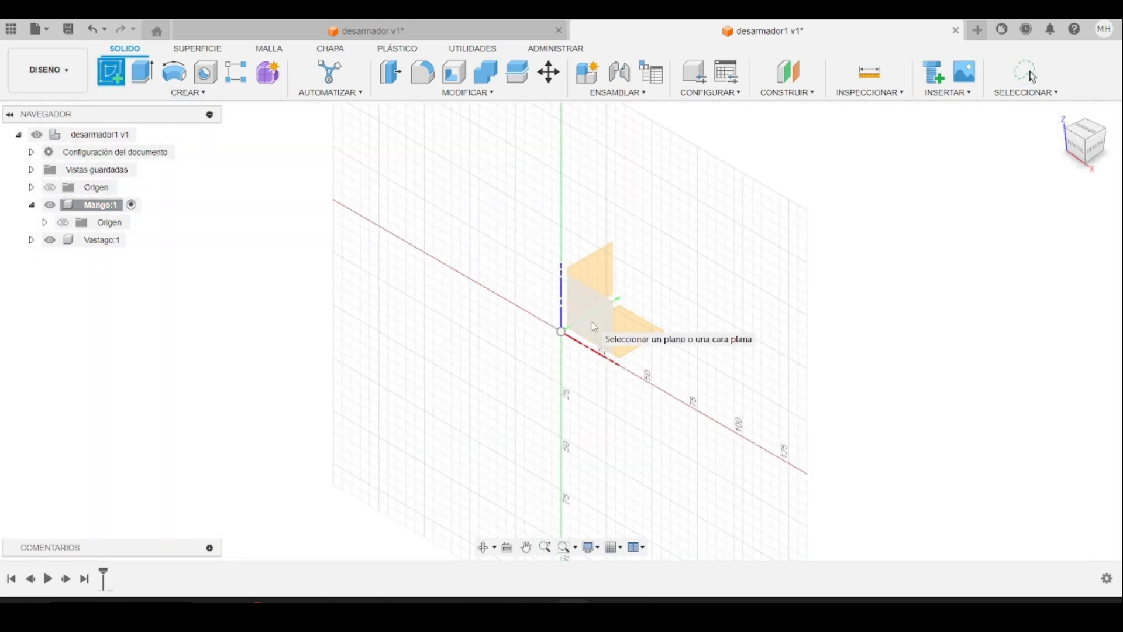
pyautogui.click(595, 326)
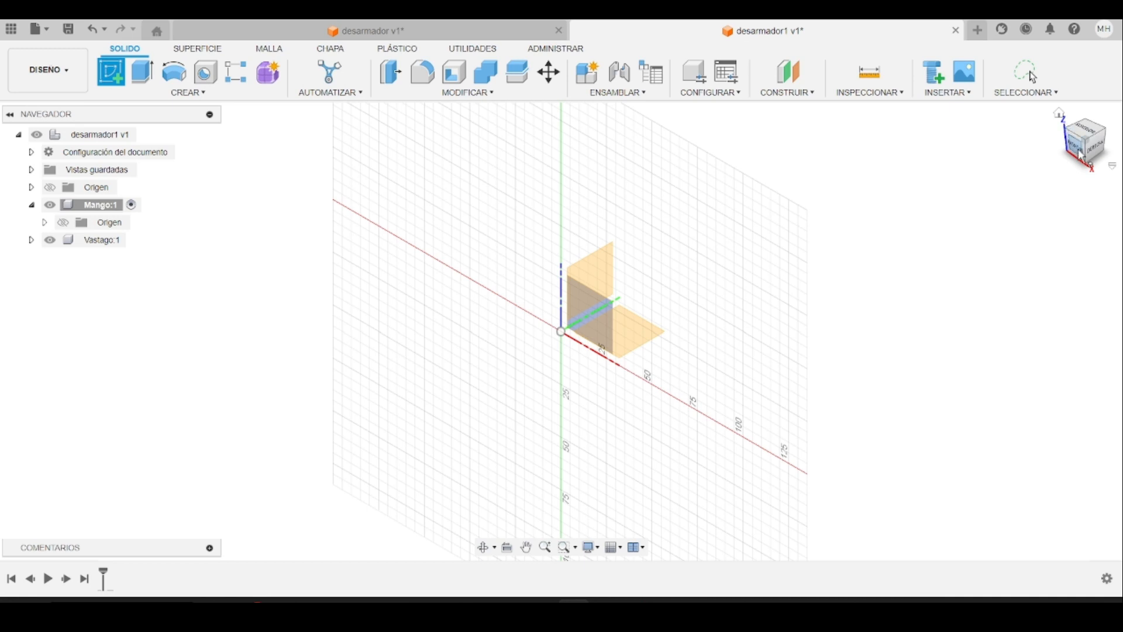
pyautogui.click(596, 315)
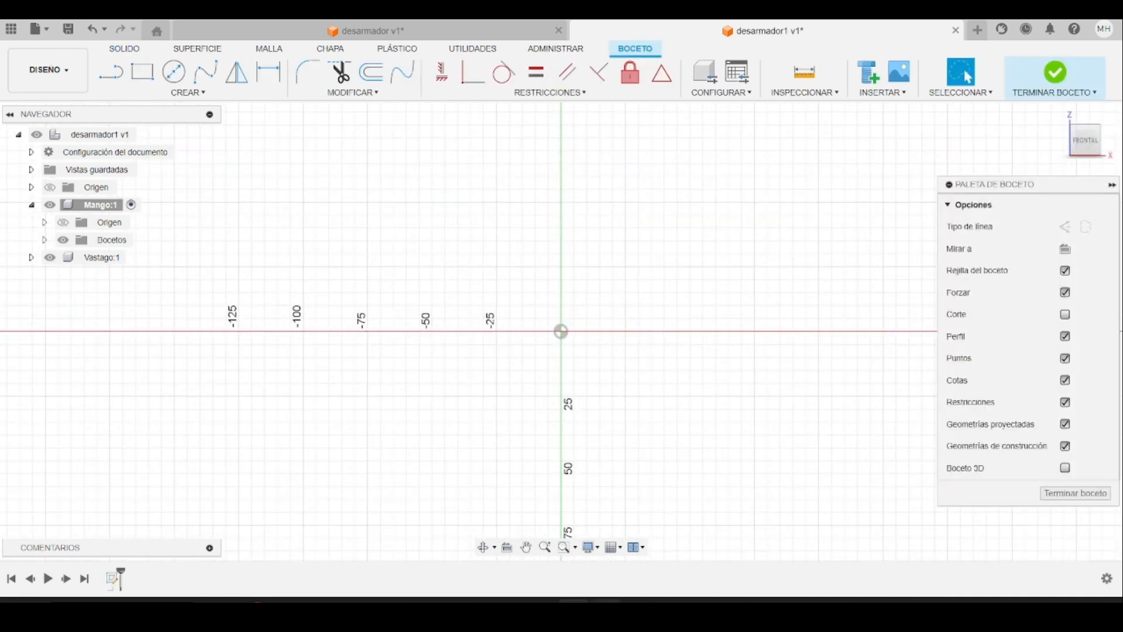
# - Sketch a circle about 55 mm in diameter centred on the origin
pyautogui.click(607, 600)
pyautogui.click(607, 600)
pyautogui.click(174, 71)
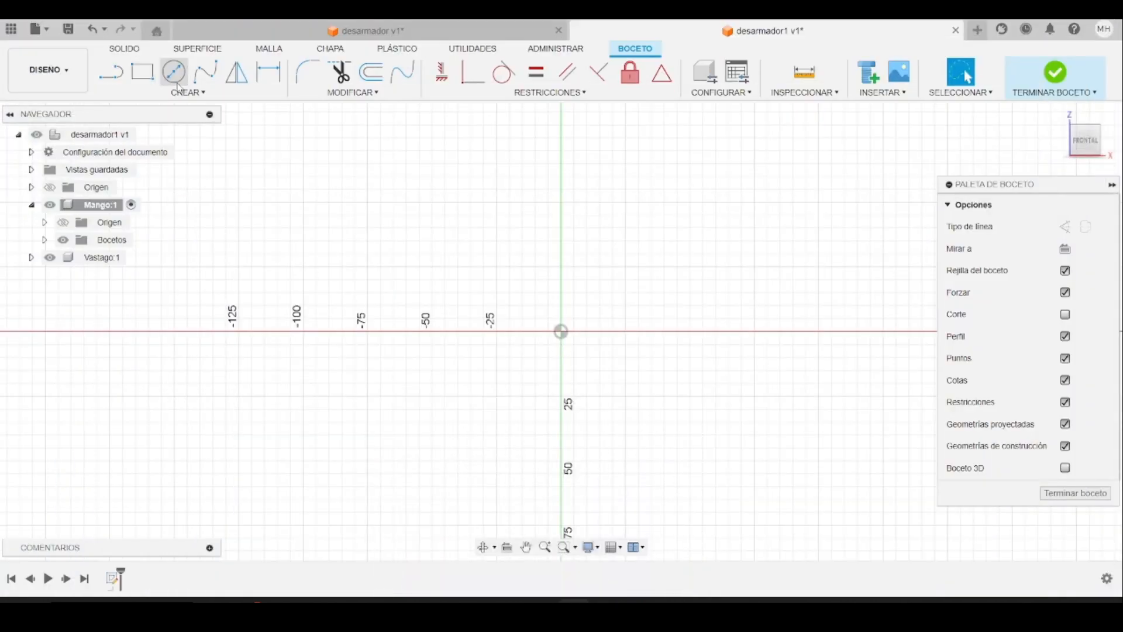
pyautogui.click(562, 332)
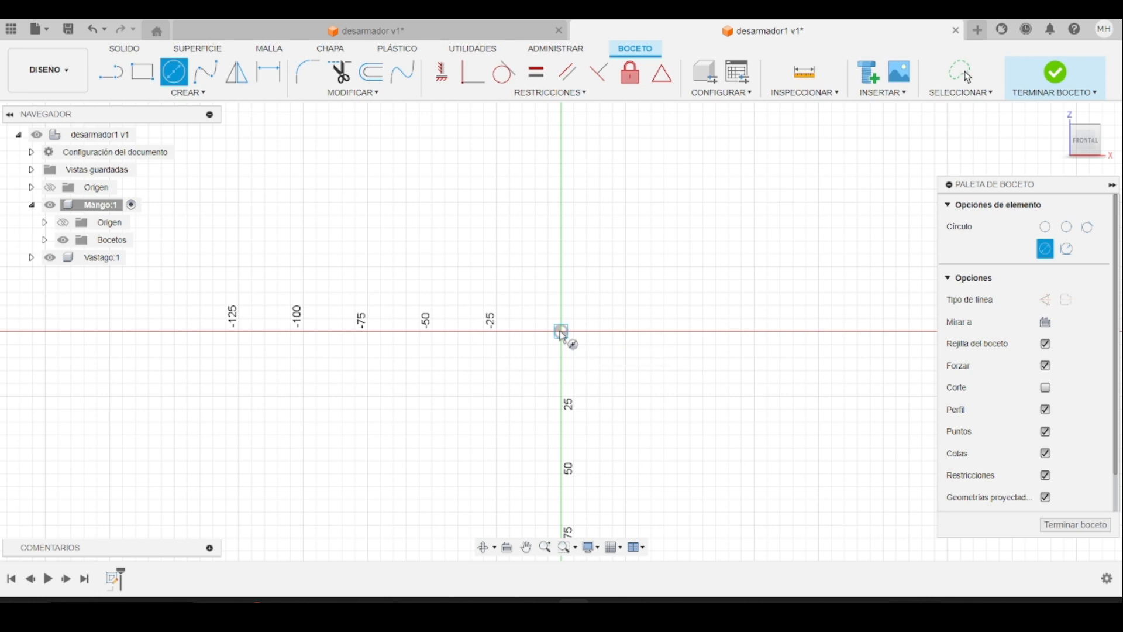
pyautogui.click(633, 321)
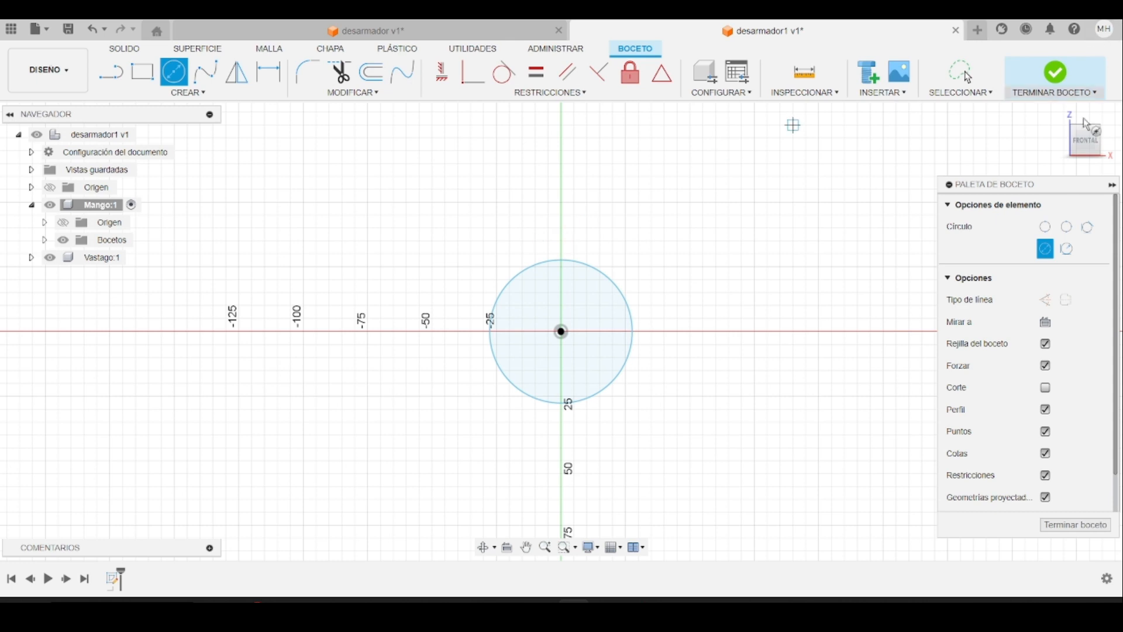
# - Extrude the circle 100 mm as a new body to form the handle's cylinder
pyautogui.click(1064, 120)
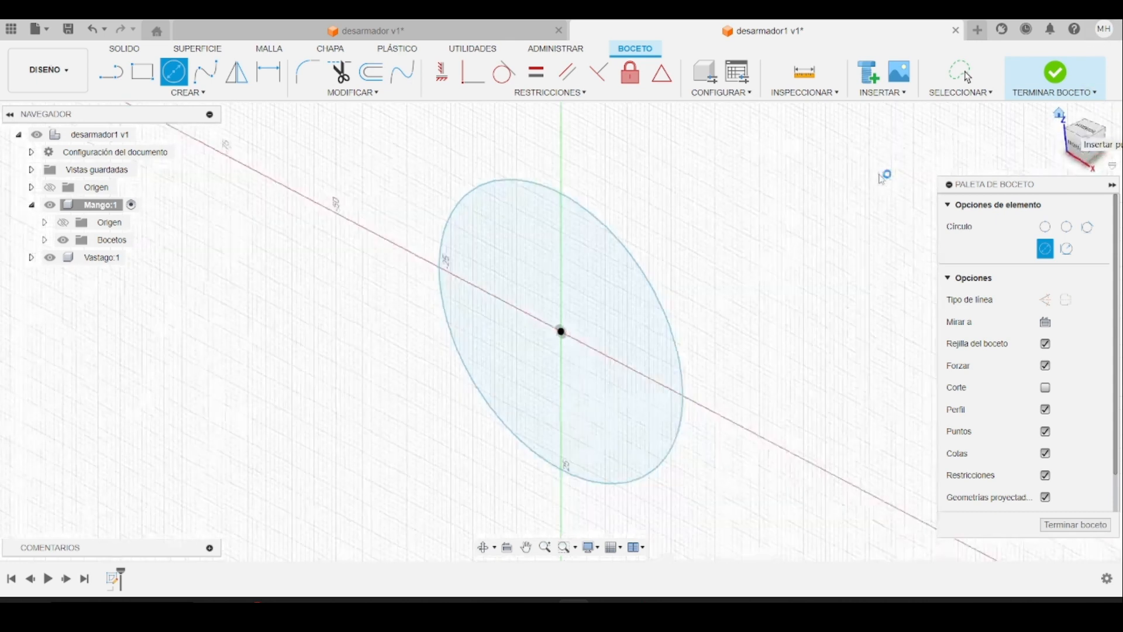
pyautogui.click(125, 49)
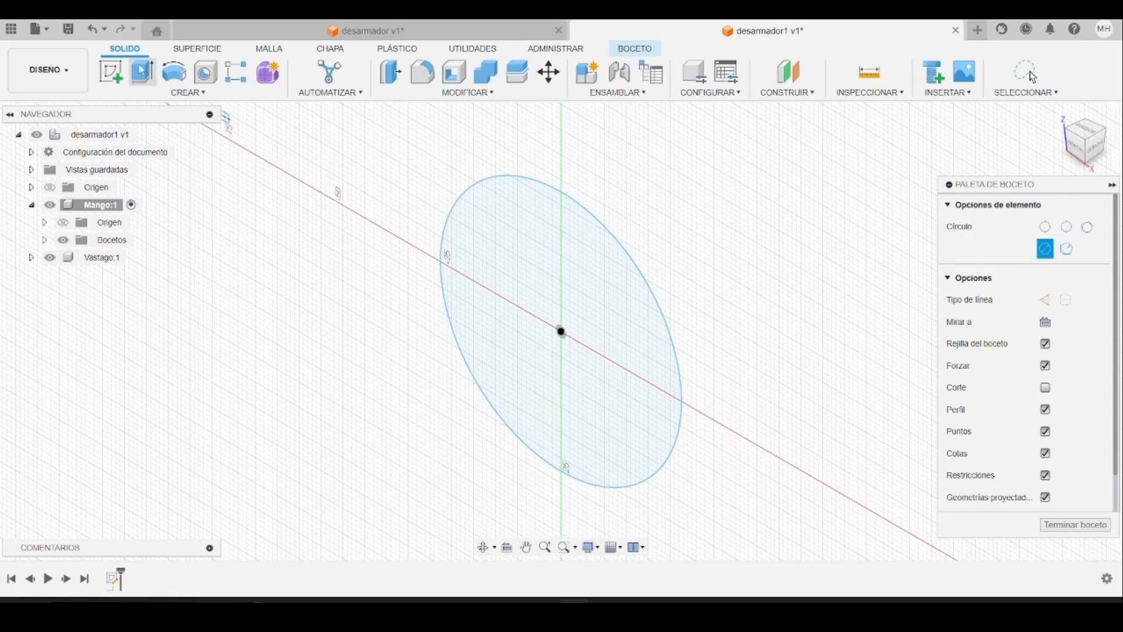
pyautogui.click(142, 72)
pyautogui.moveTo(581, 334); pyautogui.dragTo(693, 283)
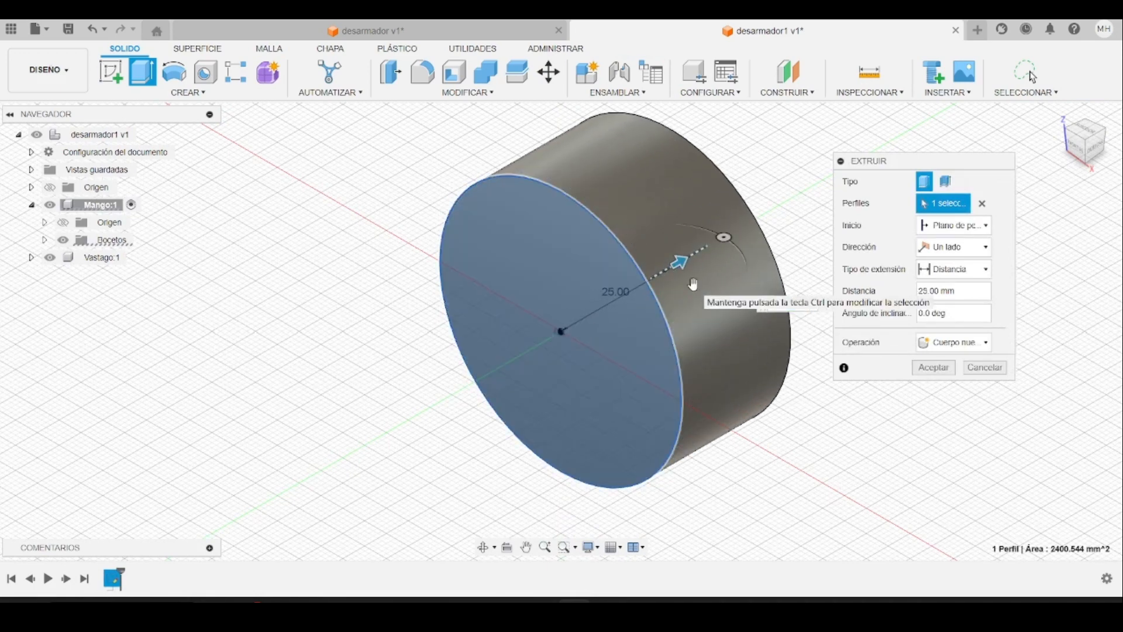
pyautogui.write('100')
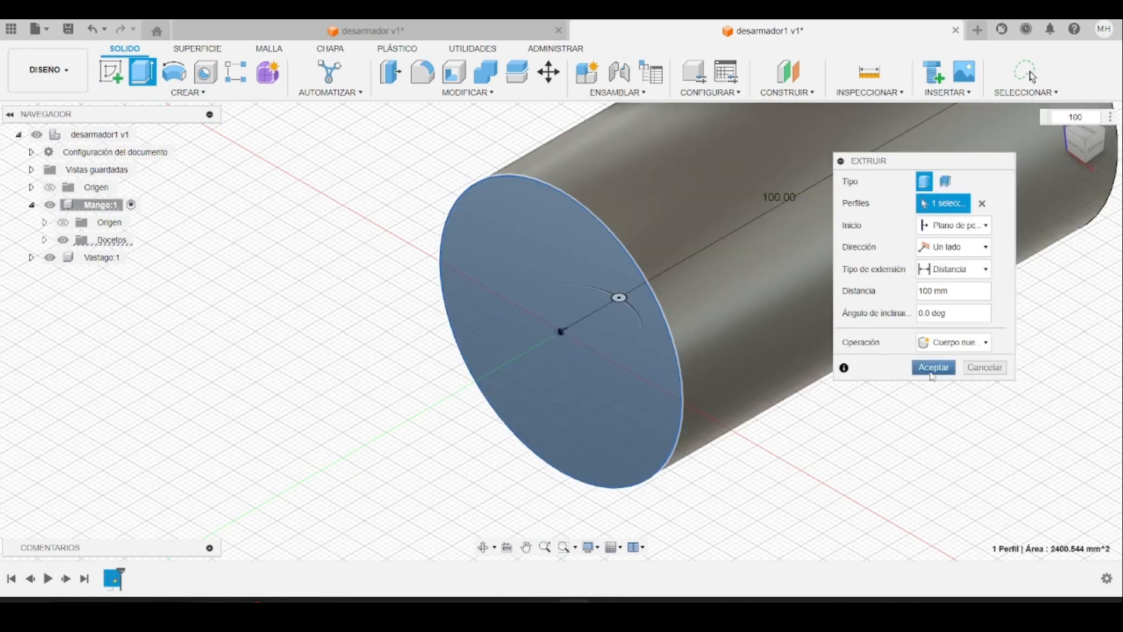
pyautogui.click(932, 373)
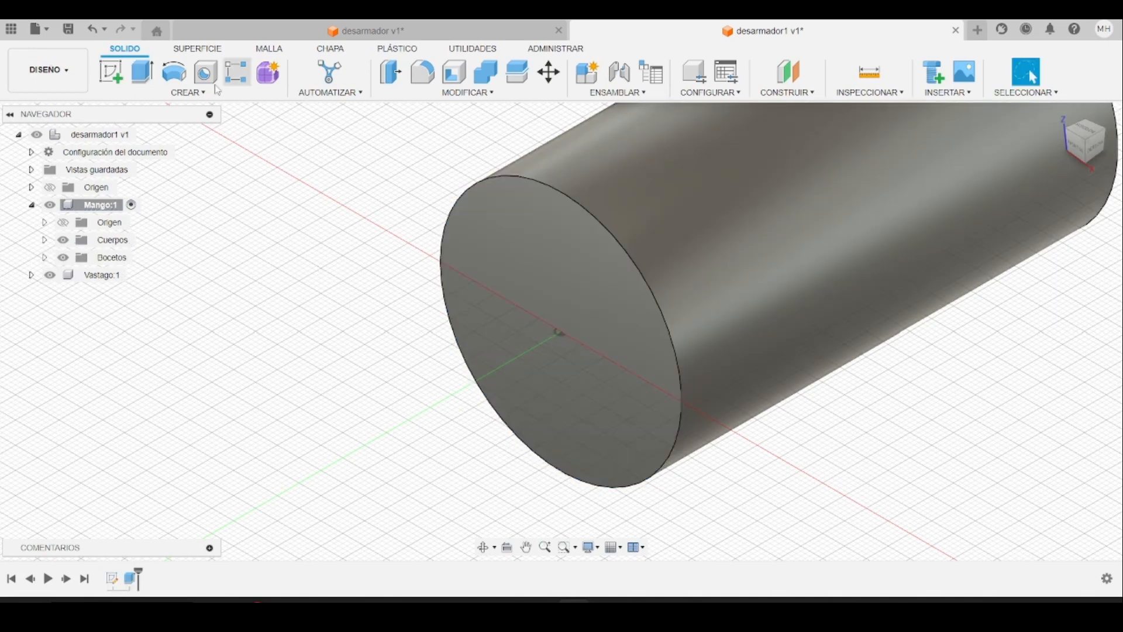
# - Edit the cylinder's base sketch, dimension the circle's diameter to 28 mm and finish the sketch
pyautogui.rightClick(113, 581)
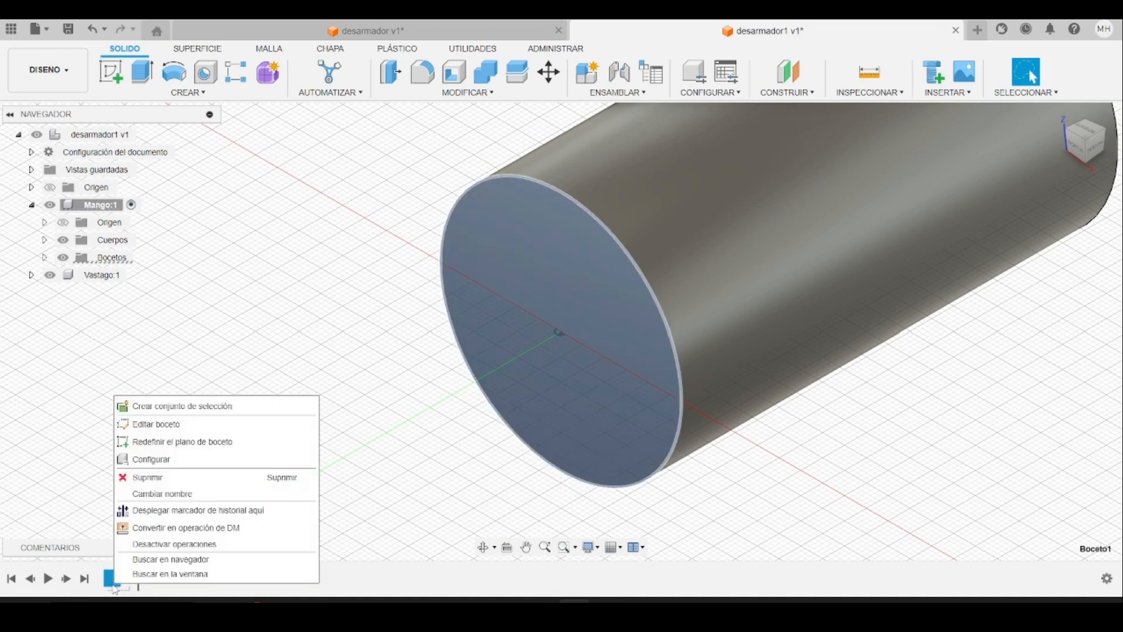
pyautogui.click(154, 424)
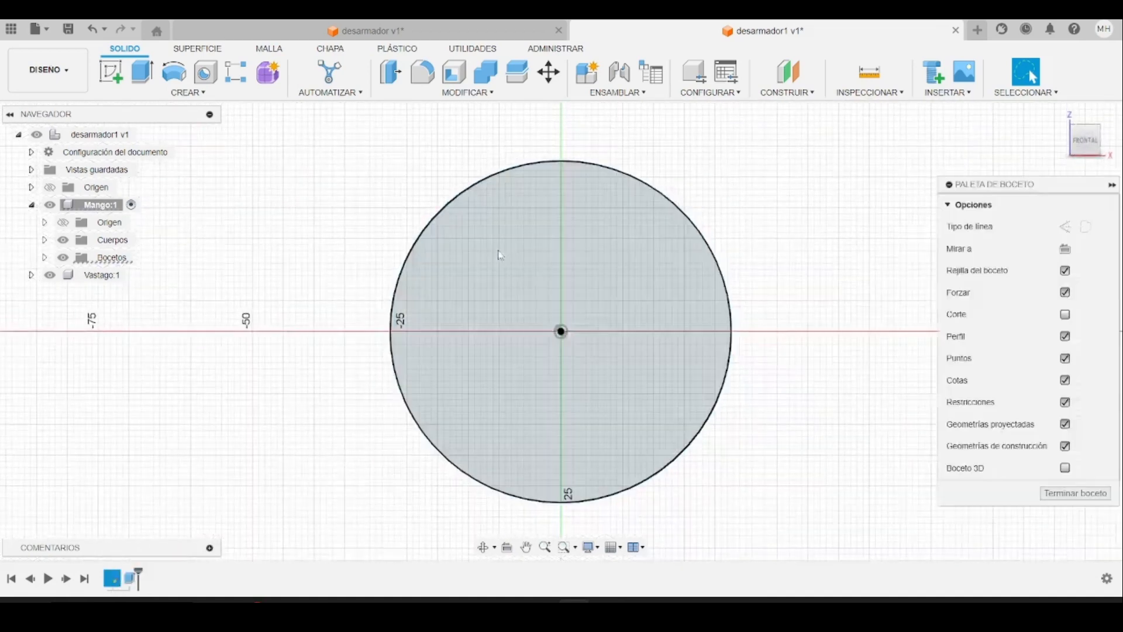
pyautogui.click(269, 71)
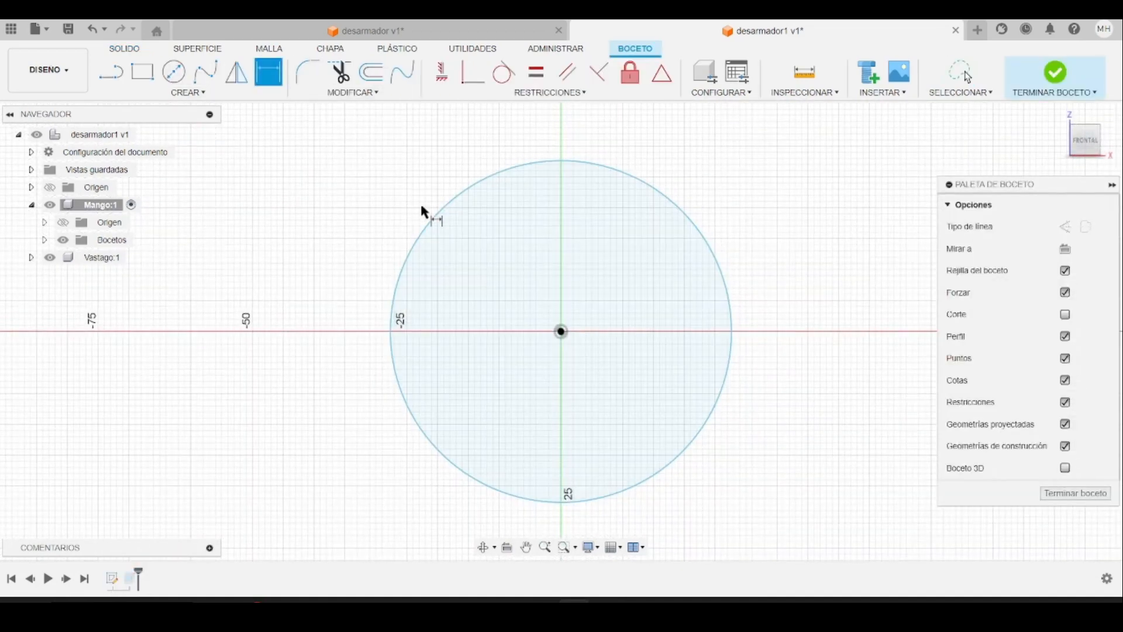
pyautogui.click(436, 224)
pyautogui.click(369, 208)
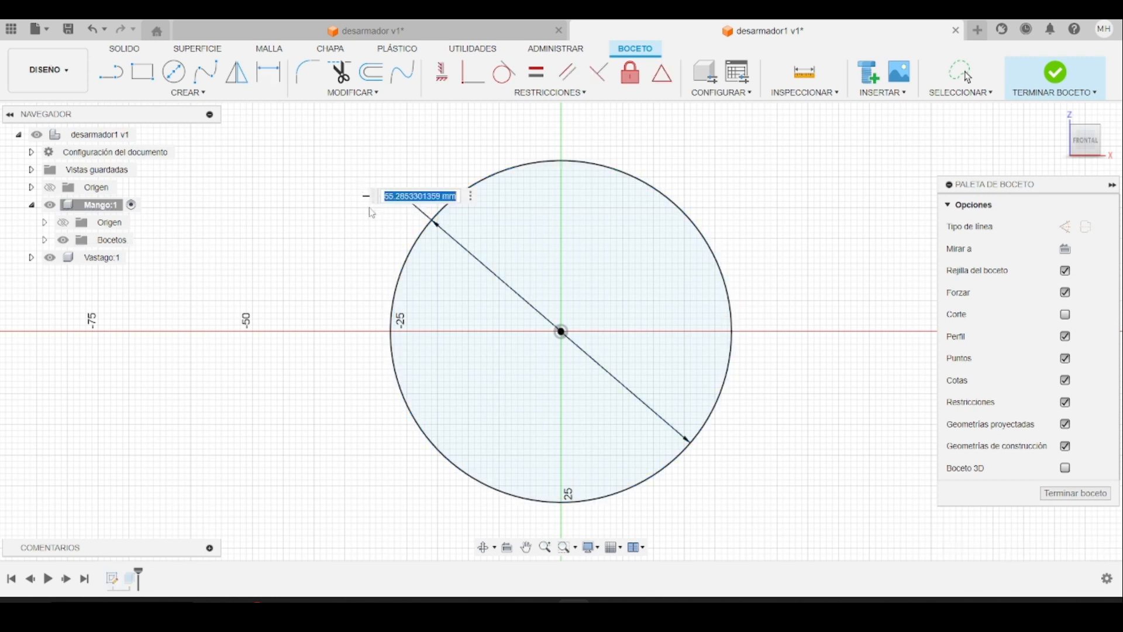
pyautogui.write('2')
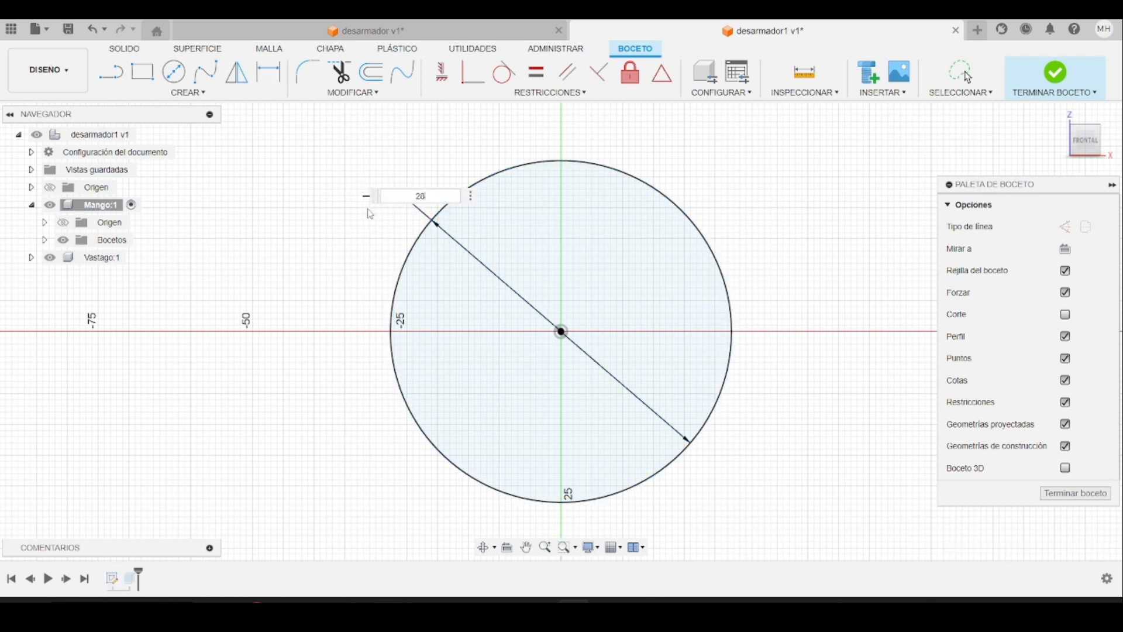
pyautogui.write('8')
pyautogui.press('Return')
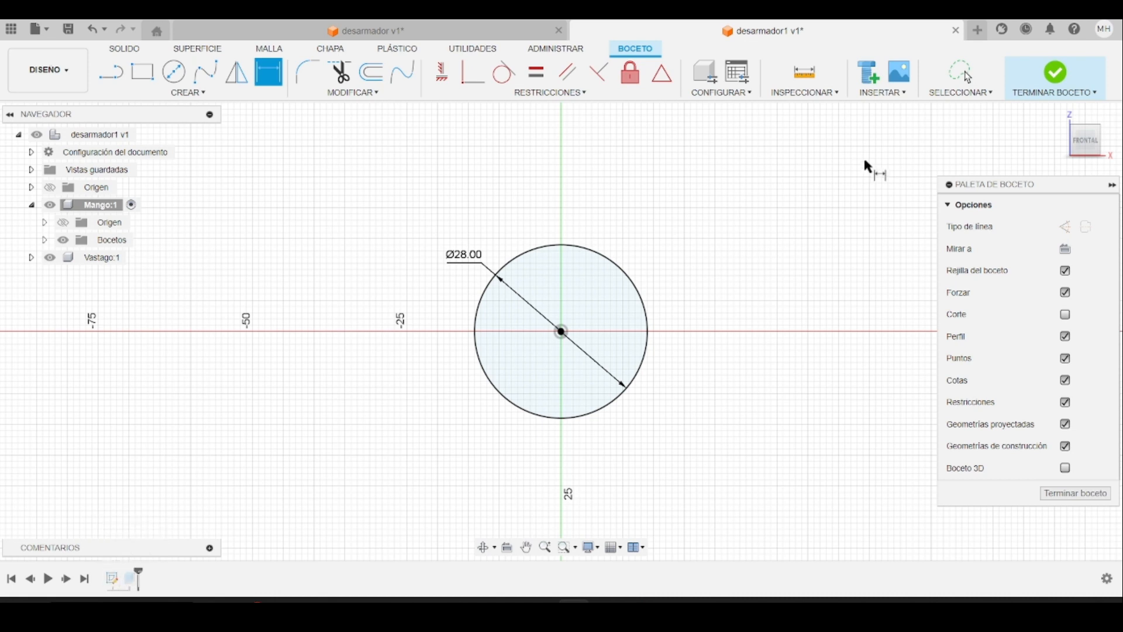
pyautogui.click(1054, 76)
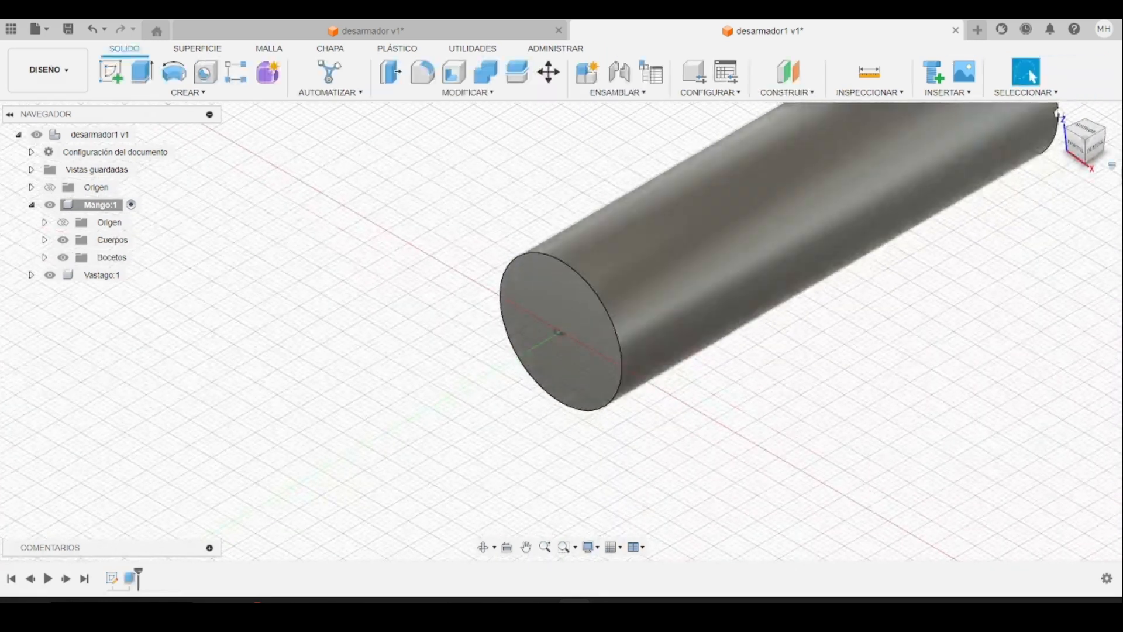
# - Reopen the handle's base sketch, rename it Circulo and finish the sketch
pyautogui.click(1059, 113)
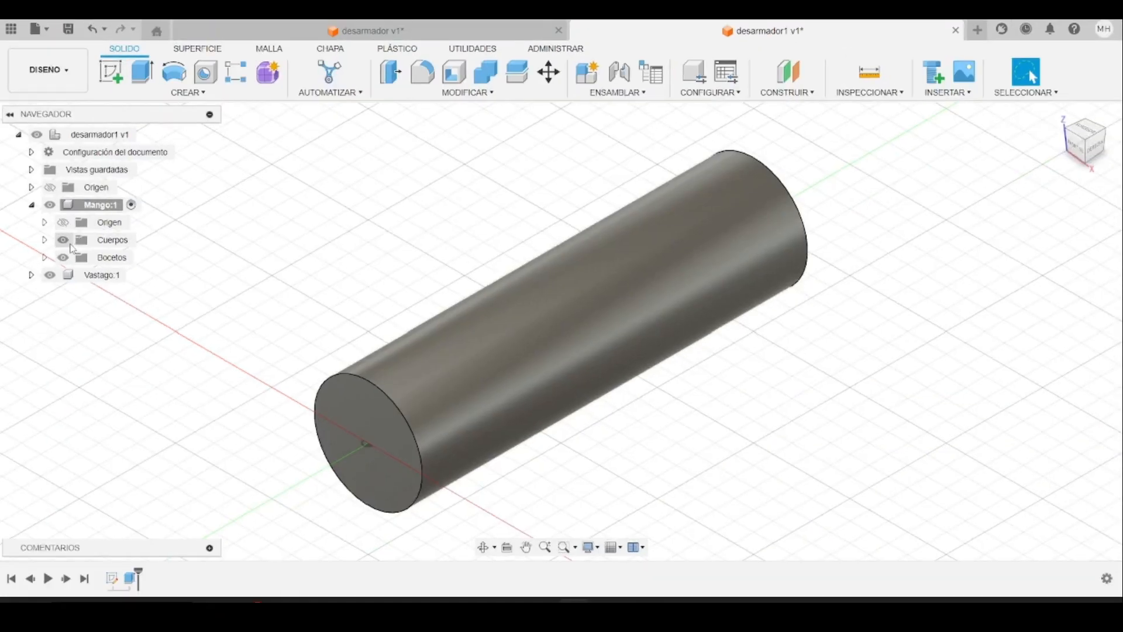
pyautogui.click(45, 257)
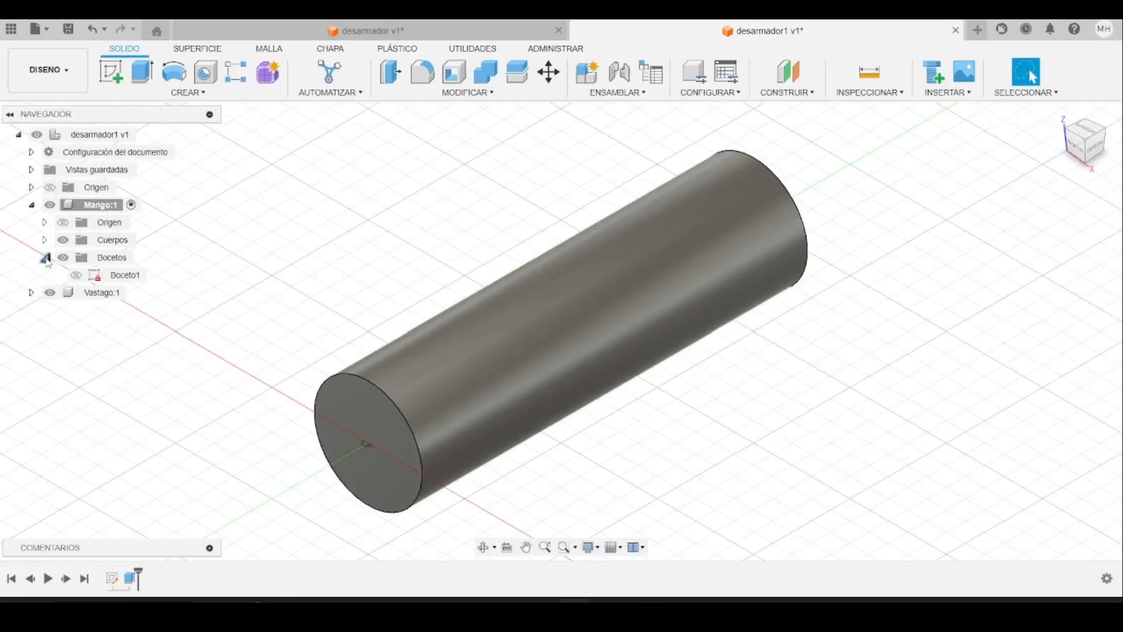
pyautogui.doubleClick(129, 277)
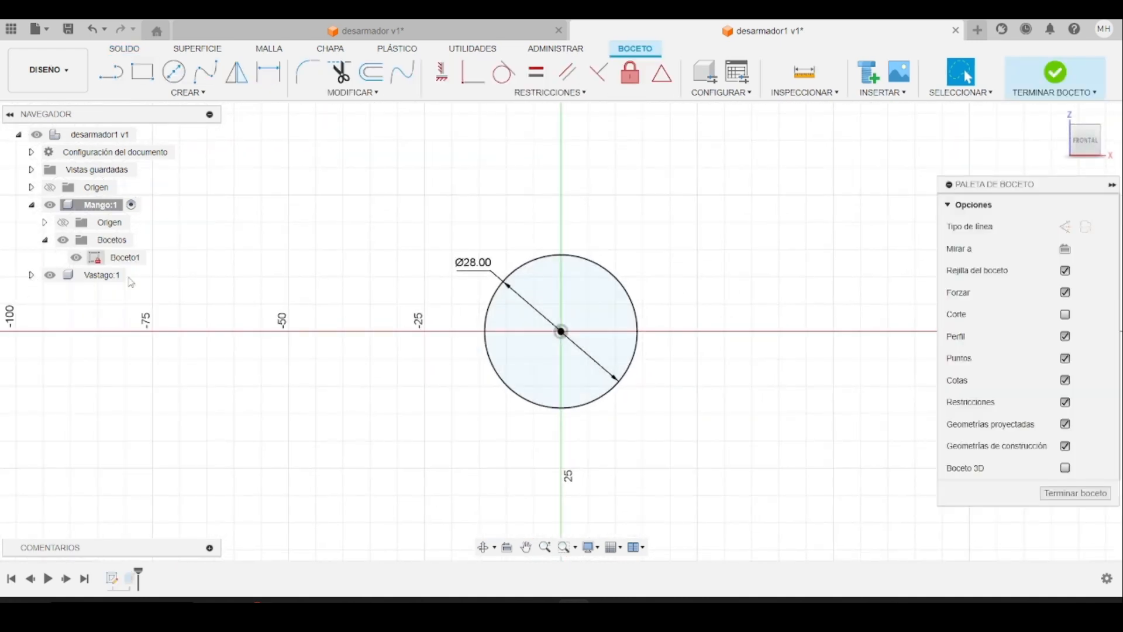
pyautogui.click(129, 263)
pyautogui.click(129, 260)
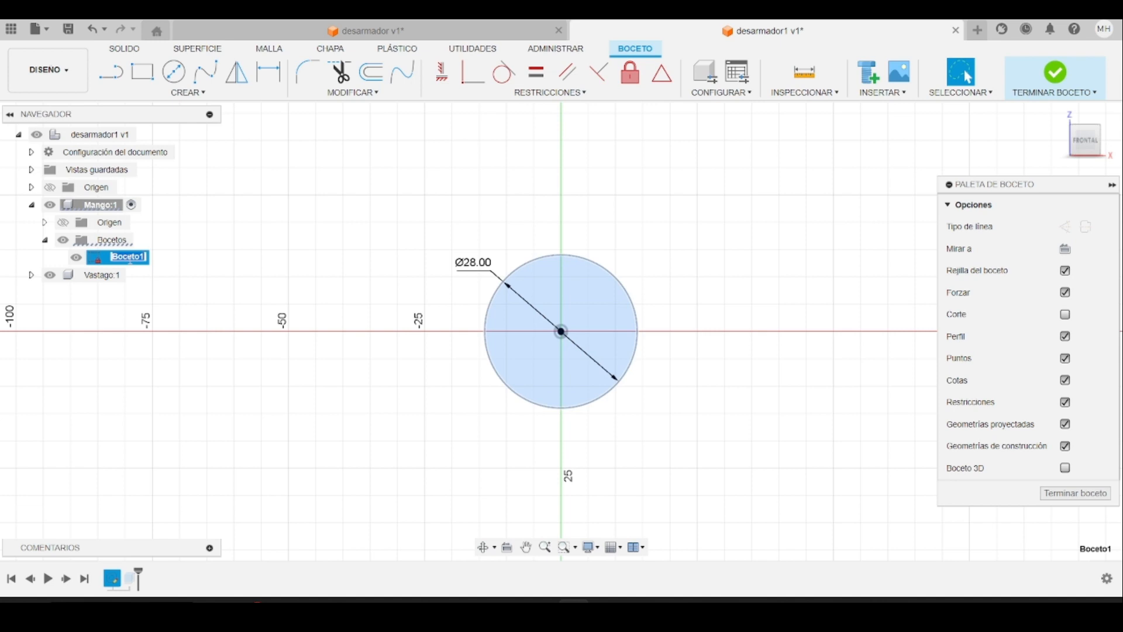
pyautogui.write('Circulo')
pyautogui.click(198, 275)
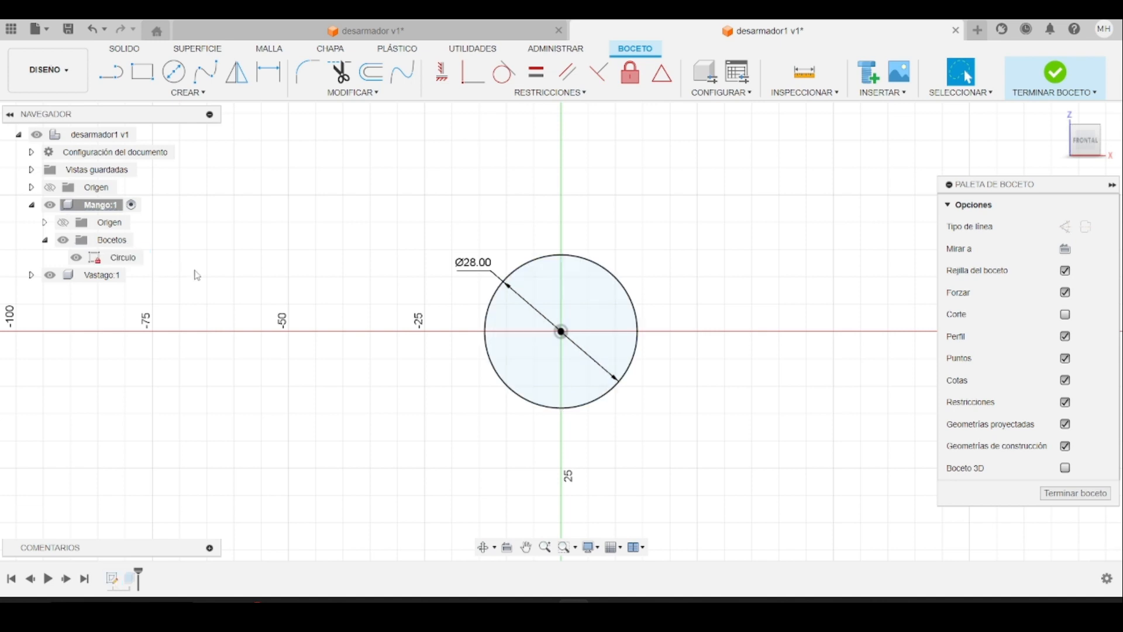
pyautogui.click(1047, 75)
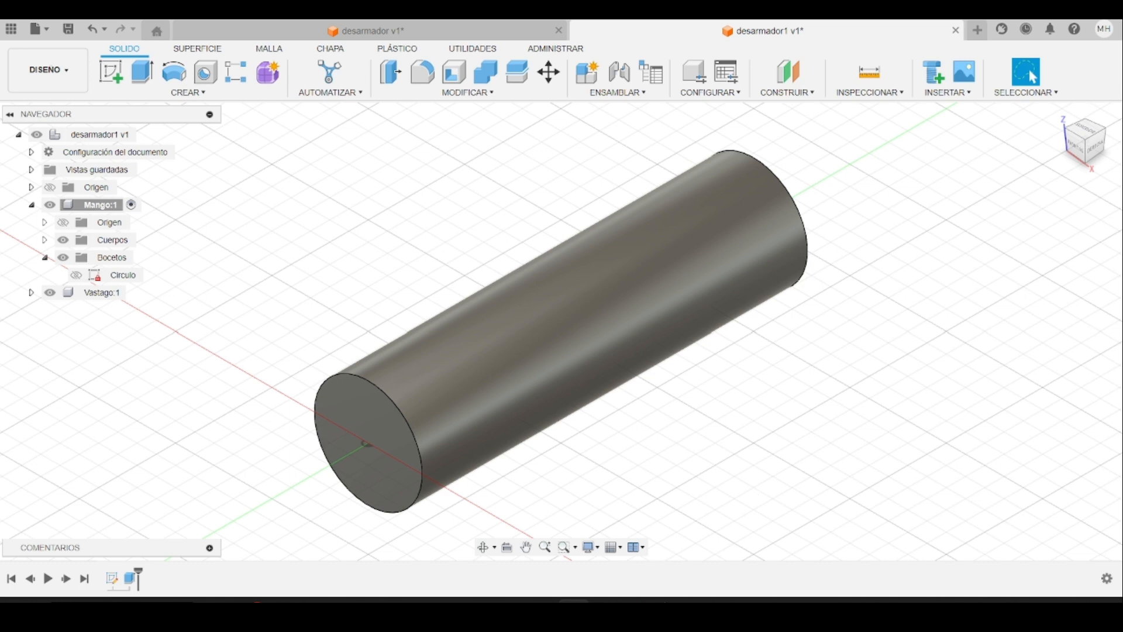
# - Switch to the PDF in Foxit PDF Reader and read the instructions for the small circle on the cylinder's base
pyautogui.hotkey('alt', 'Tab')
pyautogui.scroll(-5, 556, 429)
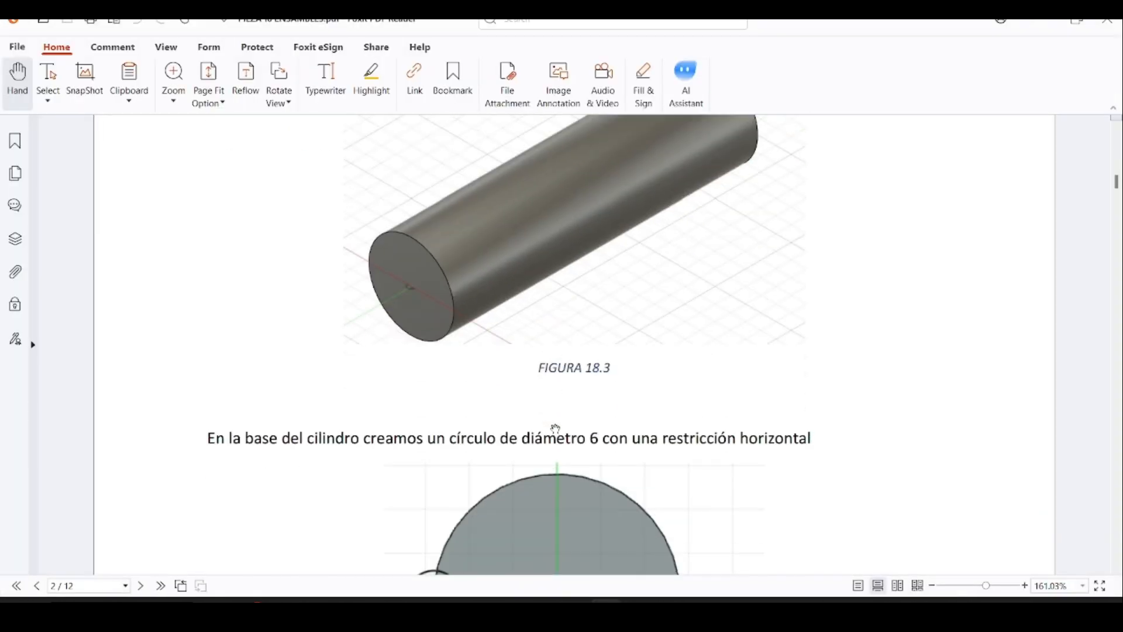
pyautogui.scroll(-2, 556, 429)
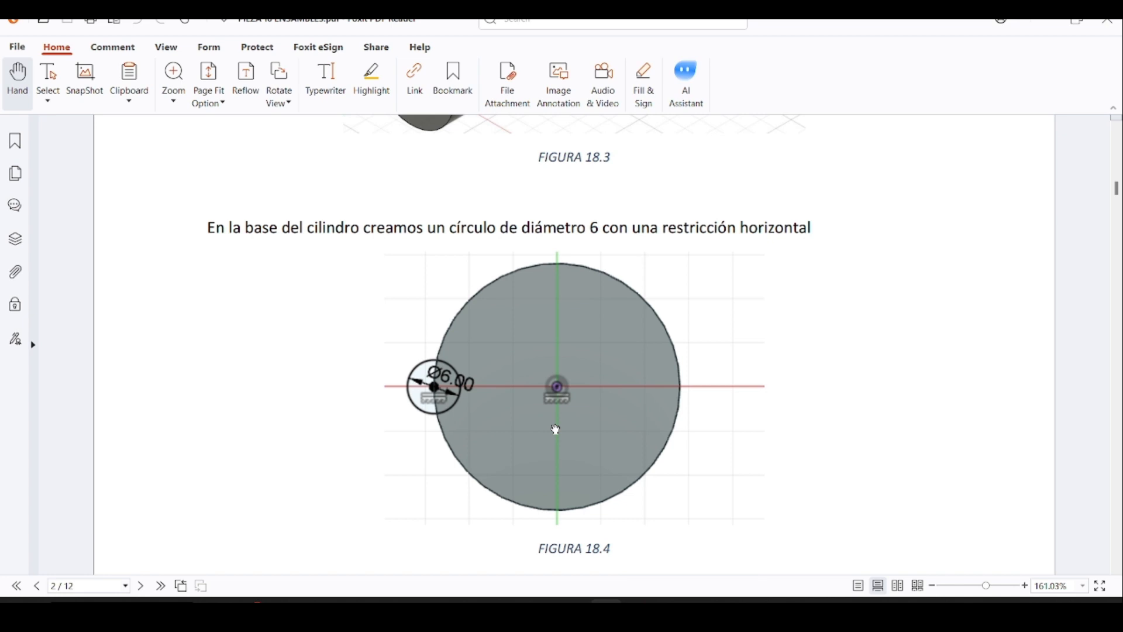
# - Return to Autodesk Fusion and start a sketch on the cylinder's rear end face
pyautogui.hotkey('alt', 'Tab')
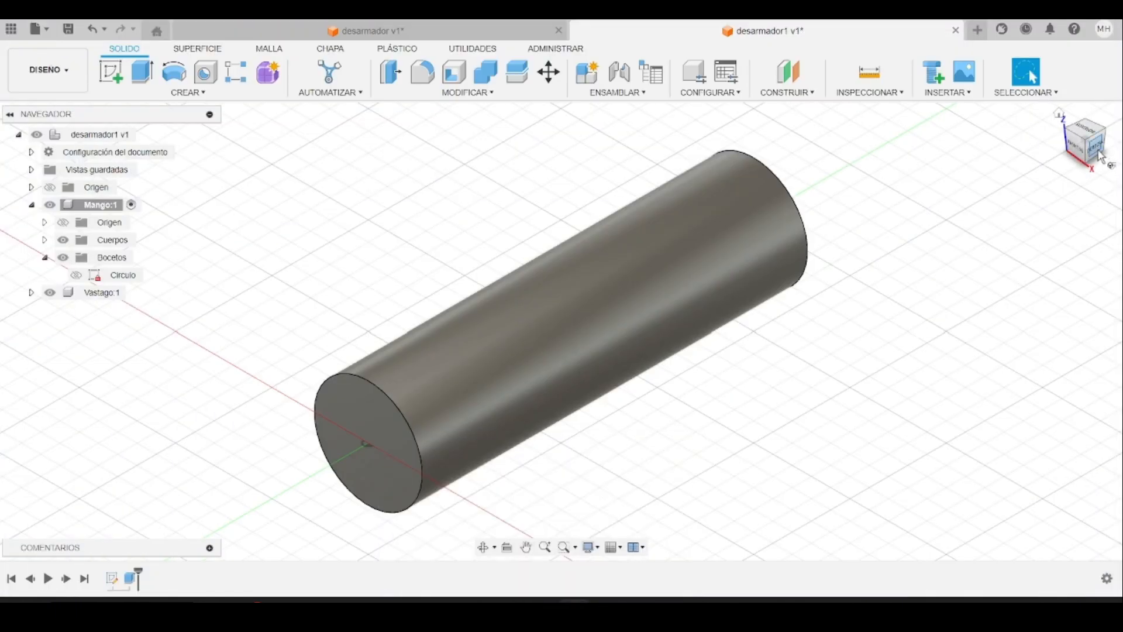
pyautogui.moveTo(1091, 150)
pyautogui.mouseDown()
pyautogui.moveTo(1052, 156)
pyautogui.moveTo(1102, 157)
pyautogui.mouseUp()
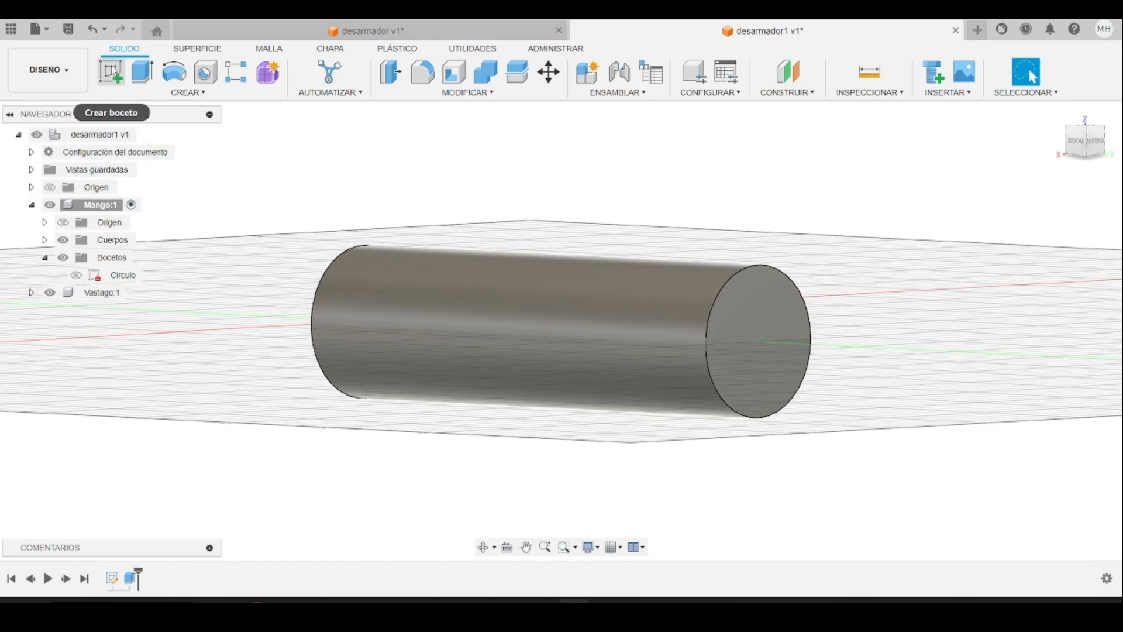
pyautogui.click(111, 71)
pyautogui.click(758, 335)
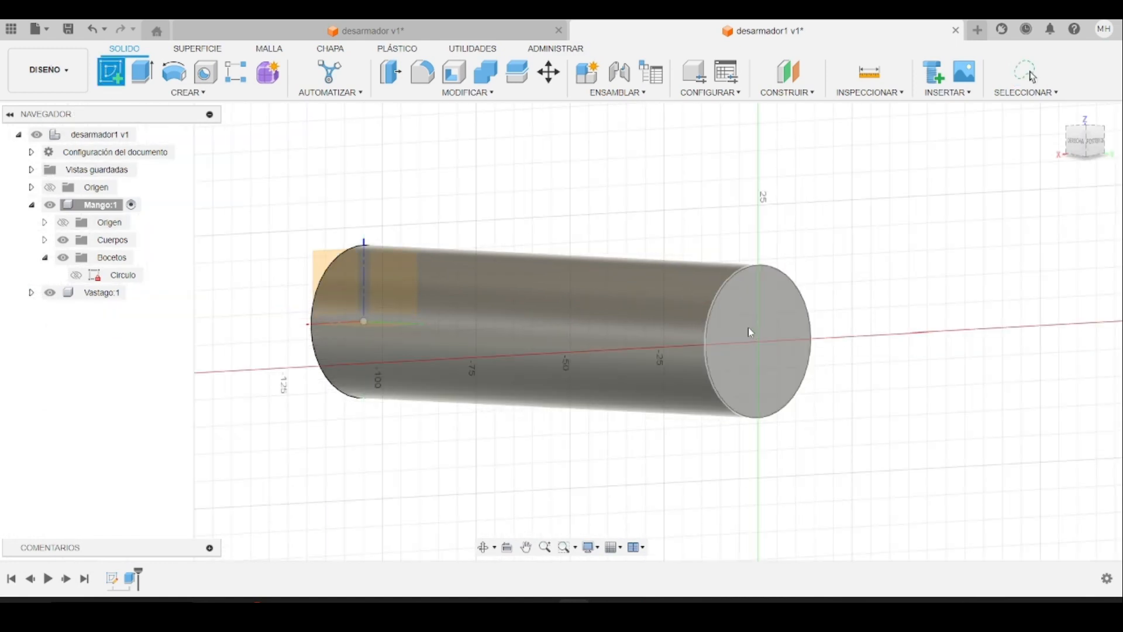
pyautogui.click(750, 333)
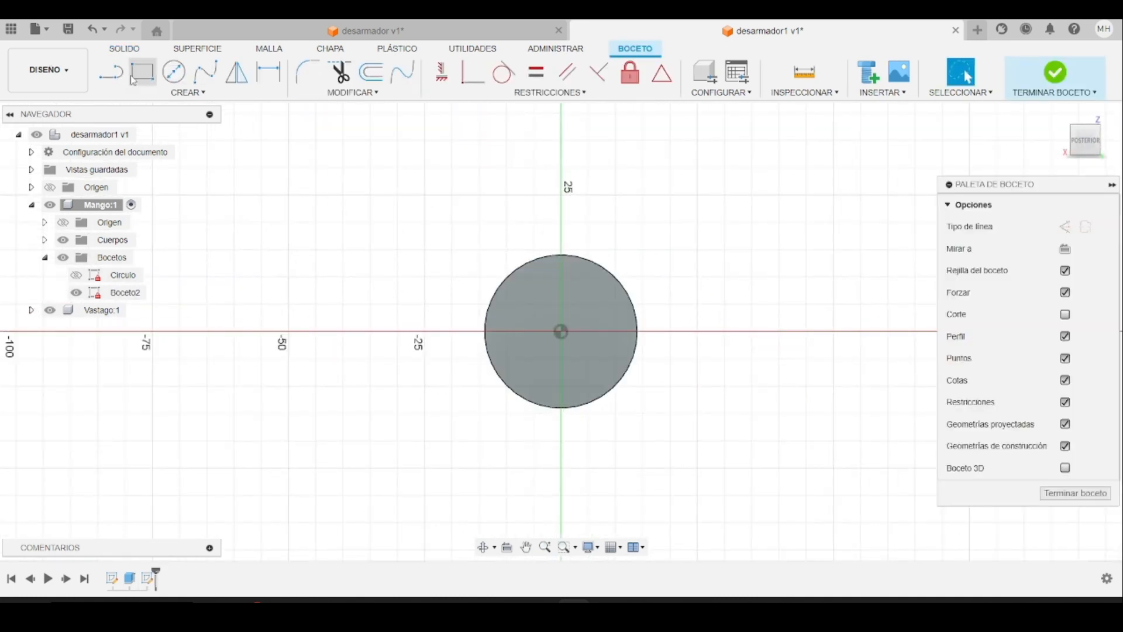
# - Draw a 6 mm diameter circle centred on the end face's edge and constrain its centre horizontally to the origin
pyautogui.click(174, 72)
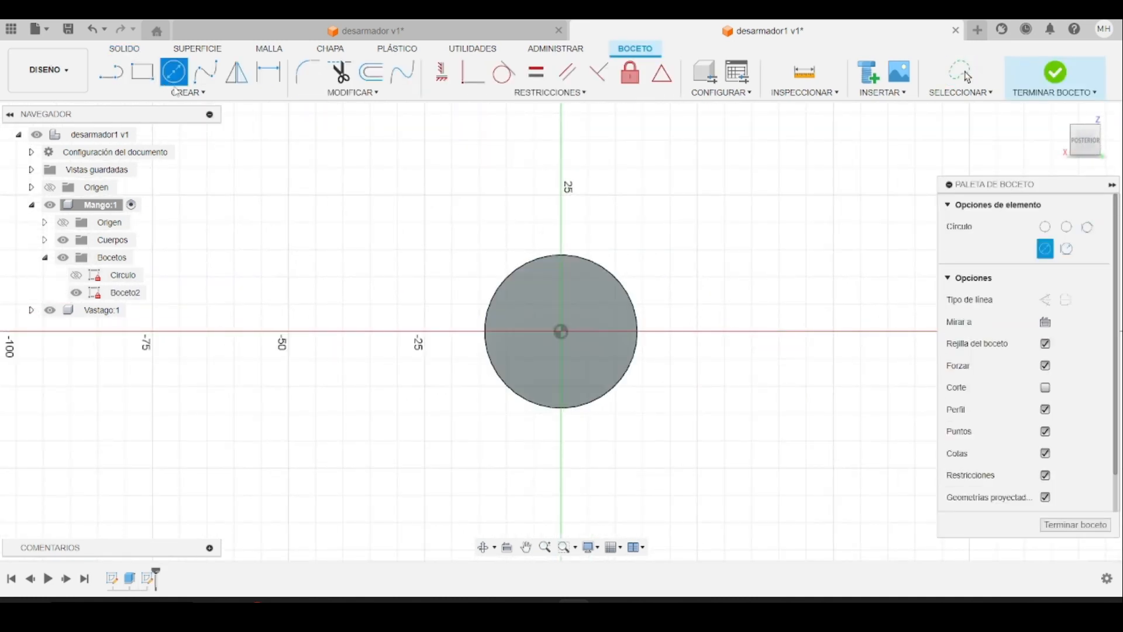
pyautogui.click(495, 294)
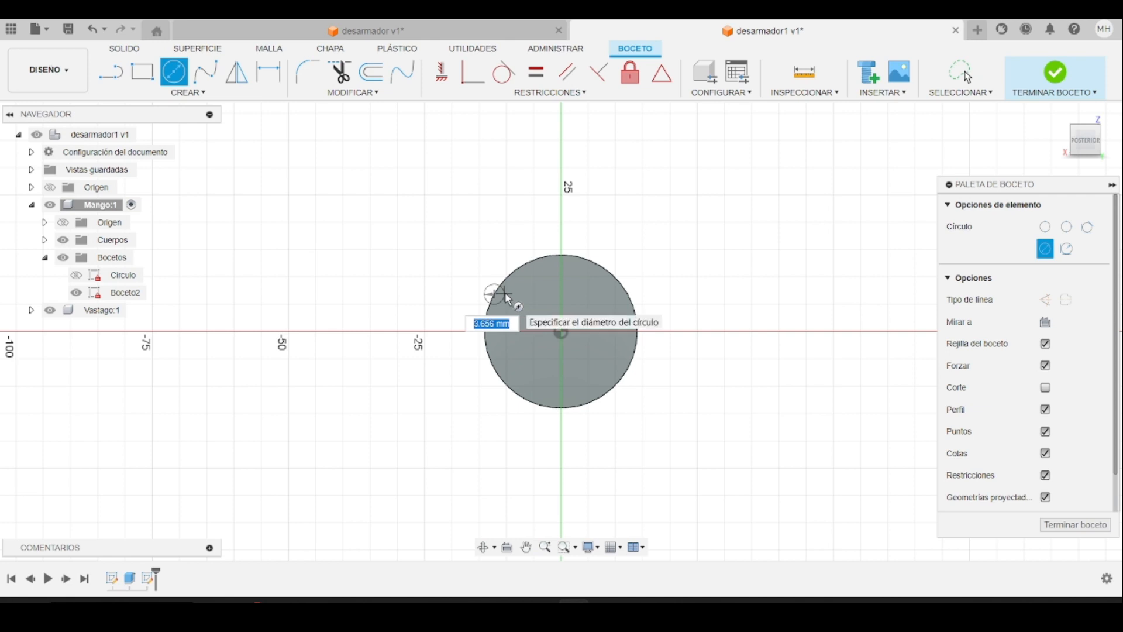
pyautogui.write('6')
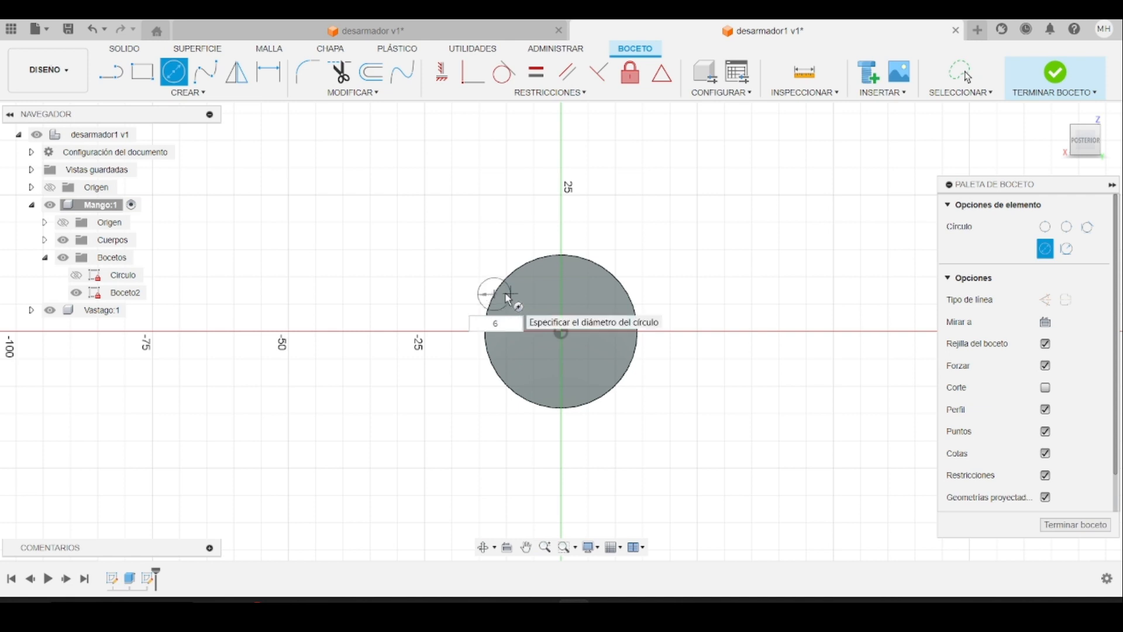
pyautogui.press('Return')
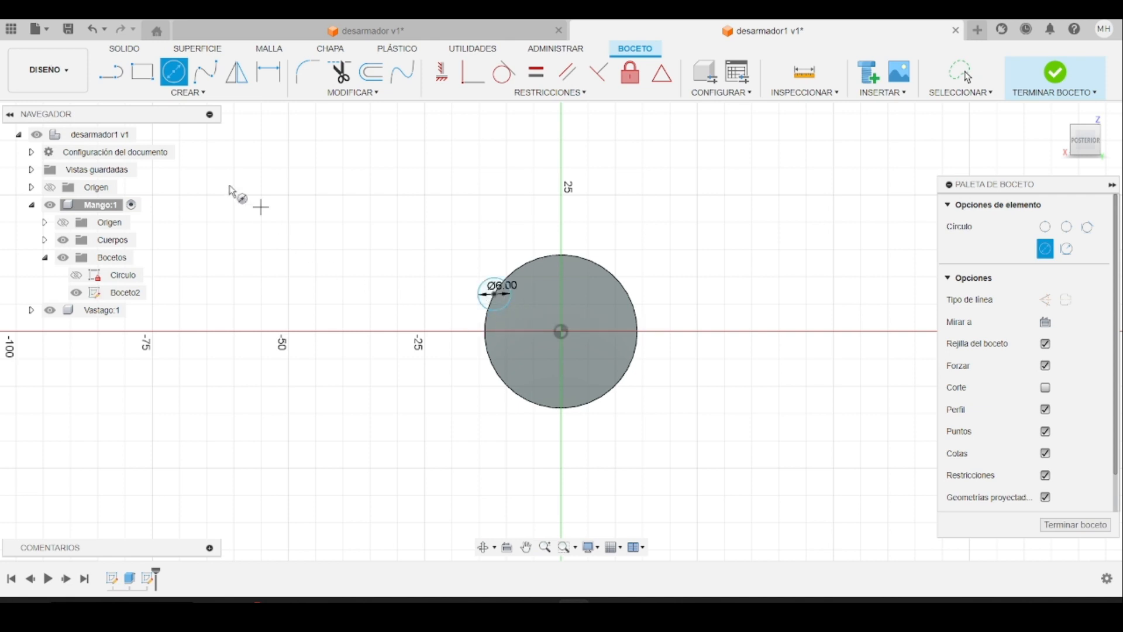
pyautogui.click(445, 75)
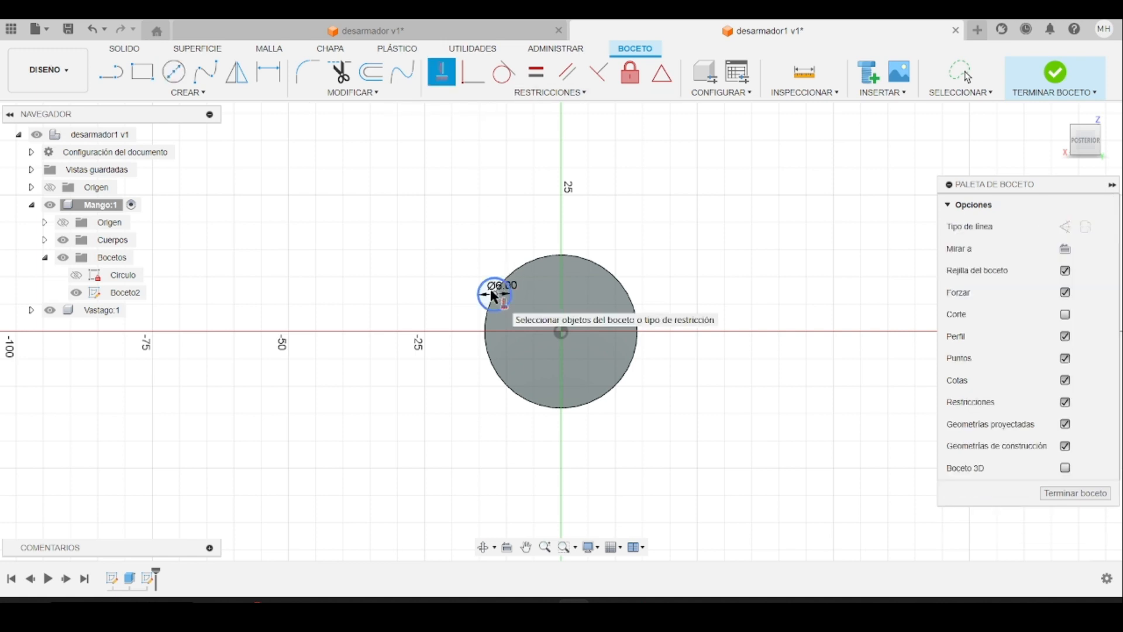
pyautogui.click(495, 295)
pyautogui.click(560, 332)
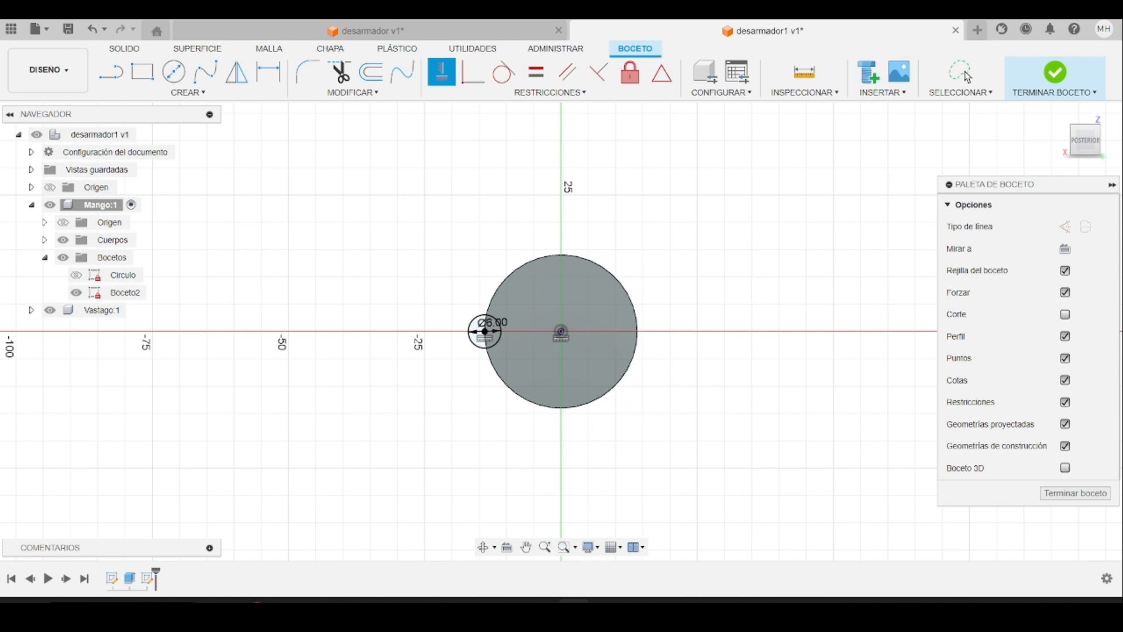
# - Read the PDF's page 3 instructions for the cut extrusion in Foxit PDF Reader and return to Autodesk Fusion
pyautogui.moveTo(640, 600)
pyautogui.click(604, 600)
pyautogui.scroll(-3, 552, 473)
pyautogui.scroll(-10, 552, 472)
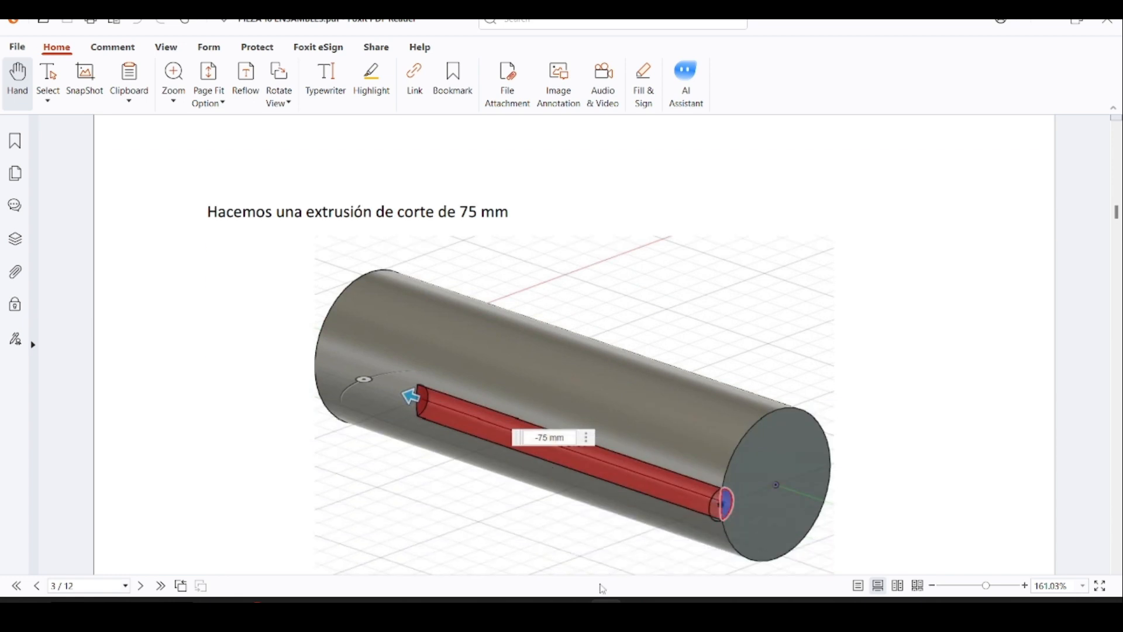
pyautogui.click(605, 600)
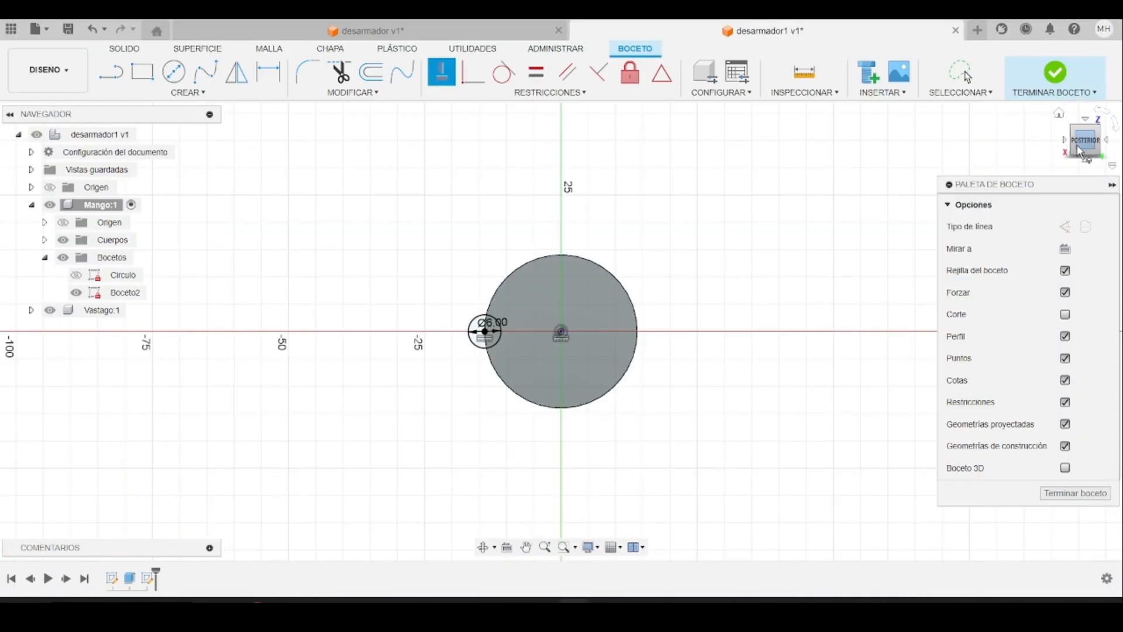
# - Extrude the portion of the small circle inside the cylinder by -75 mm as a cut, forming one grip groove
pyautogui.click(1060, 117)
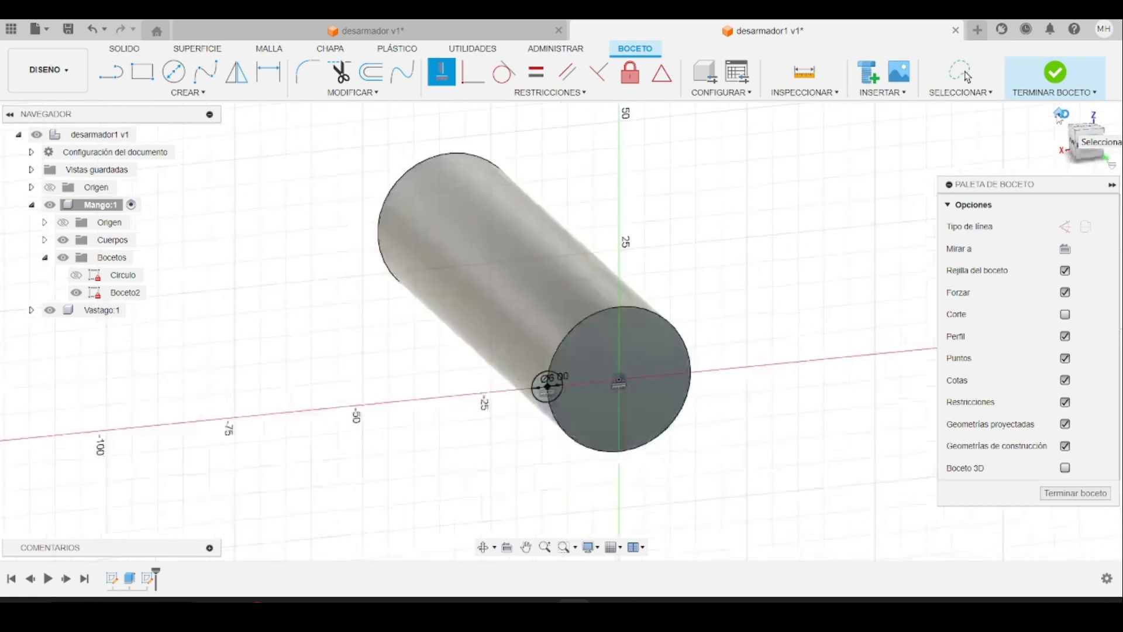
pyautogui.click(125, 48)
pyautogui.click(144, 74)
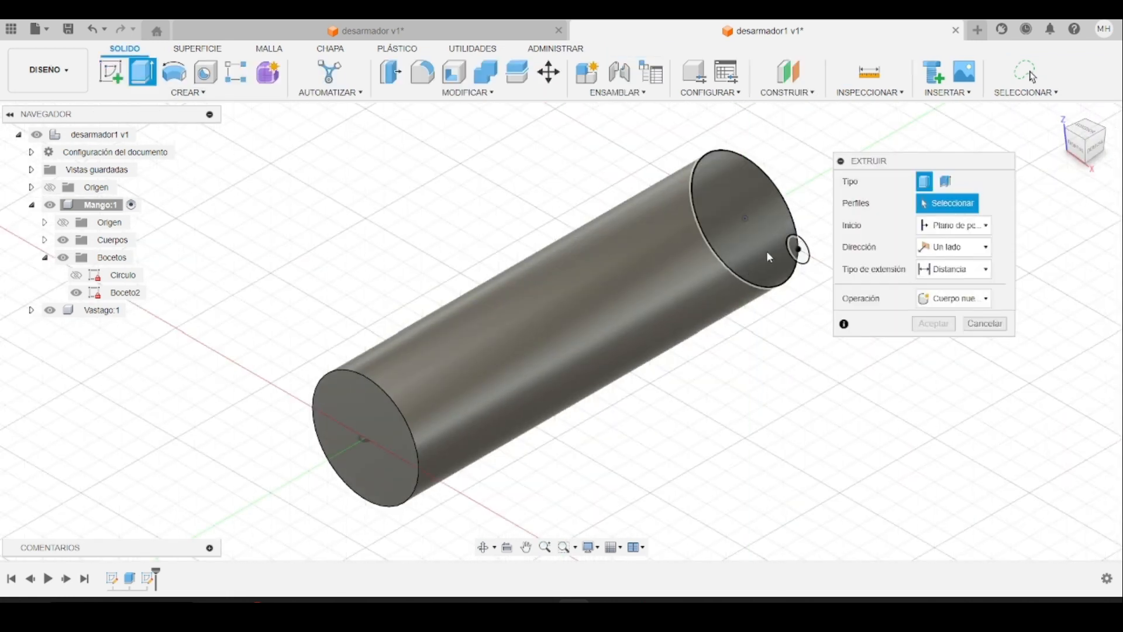
pyautogui.click(795, 253)
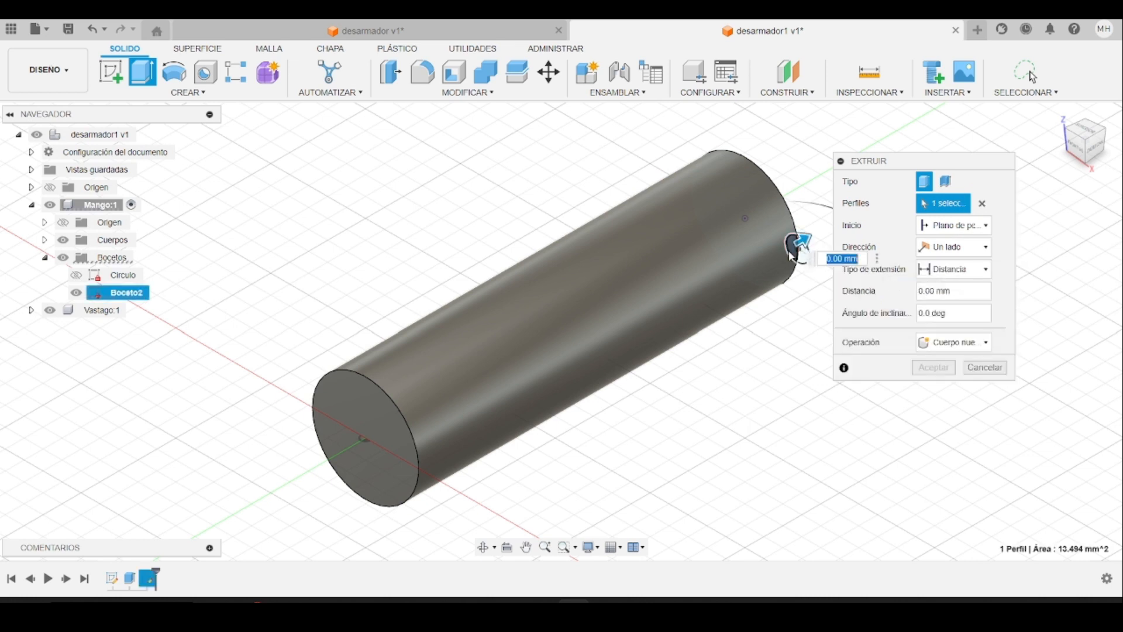
pyautogui.moveTo(803, 242); pyautogui.dragTo(673, 317)
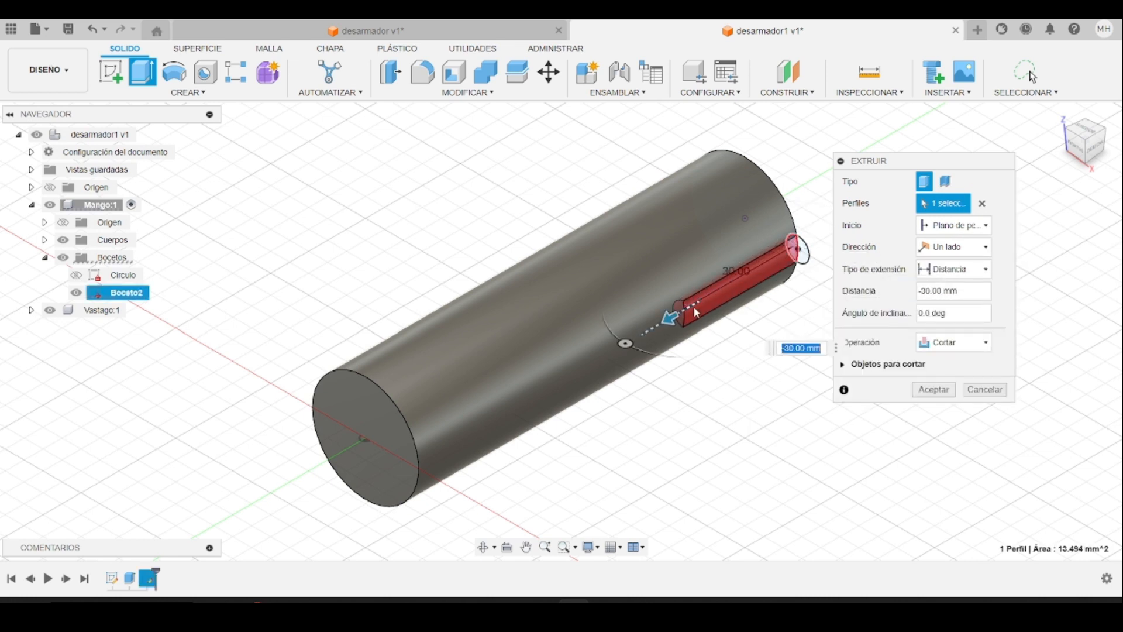
pyautogui.click(962, 287)
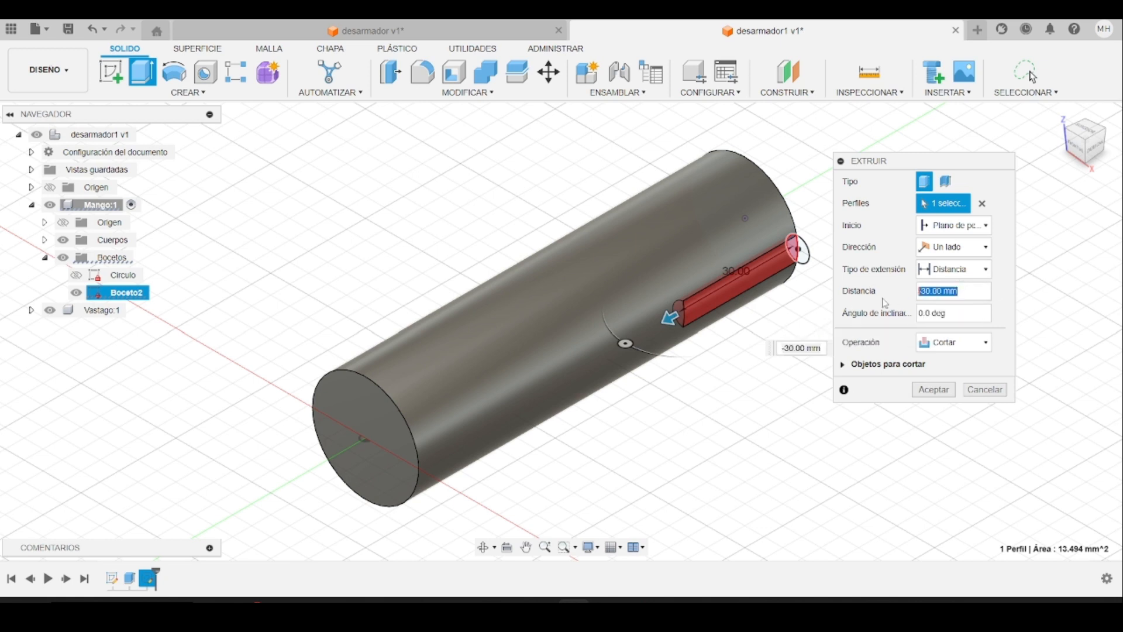
pyautogui.write('-75')
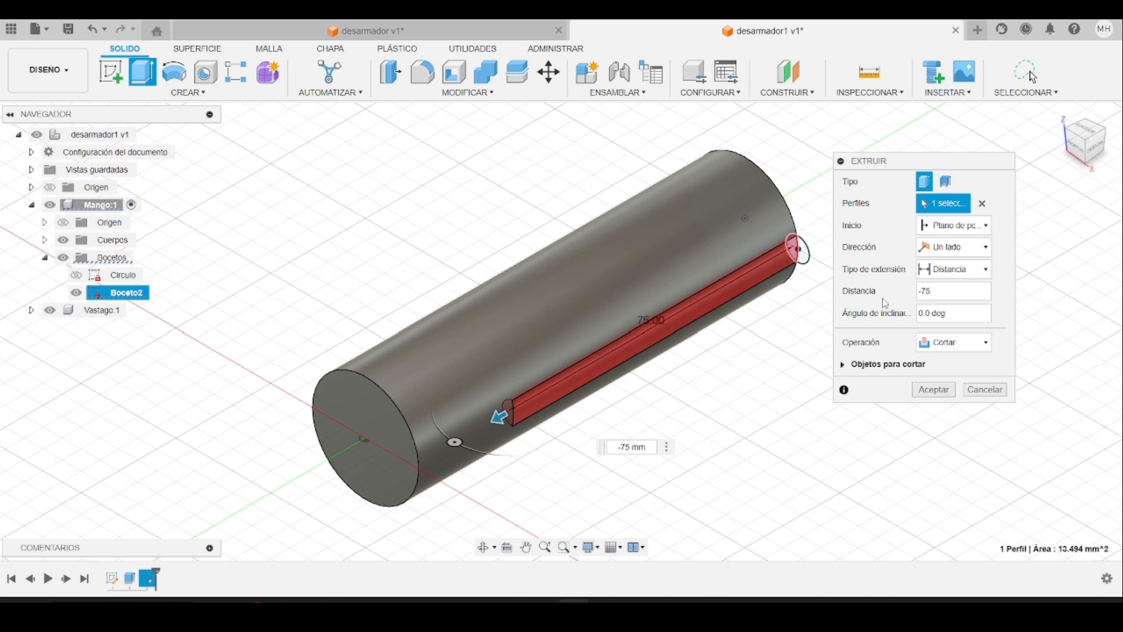
pyautogui.click(934, 390)
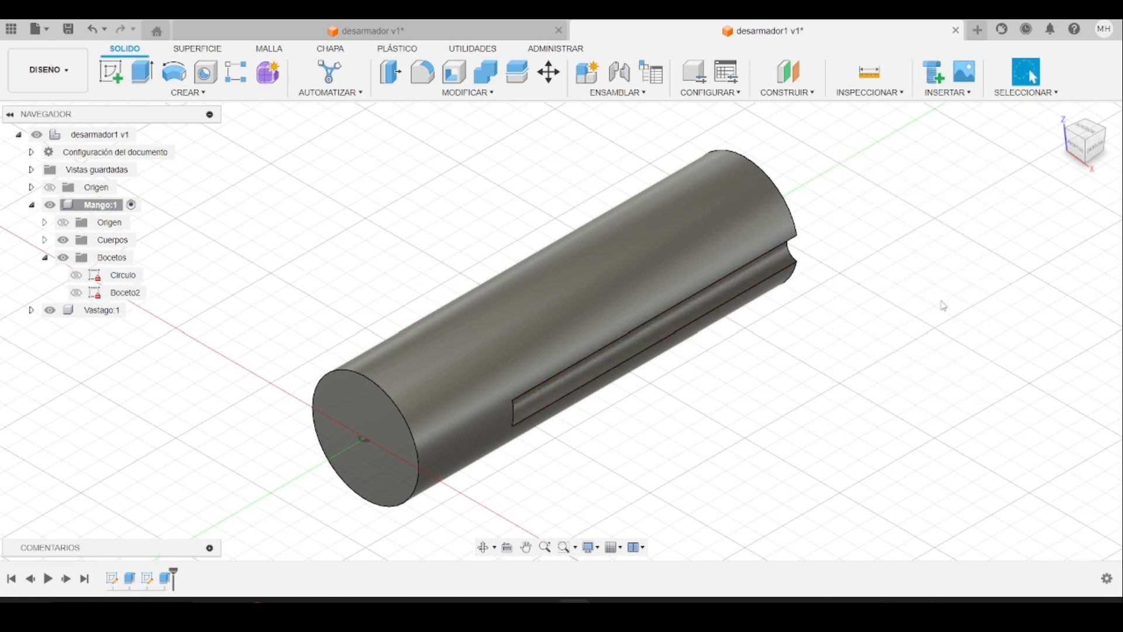
pyautogui.click(1097, 150)
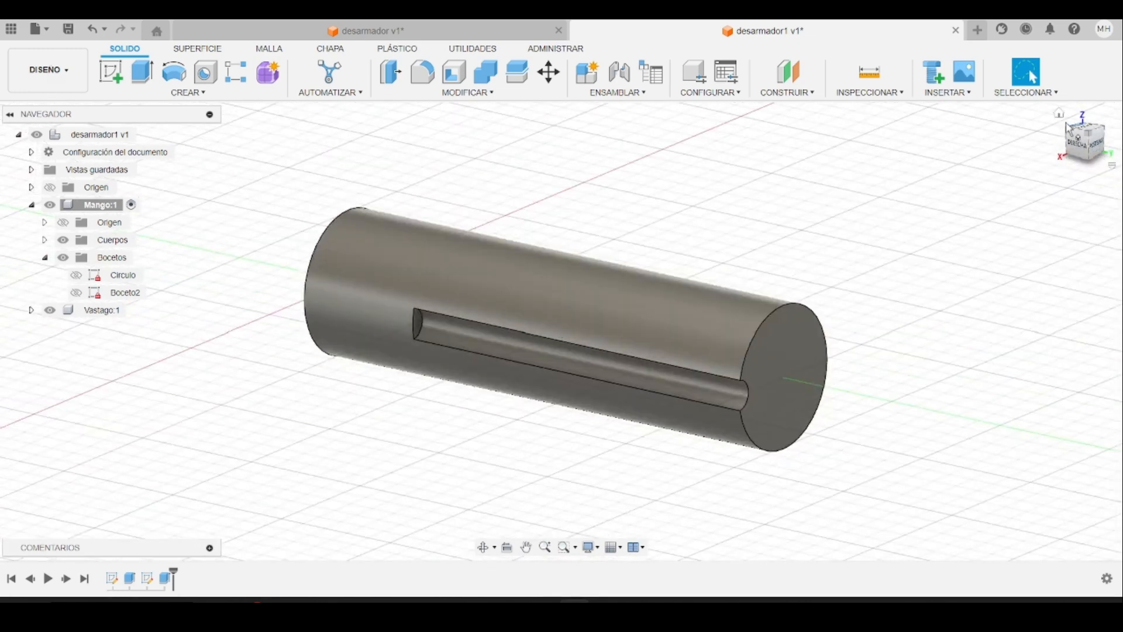
pyautogui.click(1061, 116)
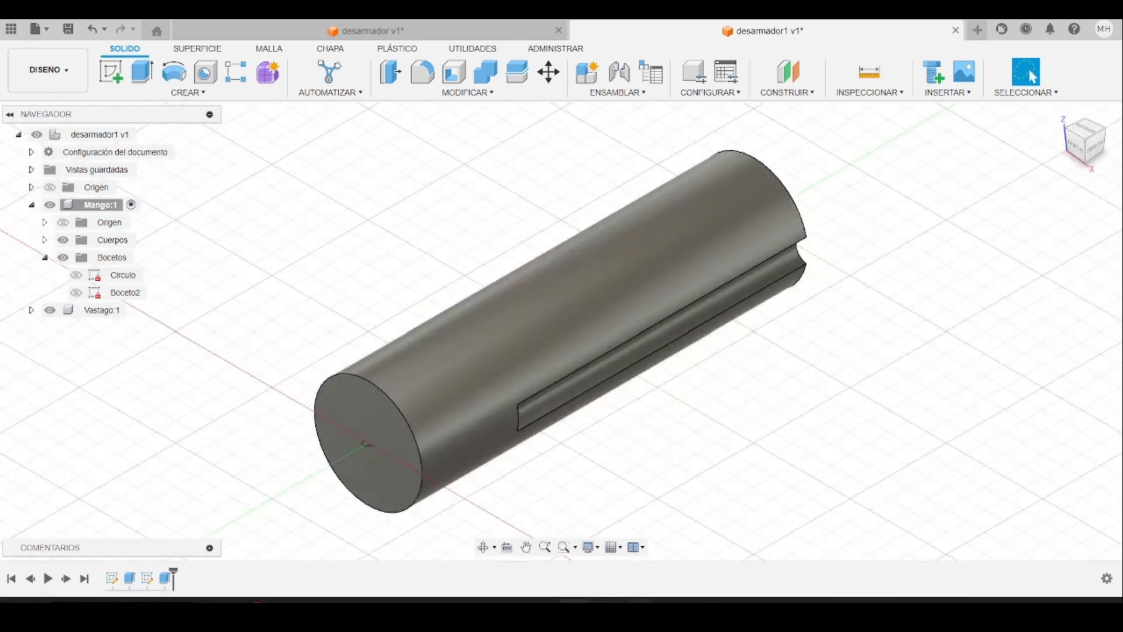
# - Switch to Foxit PDF Reader, read page 3's circular pattern instructions and return to Autodesk Fusion
pyautogui.click(606, 600)
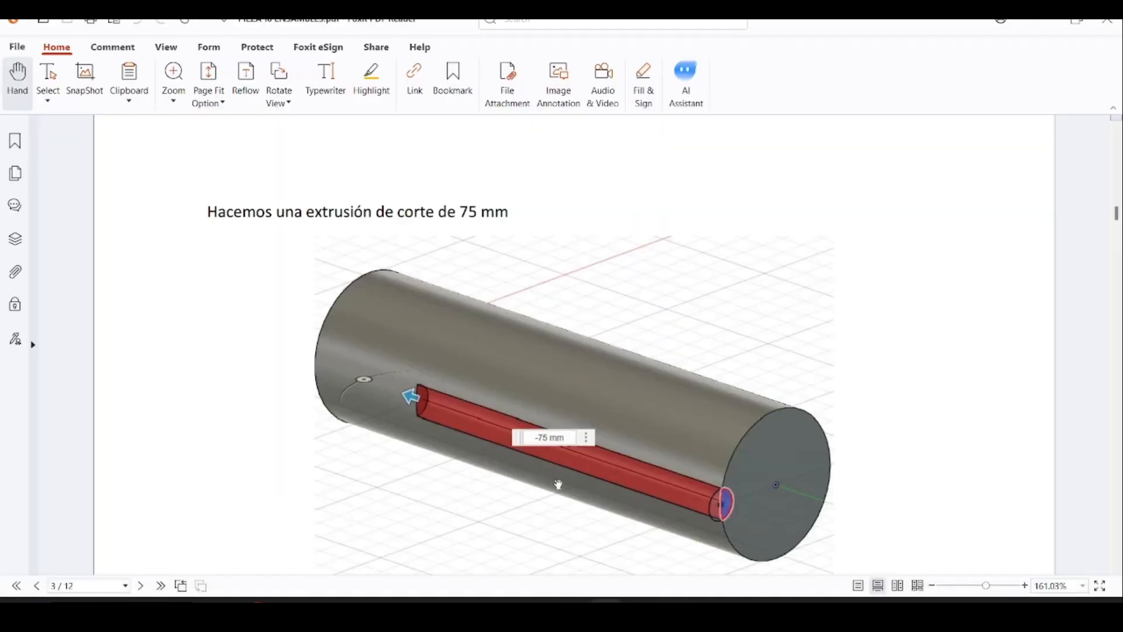
pyautogui.scroll(-5, 558, 484)
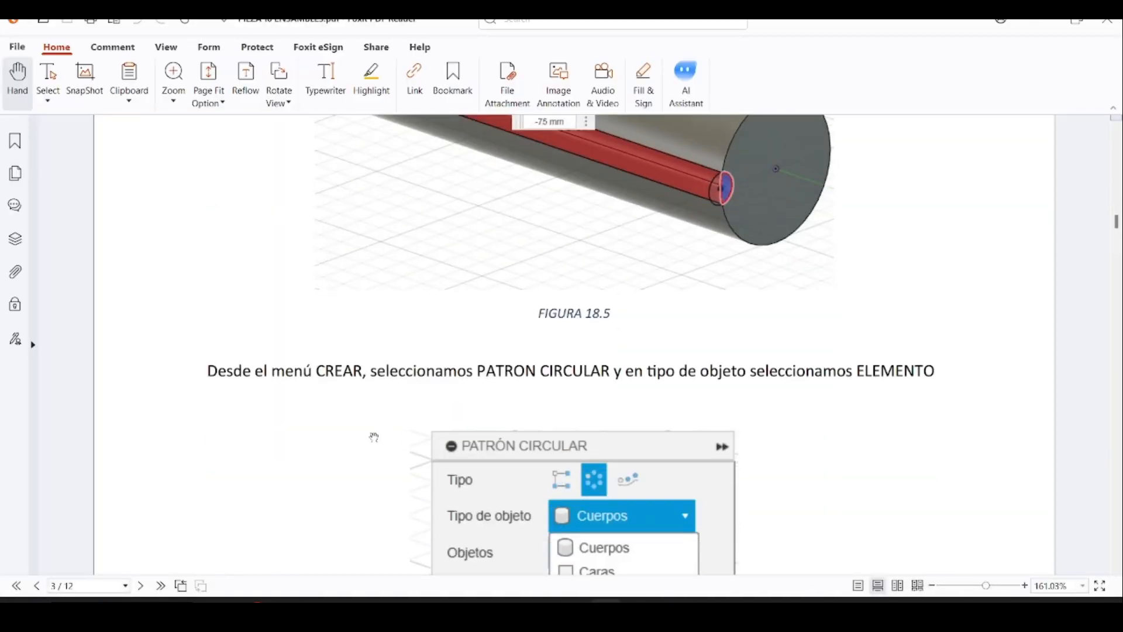
pyautogui.scroll(-3, 373, 437)
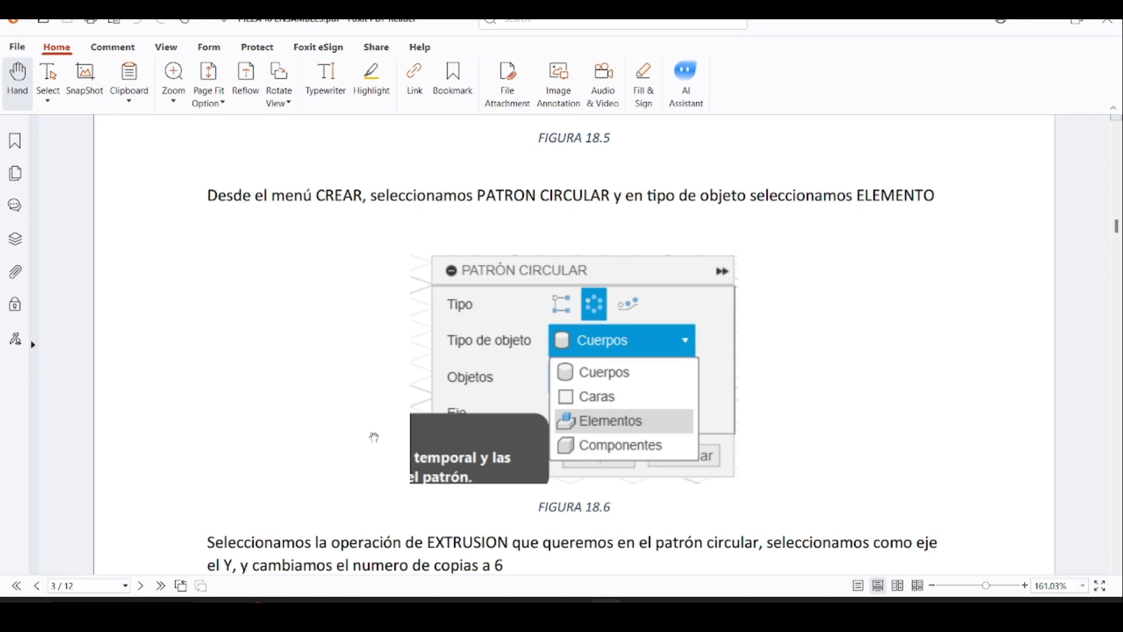
pyautogui.scroll(4, 374, 437)
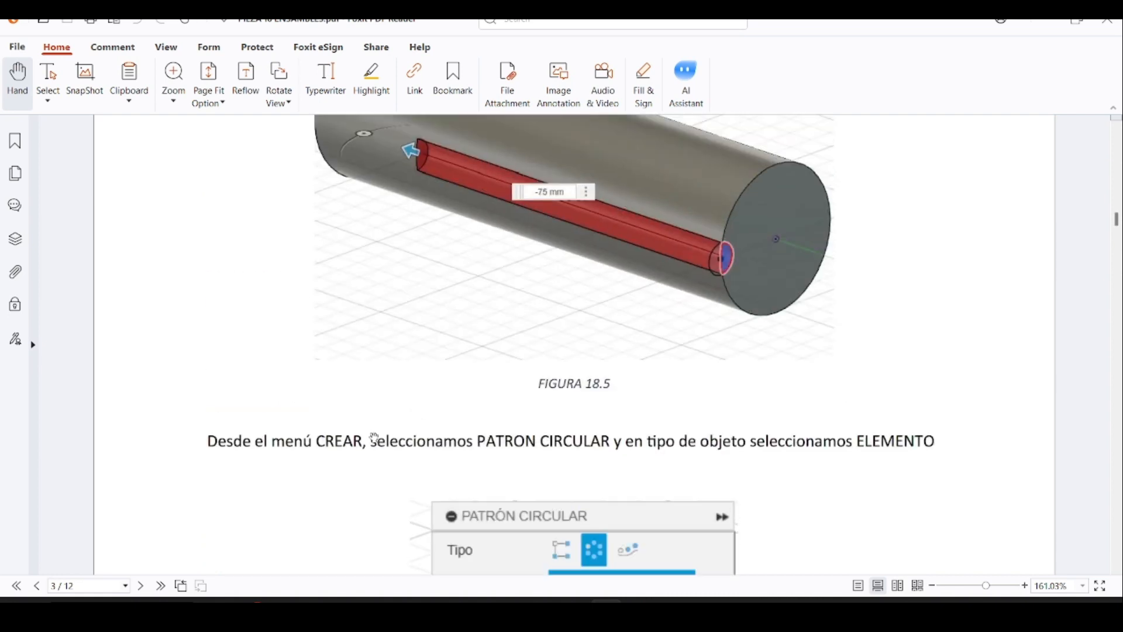
pyautogui.scroll(-3, 373, 437)
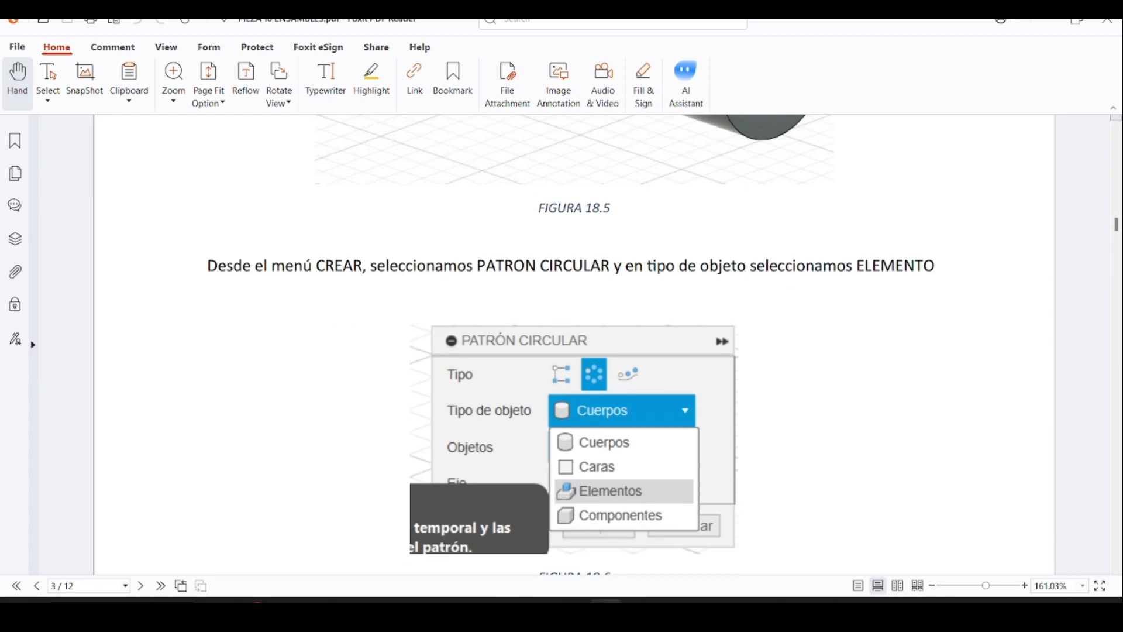
pyautogui.click(606, 599)
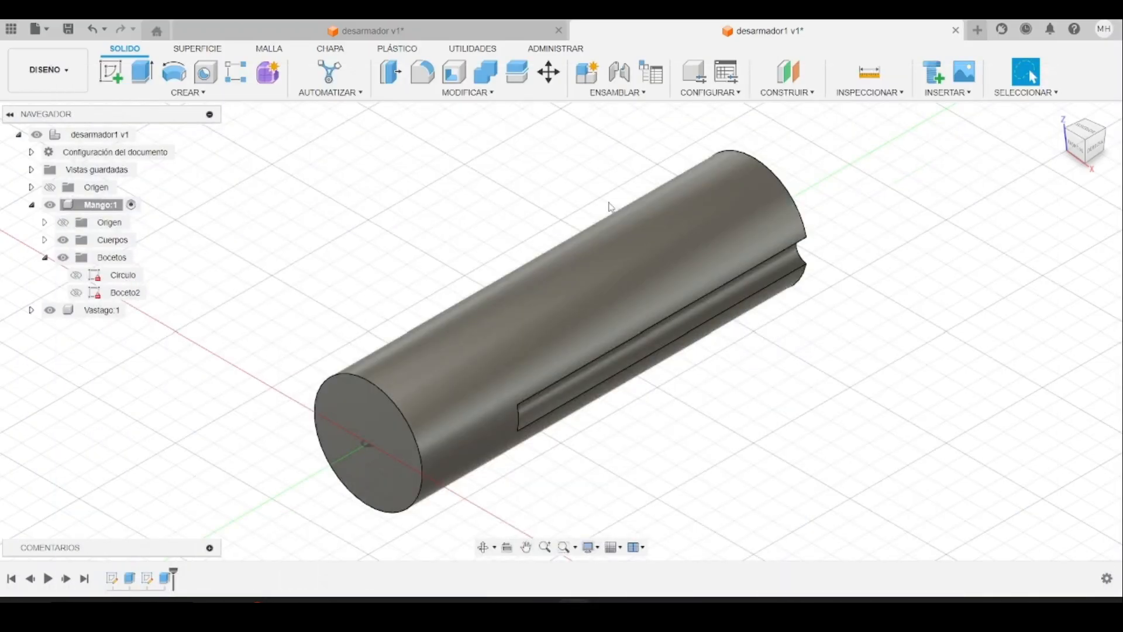
# - Start a circular pattern with object type Elementos and select the groove's cut extrusion as the object
pyautogui.click(1092, 147)
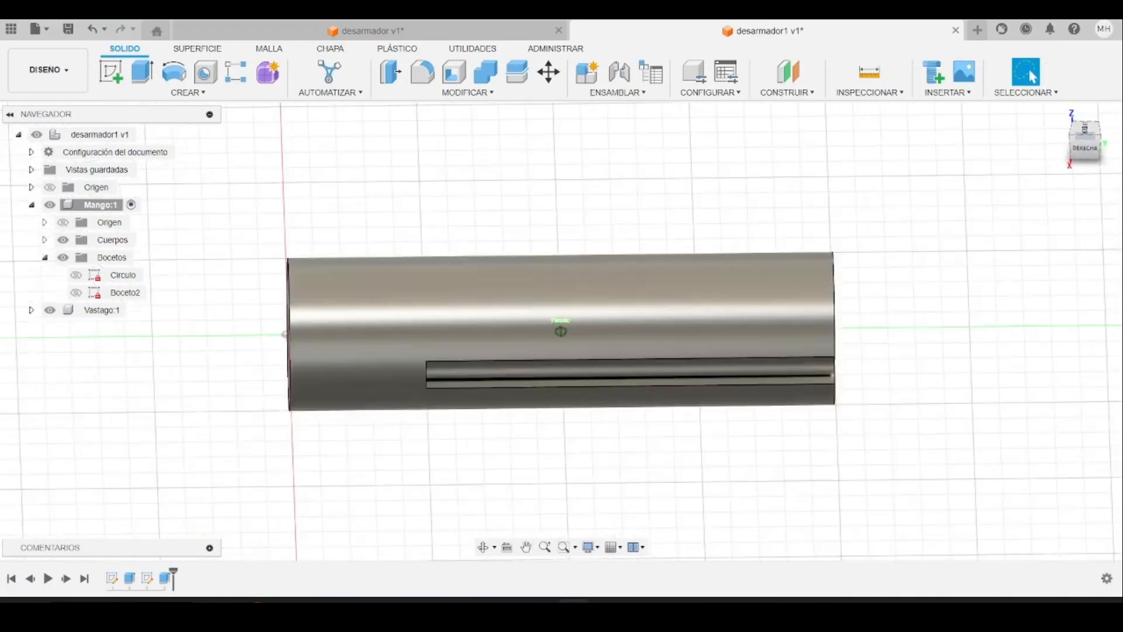
pyautogui.moveTo(1085, 140)
pyautogui.mouseDown()
pyautogui.moveTo(1050, 120)
pyautogui.moveTo(1051, 144)
pyautogui.mouseUp()
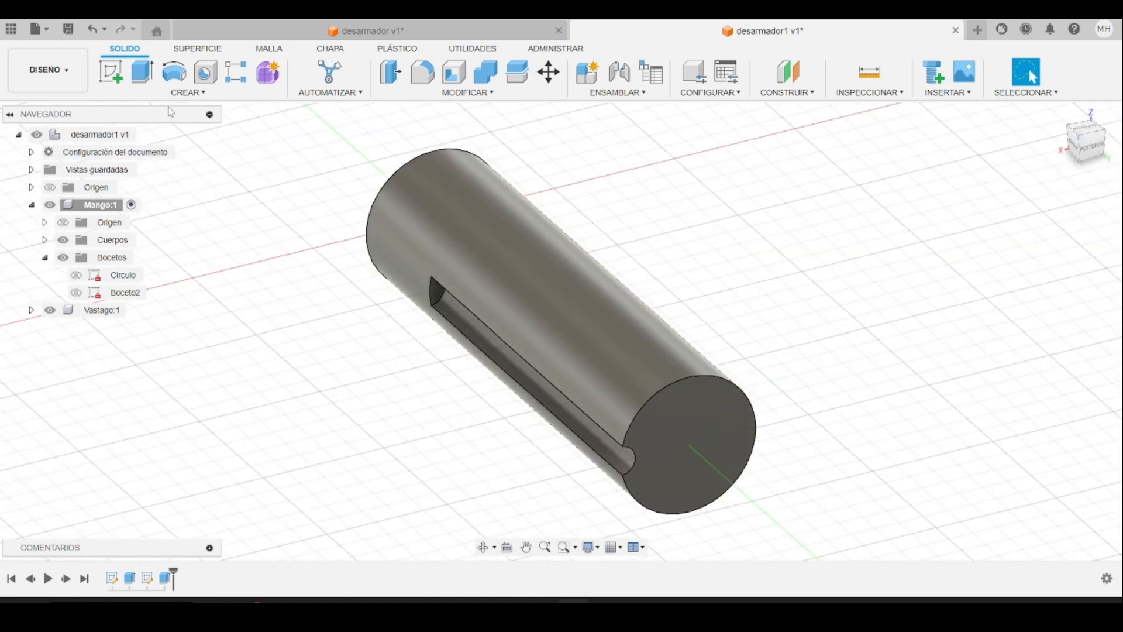
pyautogui.click(188, 94)
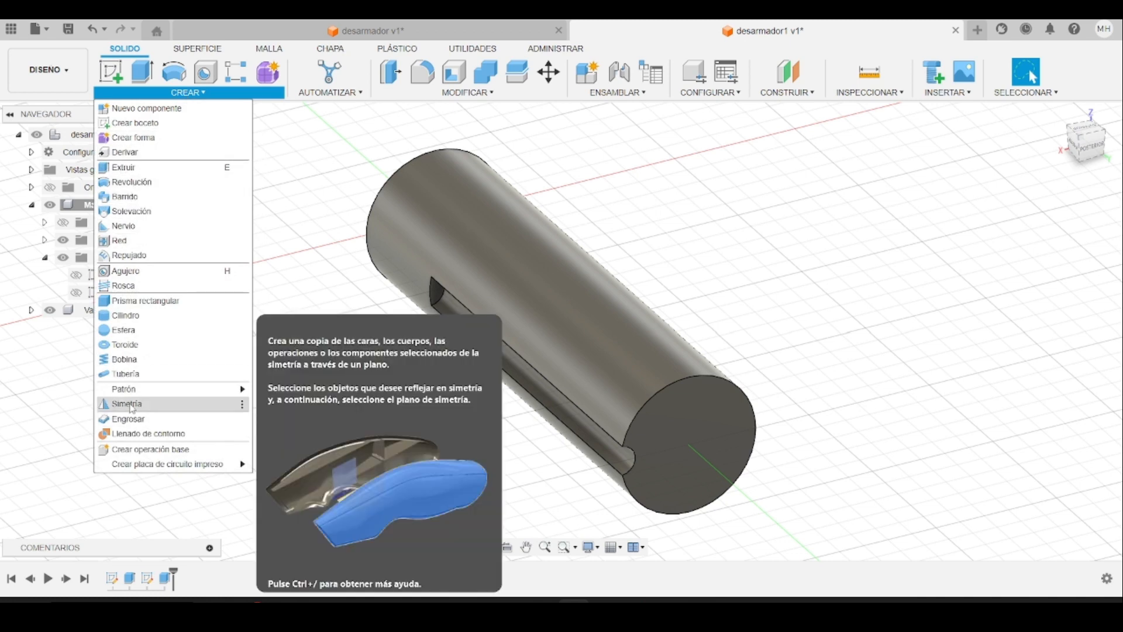
pyautogui.moveTo(145, 396)
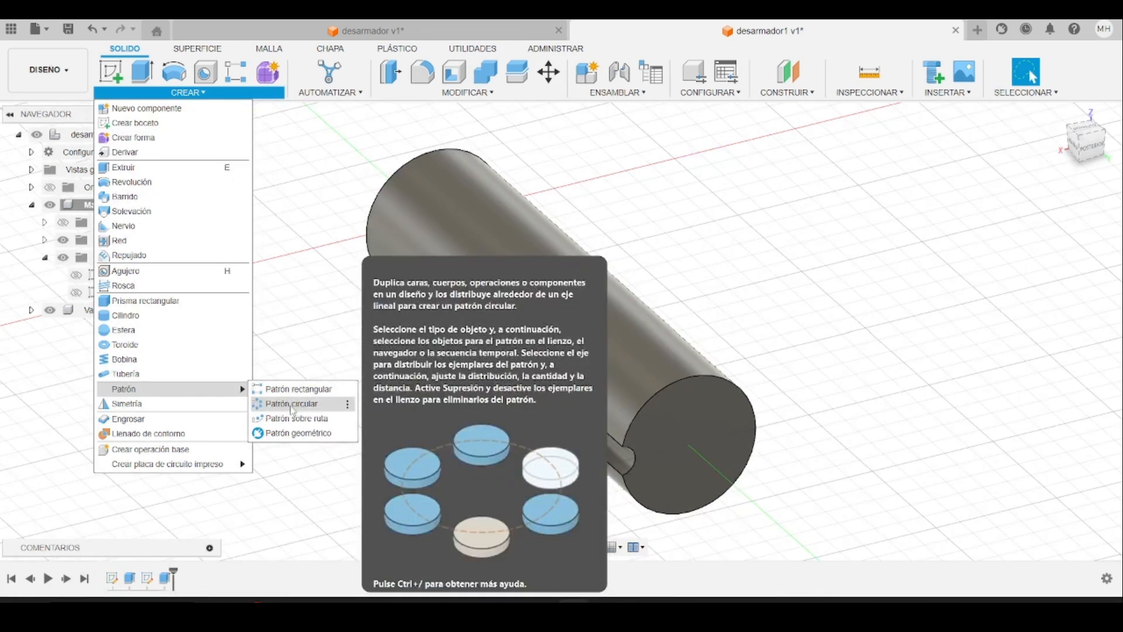
pyautogui.click(292, 404)
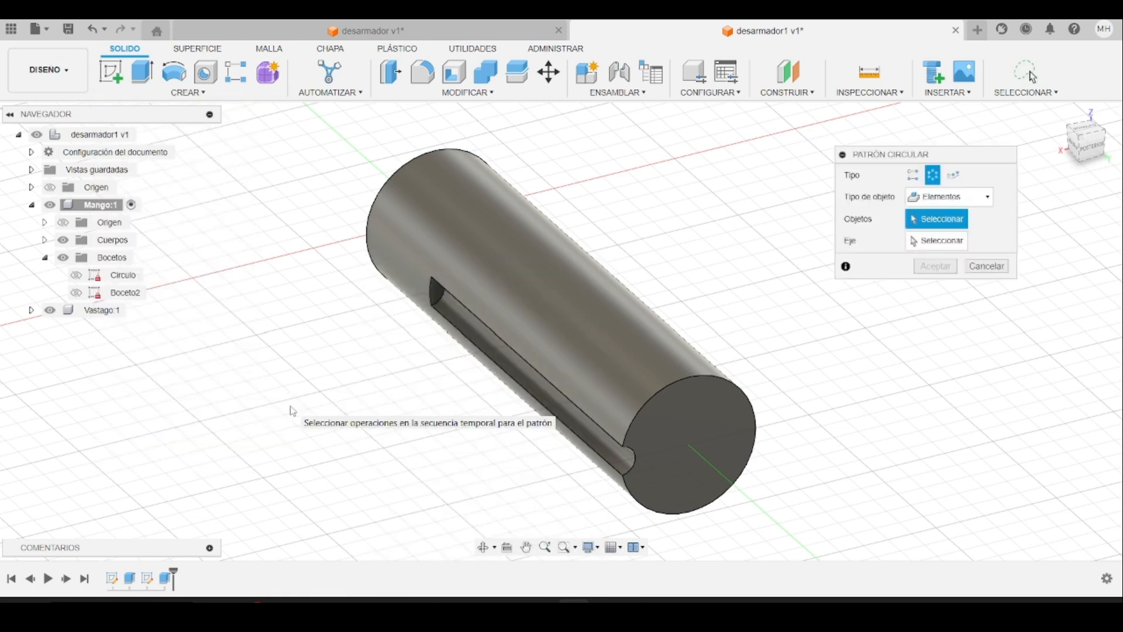
pyautogui.click(993, 201)
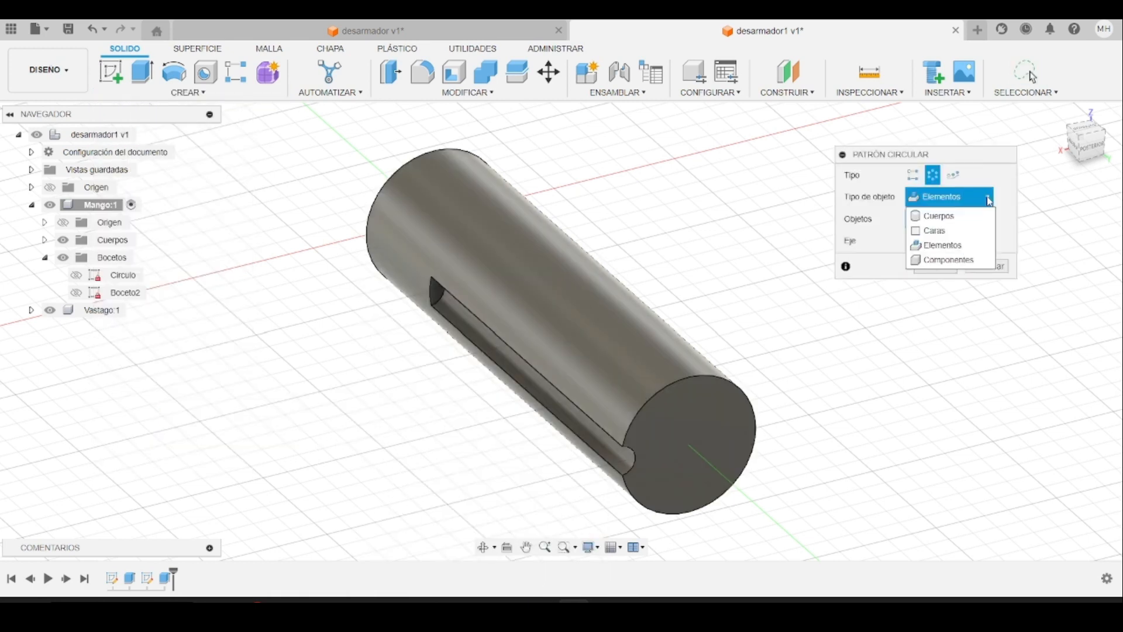
pyautogui.click(960, 253)
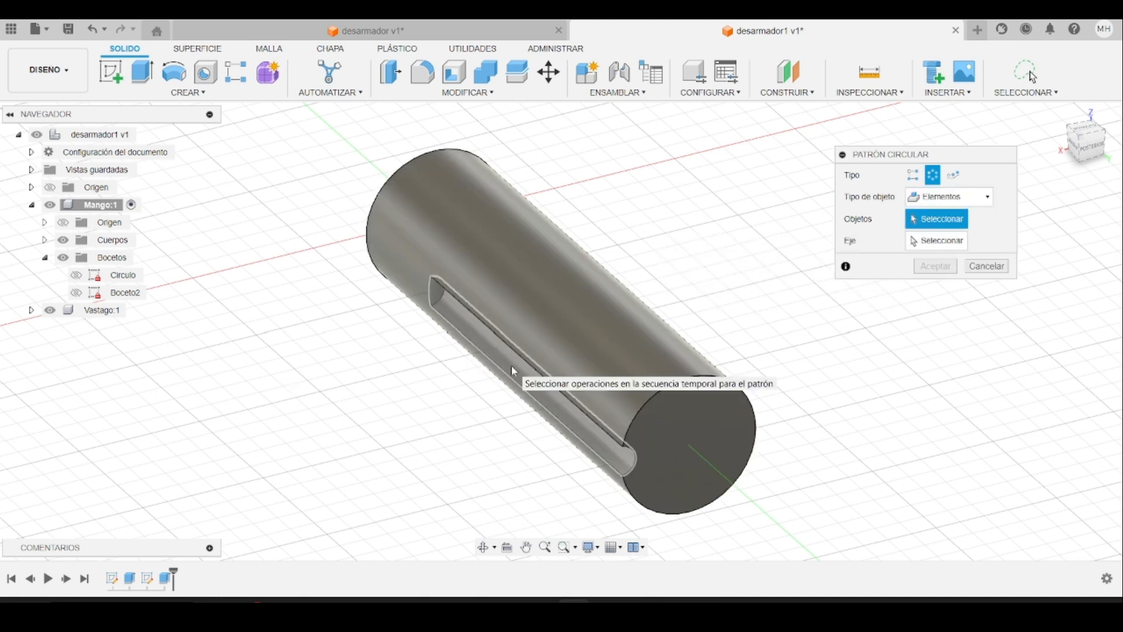
pyautogui.click(168, 580)
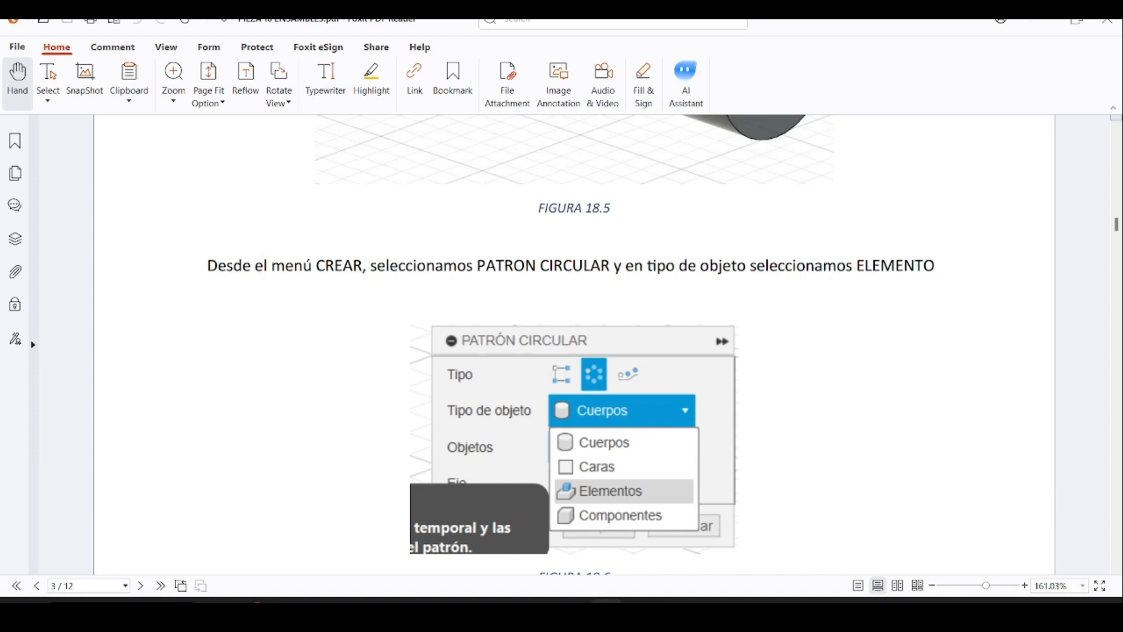
# - Check the PDF's axis and copy instructions, then pattern the groove around Mango's Y axis with a quantity of 6
pyautogui.scroll(-4, 573, 345)
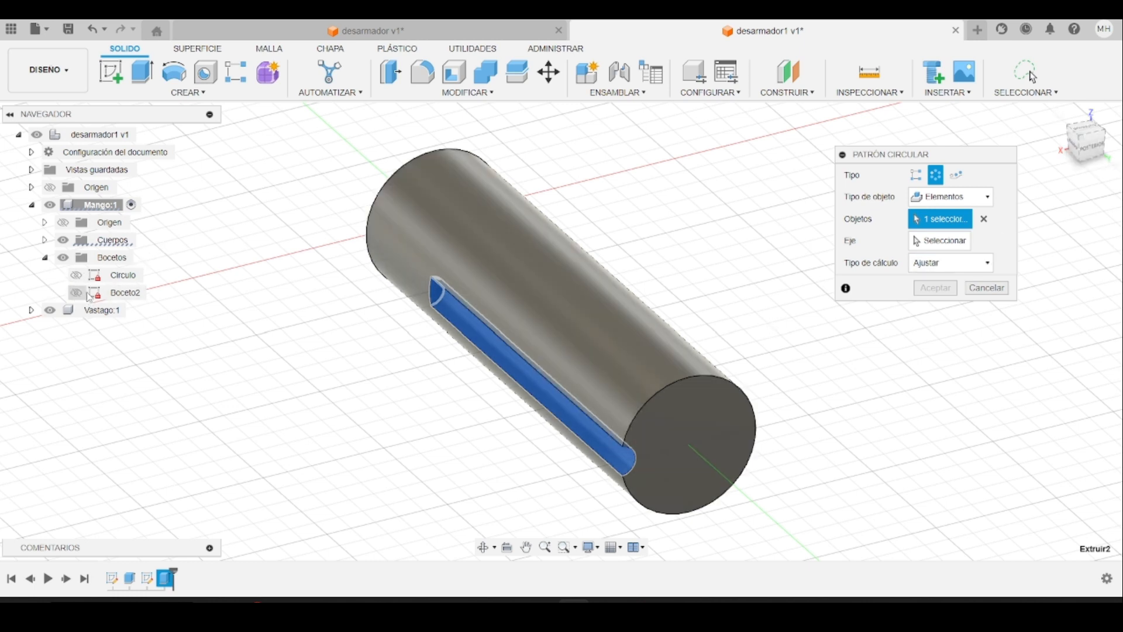
pyautogui.click(45, 223)
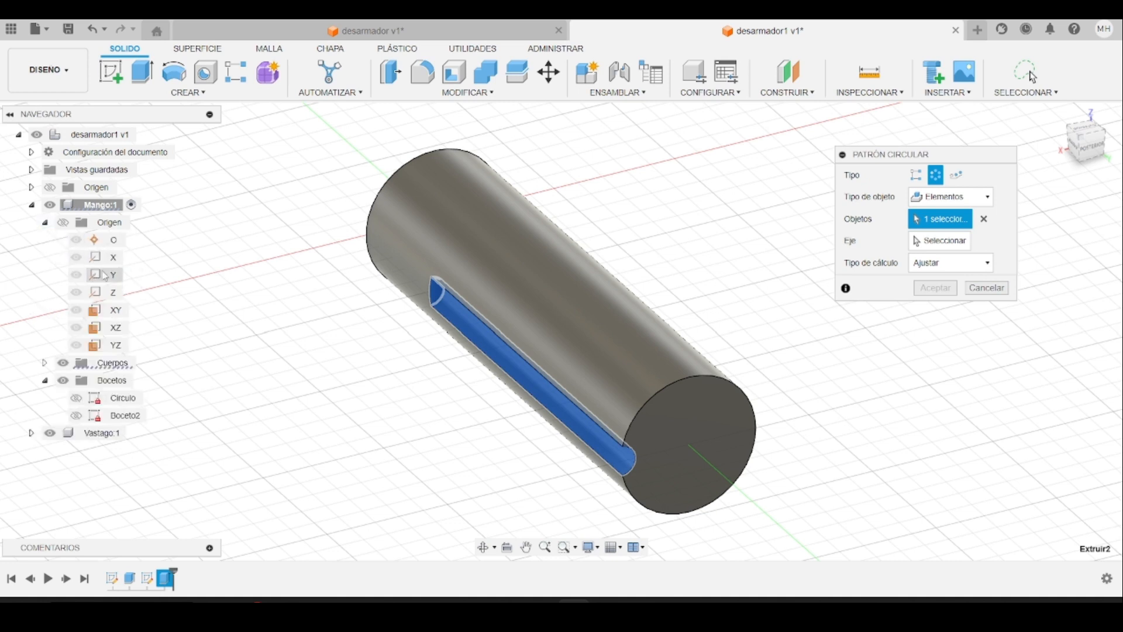
pyautogui.click(949, 249)
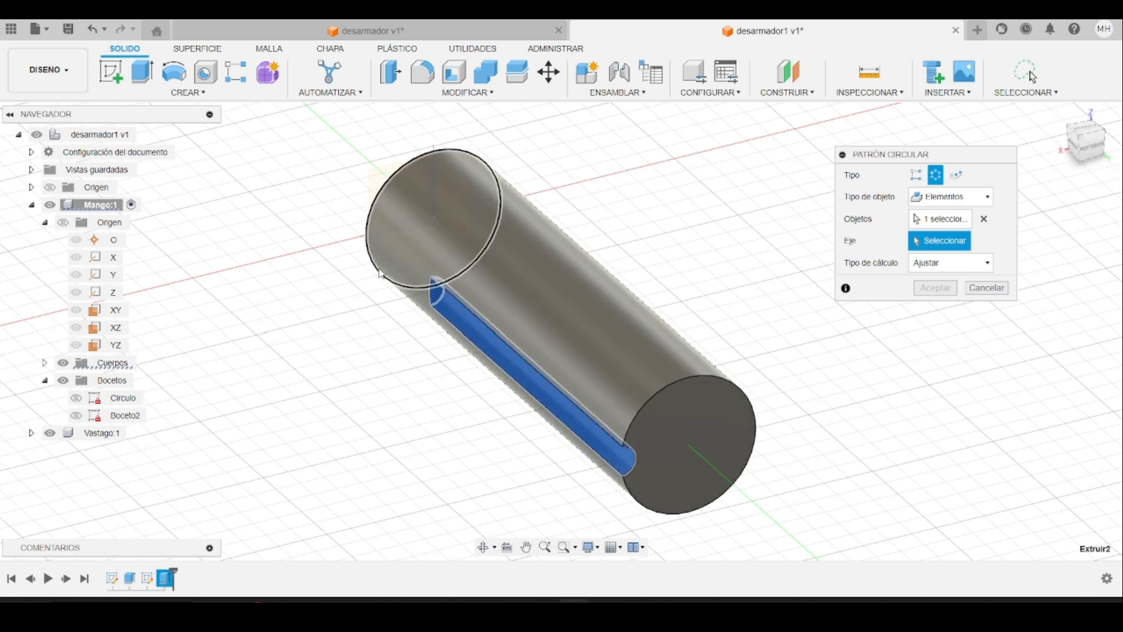
pyautogui.click(114, 277)
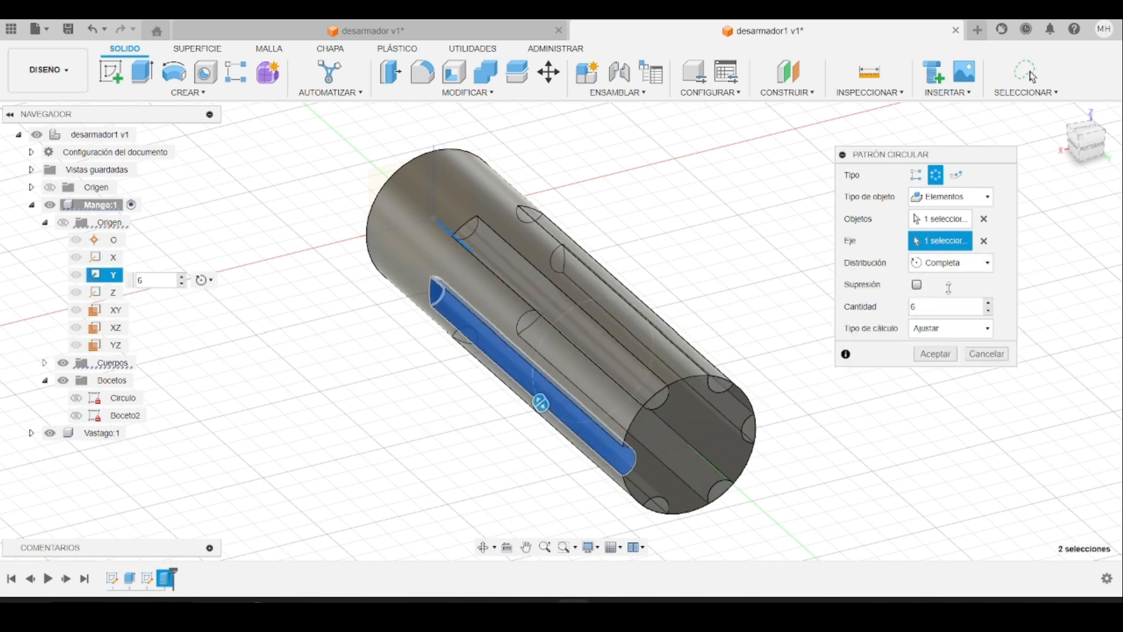
pyautogui.doubleClick(939, 306)
pyautogui.write('3')
pyautogui.click(930, 357)
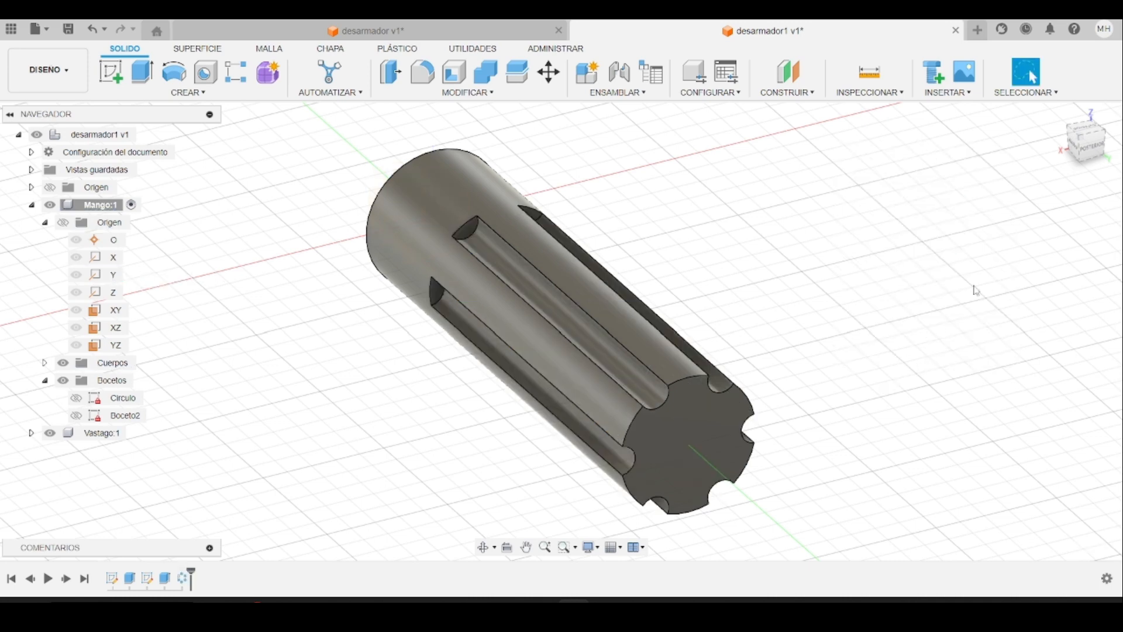
pyautogui.click(1080, 145)
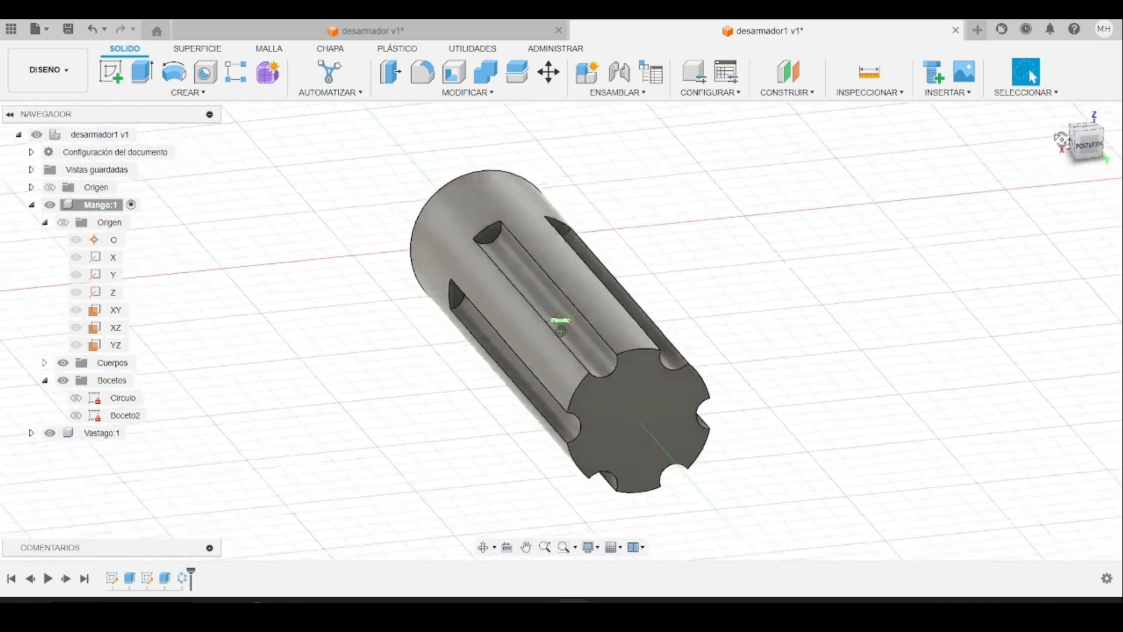
pyautogui.moveTo(560, 331)
pyautogui.keyDown('shift'); pyautogui.mouseDown(button='middle')
pyautogui.moveTo(528, 331)
pyautogui.moveTo(568, 380)
pyautogui.moveTo(569, 310)
pyautogui.moveTo(605, 310)
pyautogui.mouseUp(button='middle'); pyautogui.keyUp('shift')
pyautogui.moveTo(1081, 141); pyautogui.dragTo(1091, 147)
# - Read page 4's instructions for the sketch and intersection on the handle in Foxit PDF Reader and return to Autodesk Fusion
pyautogui.click(605, 600)
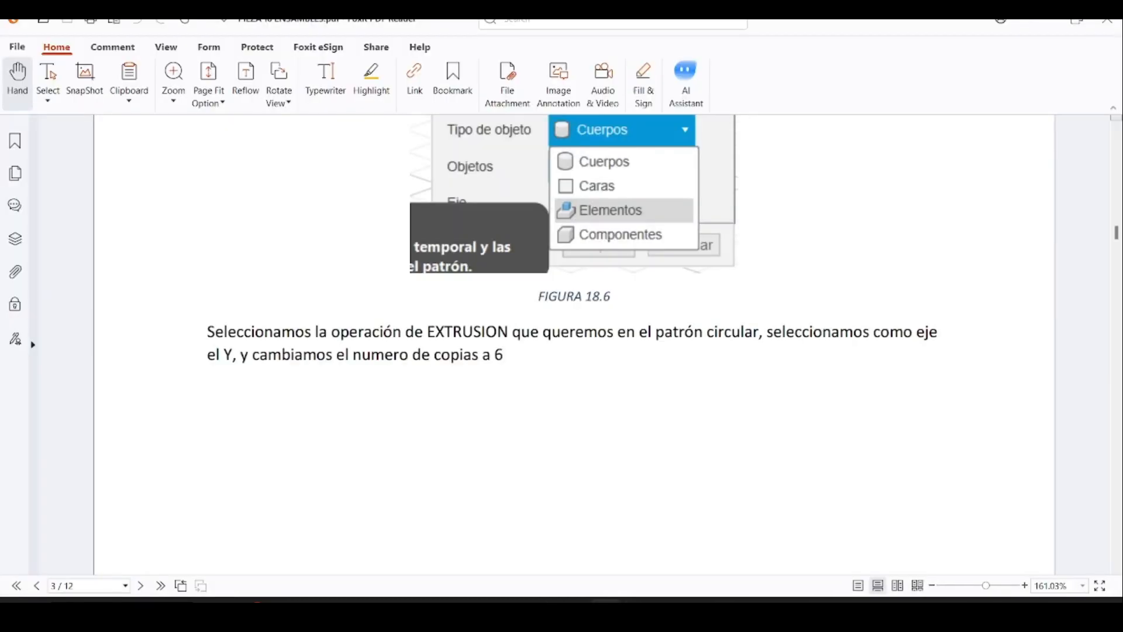
pyautogui.scroll(-3, 516, 482)
pyautogui.scroll(1, 516, 482)
pyautogui.scroll(-6, 514, 480)
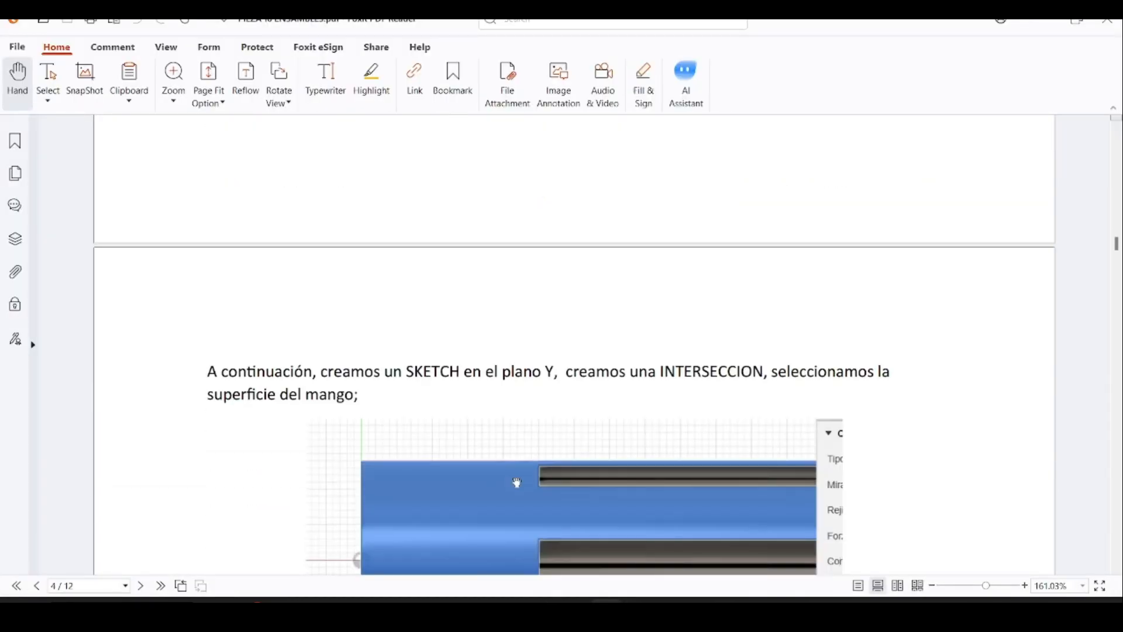
pyautogui.scroll(-2, 302, 425)
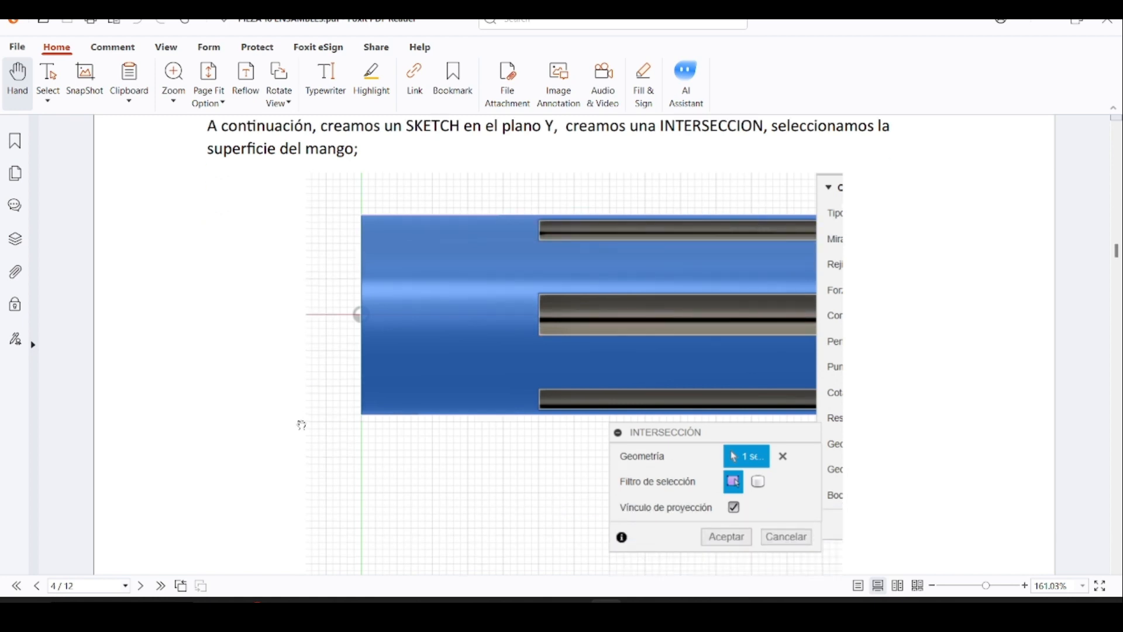
pyautogui.click(572, 600)
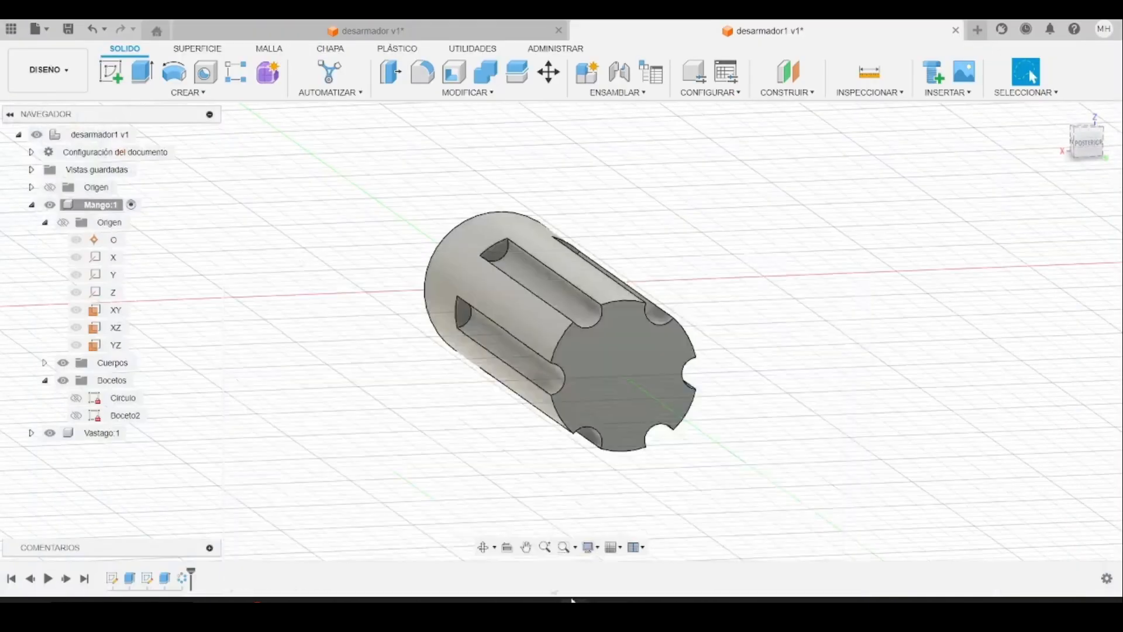
pyautogui.moveTo(1091, 145); pyautogui.dragTo(1104, 149)
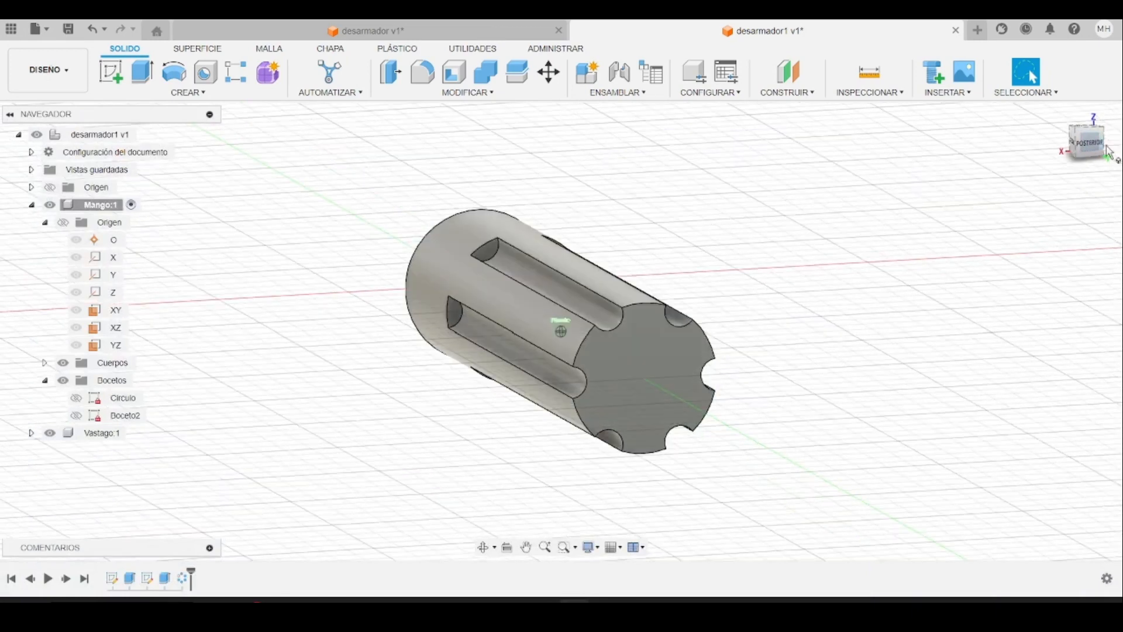
pyautogui.click(1059, 114)
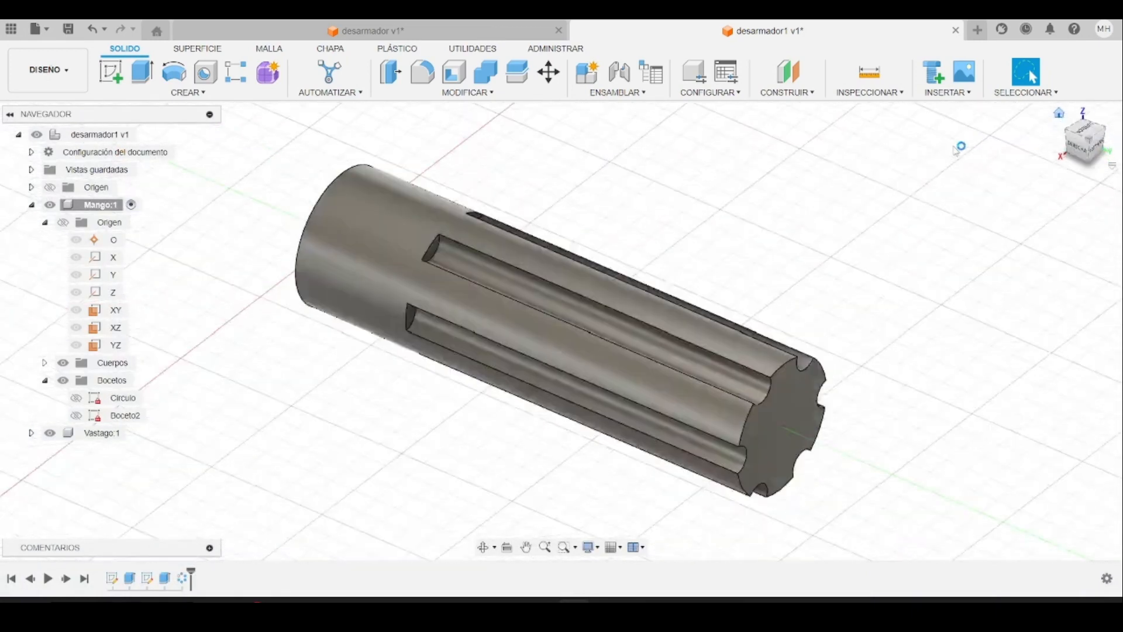
# - Create a new sketch on Mango's YZ origin plane through the handle's axis
pyautogui.click(185, 93)
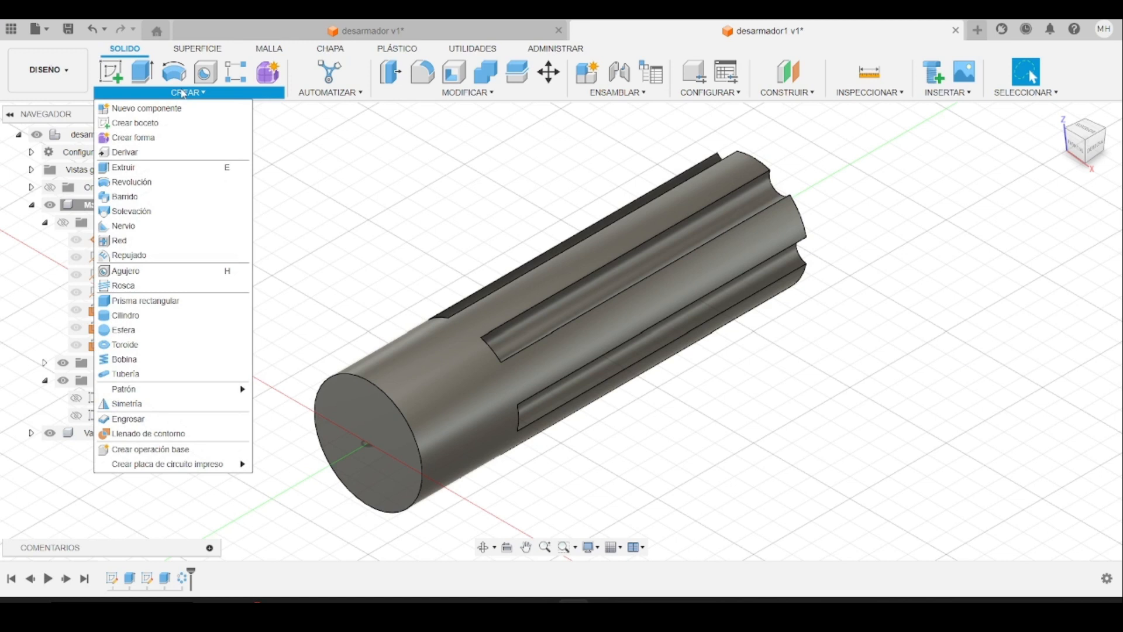
pyautogui.click(112, 73)
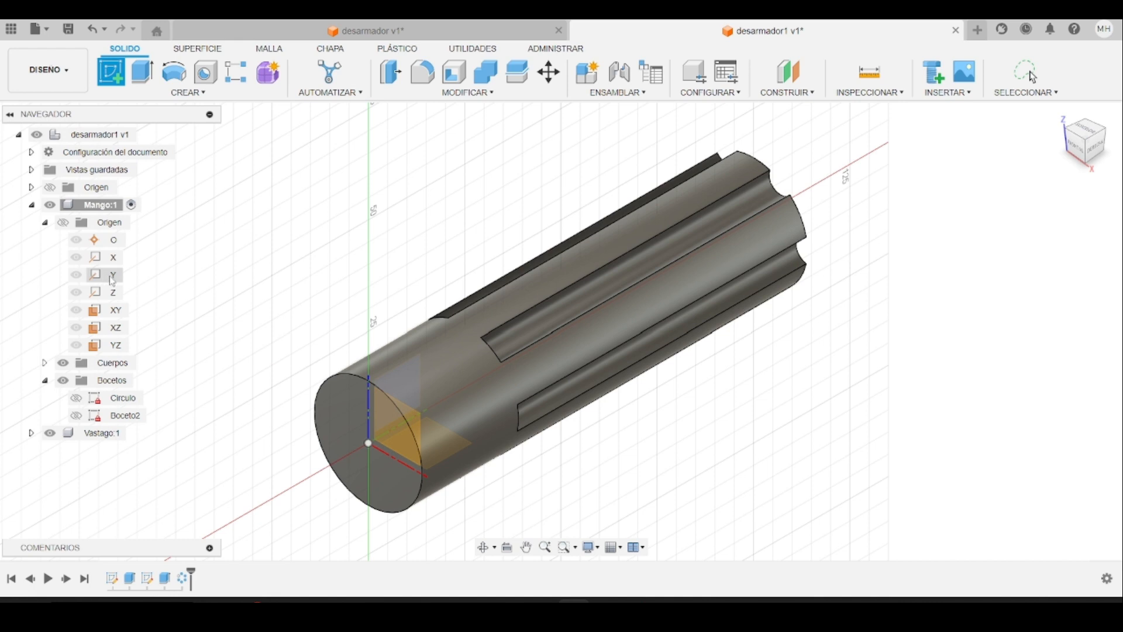
pyautogui.click(409, 387)
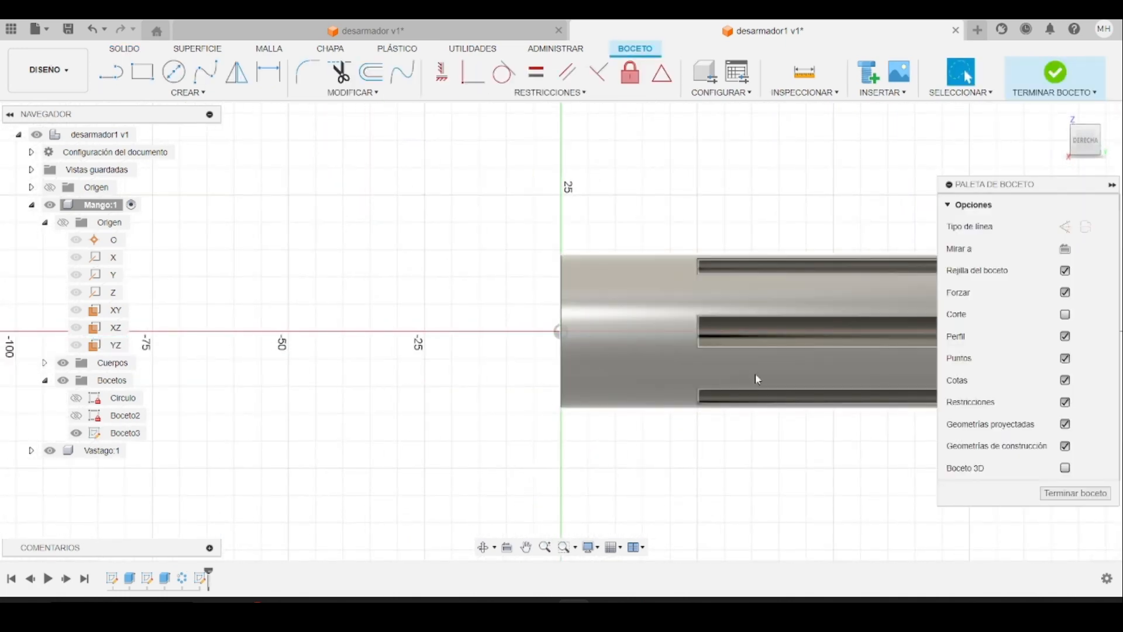
pyautogui.scroll(4, 682, 297)
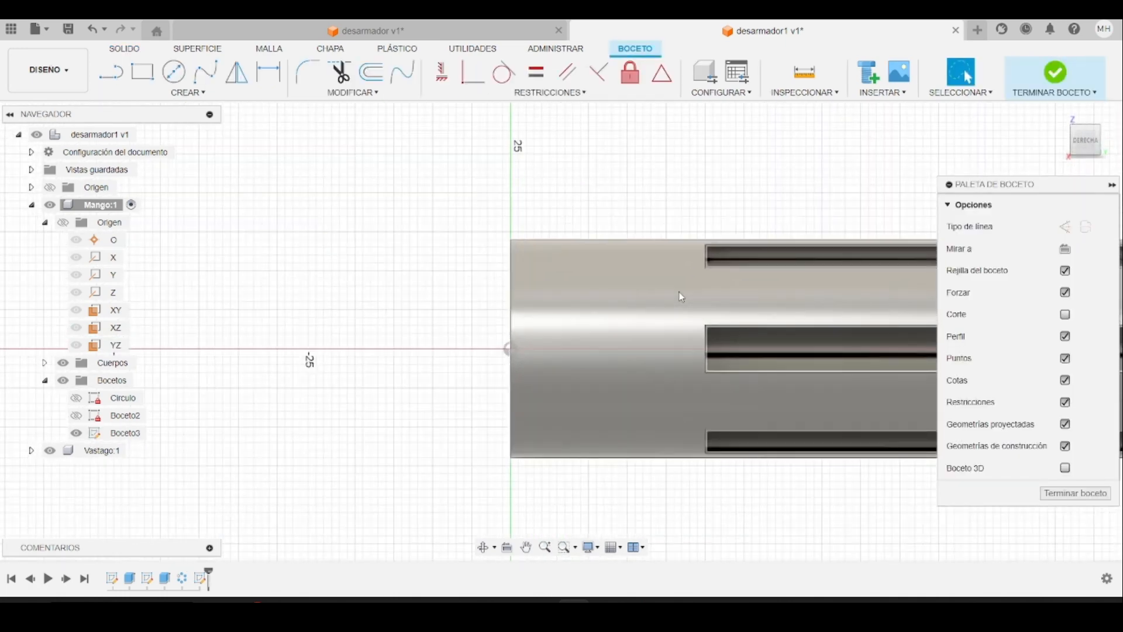
pyautogui.moveTo(728, 305); pyautogui.dragTo(567, 334, button='middle')
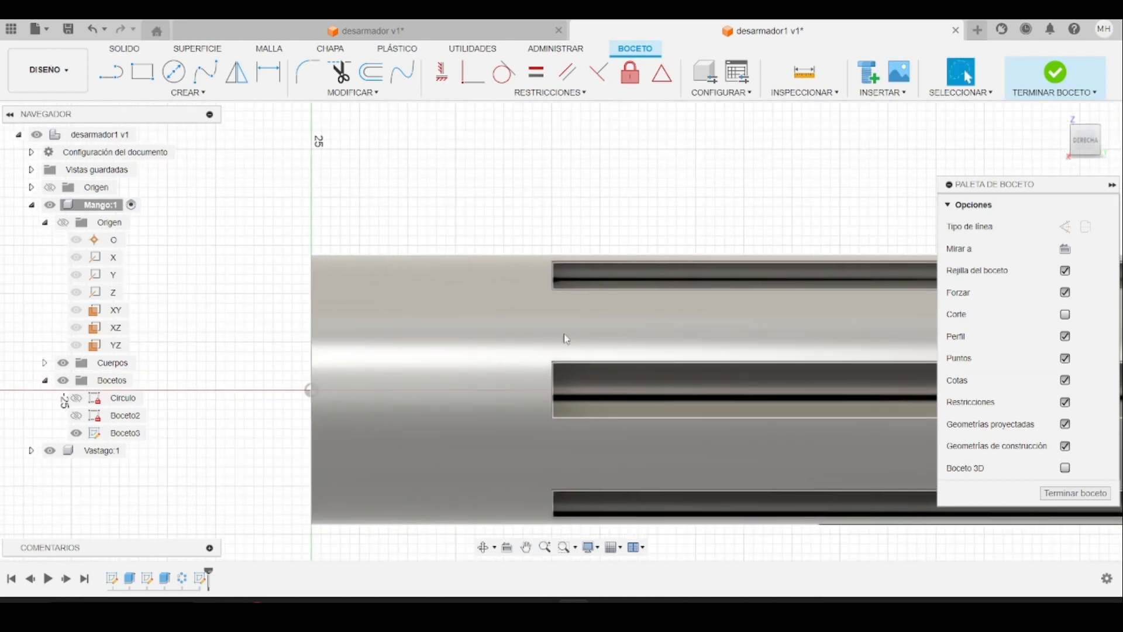
# - Use Intersección to bring the handle's outer cylindrical face into the sketch, keeping the projection link
pyautogui.click(188, 92)
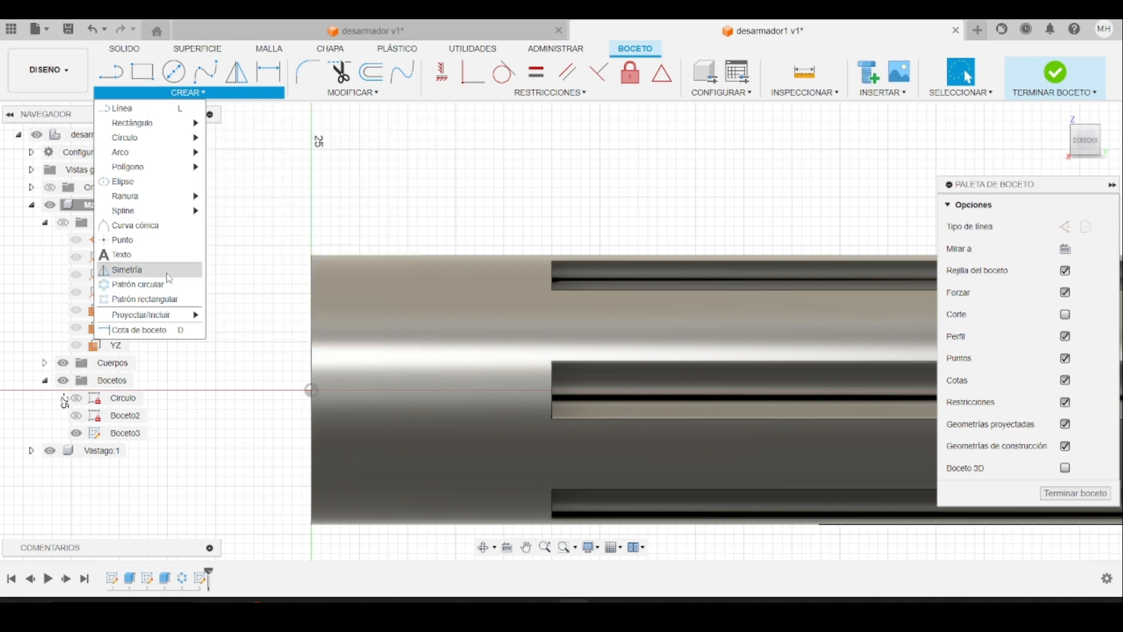
pyautogui.moveTo(179, 314)
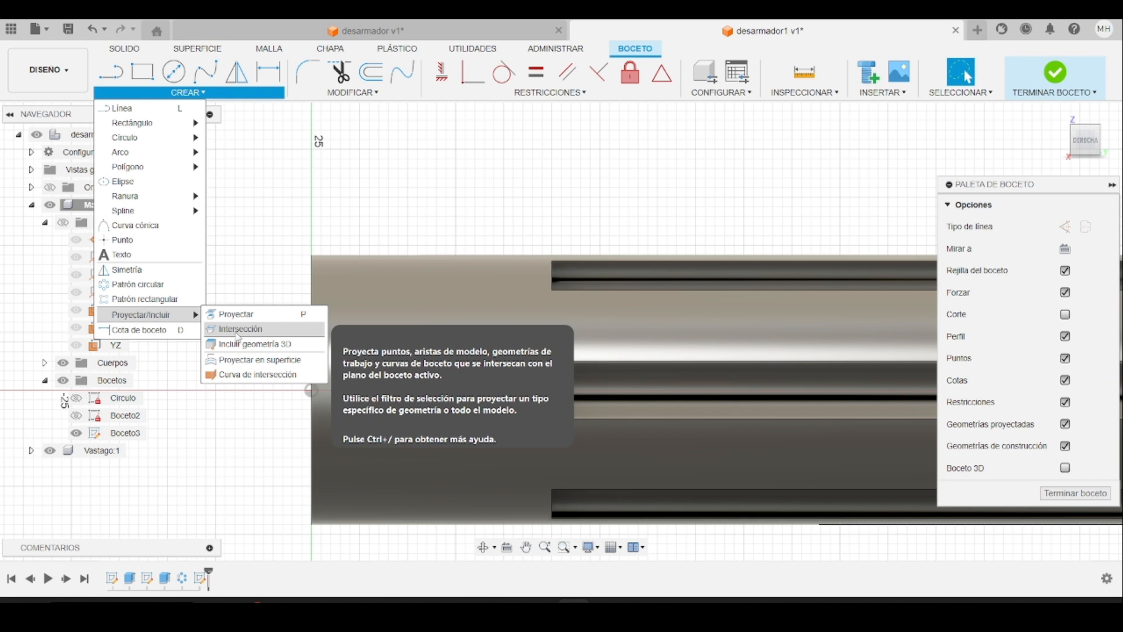
pyautogui.click(237, 331)
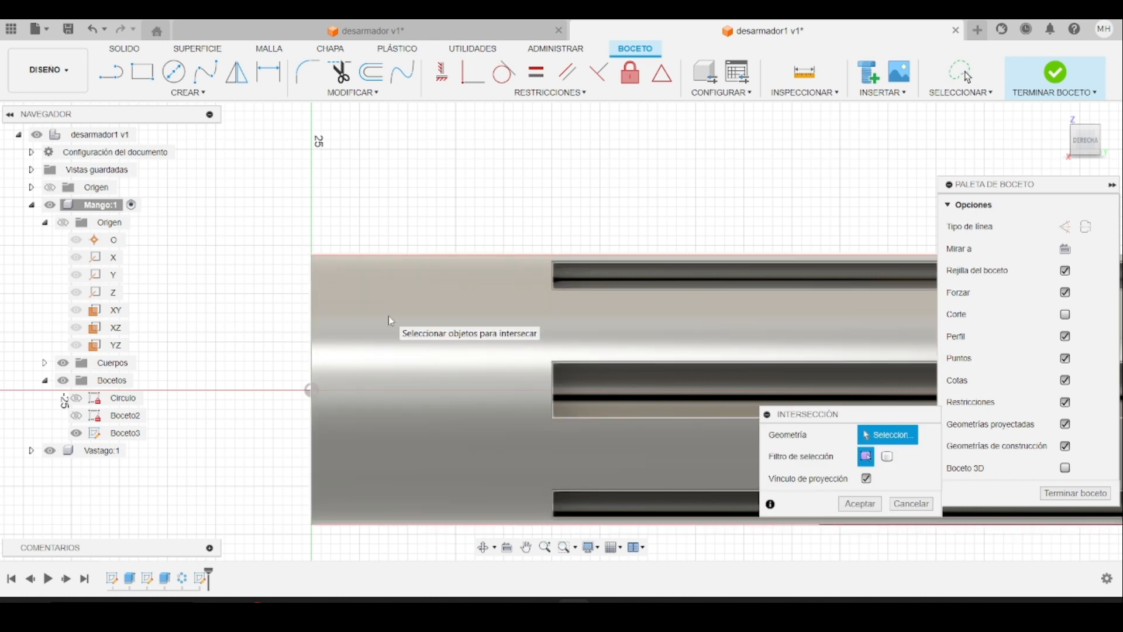
pyautogui.click(419, 372)
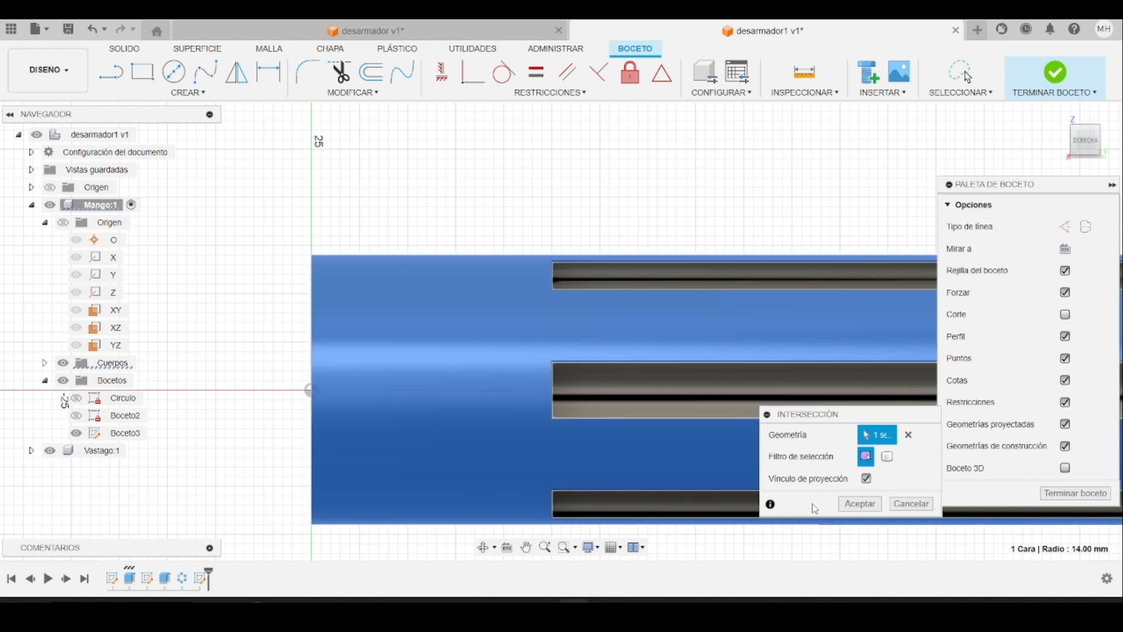
pyautogui.click(859, 509)
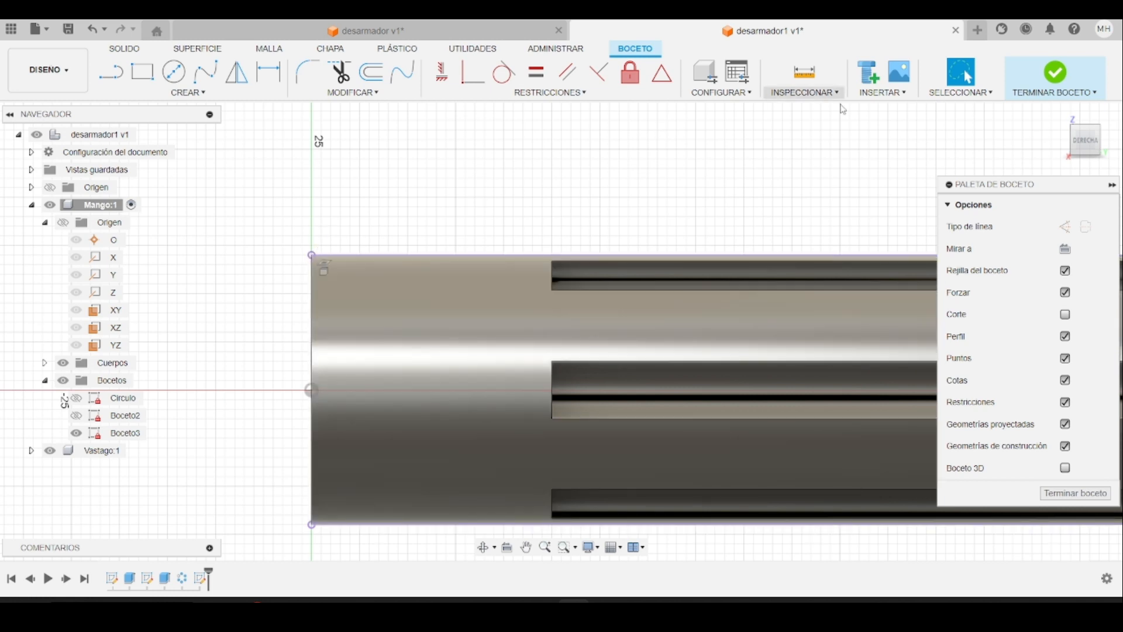
# - Inspect the intersected edges on the handle, read page 4's three-point arc instructions in Foxit PDF Reader and return to Autodesk Fusion
pyautogui.click(1061, 113)
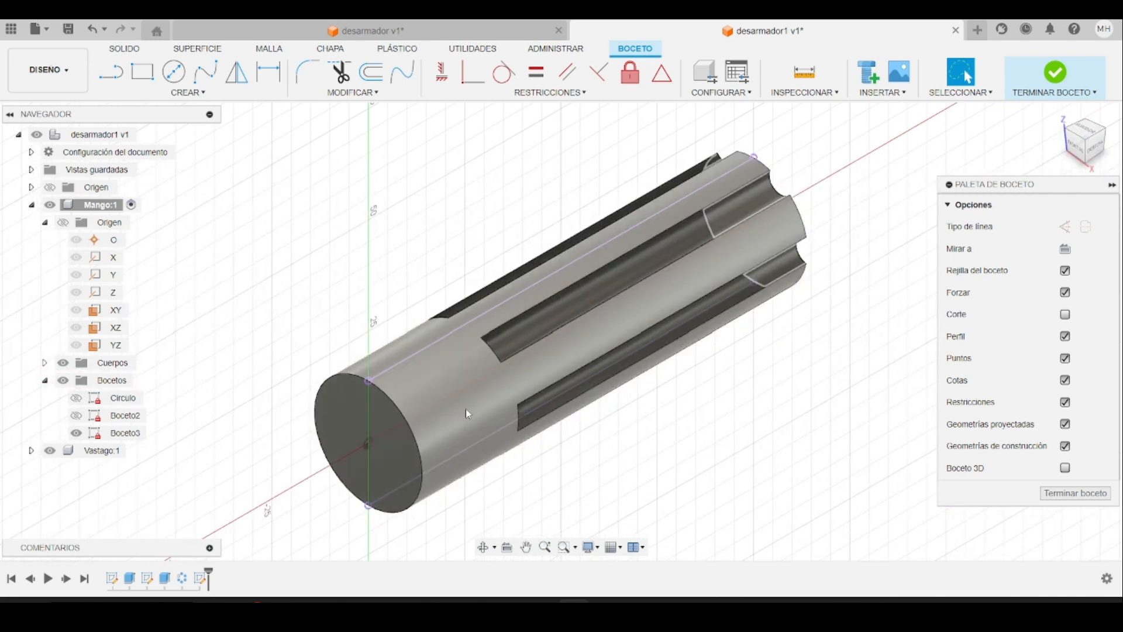
pyautogui.scroll(4, 447, 398)
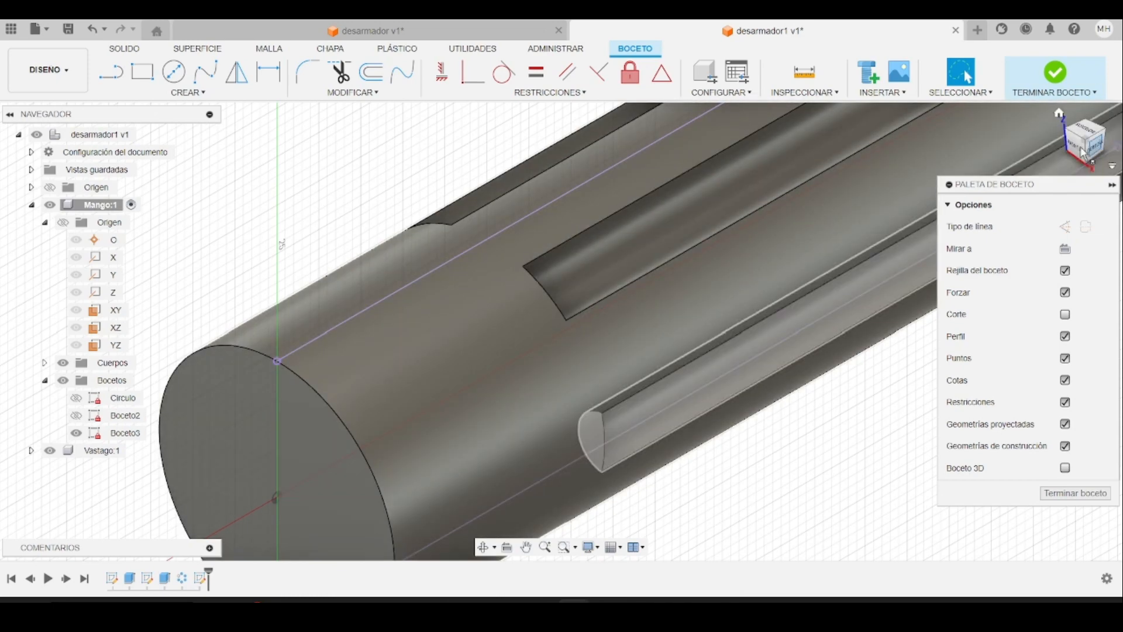
pyautogui.moveTo(1098, 157); pyautogui.dragTo(1072, 137)
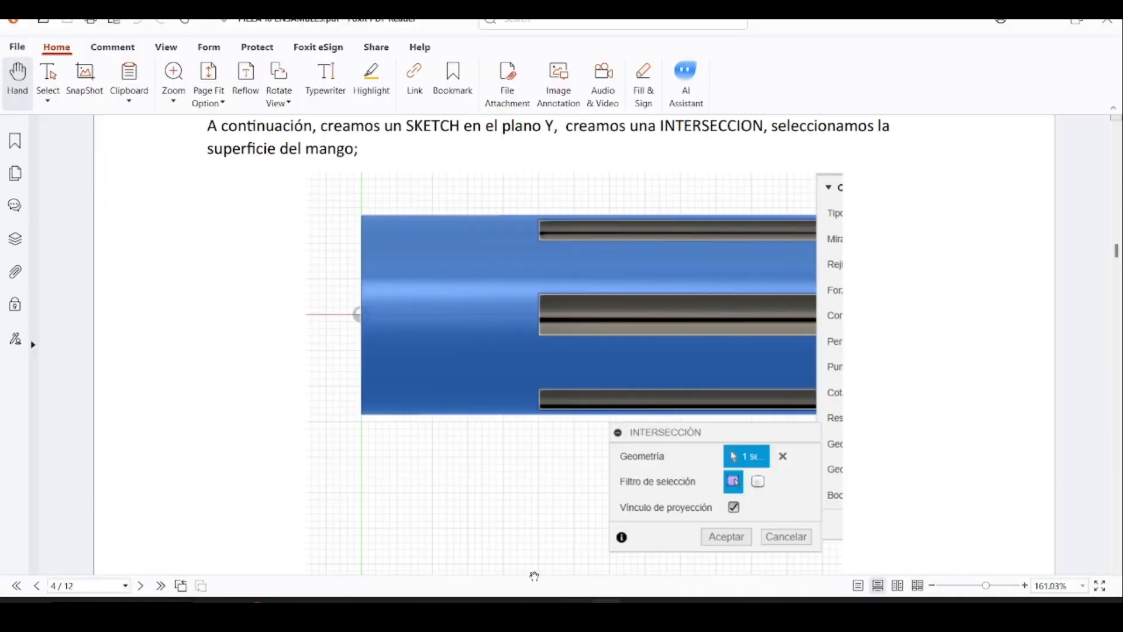
pyautogui.scroll(-10, 156, 377)
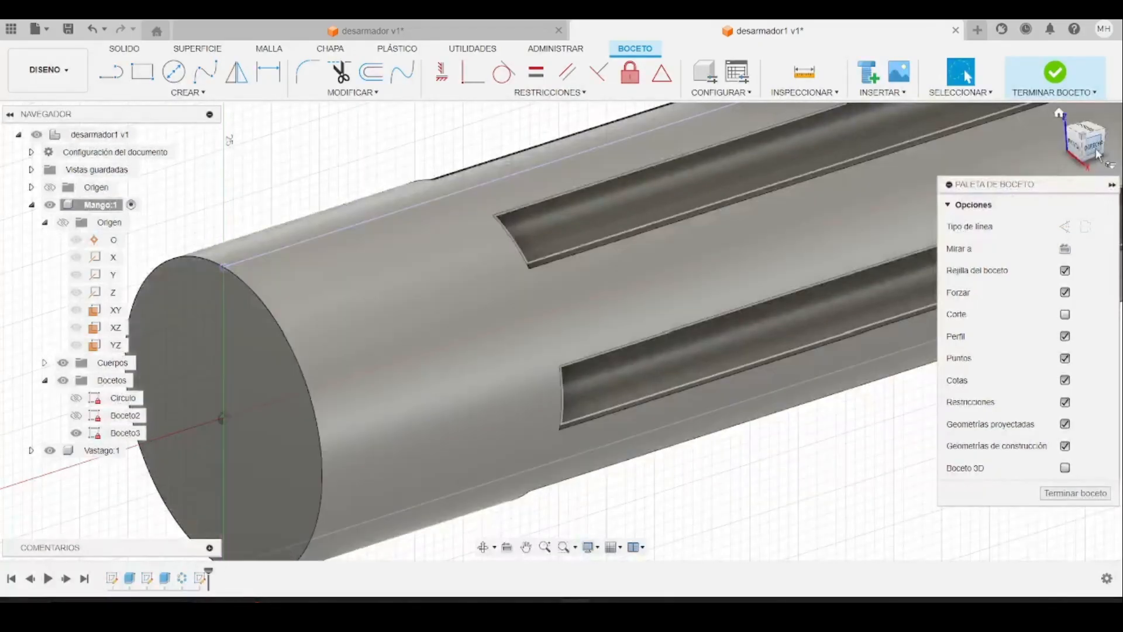
pyautogui.click(1058, 168)
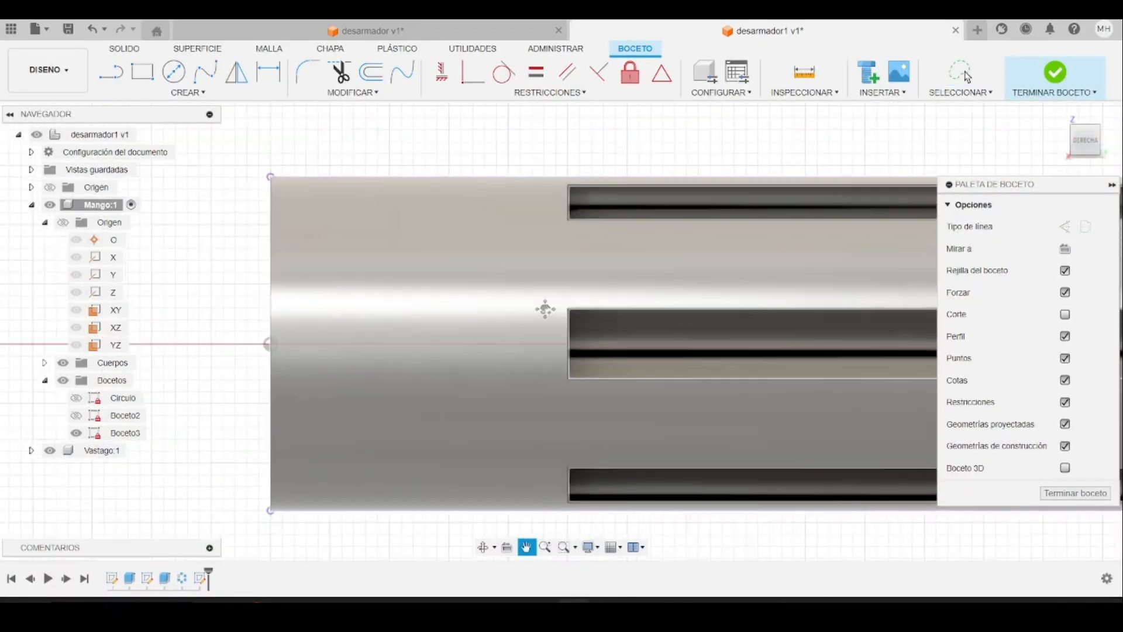
# - Draw a three-point arc of about 16 mm radius dipping below the handle's upper edge, starting about 3.7 mm from the smooth end
pyautogui.click(188, 92)
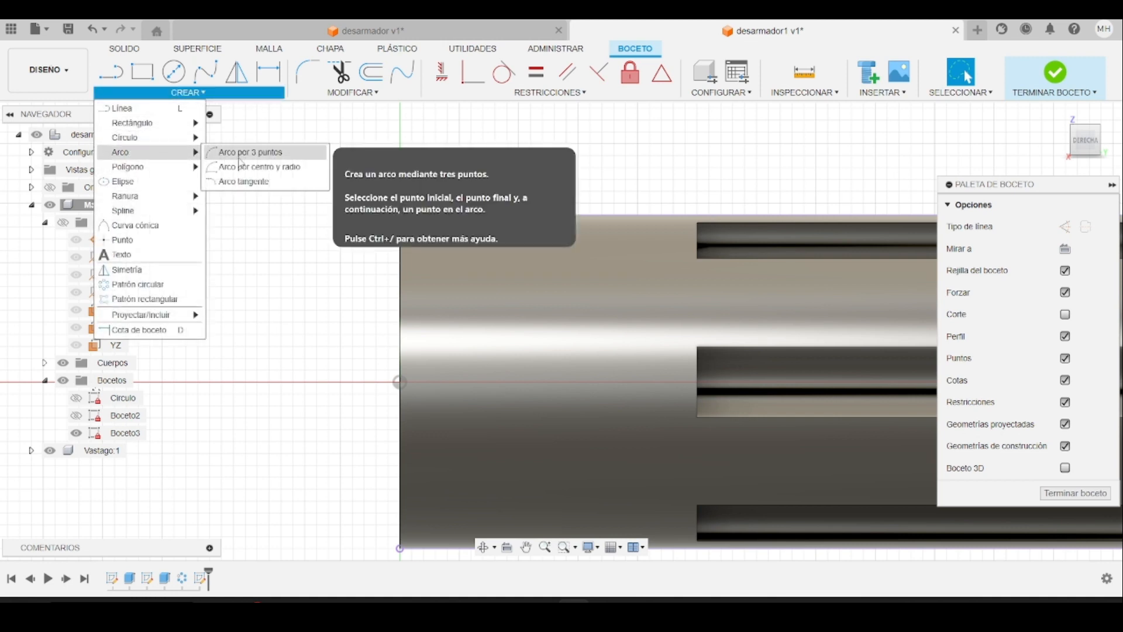
pyautogui.click(240, 151)
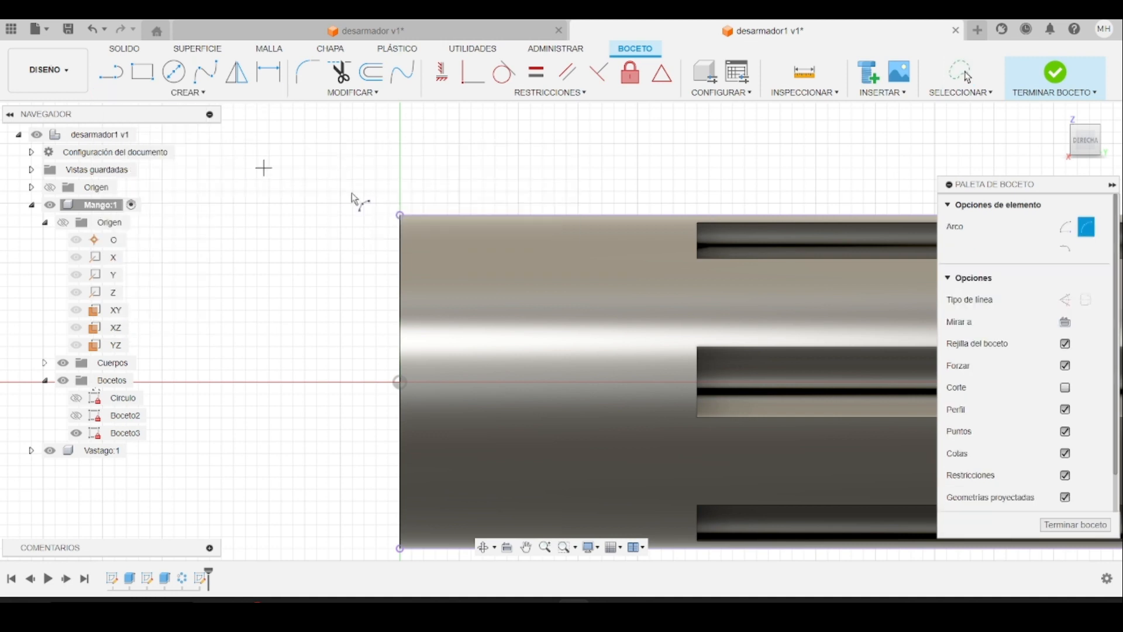
pyautogui.click(444, 215)
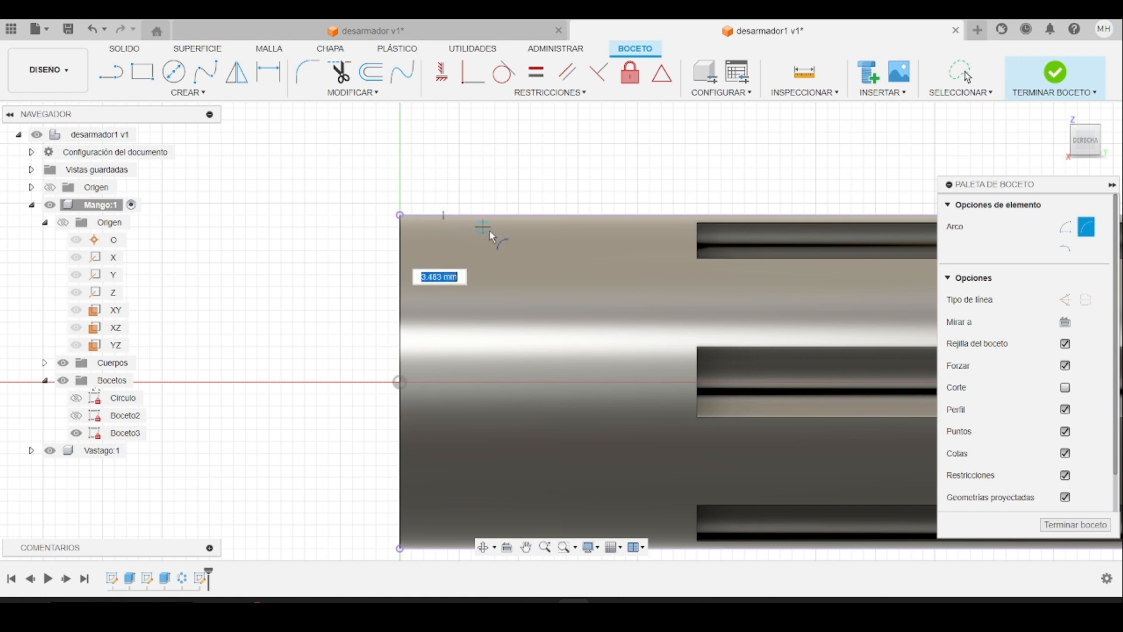
pyautogui.click(674, 215)
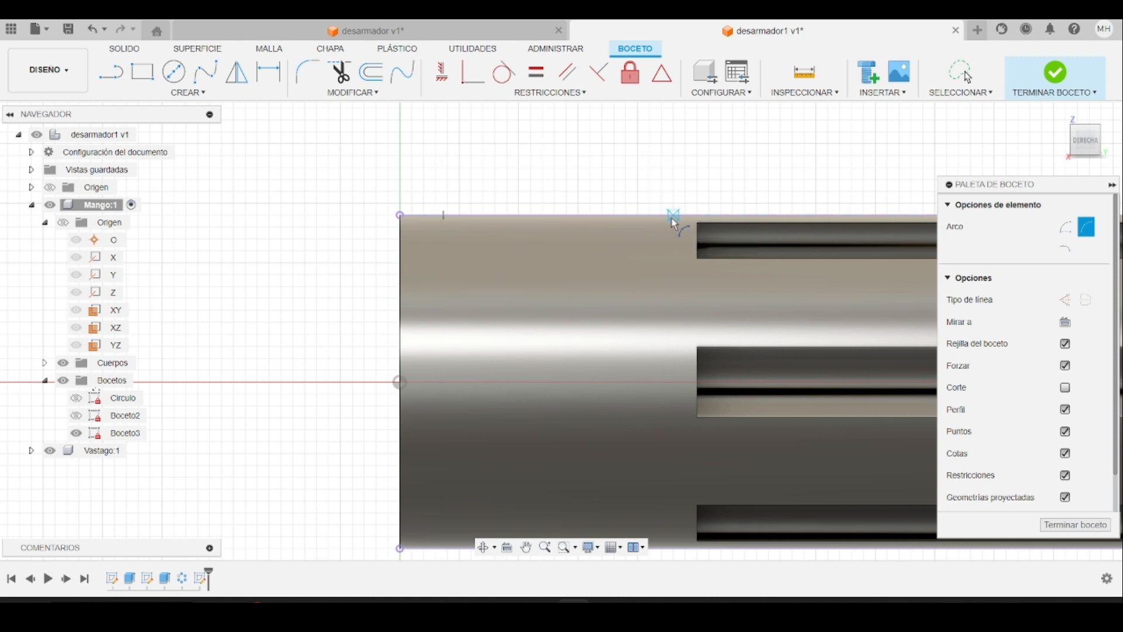
pyautogui.click(619, 245)
pyautogui.press('Escape')
# - Check the arc dimensions in Foxit PDF Reader, then dimension the arc's start point 3 mm from the handle's smooth end in Autodesk Fusion
pyautogui.hotkey('alt', 'Tab')
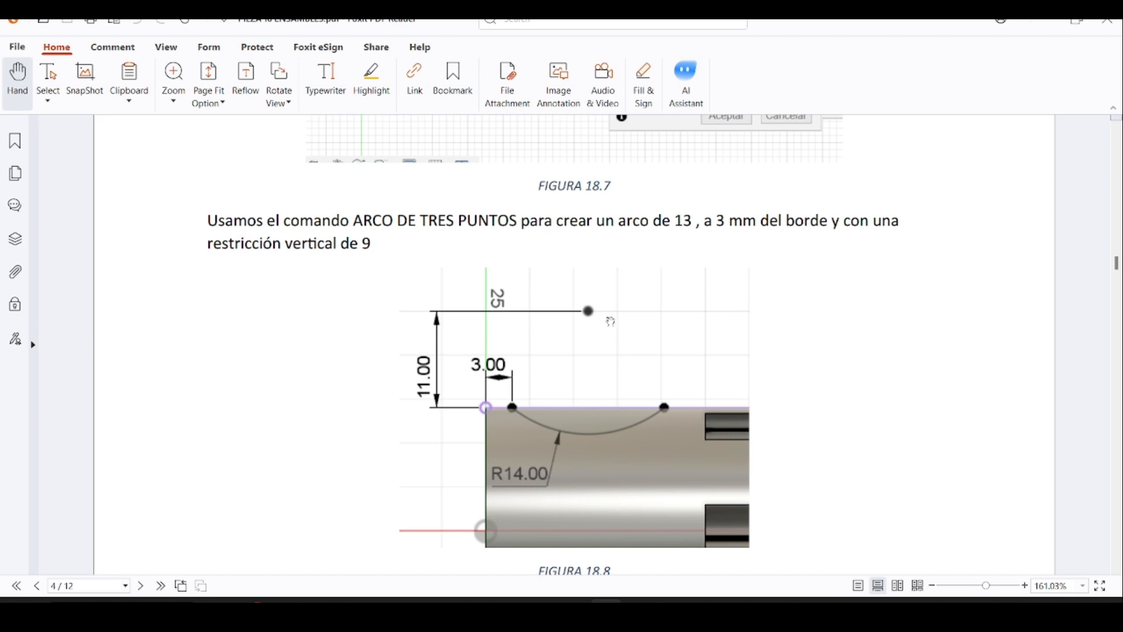
pyautogui.hotkey('alt', 'Tab')
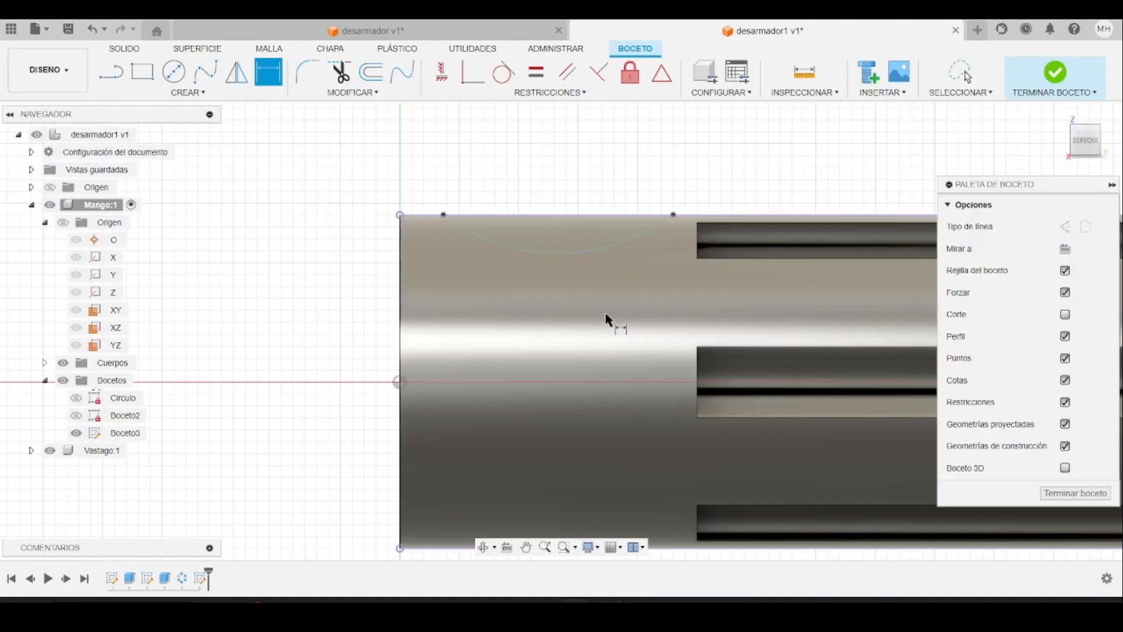
pyautogui.click(444, 216)
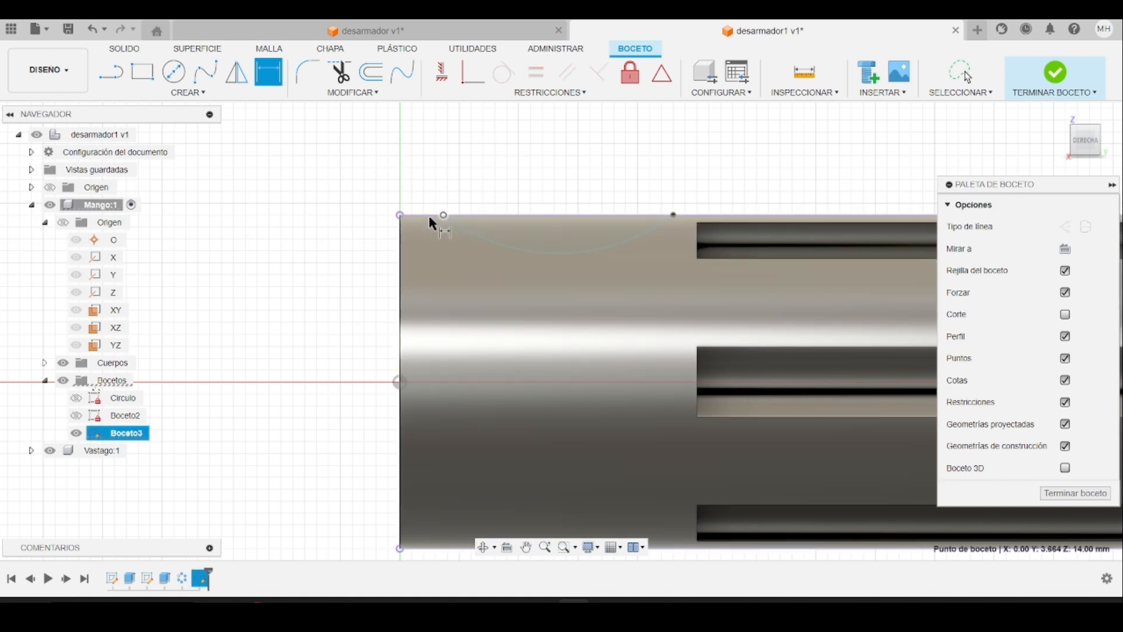
pyautogui.click(401, 215)
pyautogui.click(400, 193)
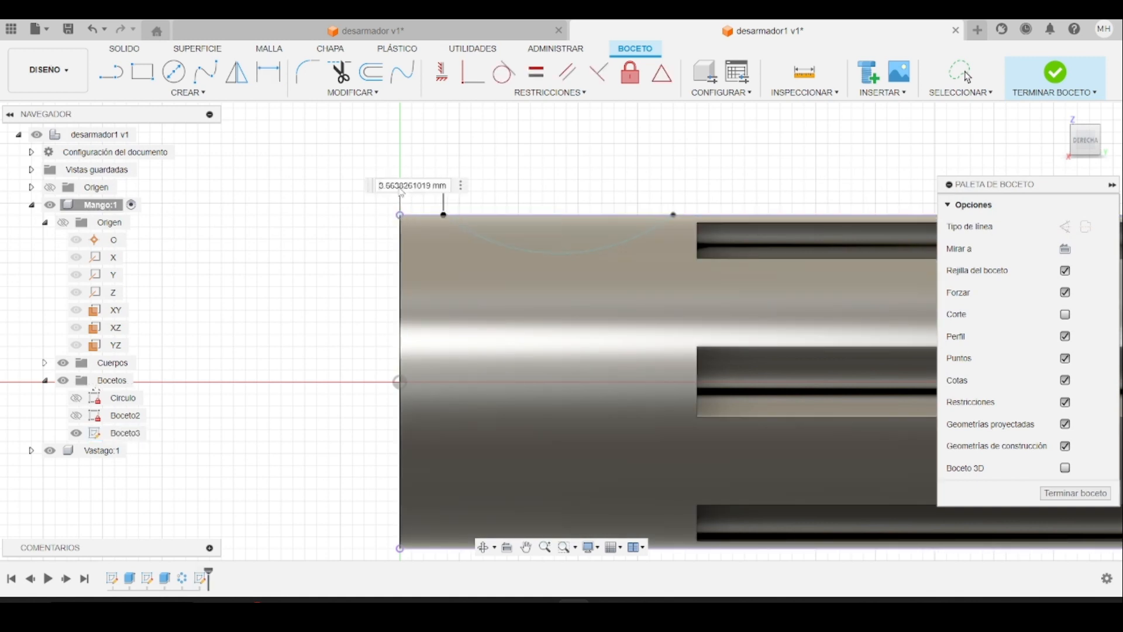
pyautogui.write('3')
pyautogui.press('Return')
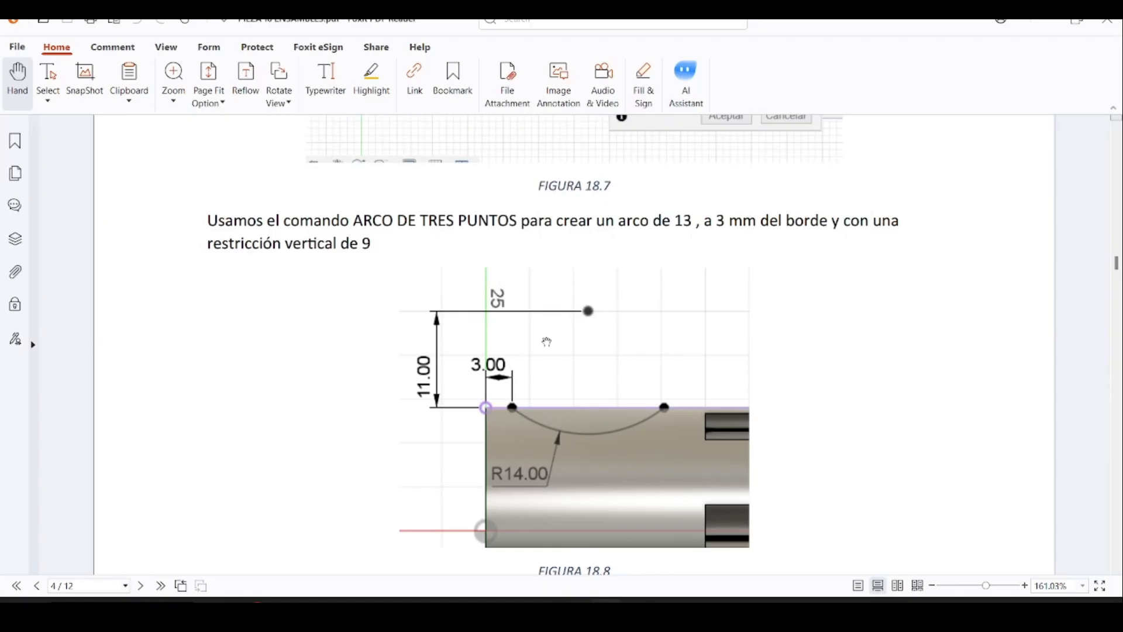
# - Recheck the PDF's arc figure and dimension the arc's radius as 14 mm in Autodesk Fusion
pyautogui.hotkey('alt', 'Tab')
pyautogui.hotkey('alt', 'Tab')
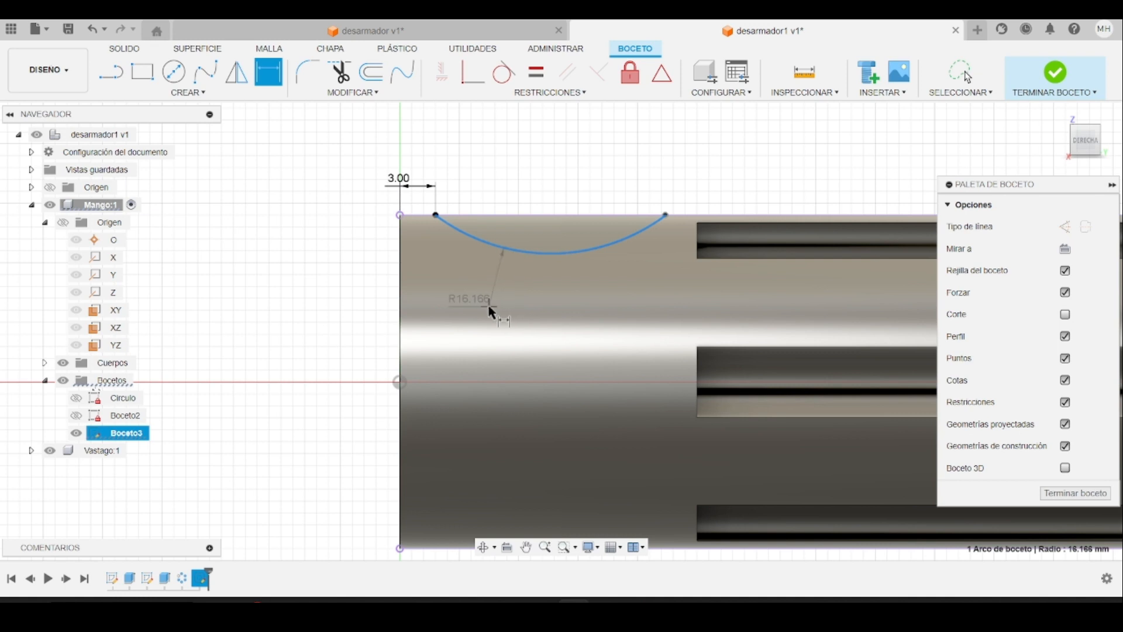
pyautogui.click(489, 310)
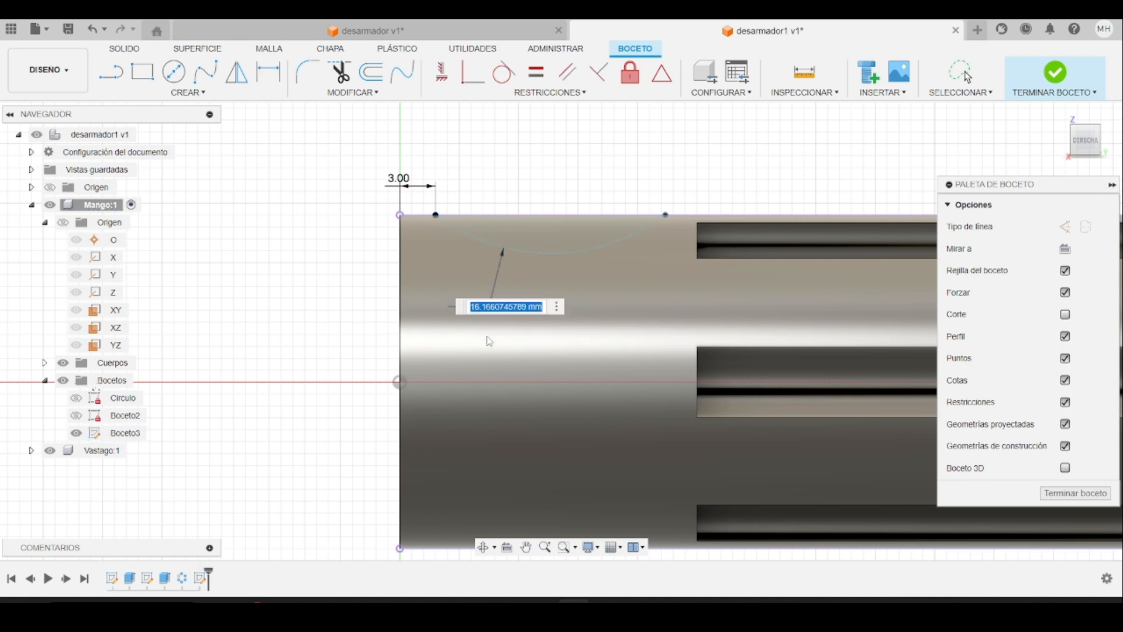
pyautogui.write('14')
pyautogui.press('Return')
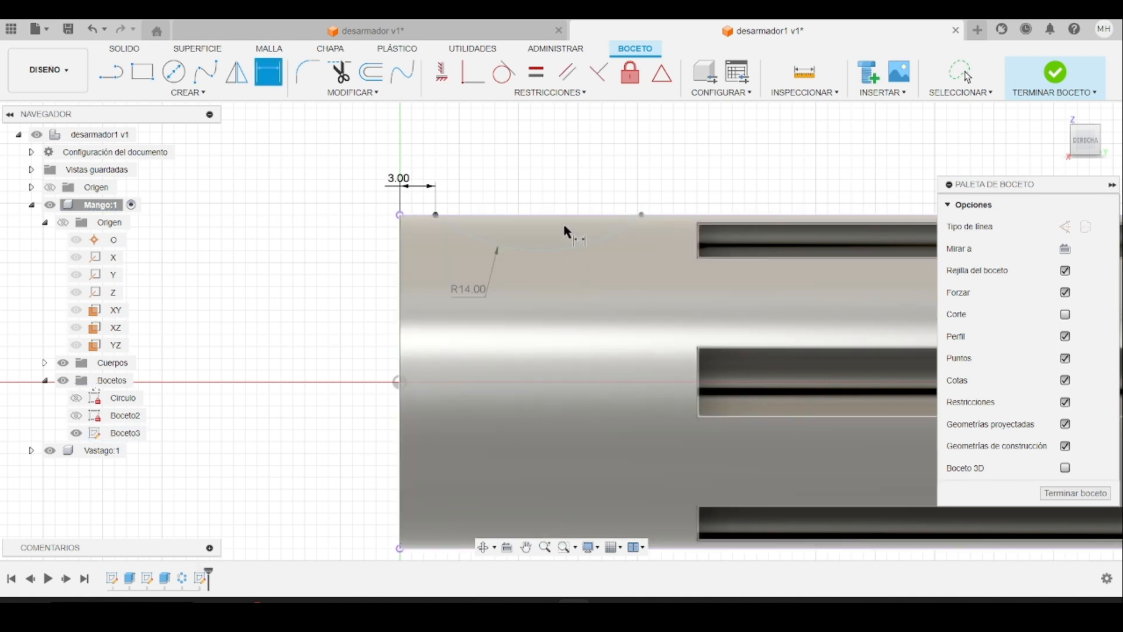
# - Dimension the vertical distance from the handle's upper corner to the arc's centre point as 11 mm
pyautogui.scroll(-3, 572, 222)
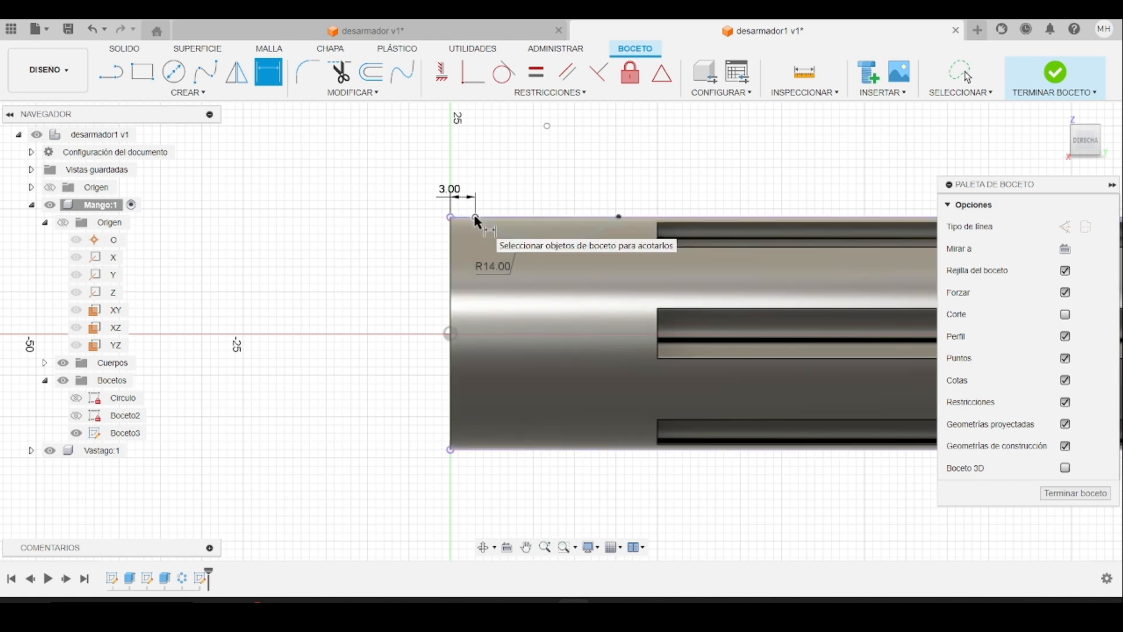
pyautogui.click(451, 217)
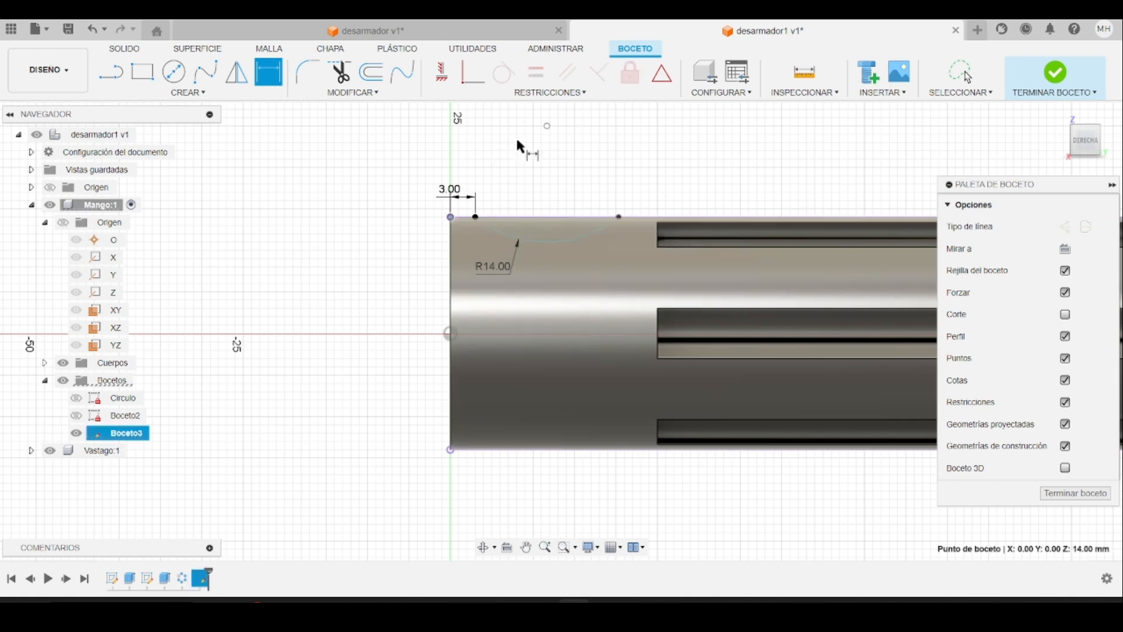
pyautogui.click(548, 125)
pyautogui.click(389, 182)
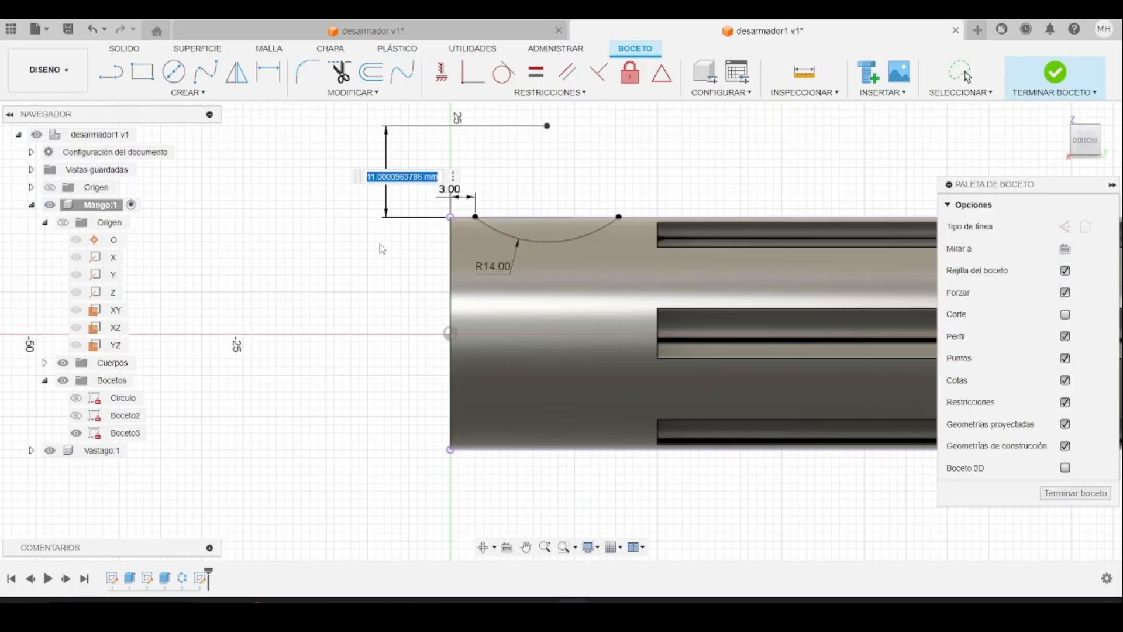
pyautogui.write('11')
pyautogui.press('Return')
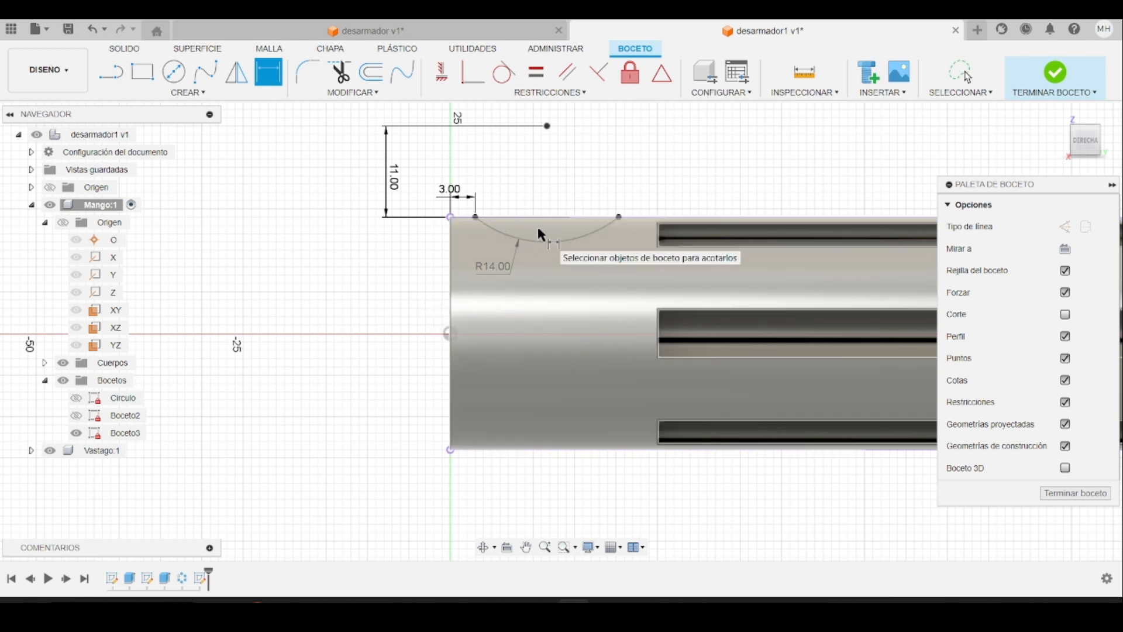
# - Close the arc profile with a straight line between its two endpoints along the handle's upper edge
pyautogui.click(114, 85)
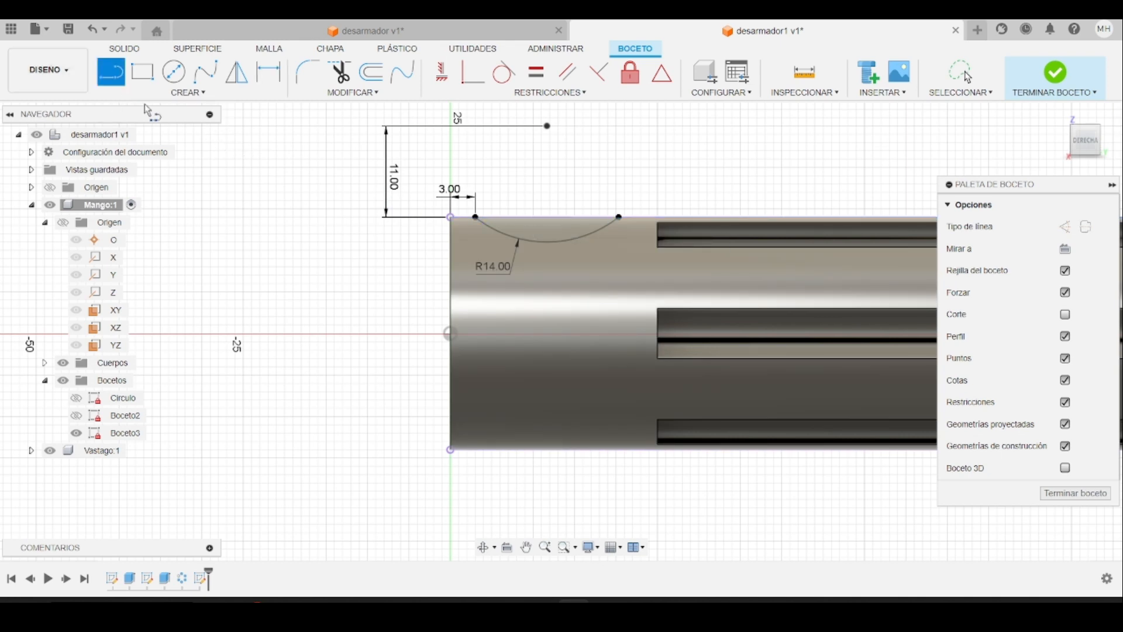
pyautogui.click(476, 218)
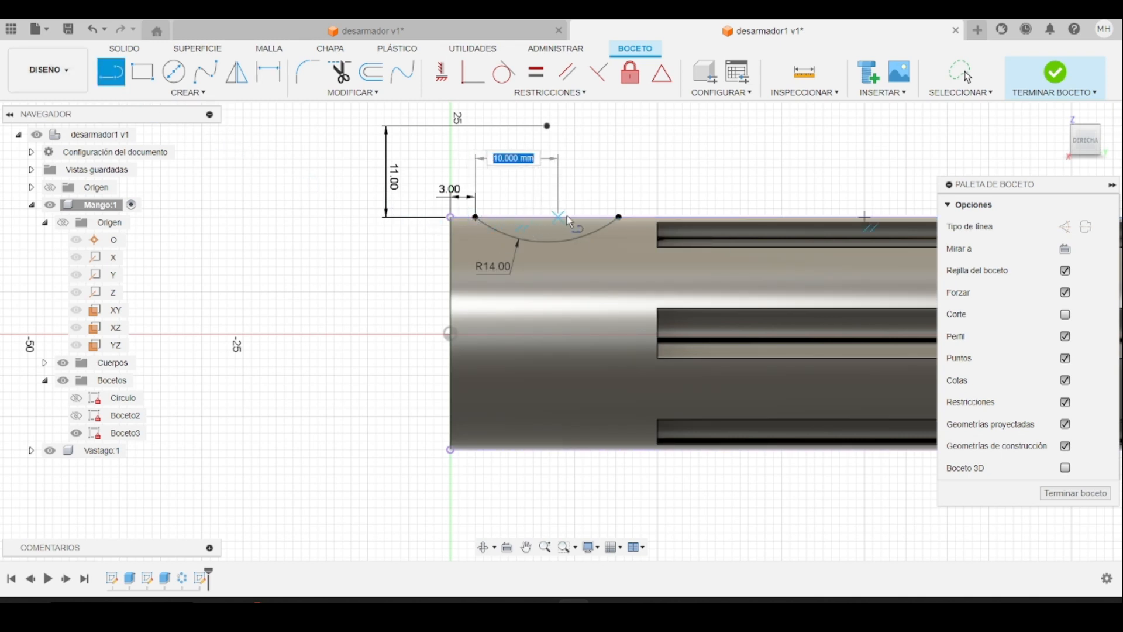
pyautogui.click(620, 218)
pyautogui.press('Escape')
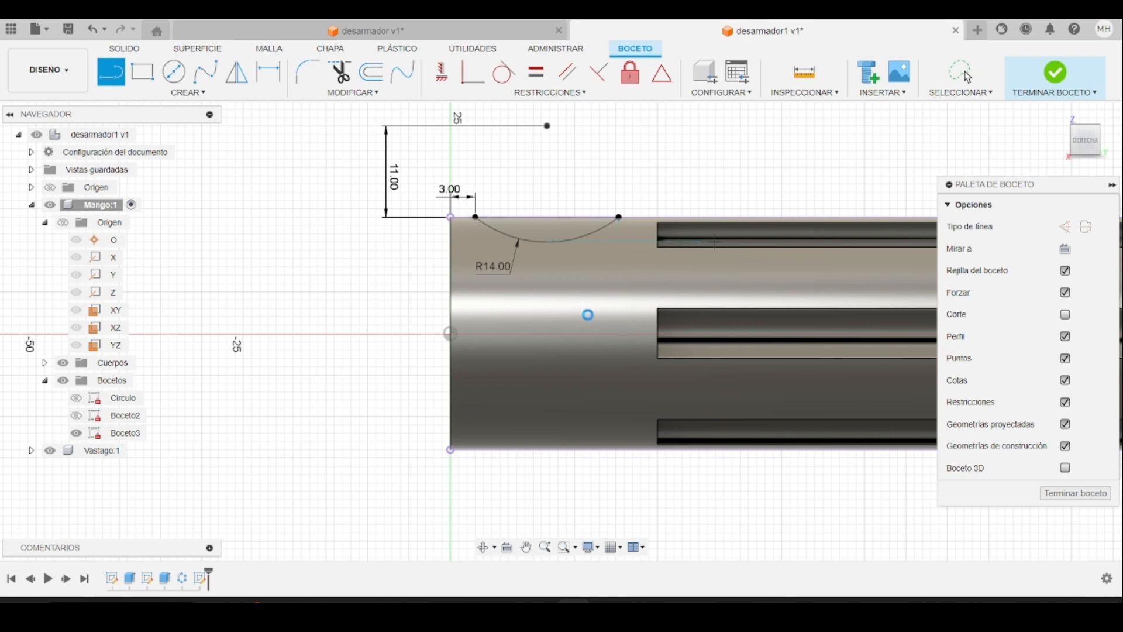
pyautogui.press('Escape')
pyautogui.click(1061, 116)
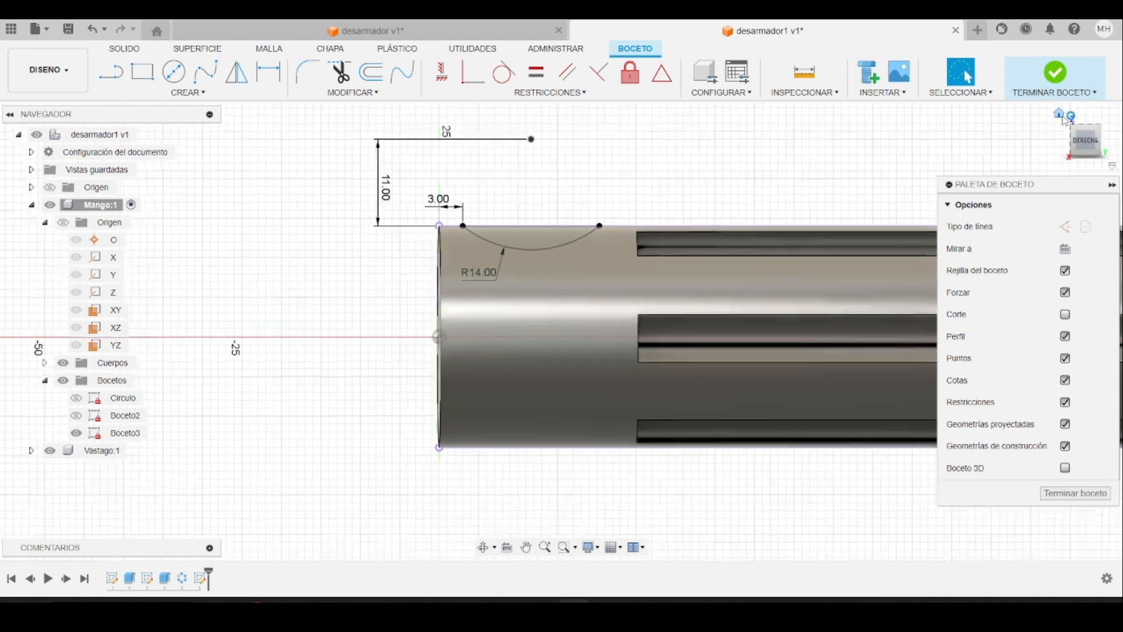
# - Check the revolve instructions in Foxit PDF Reader, then in Autodesk Fusion revolve the arc profile 360° about the handle's axis as a cut
pyautogui.scroll(5, 445, 376)
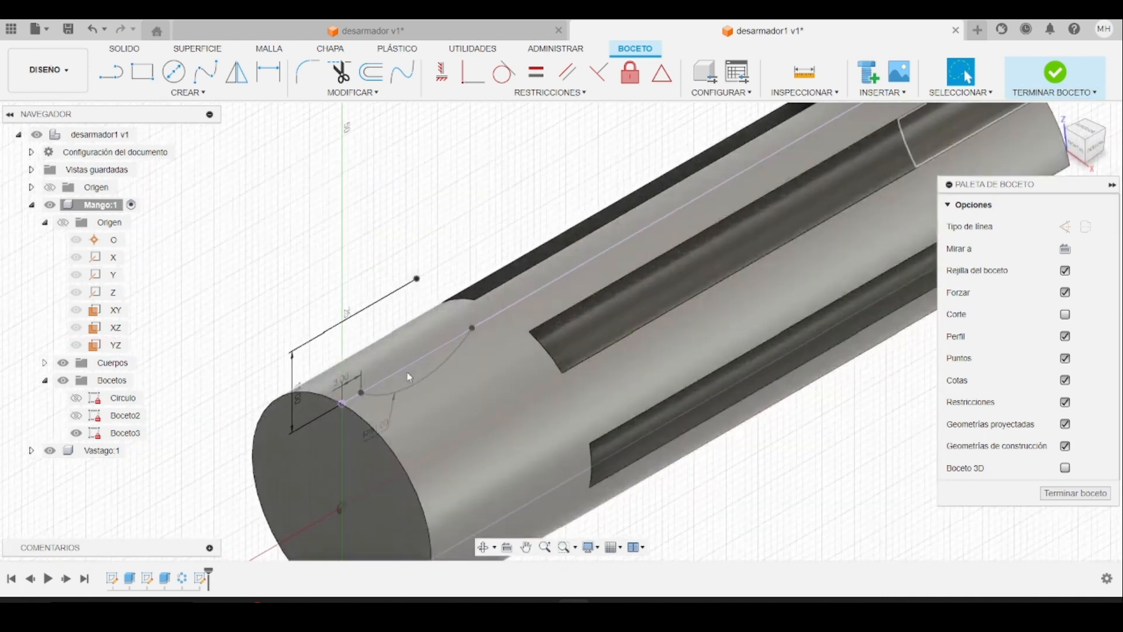
pyautogui.hotkey('alt', 'Tab')
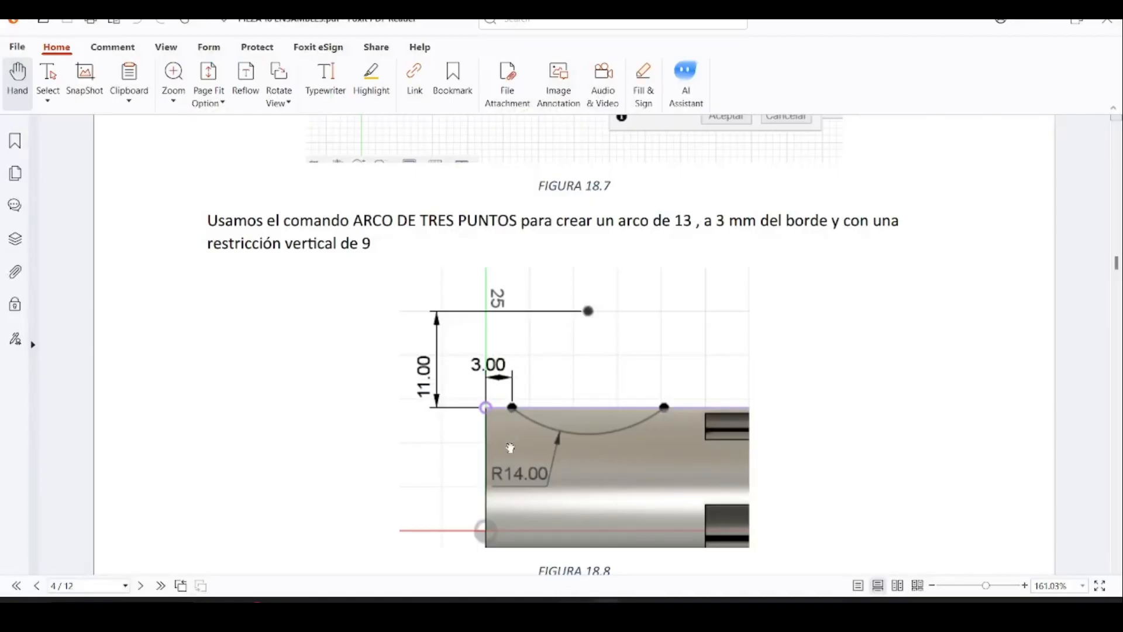
pyautogui.scroll(-10, 388, 409)
pyautogui.scroll(-3, 388, 408)
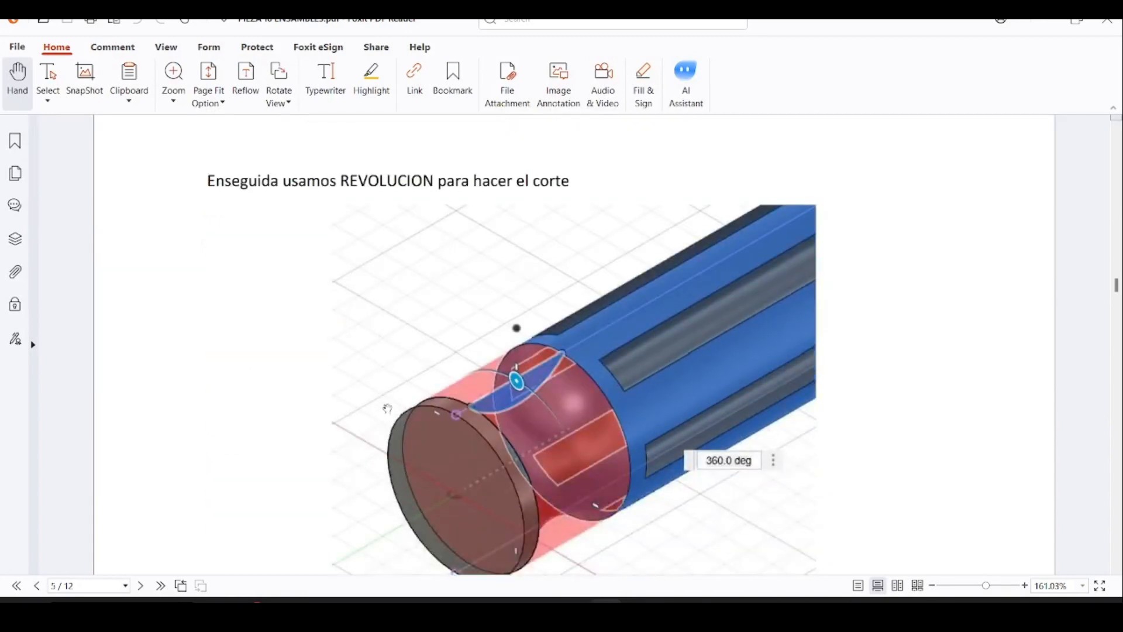
pyautogui.hotkey('alt', 'Tab')
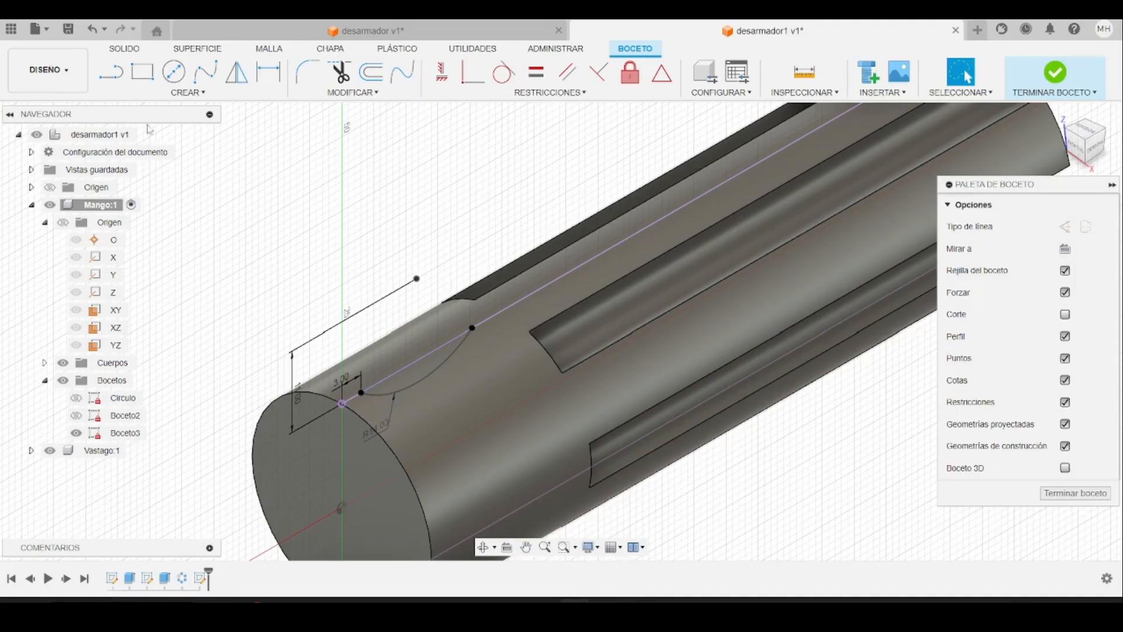
pyautogui.click(124, 48)
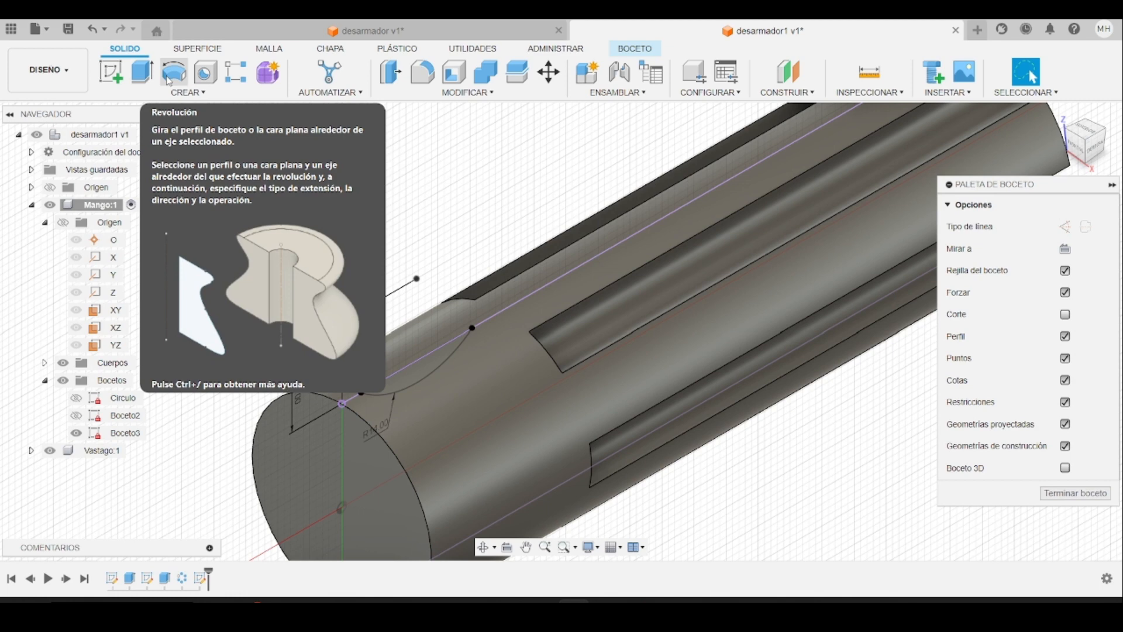
pyautogui.click(174, 72)
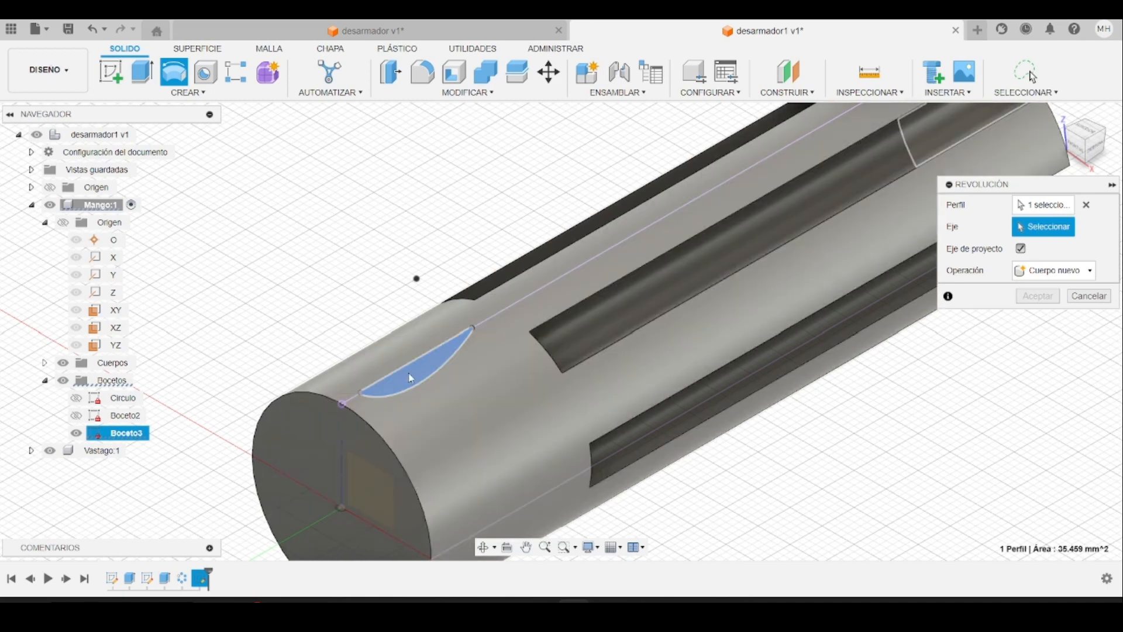
pyautogui.click(412, 380)
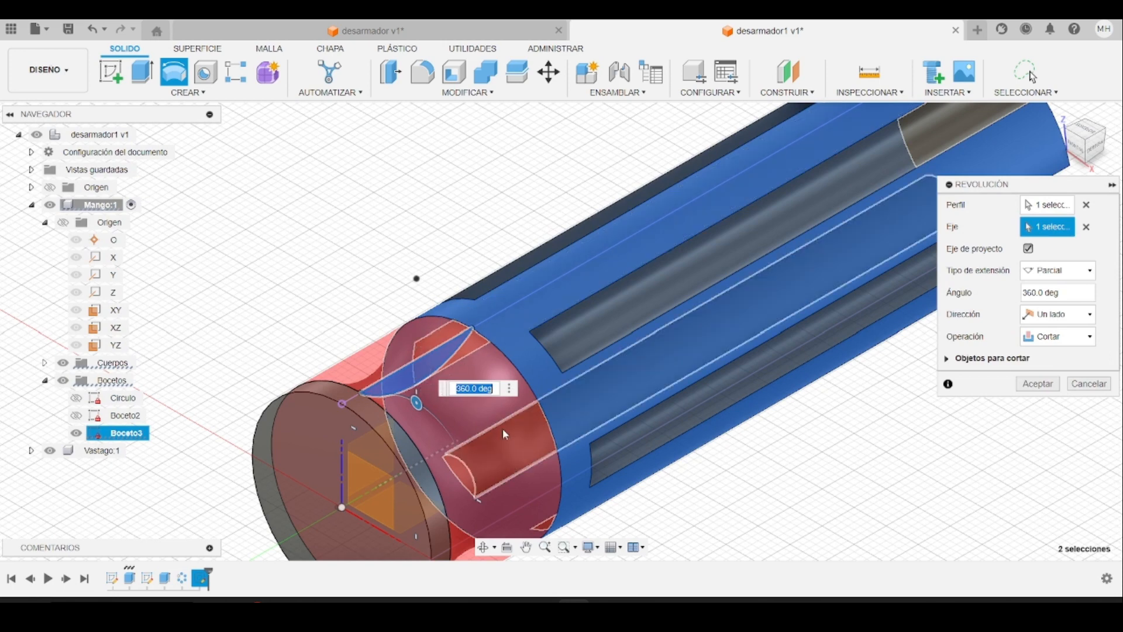
pyautogui.scroll(2, 462, 428)
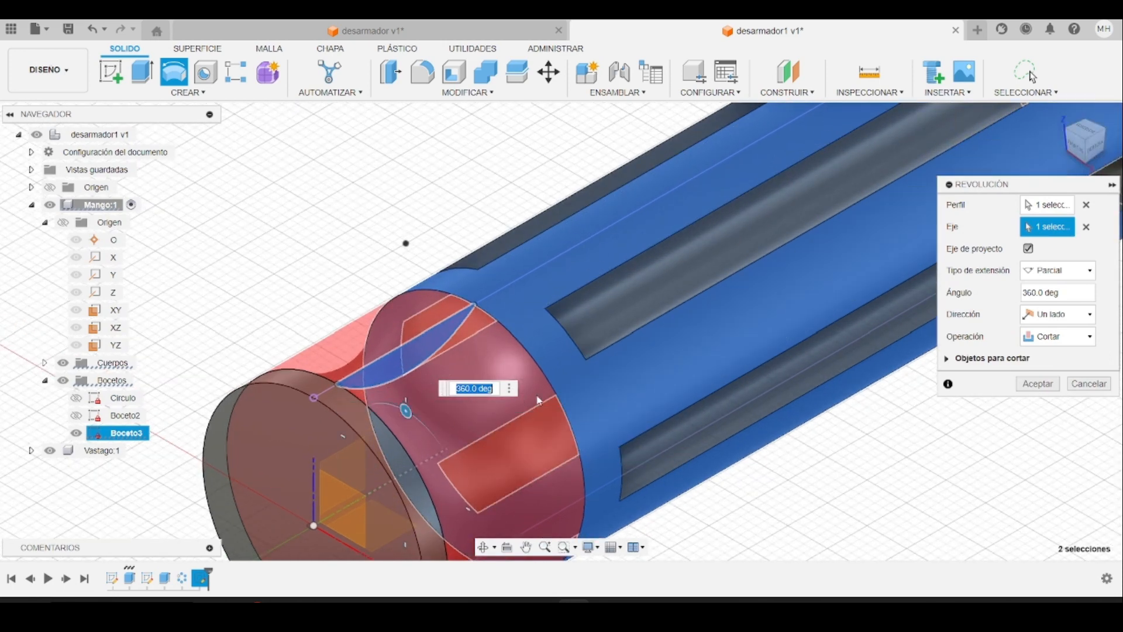
pyautogui.click(1037, 384)
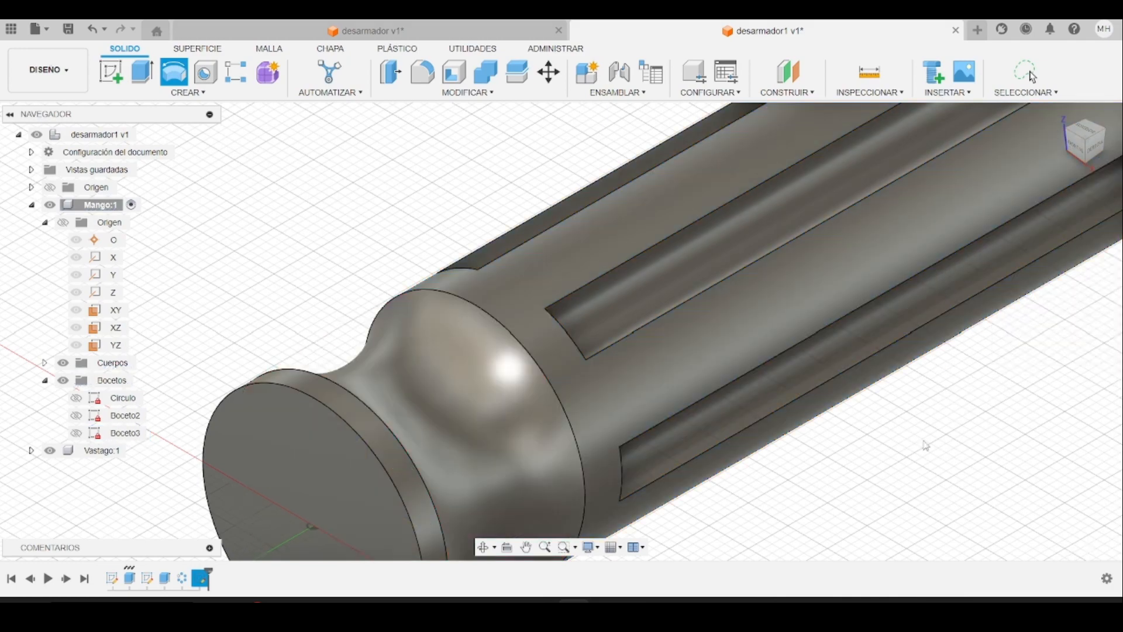
# - Read the hole instructions in Foxit PDF Reader, then start a sketch on the flat face at the handle's necked end in Autodesk Fusion
pyautogui.scroll(2, 696, 437)
pyautogui.scroll(-5, 696, 437)
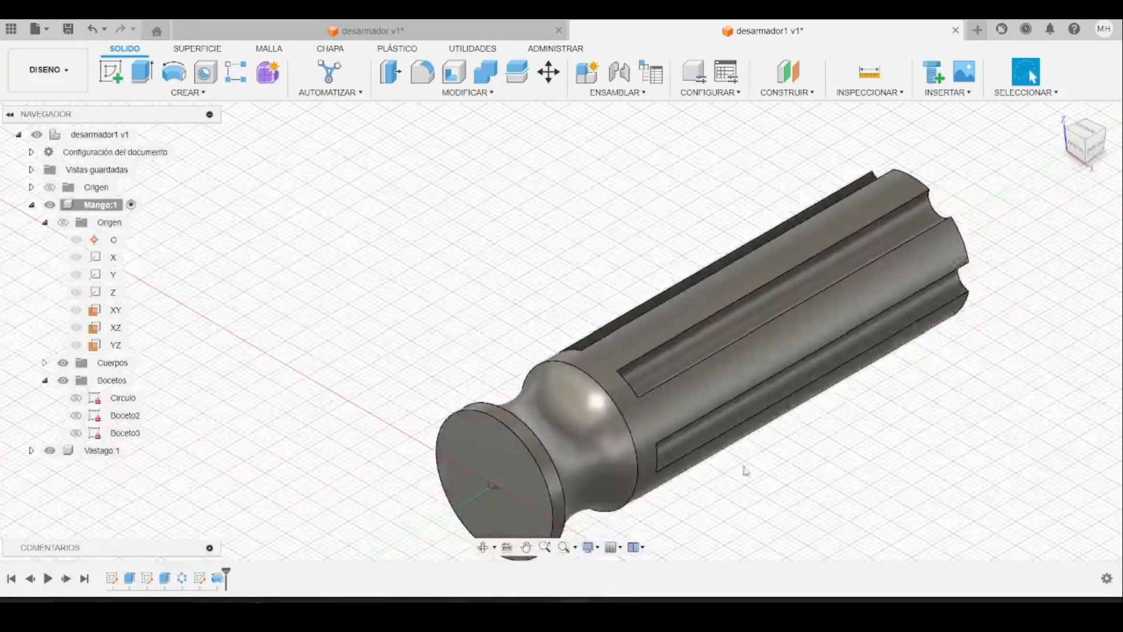
pyautogui.scroll(3, 795, 415)
pyautogui.scroll(-3, 716, 435)
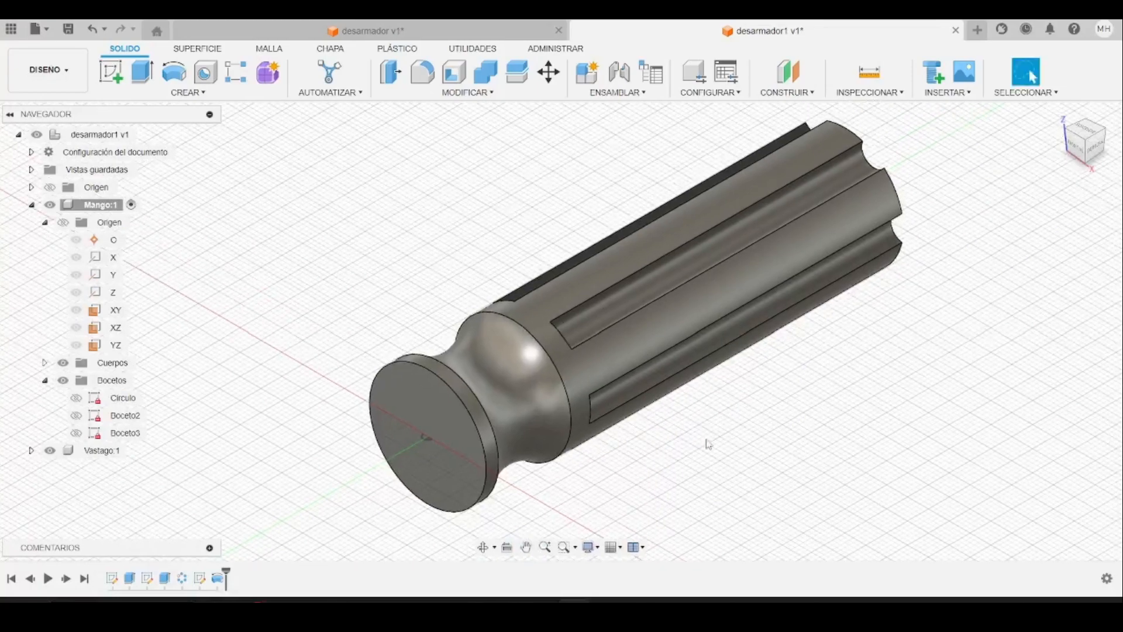
pyautogui.hotkey('alt', 'Tab')
pyautogui.scroll(-6, 610, 454)
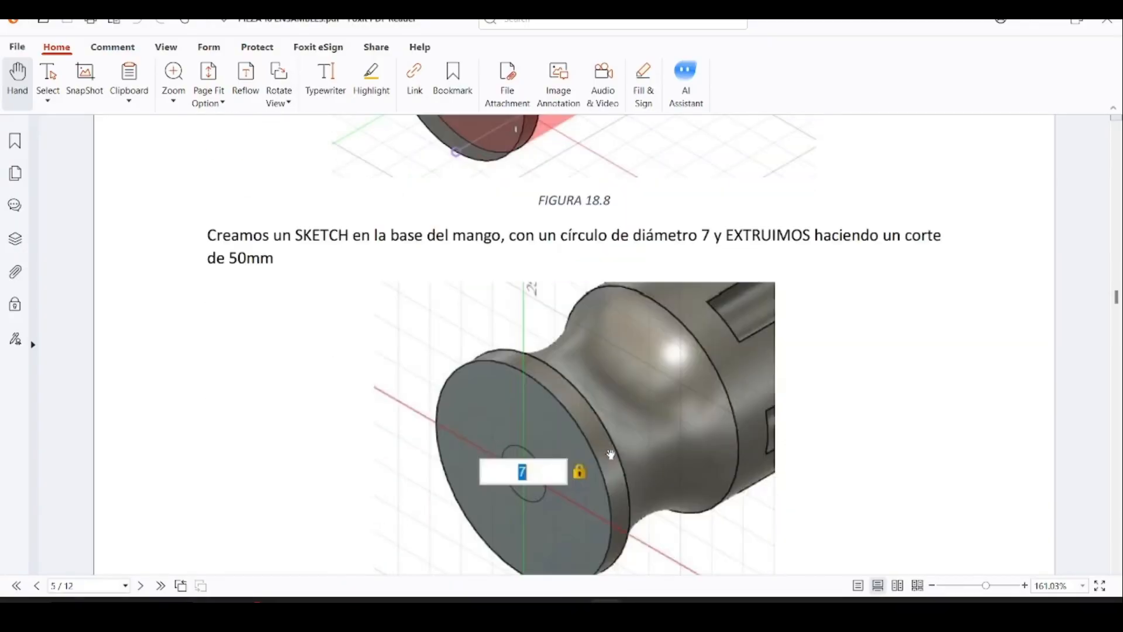
pyautogui.scroll(-2, 610, 454)
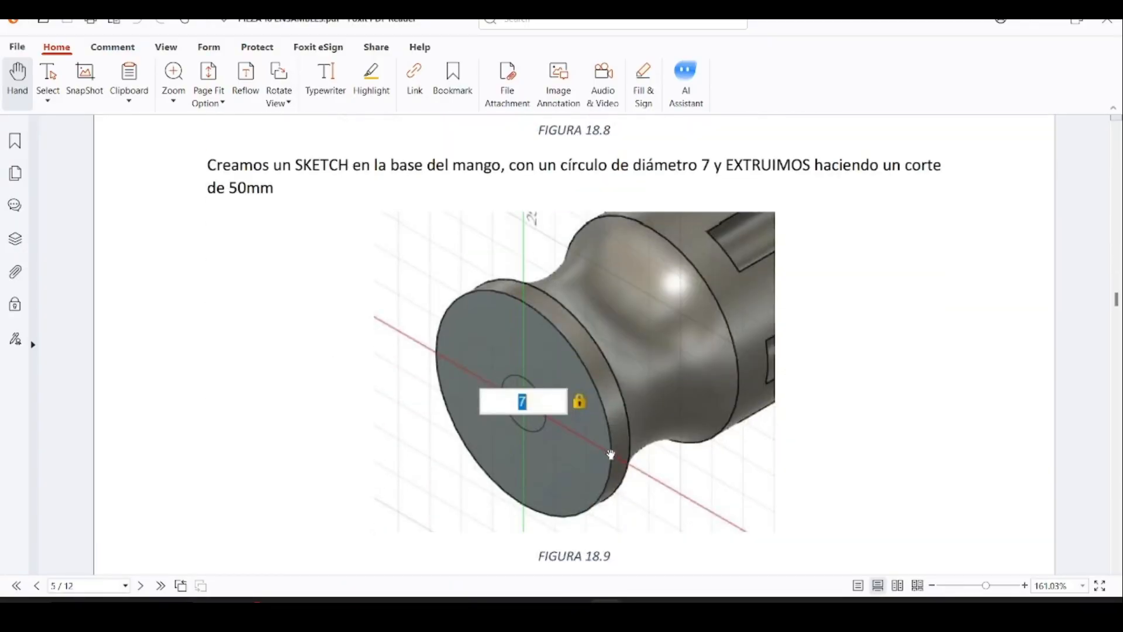
pyautogui.hotkey('alt', 'Tab')
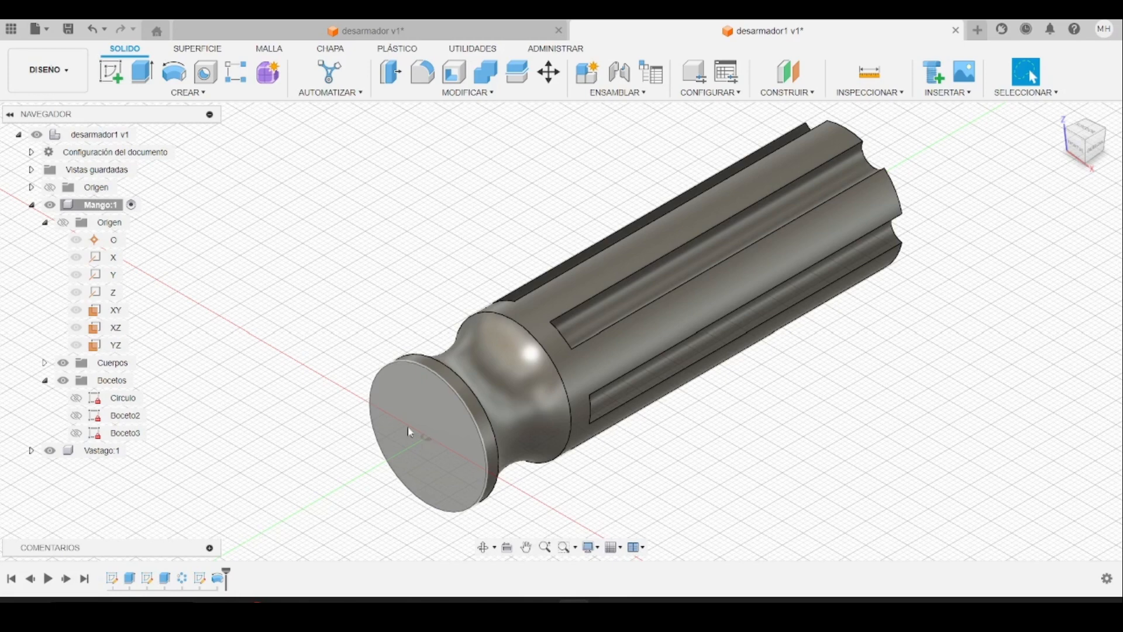
pyautogui.click(111, 73)
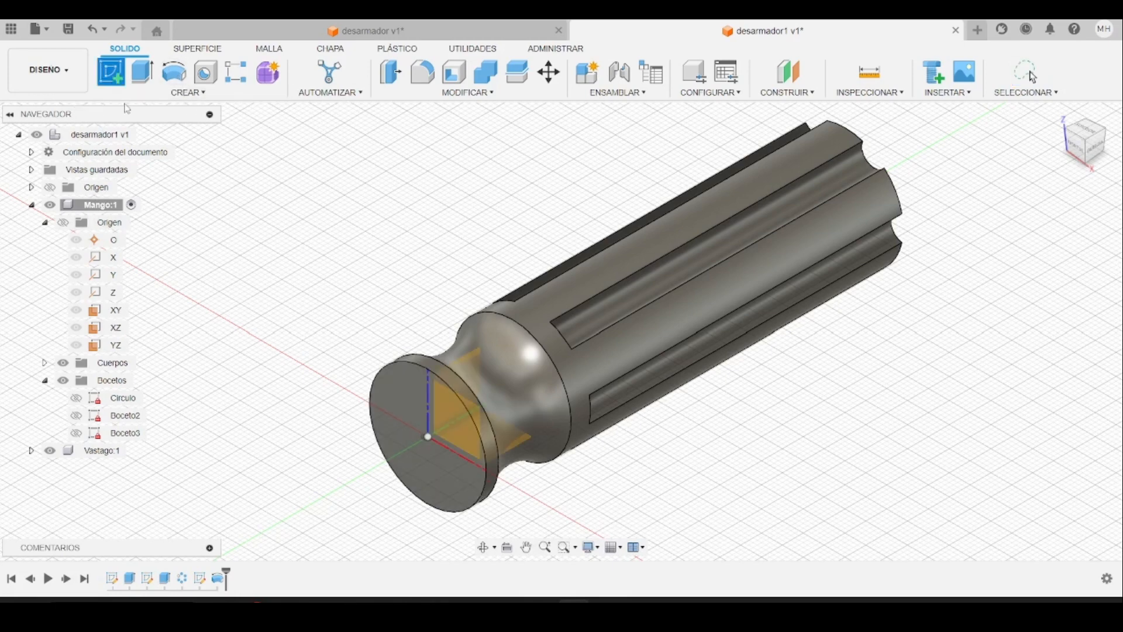
pyautogui.click(393, 424)
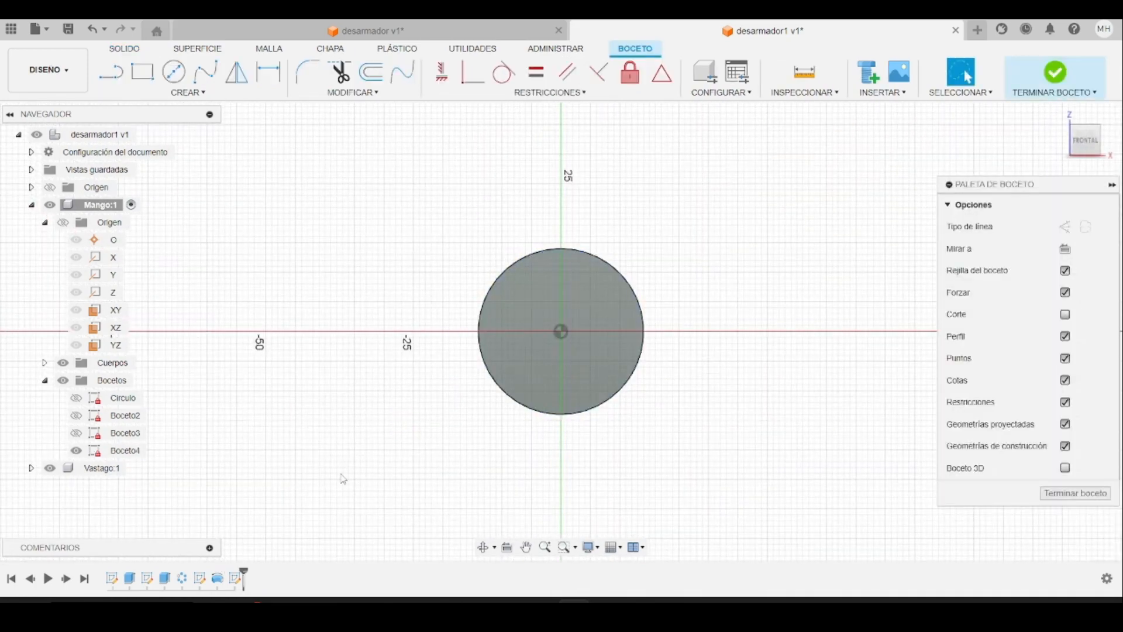
# - Recheck the circle's size in Foxit PDF Reader, then draw a 7 mm diameter circle centred on the origin in Autodesk Fusion
pyautogui.hotkey('alt', 'Tab')
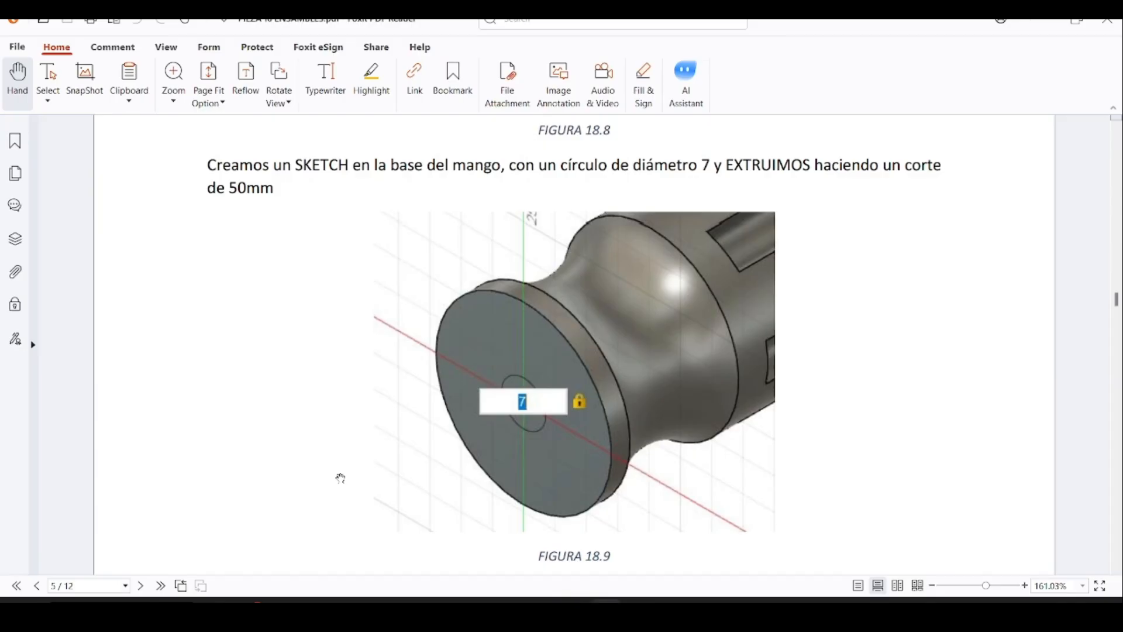
pyautogui.hotkey('alt', 'Tab')
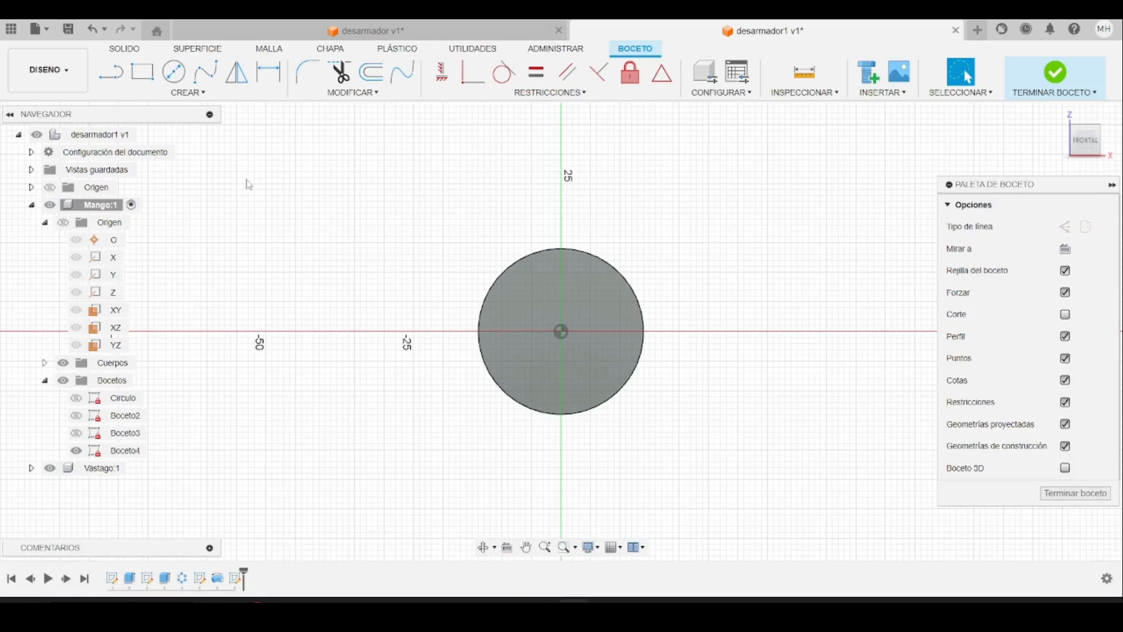
pyautogui.click(174, 71)
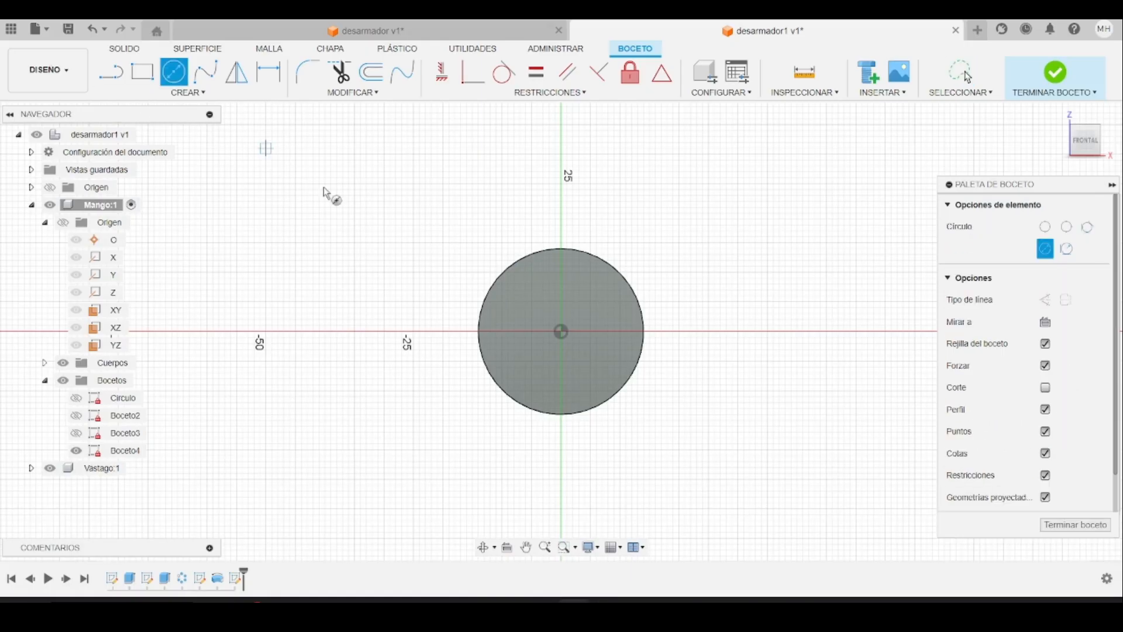
pyautogui.click(561, 333)
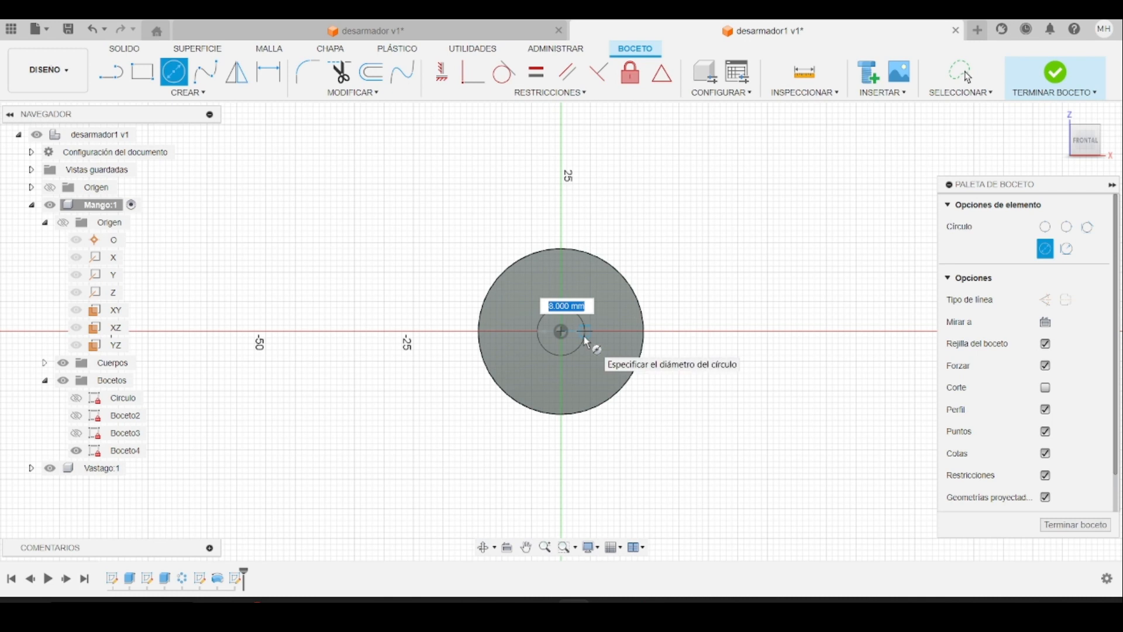
pyautogui.write('7')
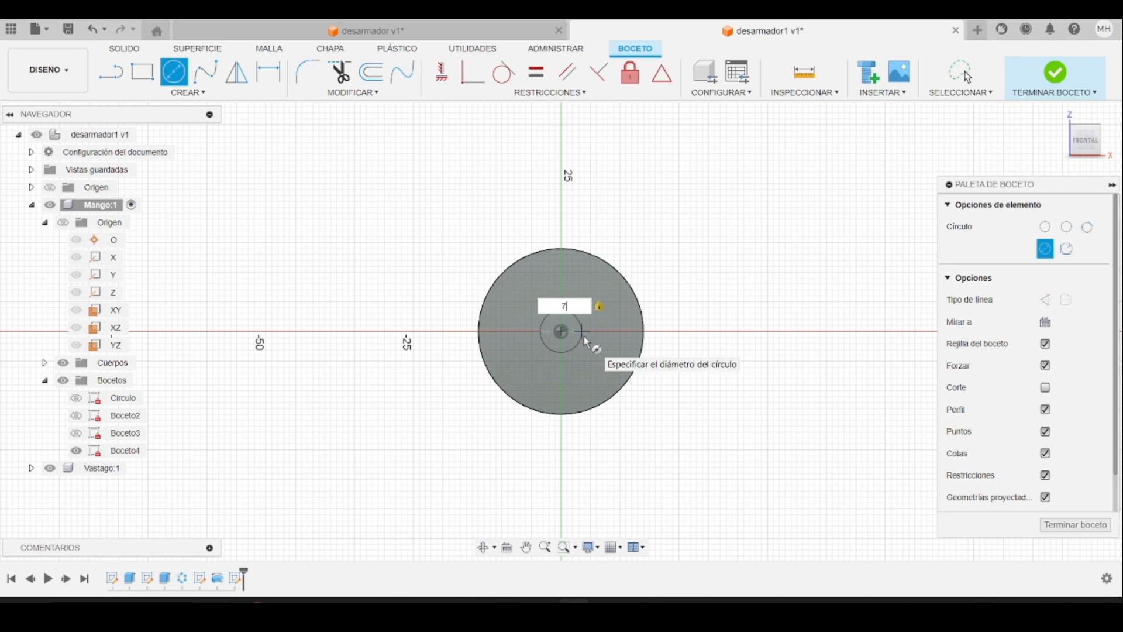
pyautogui.press('Return')
pyautogui.press('Escape')
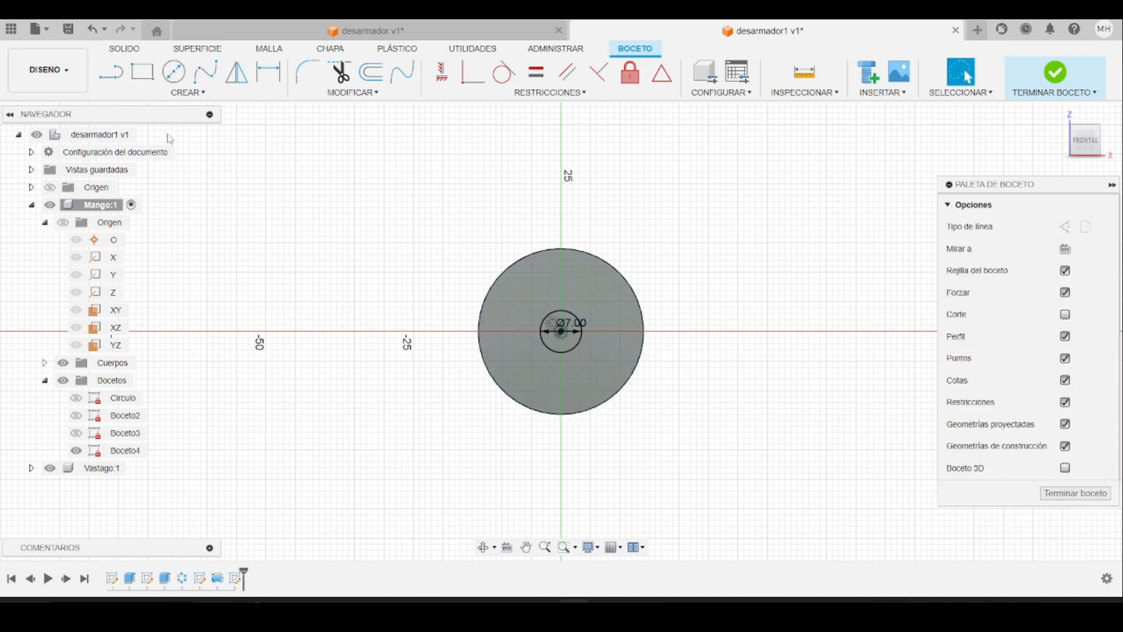
# - Extrude the small circle 50 mm into the handle as a cut in Autodesk Fusion, checking the depth in Foxit PDF Reader
pyautogui.click(131, 50)
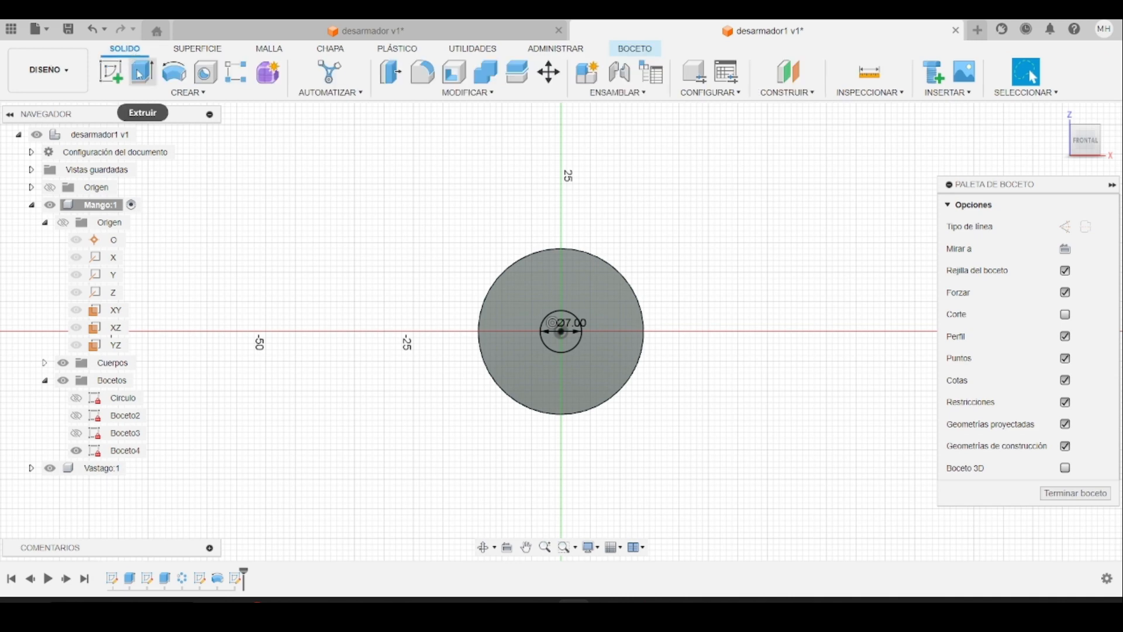
pyautogui.click(140, 73)
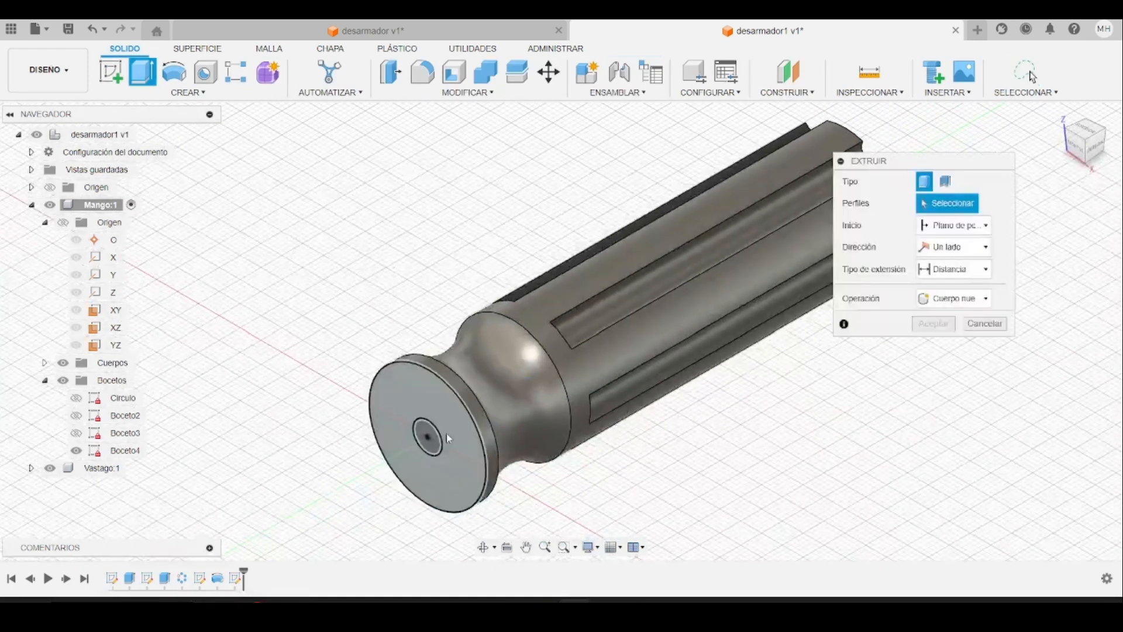
pyautogui.click(431, 439)
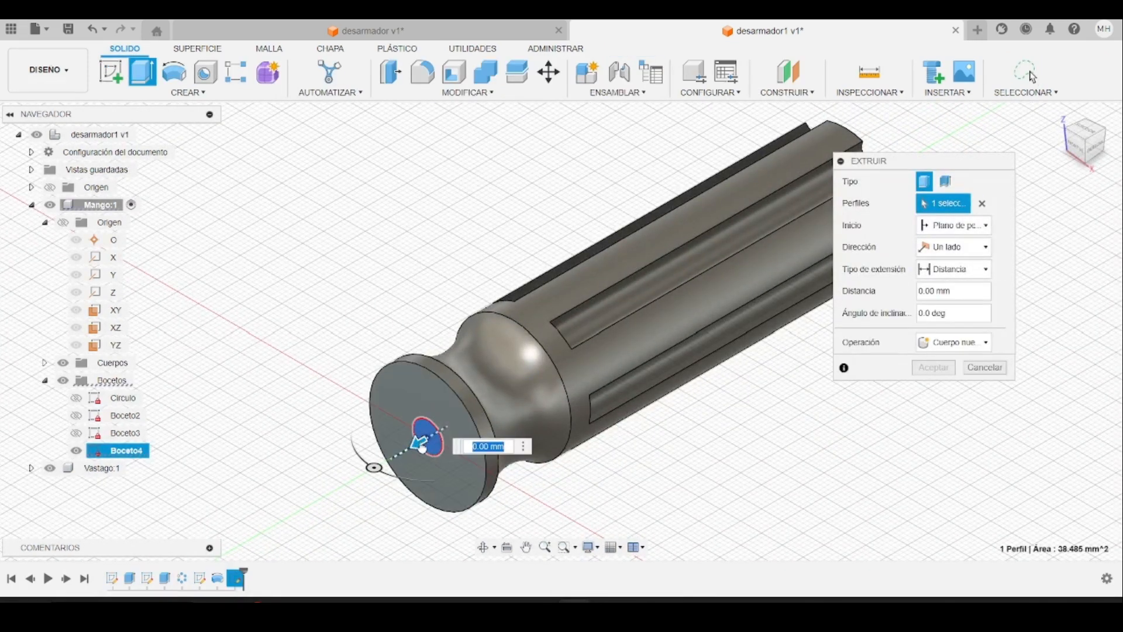
pyautogui.moveTo(421, 443); pyautogui.dragTo(546, 397)
pyautogui.hotkey('alt', 'Tab')
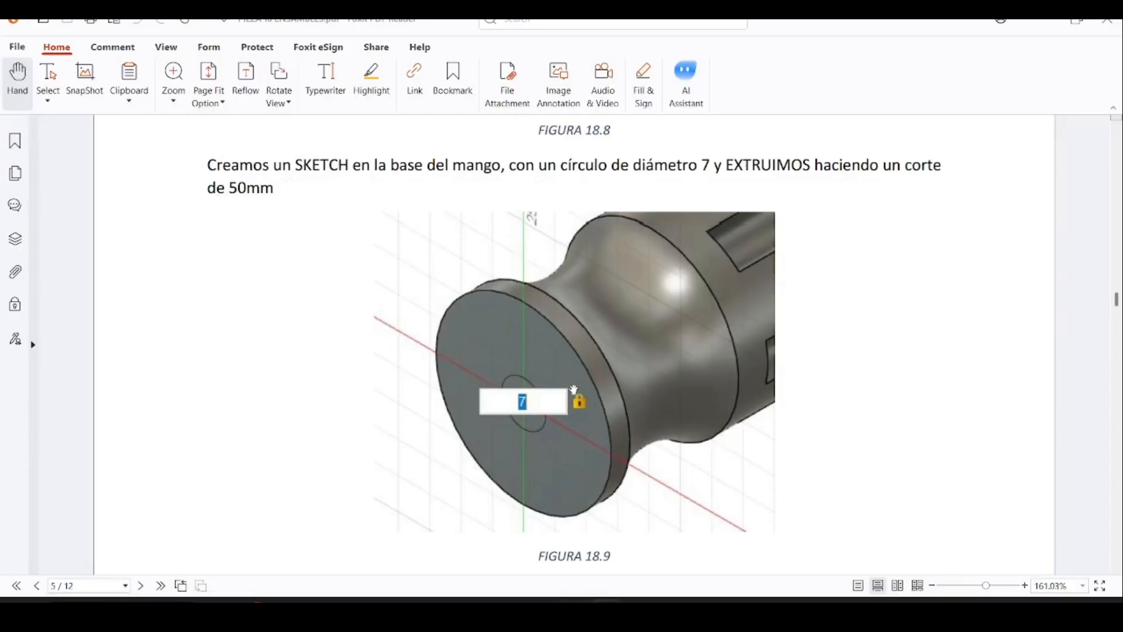
pyautogui.hotkey('alt', 'Tab')
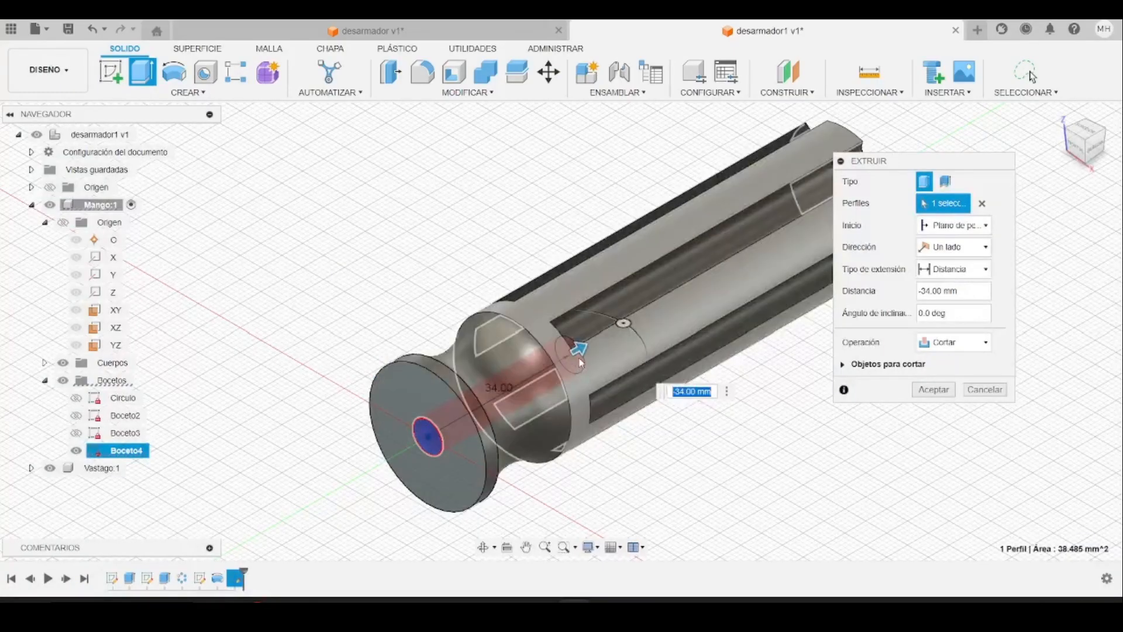
pyautogui.moveTo(578, 352); pyautogui.dragTo(592, 349)
pyautogui.moveTo(609, 345); pyautogui.dragTo(650, 330)
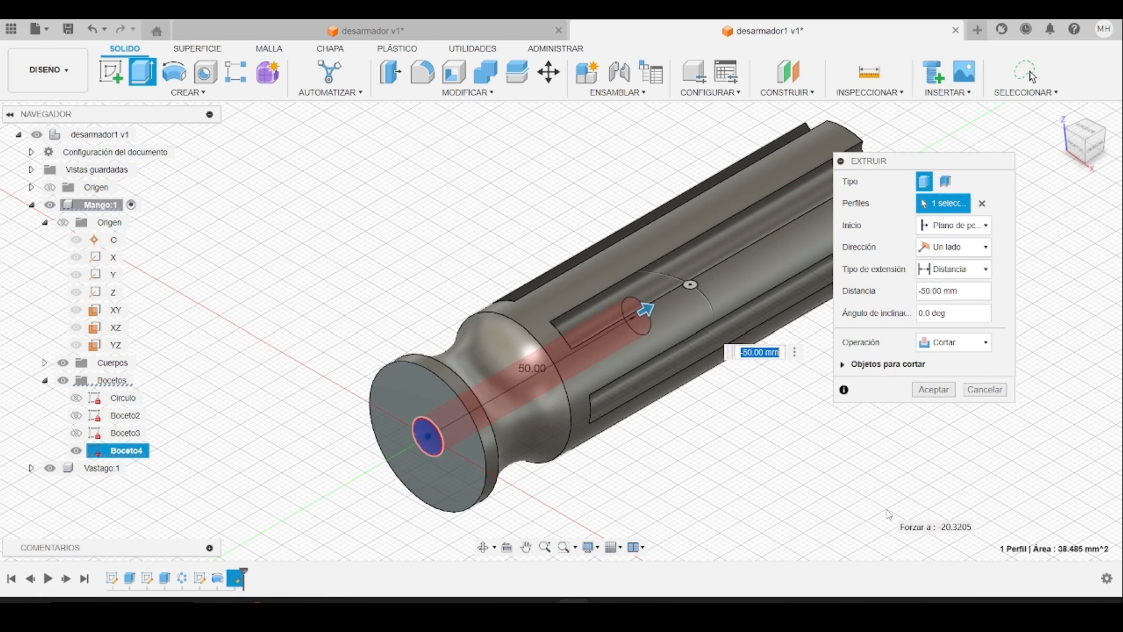
pyautogui.click(935, 390)
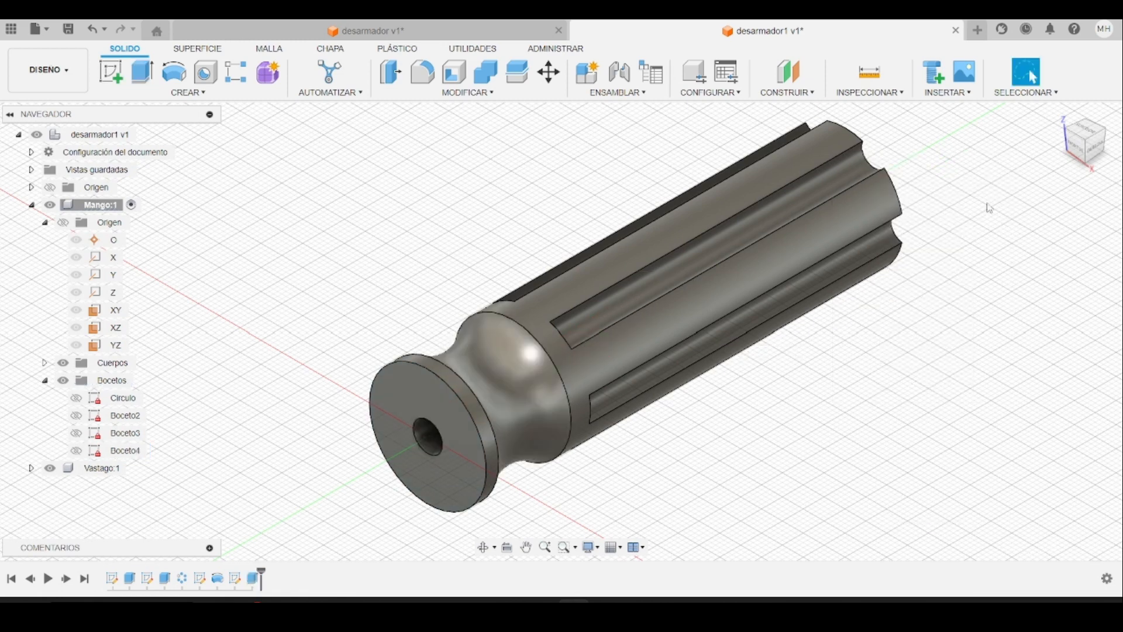
# - Read the neck-edge fillet instructions in Foxit PDF Reader, then return to the handle's necked end in Autodesk Fusion
pyautogui.click(1080, 153)
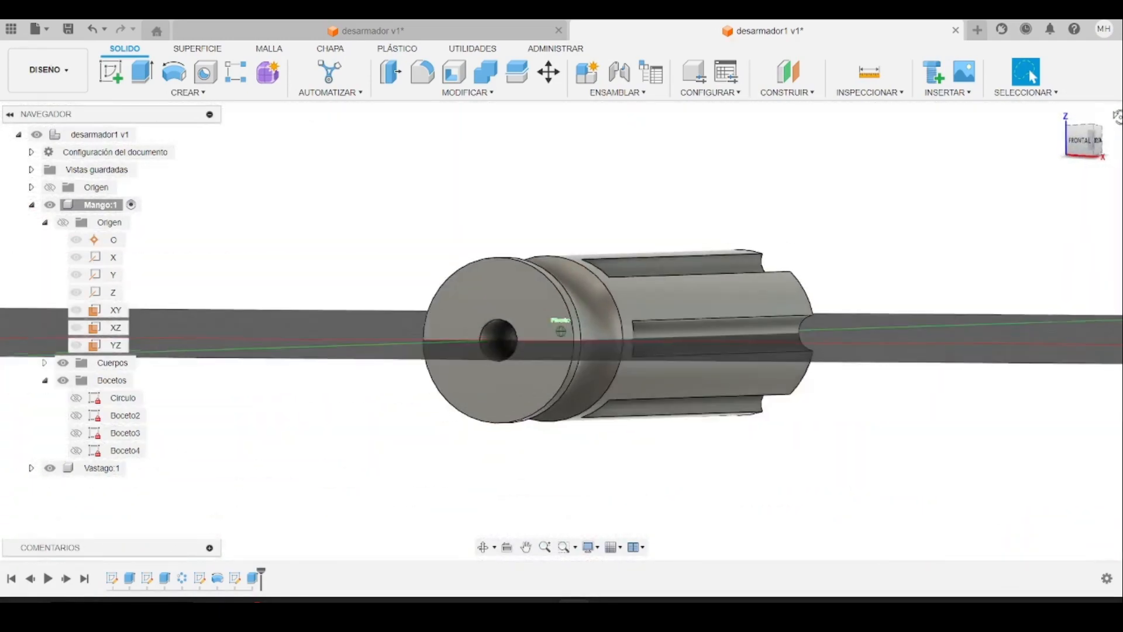
pyautogui.moveTo(561, 331)
pyautogui.keyDown('shift'); pyautogui.mouseDown(button='middle')
pyautogui.moveTo(570, 374)
pyautogui.moveTo(614, 295)
pyautogui.moveTo(643, 289)
pyautogui.moveTo(632, 316)
pyautogui.moveTo(837, 274)
pyautogui.mouseUp(button='middle'); pyautogui.keyUp('shift')
pyautogui.hotkey('alt', 'Tab')
pyautogui.scroll(-8, 565, 433)
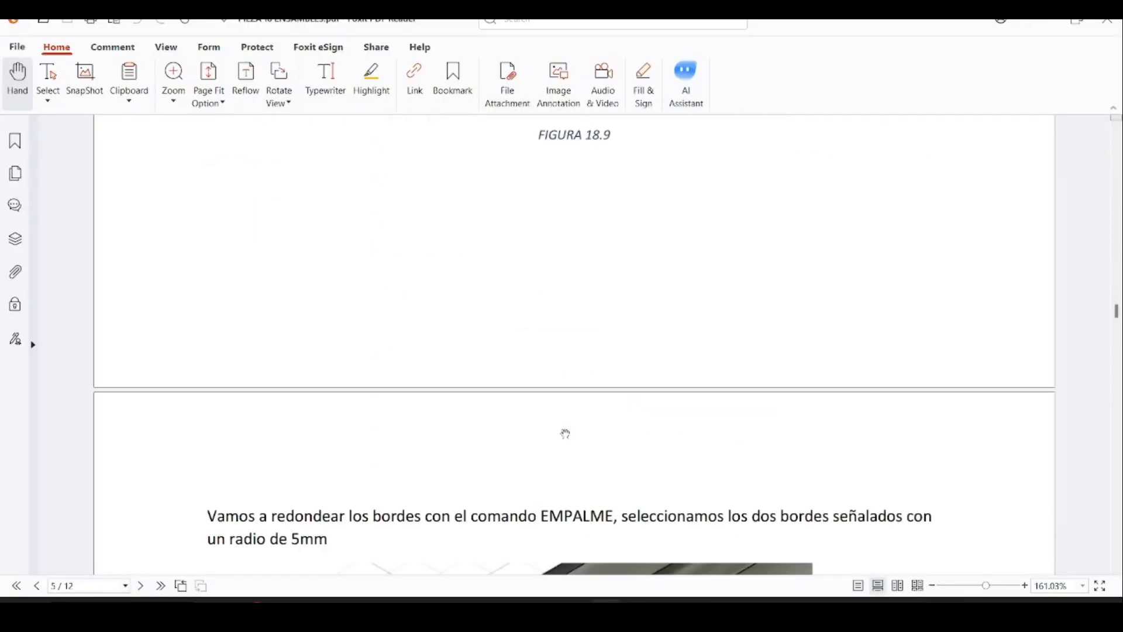
pyautogui.scroll(-3, 565, 434)
pyautogui.hotkey('alt', 'Tab')
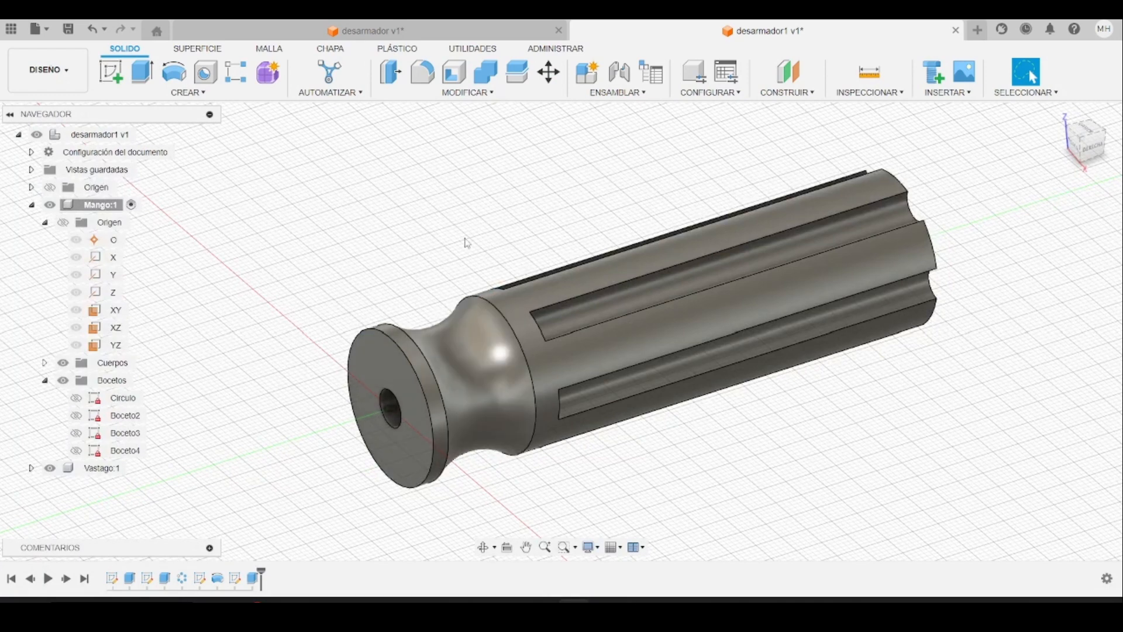
pyautogui.hotkey('alt', 'Tab')
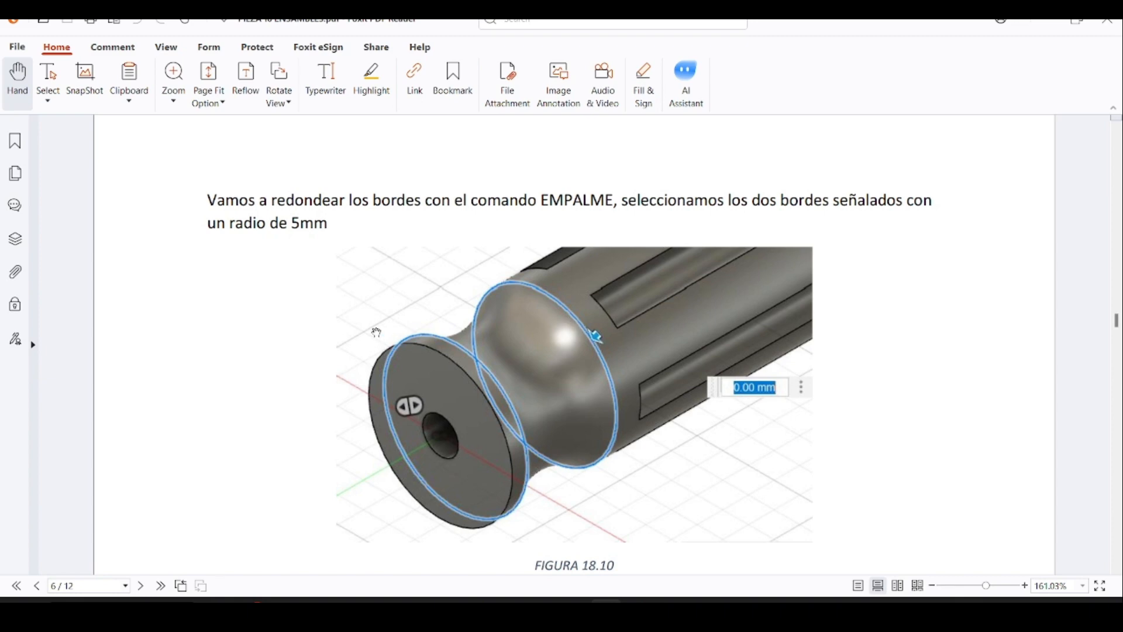
pyautogui.hotkey('alt', 'Tab')
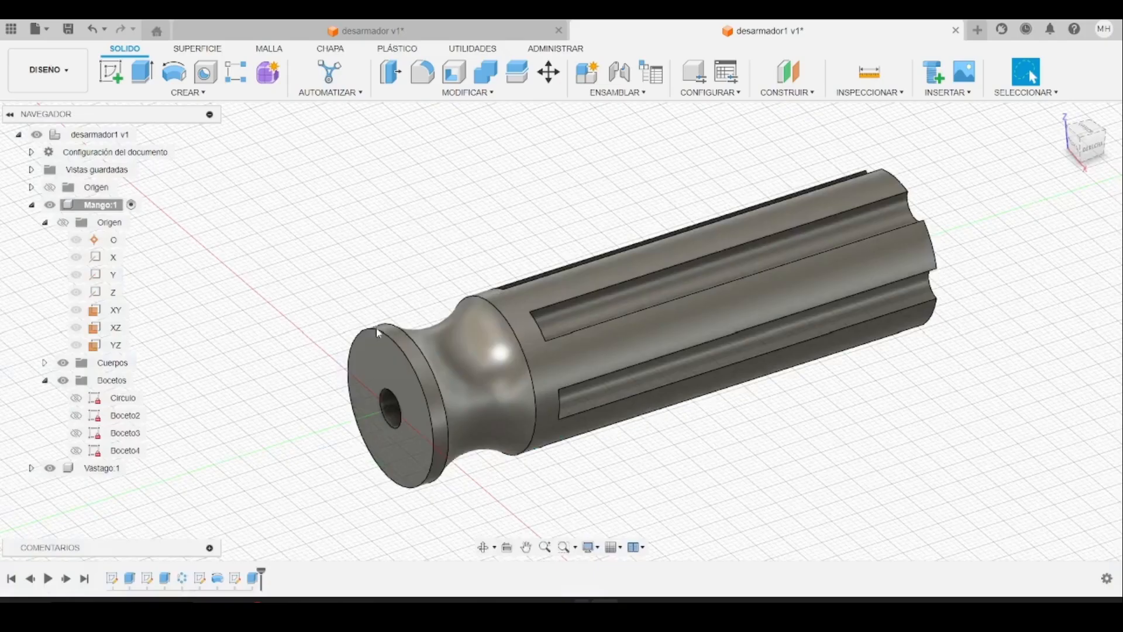
# - Fillet the two circular edges bounding the handle's curved neck with a 5 mm radius, checking the radius in Foxit PDF Reader
pyautogui.click(421, 72)
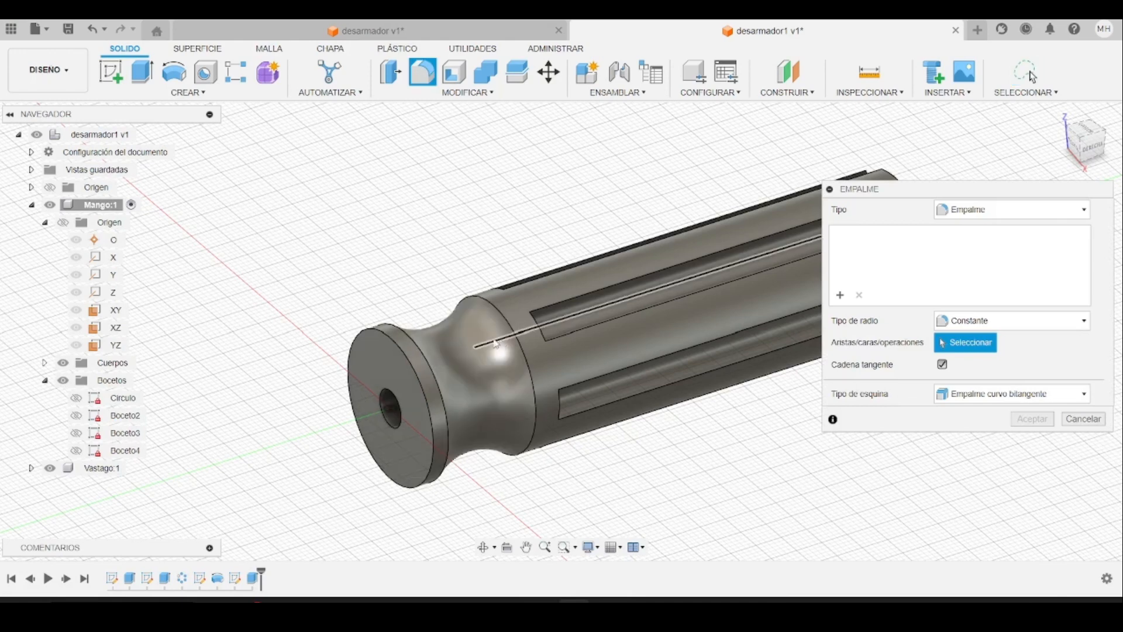
pyautogui.click(519, 341)
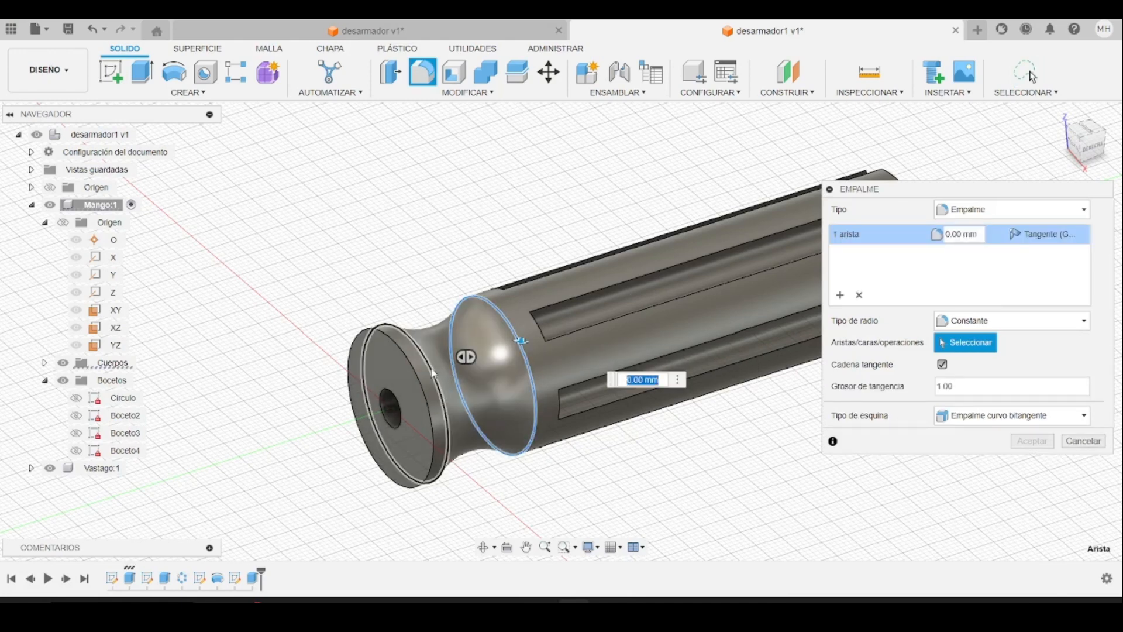
pyautogui.click(433, 373)
pyautogui.hotkey('alt', 'Tab')
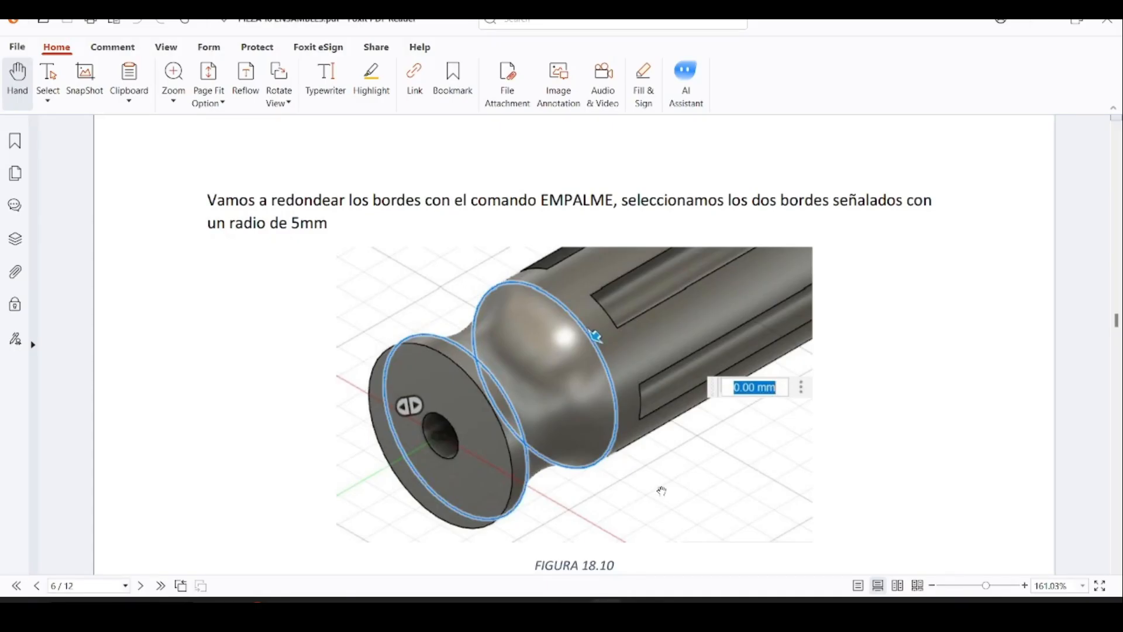
pyautogui.hotkey('alt', 'Tab')
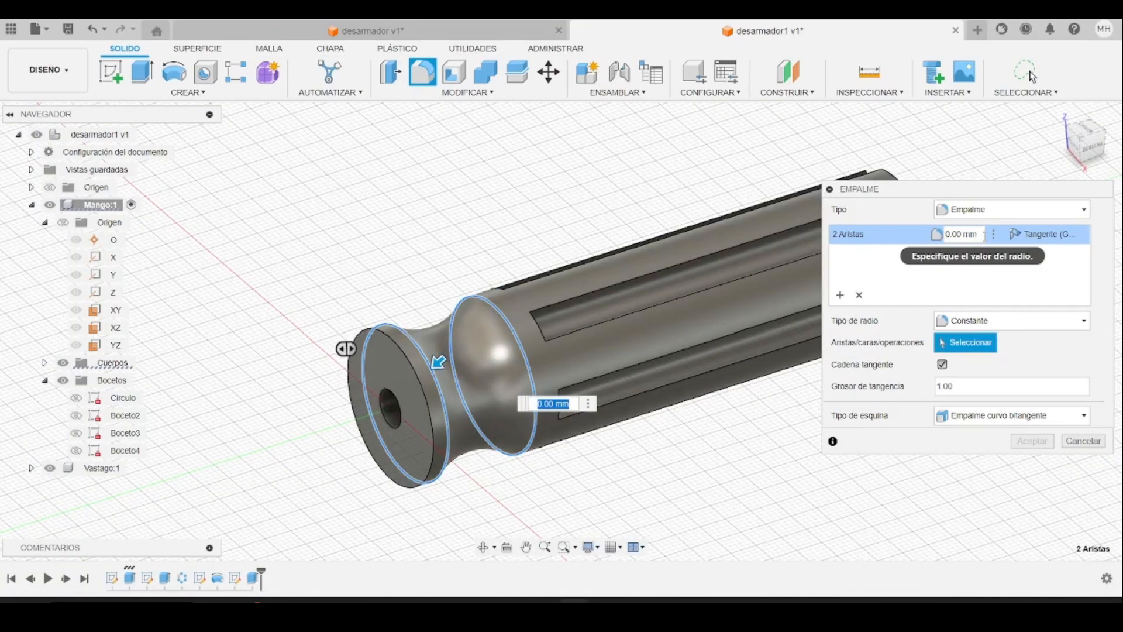
pyautogui.click(947, 234)
pyautogui.write('5')
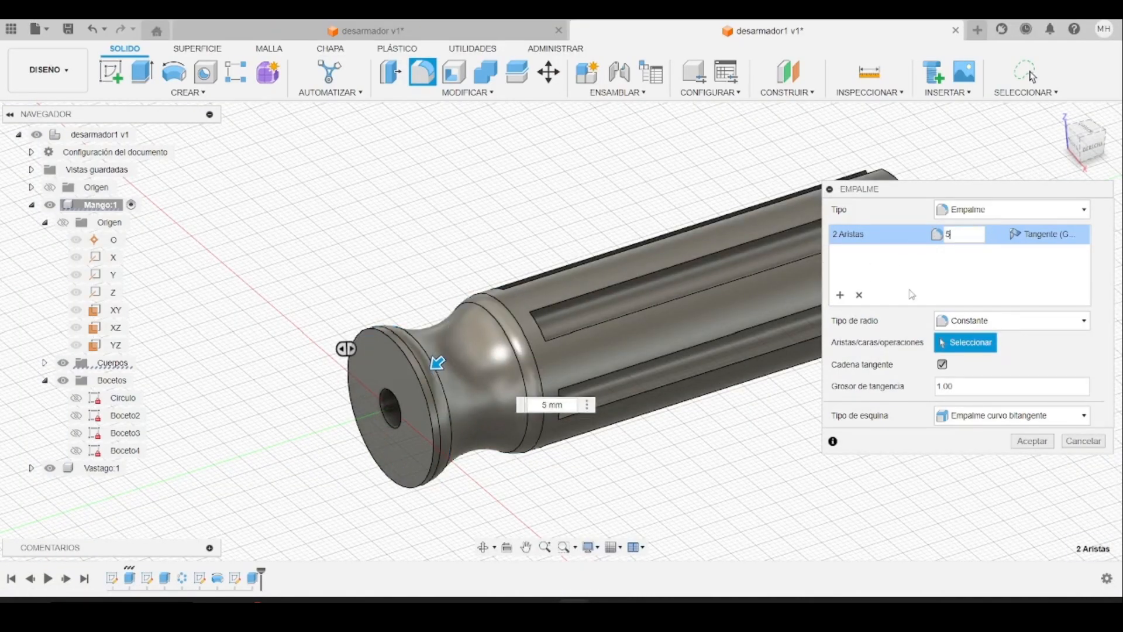
# - Add a second edge set for the outer rim of the drilled face with a 1.5 mm radius, consulting Foxit PDF Reader, and apply the fillet
pyautogui.click(840, 295)
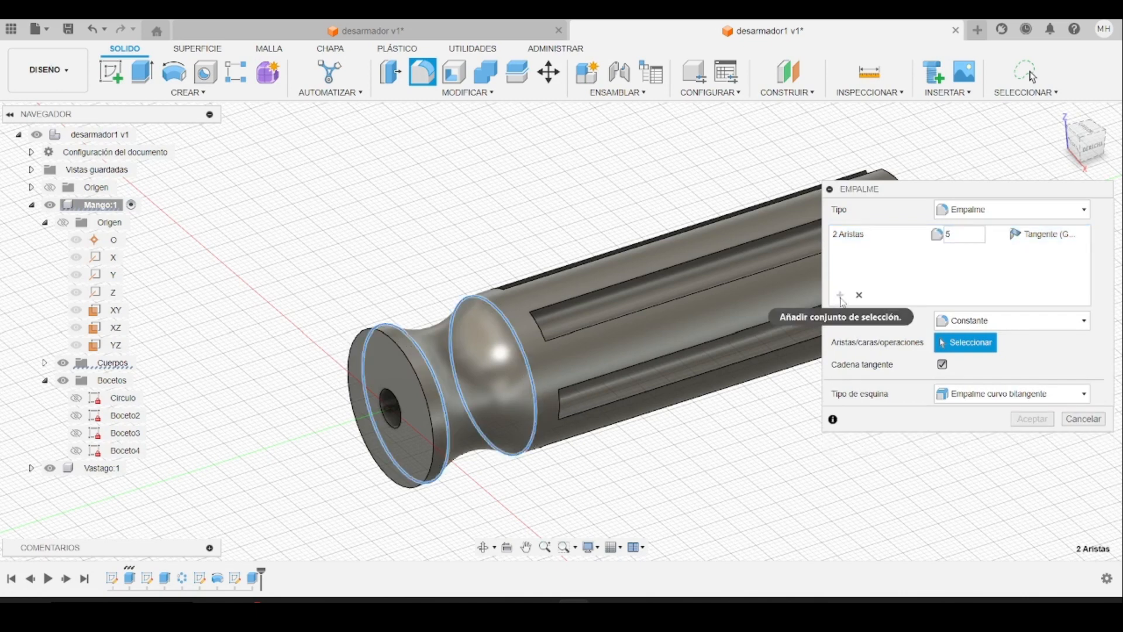
pyautogui.click(425, 393)
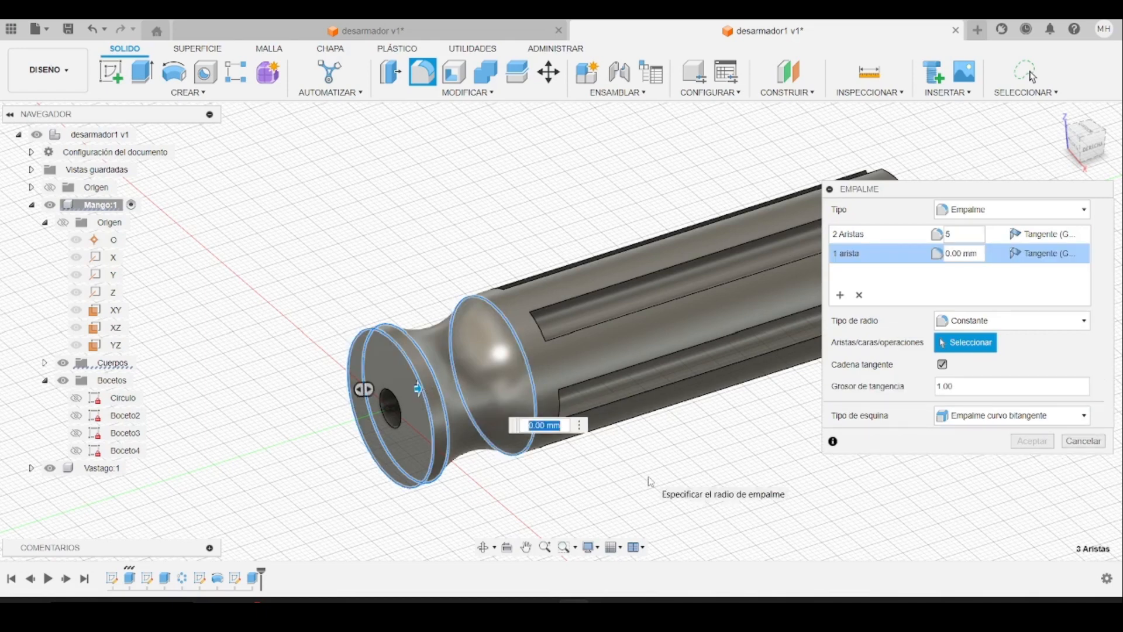
pyautogui.hotkey('alt', 'Tab')
pyautogui.scroll(-5, 639, 477)
pyautogui.hotkey('alt', 'Tab')
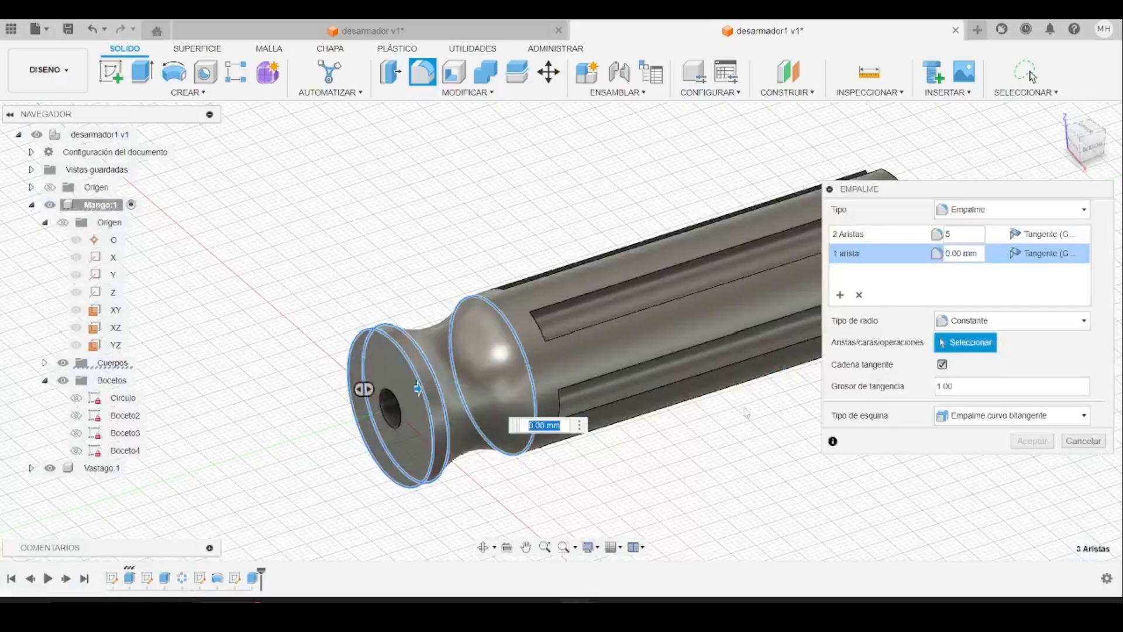
pyautogui.click(961, 253)
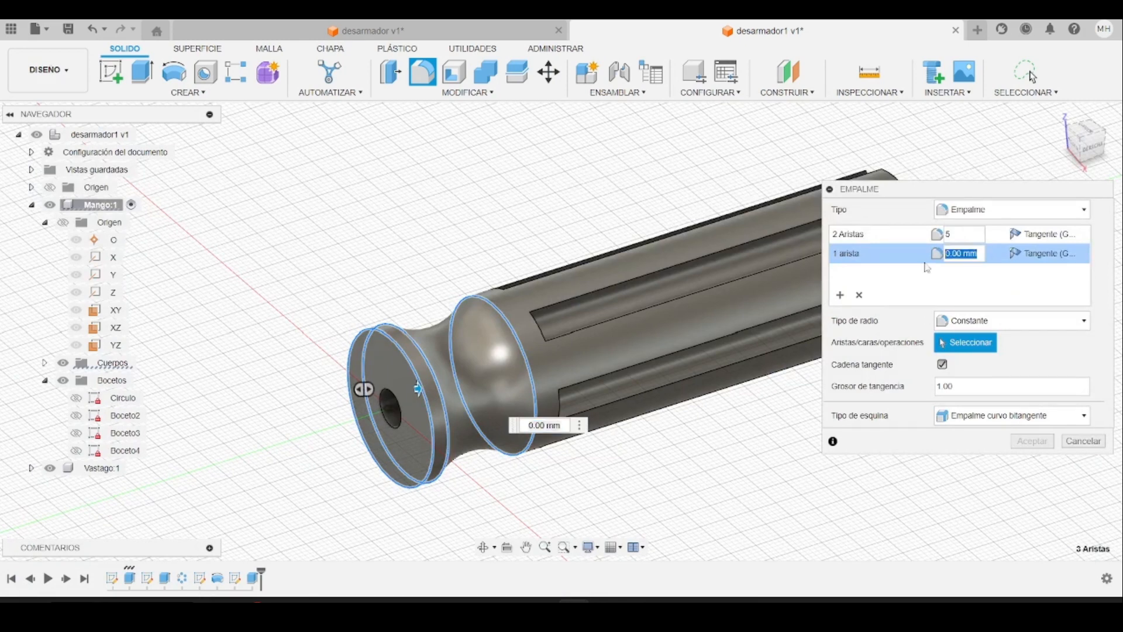
pyautogui.write('1.5')
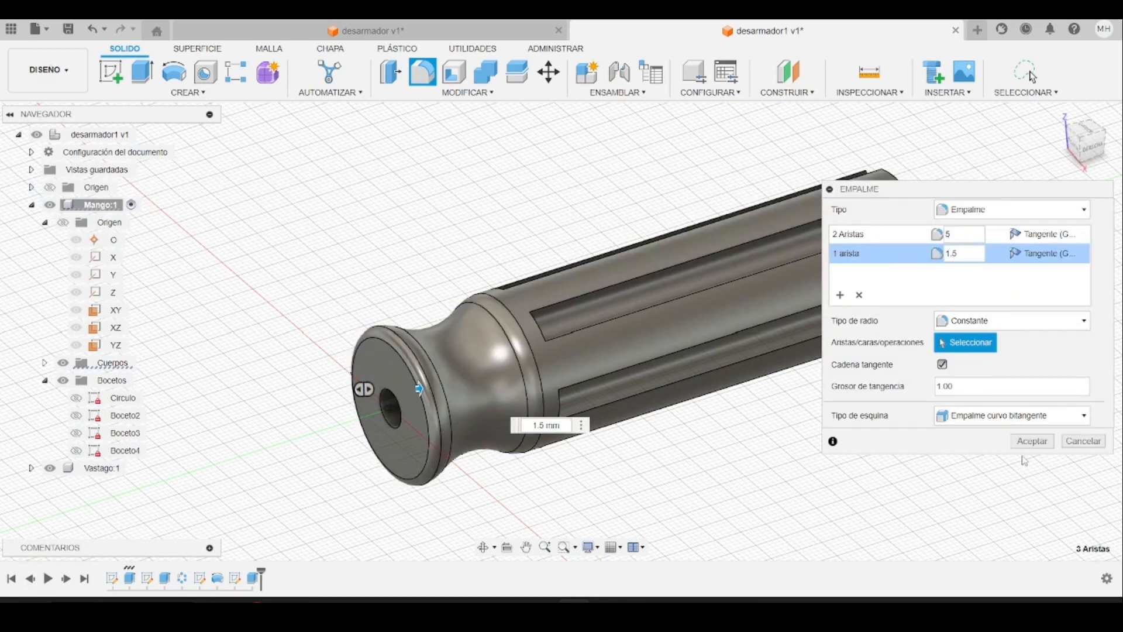
pyautogui.click(1031, 441)
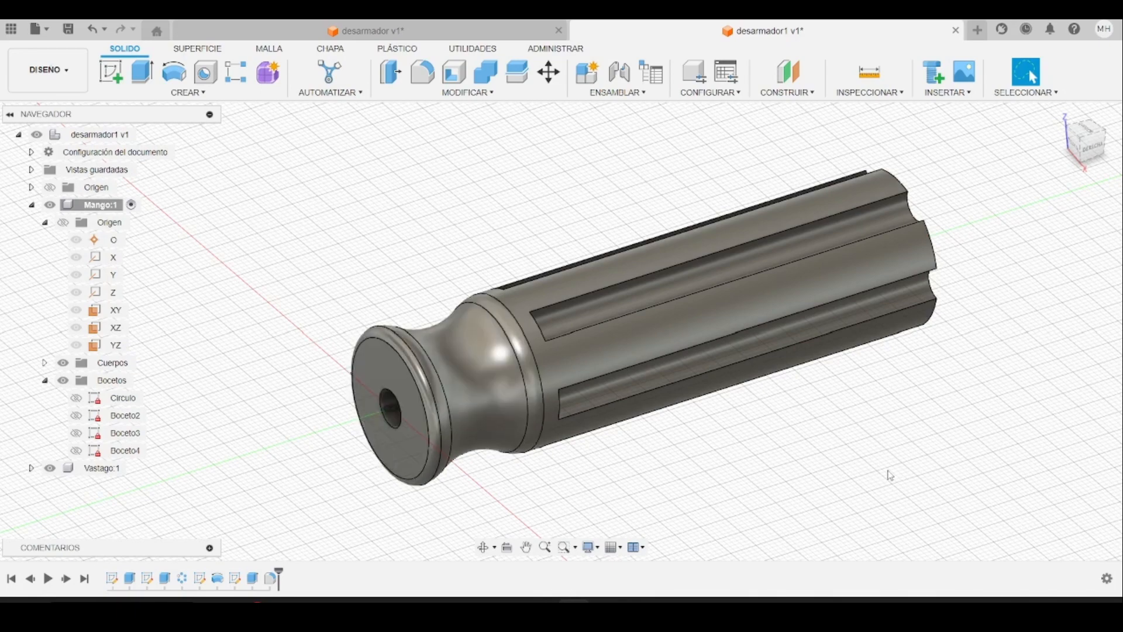
# - Read the opposite end's fillet instructions in Foxit PDF Reader, then bring the handle's grooved end face into view in Autodesk Fusion
pyautogui.hotkey('alt', 'Tab')
pyautogui.scroll(-15, 877, 468)
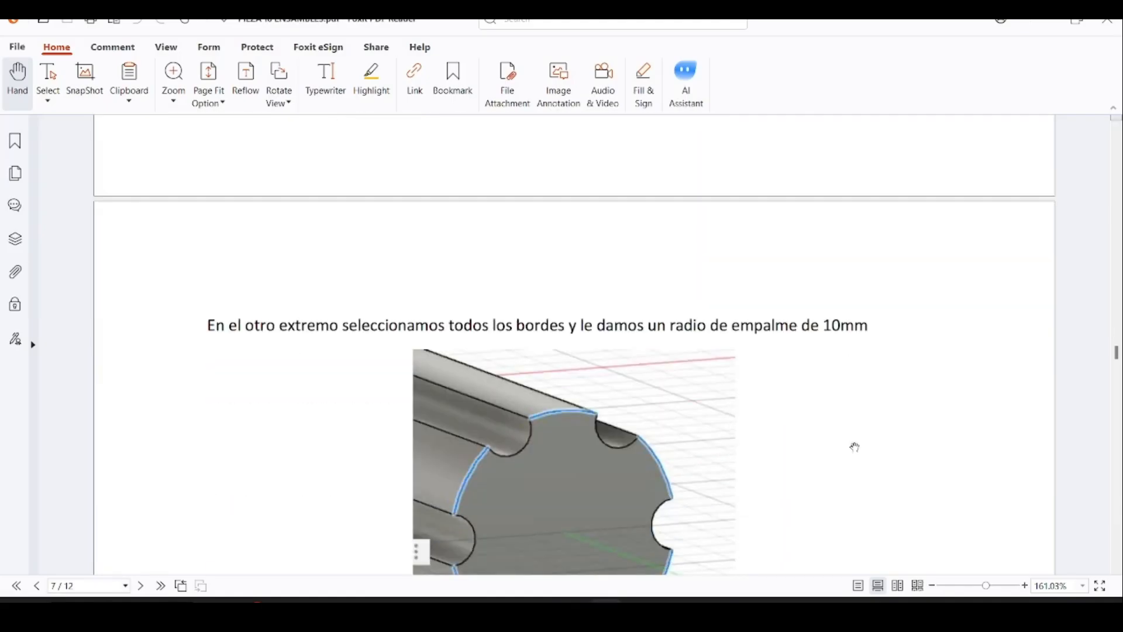
pyautogui.scroll(-3, 855, 447)
pyautogui.hotkey('alt', 'Tab')
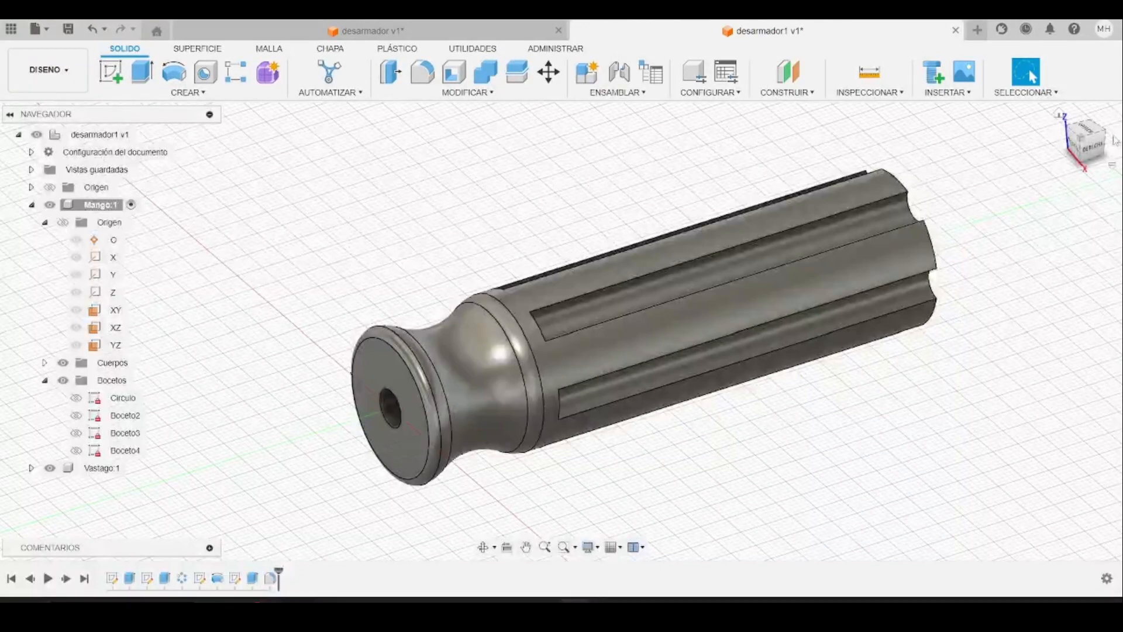
pyautogui.moveTo(1098, 154); pyautogui.dragTo(1025, 130)
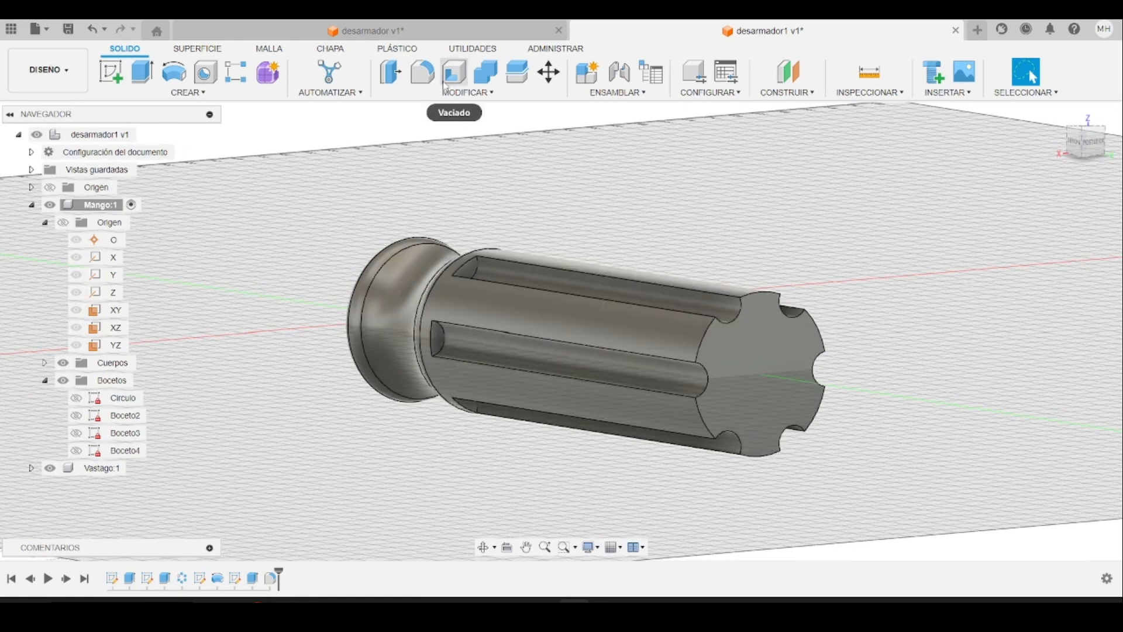
# - Fillet the six outer arc edges of the handle's grooved end face with a 10 mm radius, rechecking the radius in Foxit PDF Reader
pyautogui.click(423, 72)
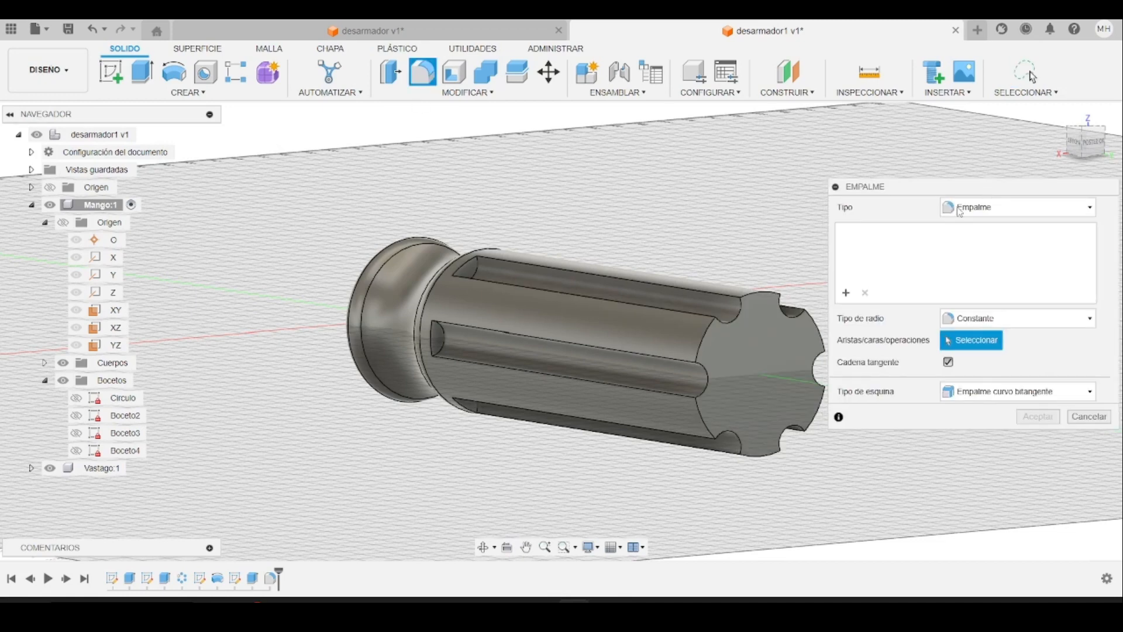
pyautogui.moveTo(677, 230); pyautogui.dragTo(531, 242, button='middle')
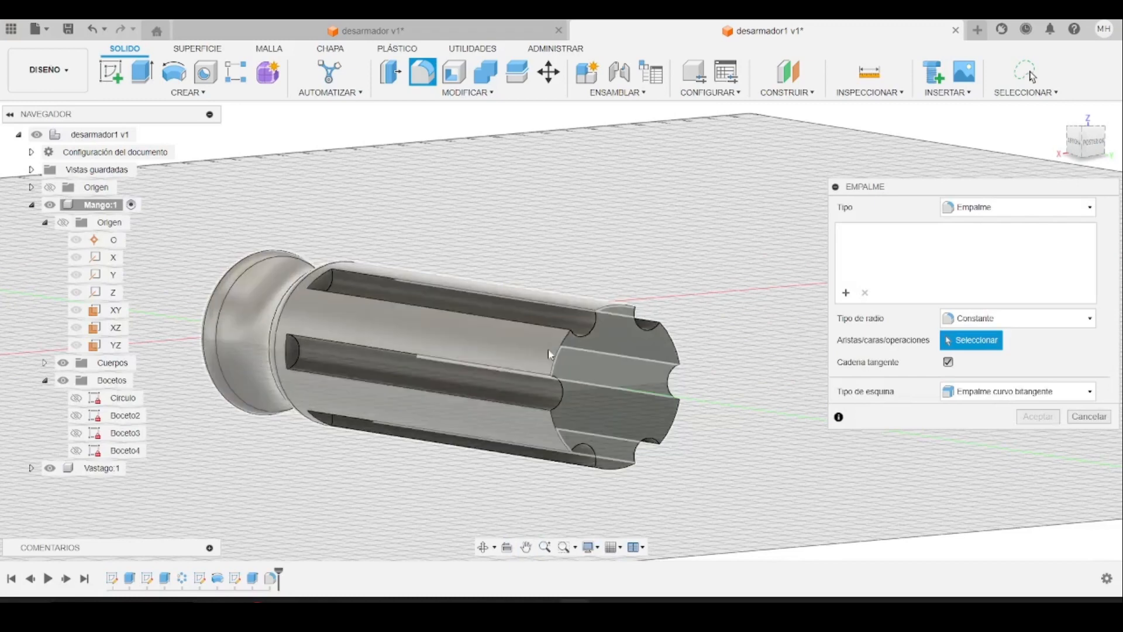
pyautogui.click(558, 362)
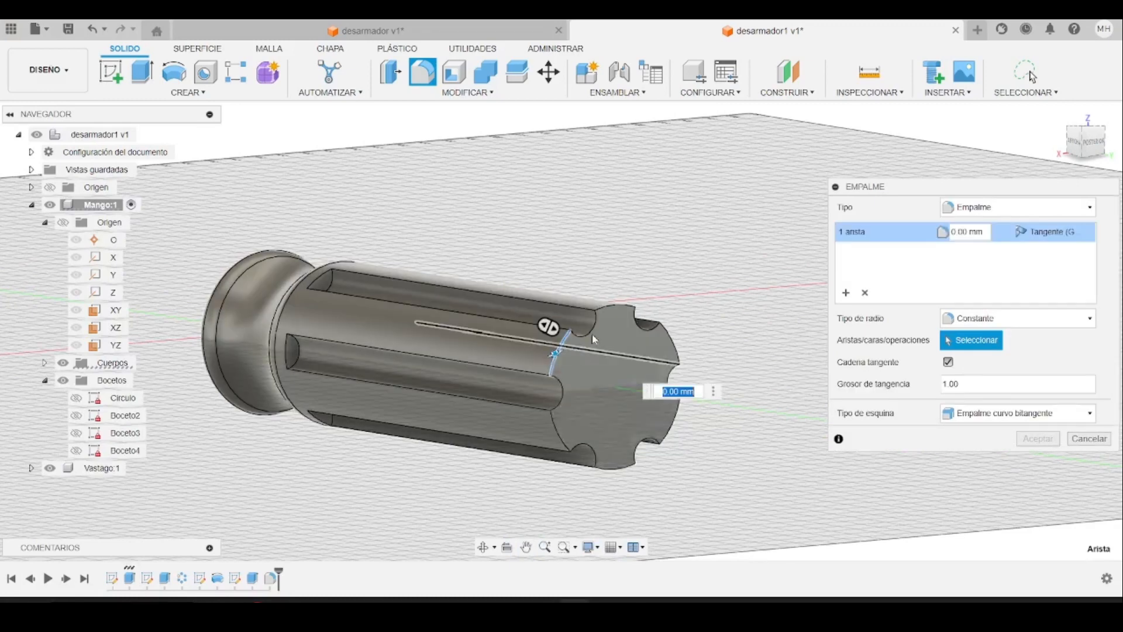
pyautogui.click(617, 311)
pyautogui.click(627, 471)
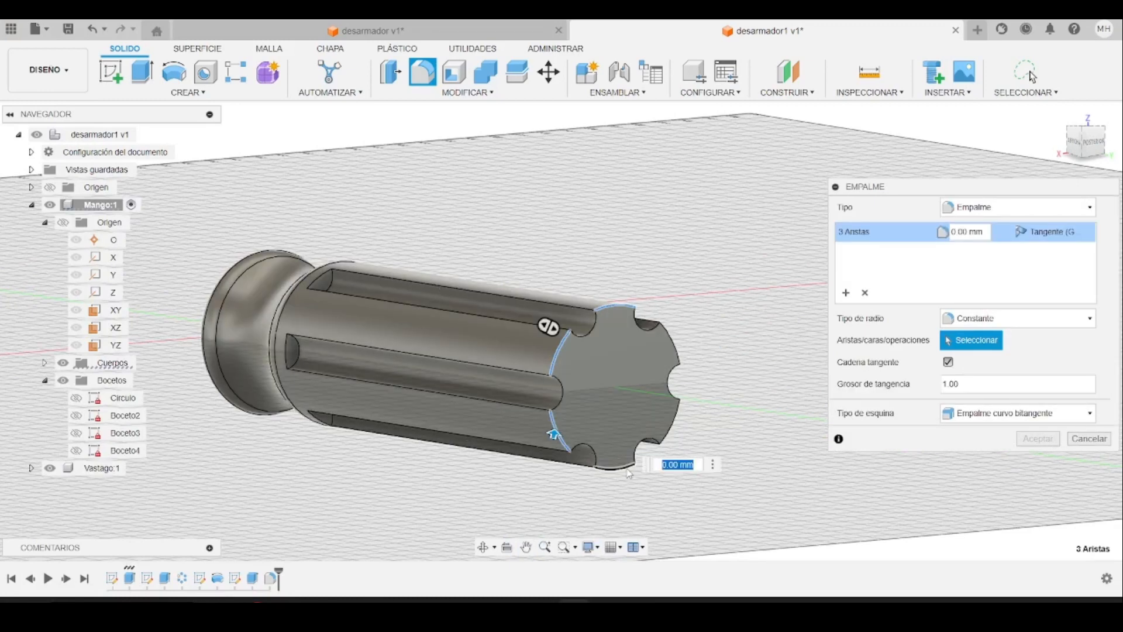
pyautogui.click(620, 468)
pyautogui.click(670, 424)
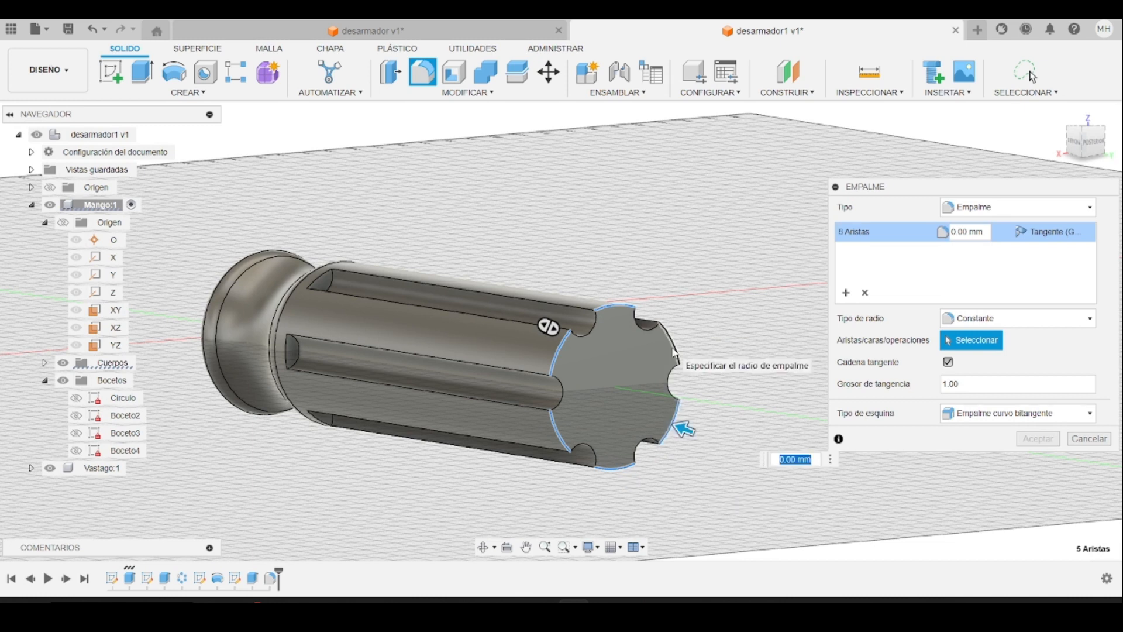
pyautogui.click(677, 356)
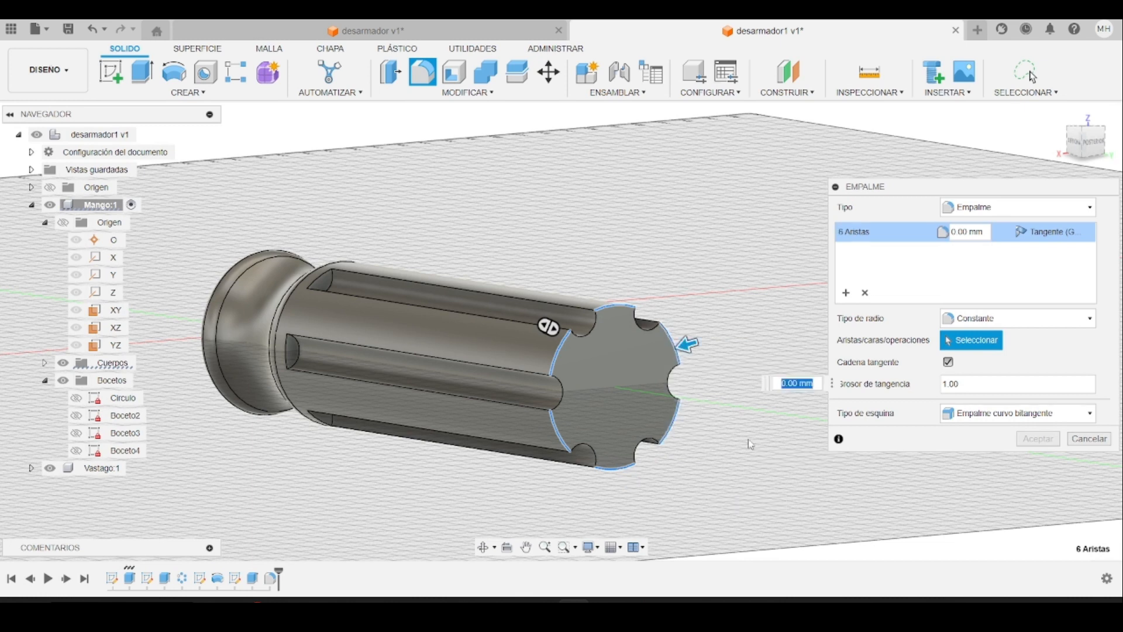
pyautogui.hotkey('alt', 'Tab')
pyautogui.hotkey('alt', 'Tab')
pyautogui.moveTo(984, 235); pyautogui.dragTo(964, 237)
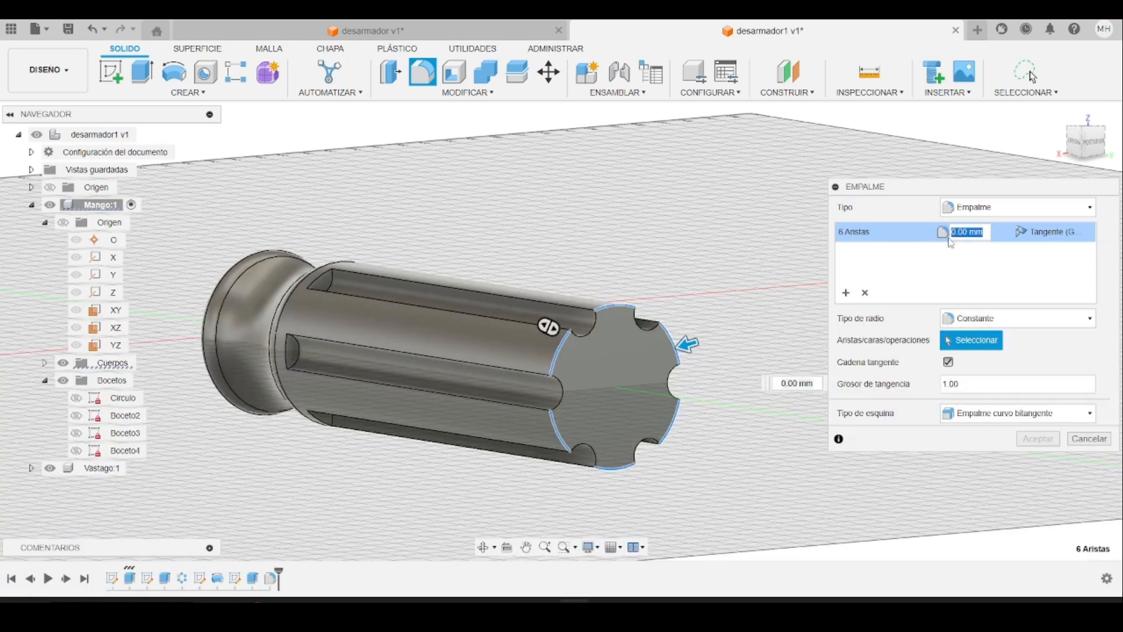
pyautogui.write('10')
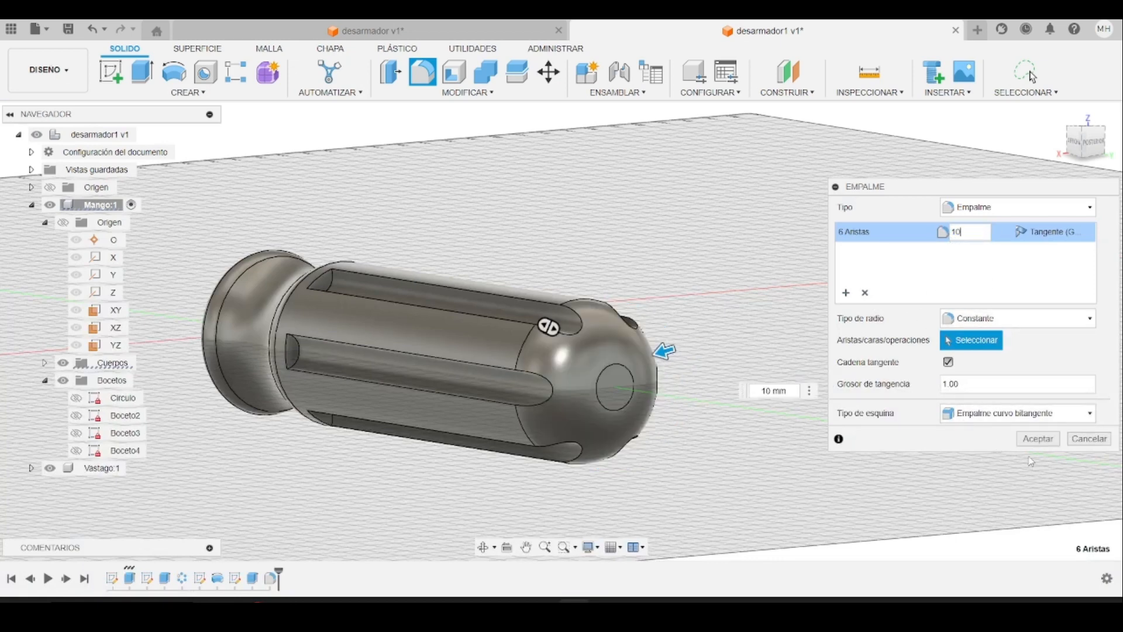
pyautogui.click(1038, 438)
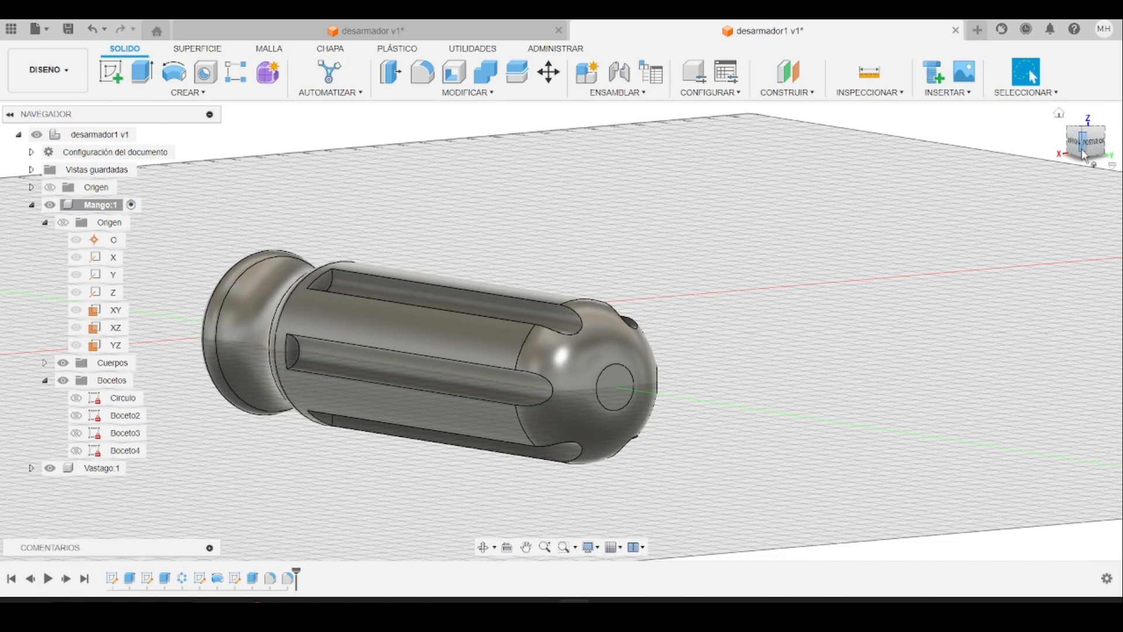
# - Read the grip groove fillet instructions in Foxit PDF Reader, then return to the handle in Autodesk Fusion
pyautogui.moveTo(1082, 151); pyautogui.dragTo(1092, 157)
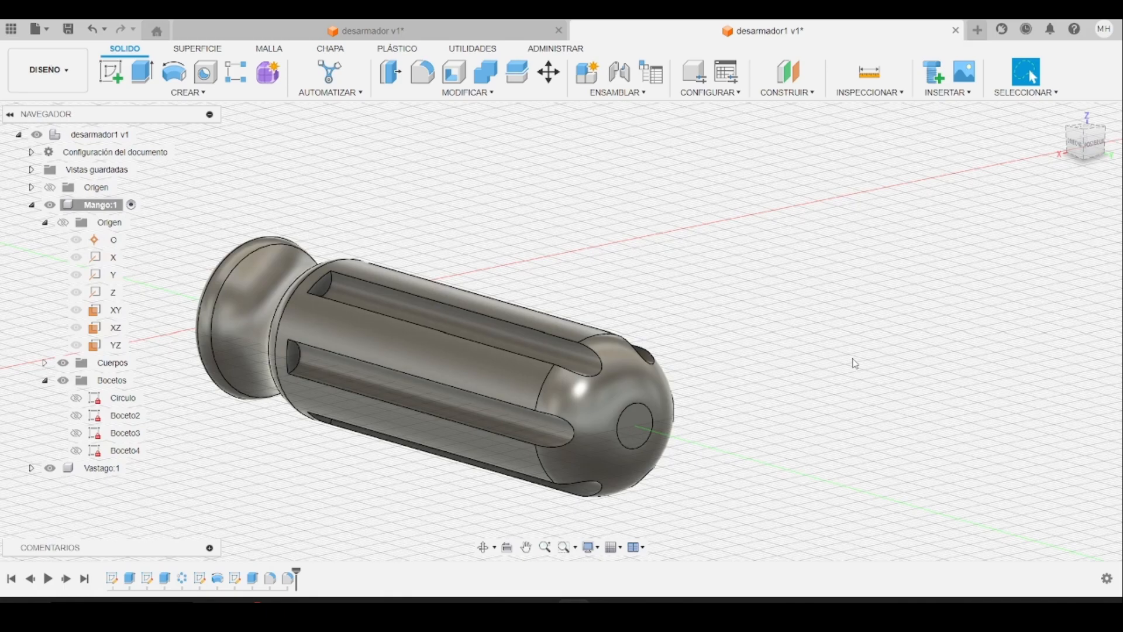
pyautogui.hotkey('alt', 'Tab')
pyautogui.scroll(-5, 797, 365)
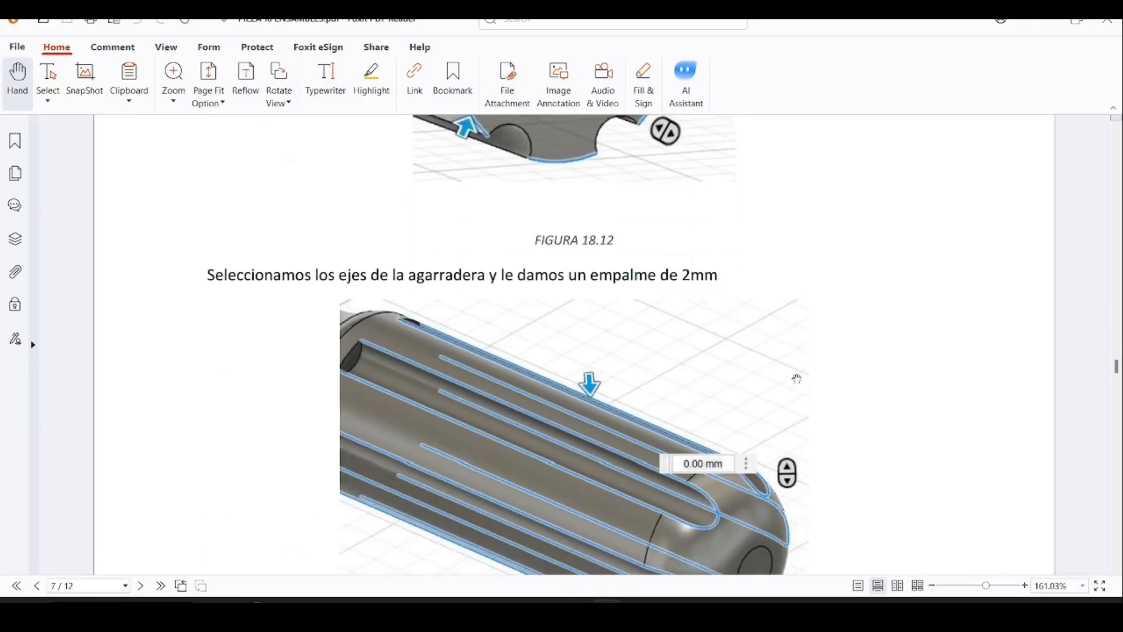
pyautogui.hotkey('alt', 'Tab')
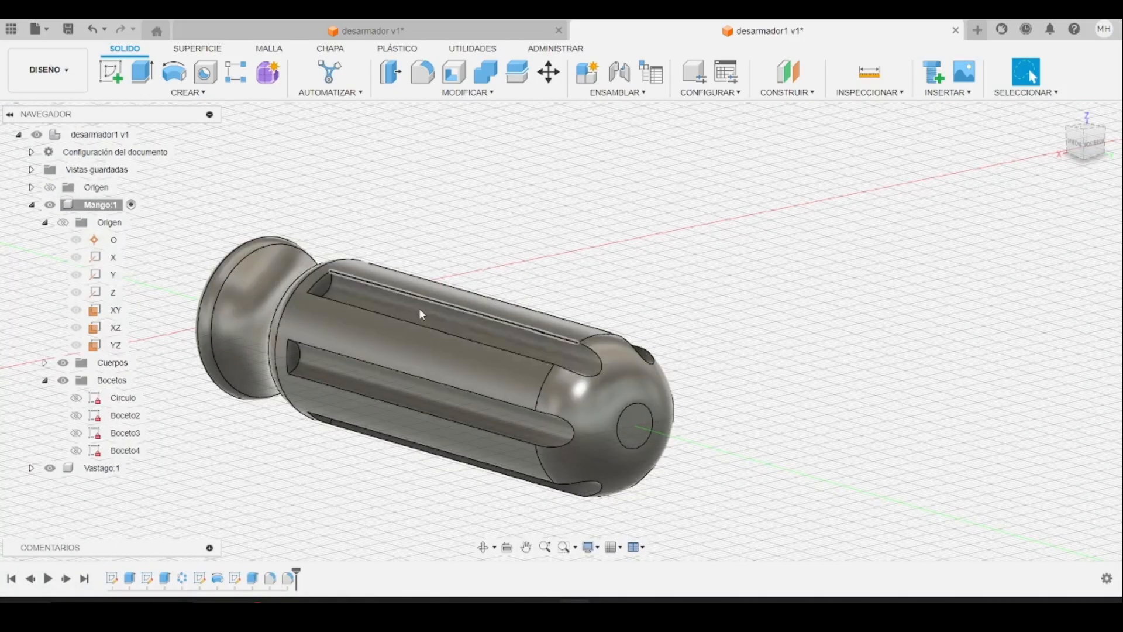
pyautogui.hotkey('alt', 'Tab')
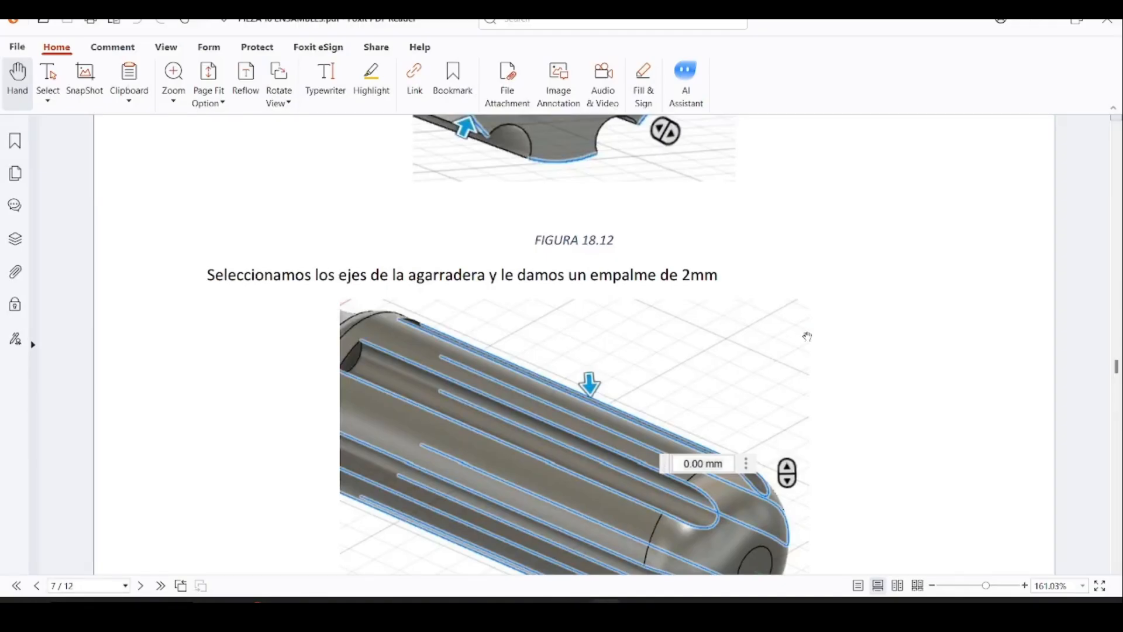
pyautogui.hotkey('alt', 'Tab')
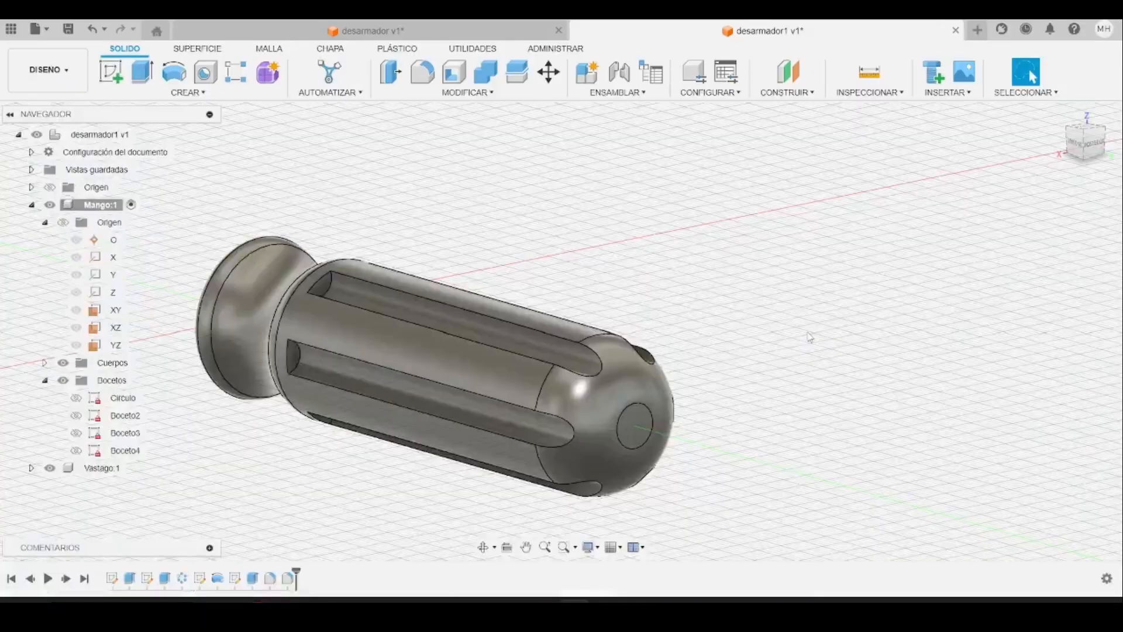
# - Fillet the long outline edges of all six grip grooves on the handle with a 2 mm radius
pyautogui.click(422, 71)
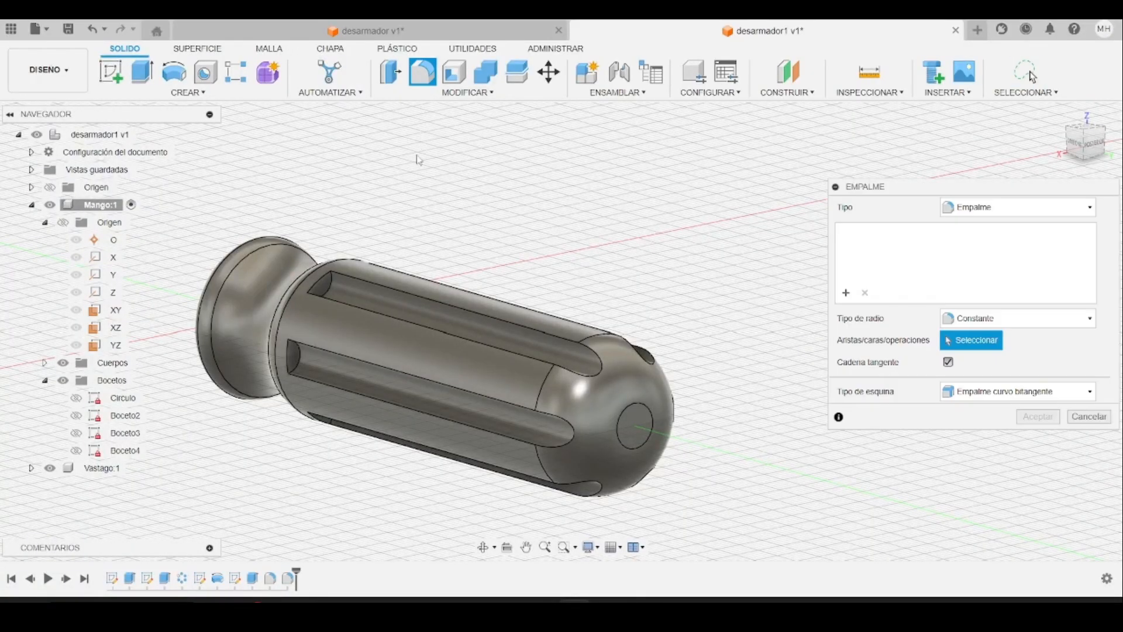
pyautogui.click(433, 302)
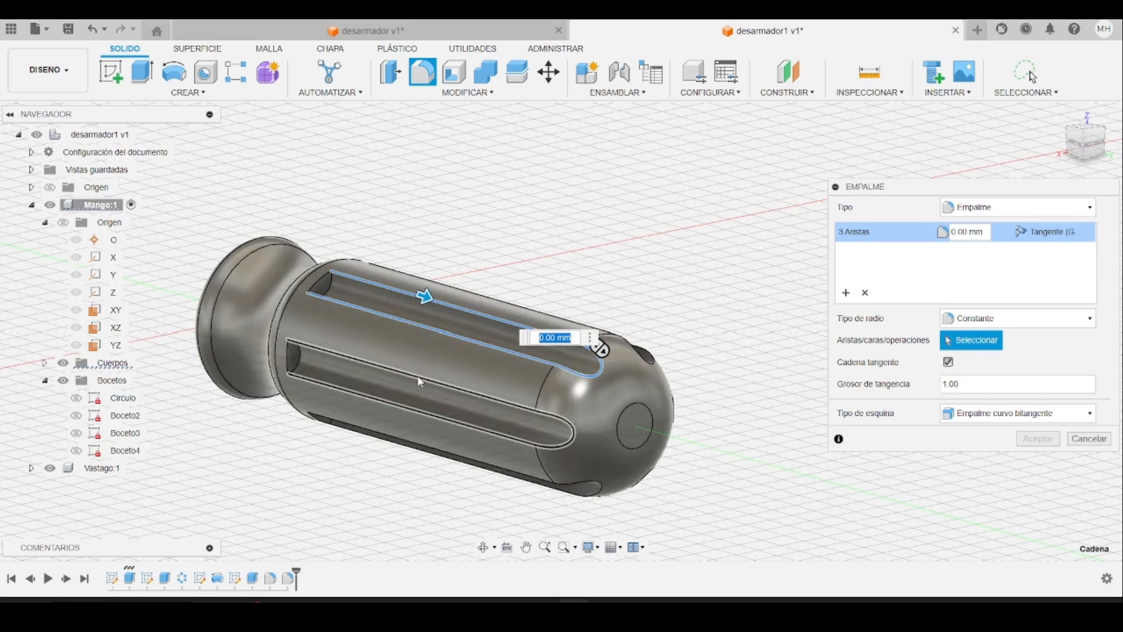
pyautogui.click(420, 378)
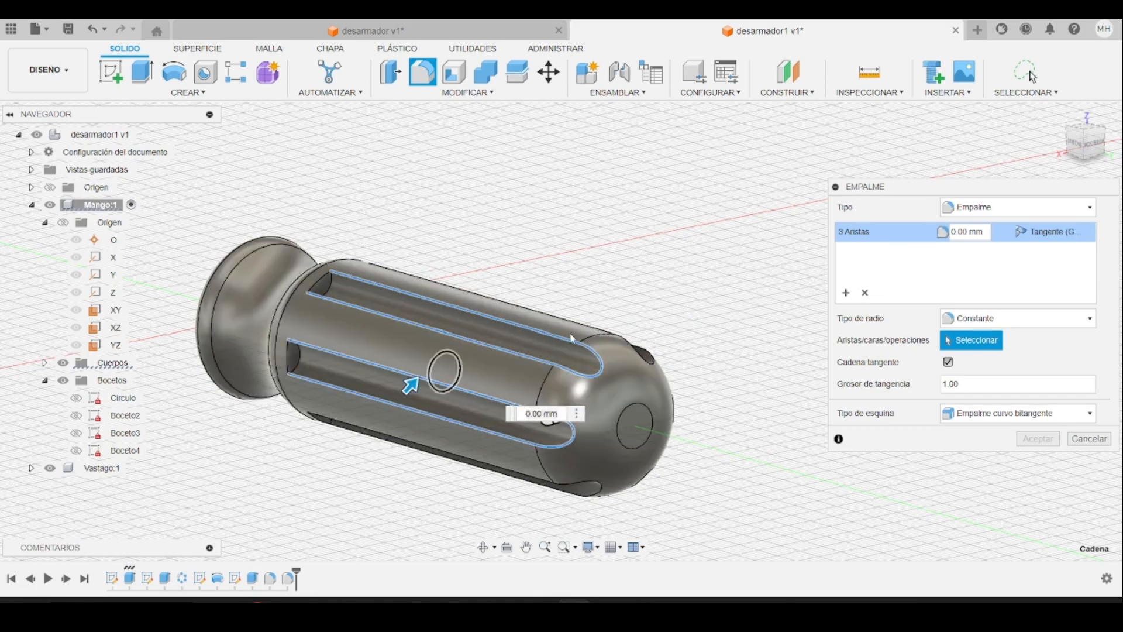
pyautogui.click(1078, 148)
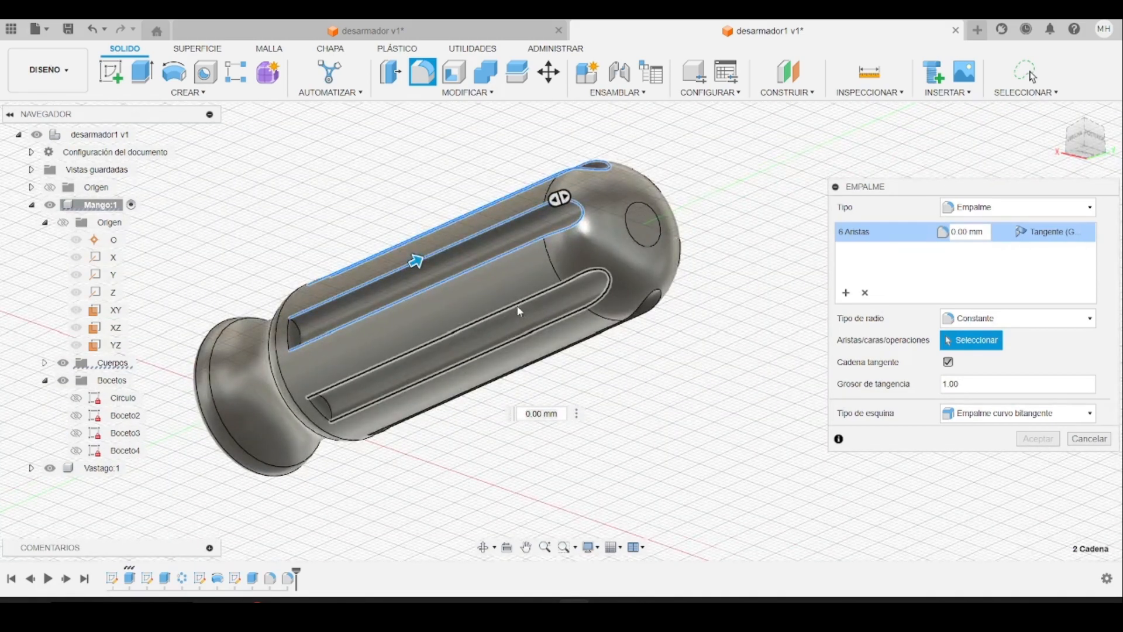
pyautogui.click(520, 312)
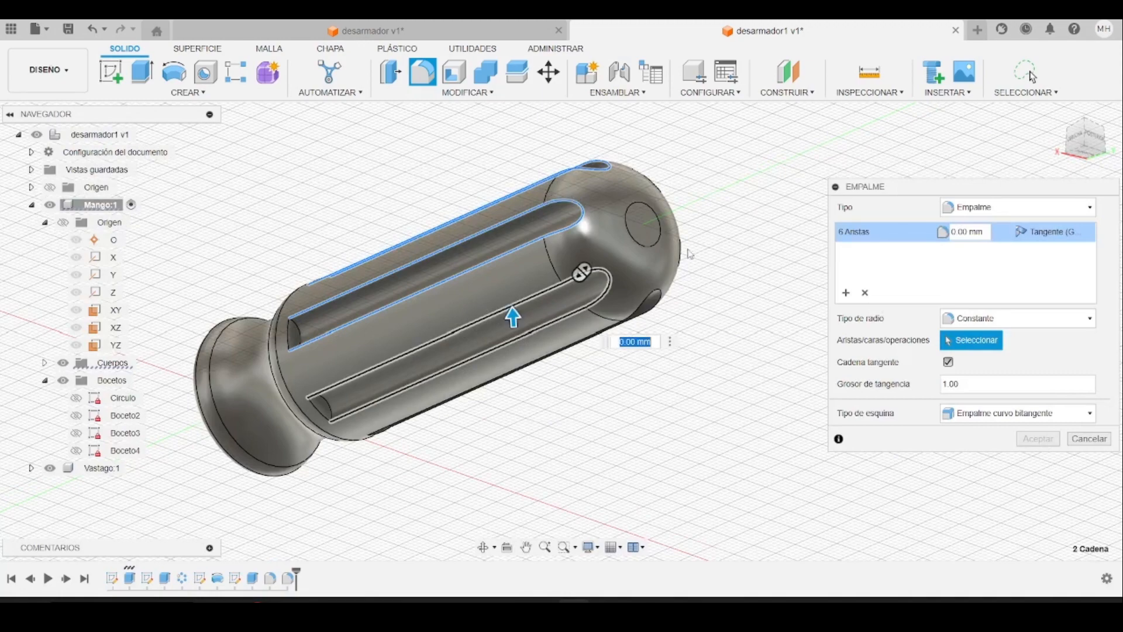
pyautogui.click(1097, 136)
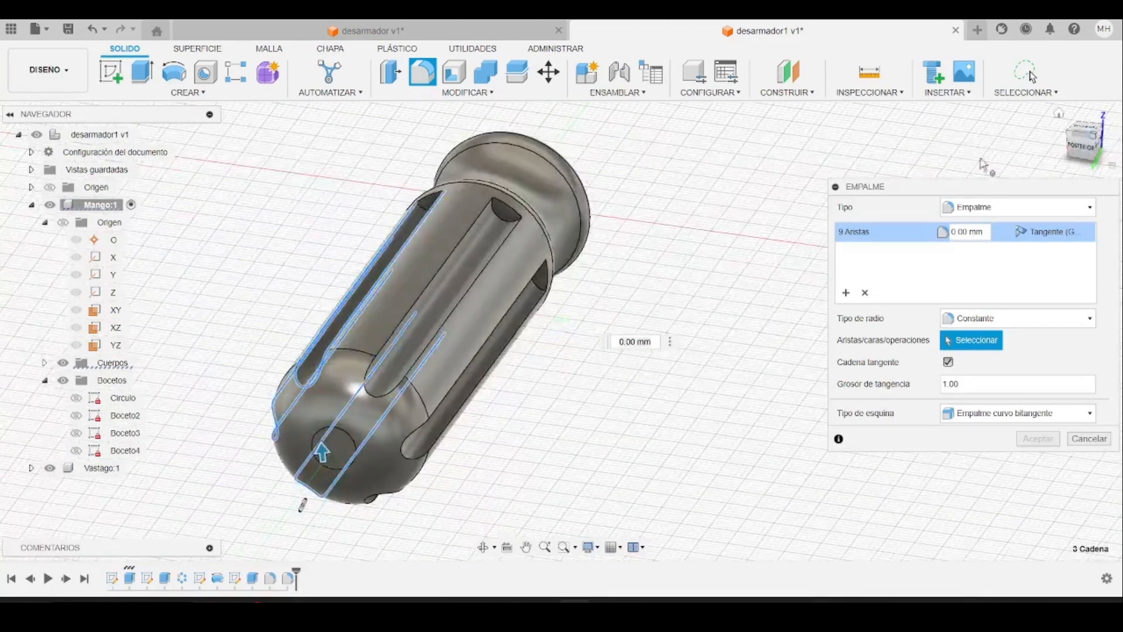
pyautogui.click(467, 237)
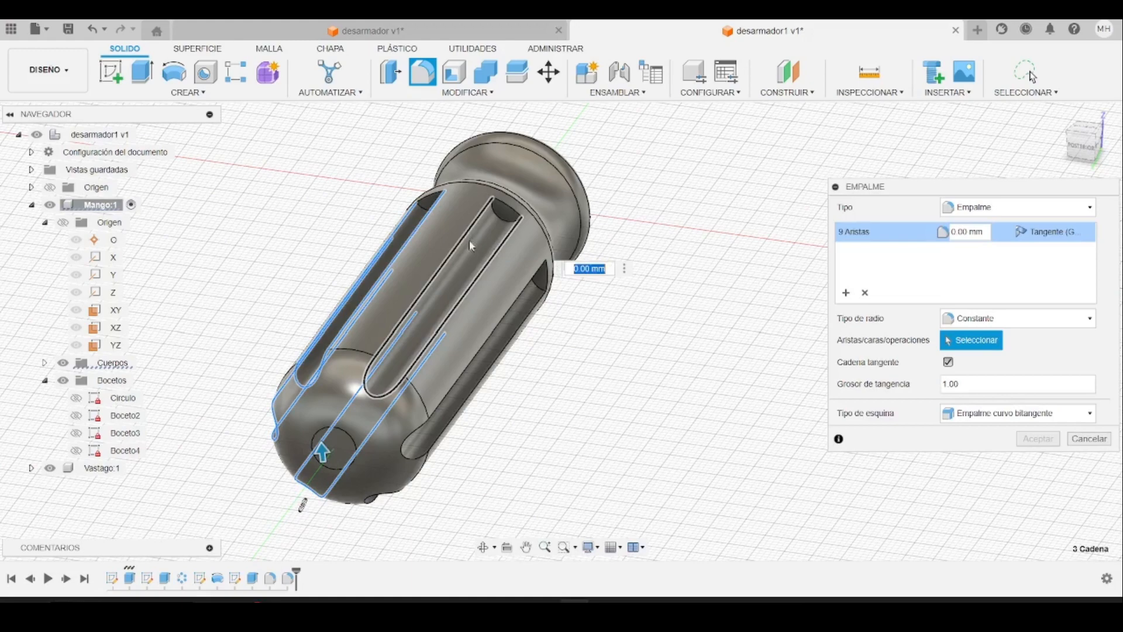
pyautogui.click(506, 315)
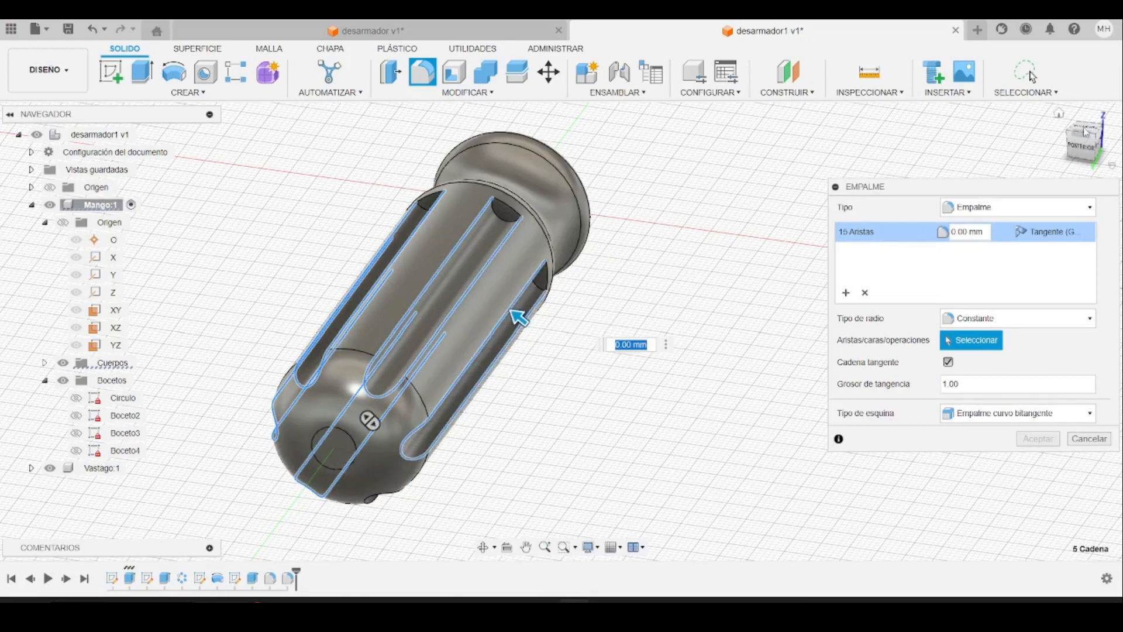
pyautogui.moveTo(1085, 150); pyautogui.dragTo(1063, 120)
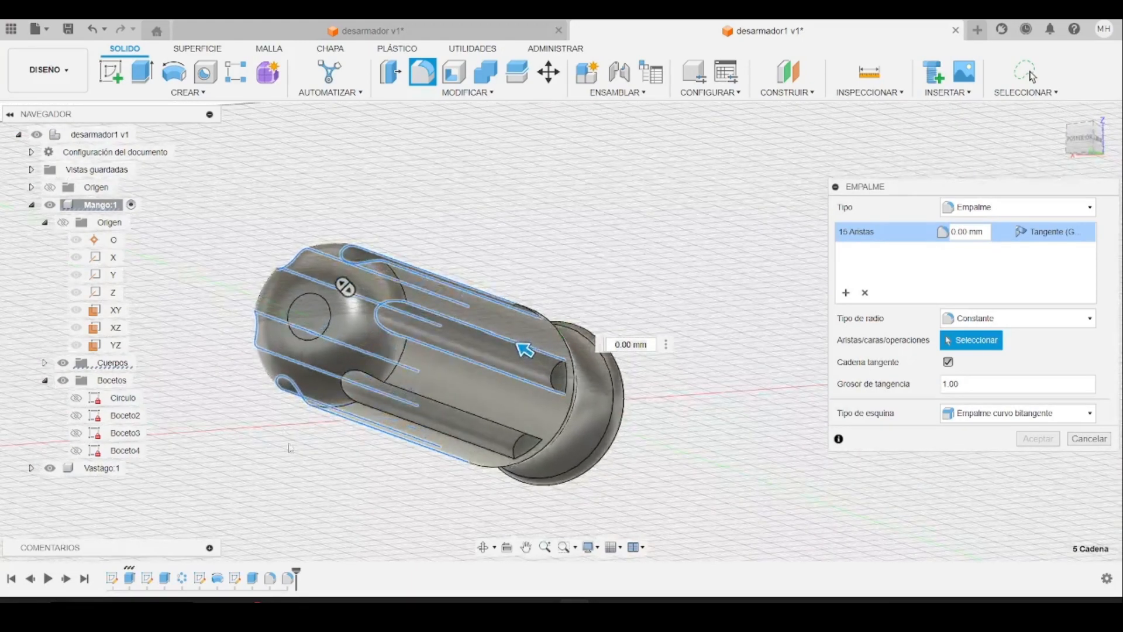
pyautogui.click(440, 406)
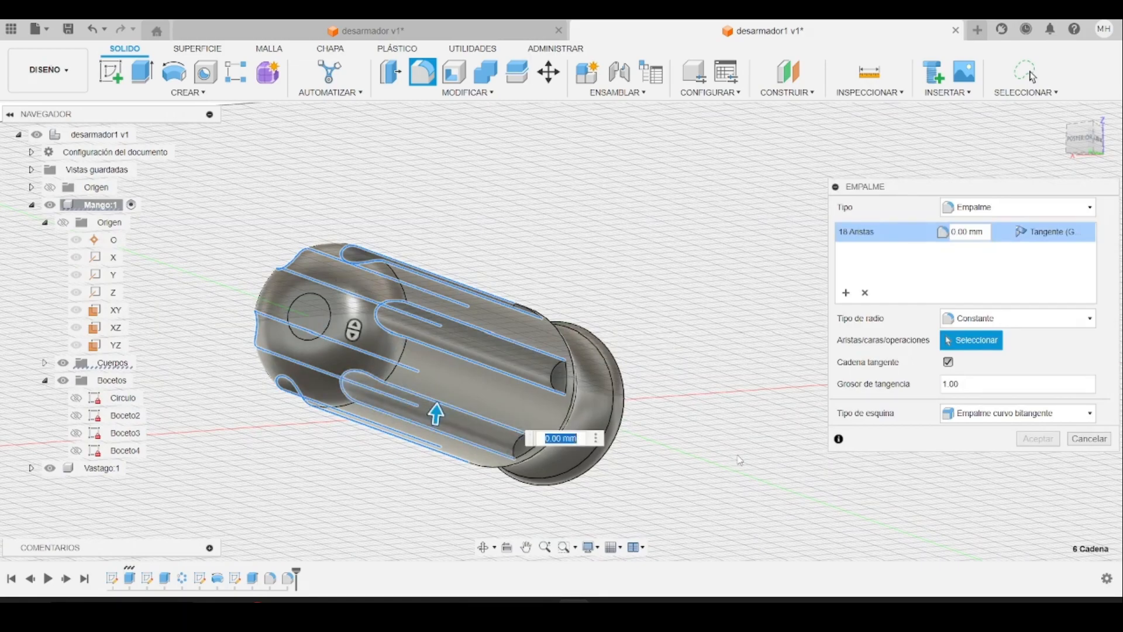
pyautogui.hotkey('alt', 'Tab')
pyautogui.hotkey('alt', 'Tab')
pyautogui.write('2')
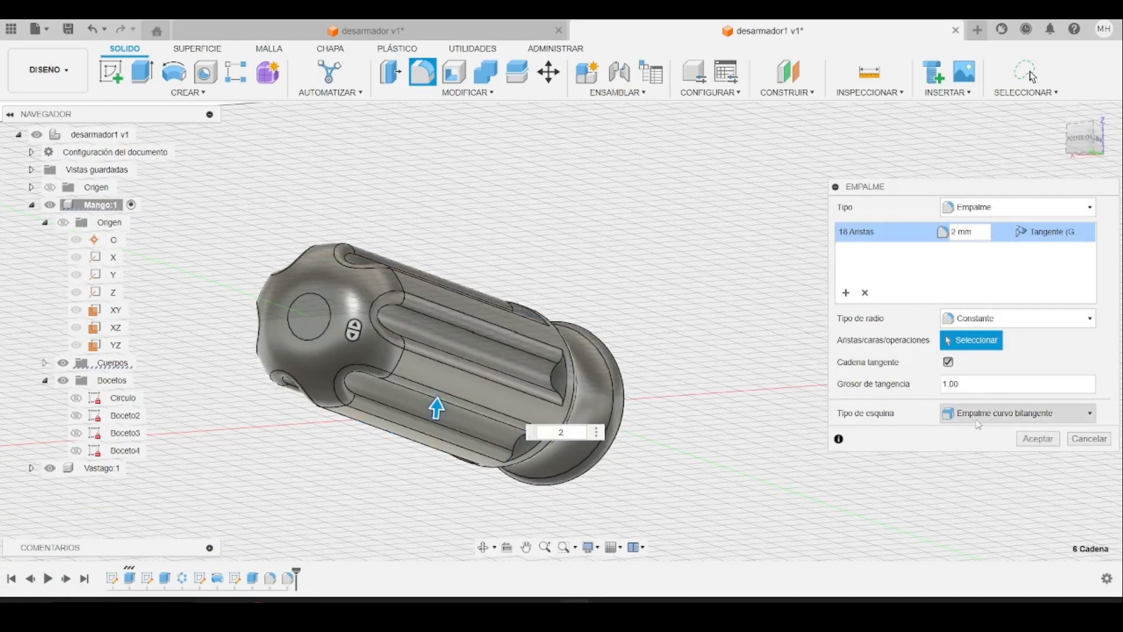
pyautogui.click(1040, 438)
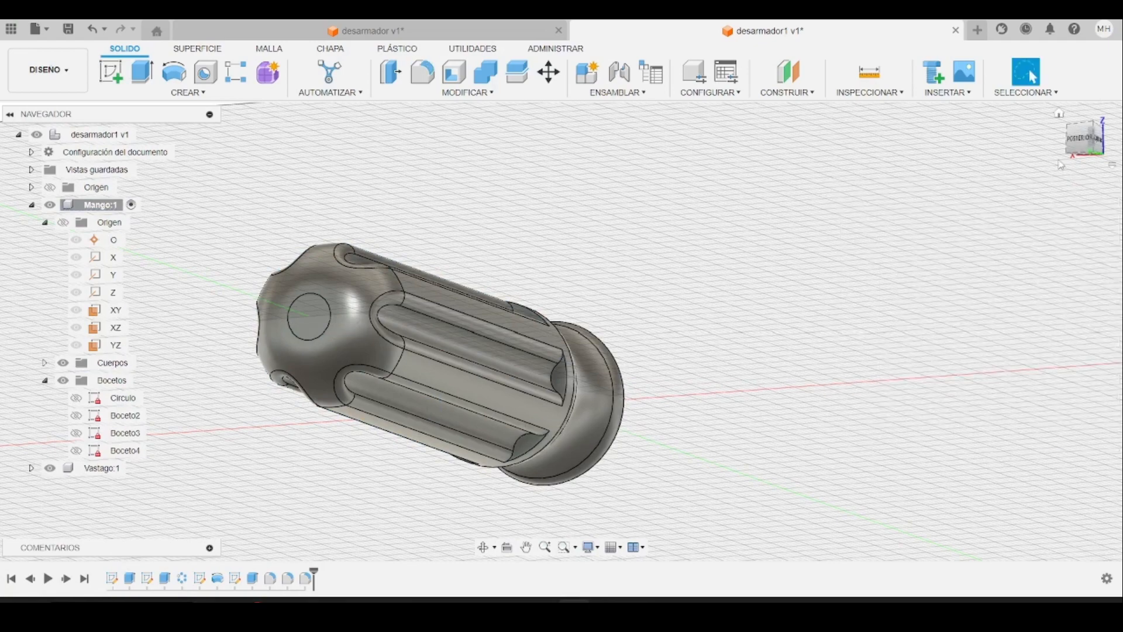
# - Inspect the filleted grooves, read the next fillet instruction in Foxit PDF Reader, and return to the handle in Autodesk Fusion
pyautogui.moveTo(1085, 140); pyautogui.dragTo(1065, 163)
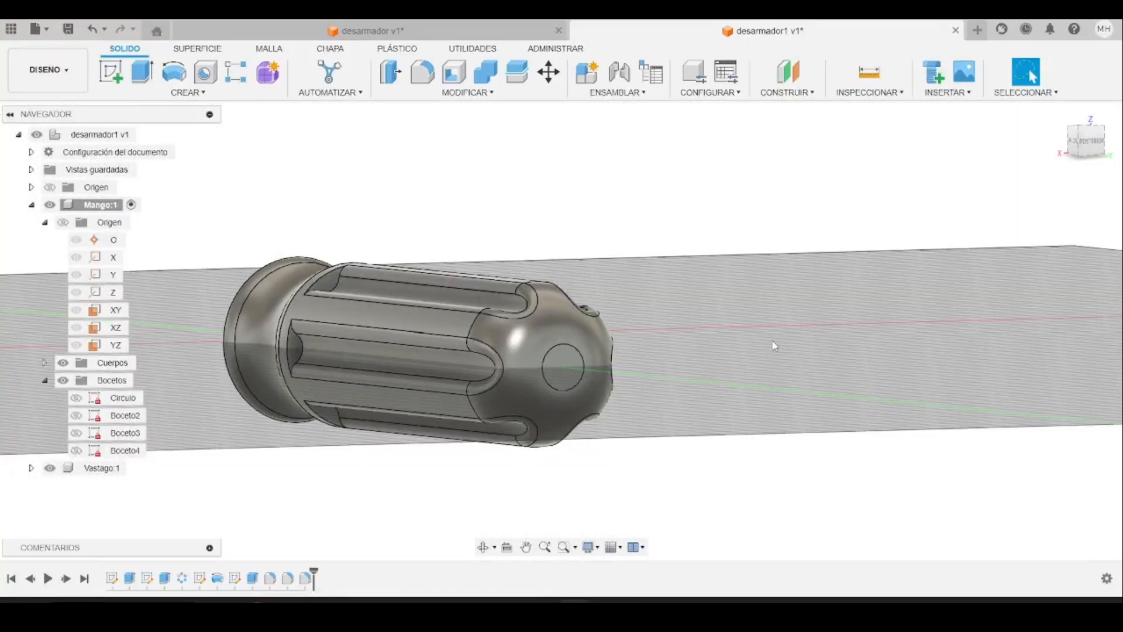
pyautogui.hotkey('alt', 'Tab')
pyautogui.scroll(-10, 689, 322)
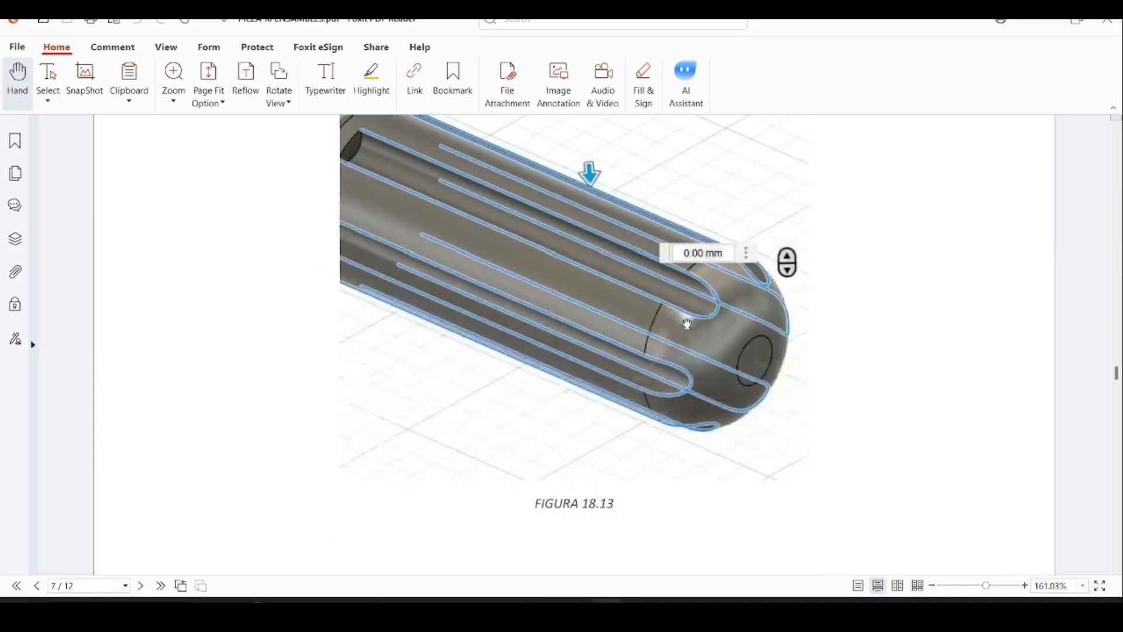
pyautogui.hotkey('alt', 'Tab')
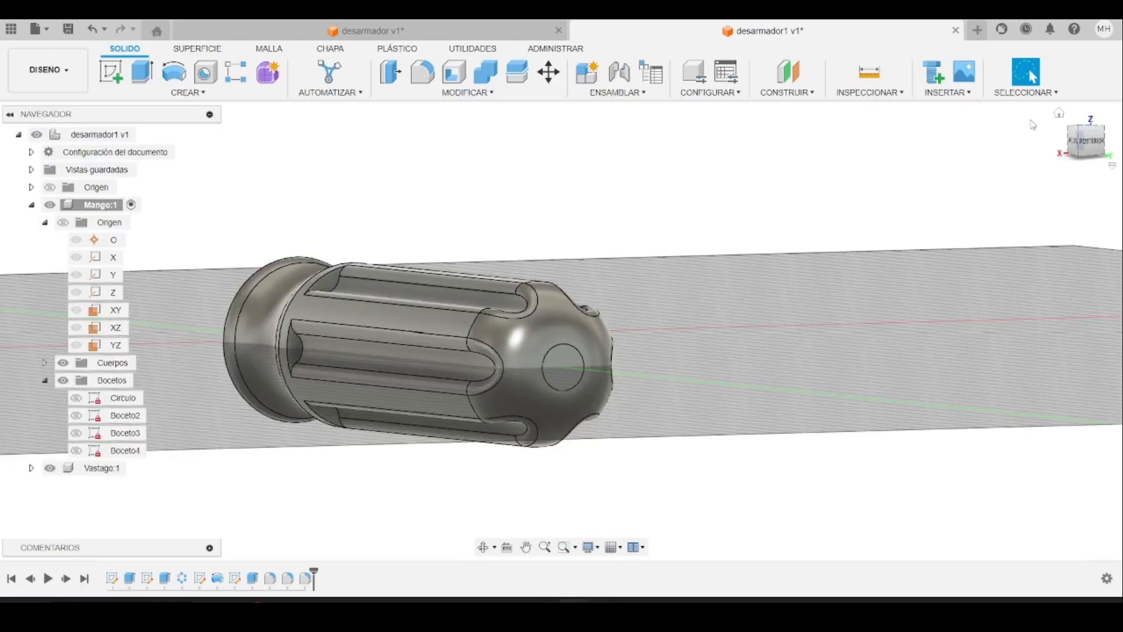
# - Fillet the six grip groove end edges nearest the handle's neck with a 1 mm radius
pyautogui.click(1059, 114)
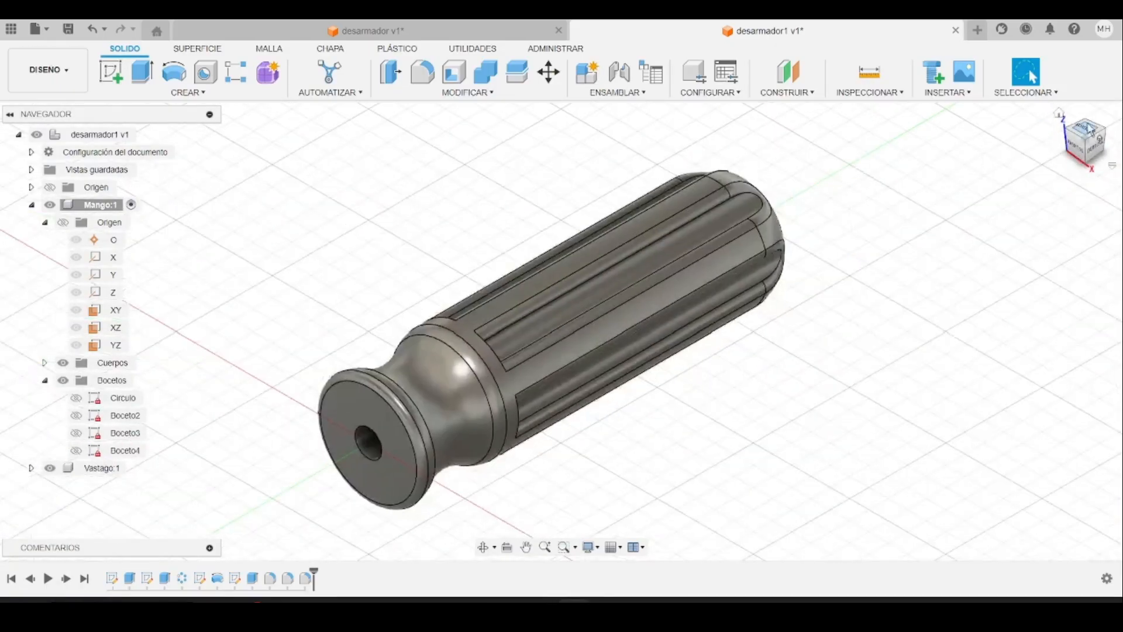
pyautogui.keyDown('shift'); pyautogui.moveTo(563, 320); pyautogui.dragTo(560, 331, button='middle'); pyautogui.keyUp('shift')
pyautogui.click(422, 72)
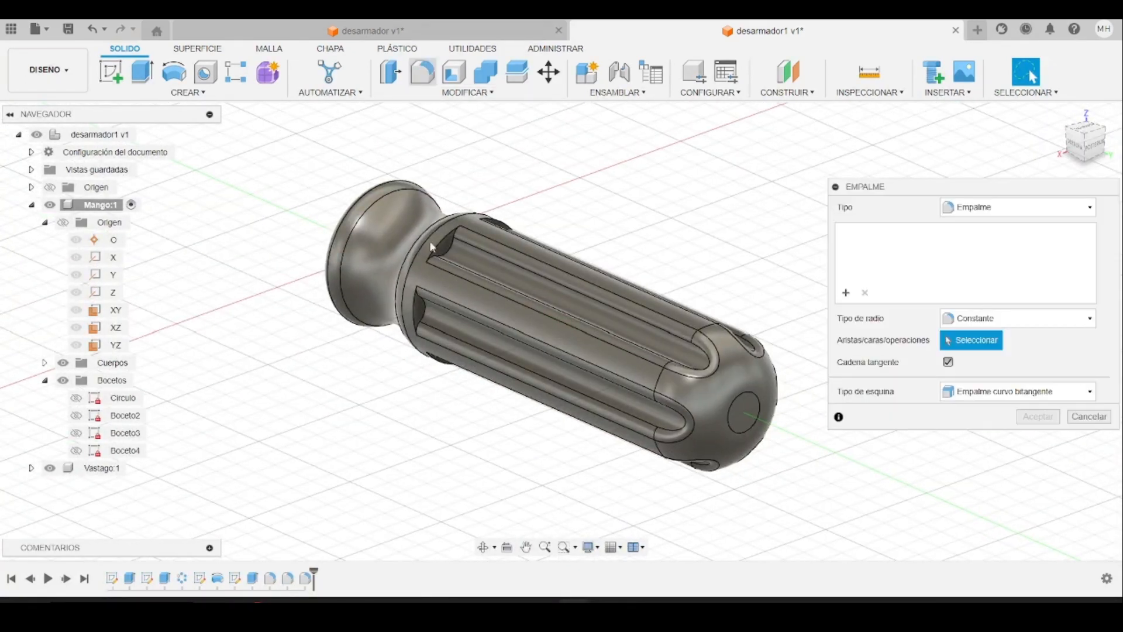
pyautogui.click(445, 248)
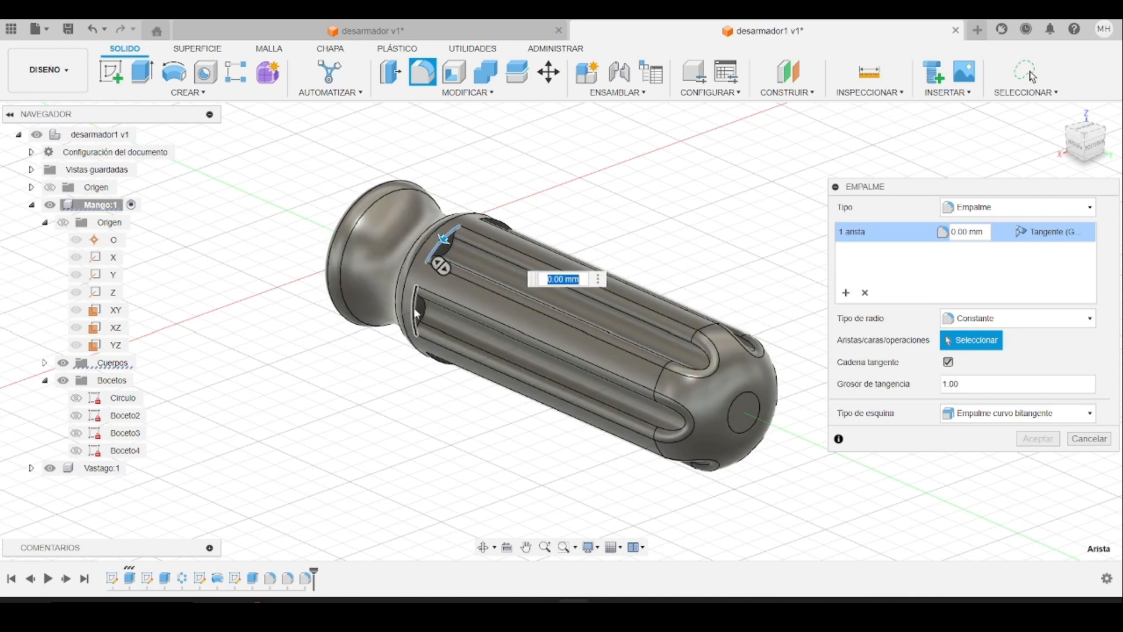
pyautogui.click(414, 310)
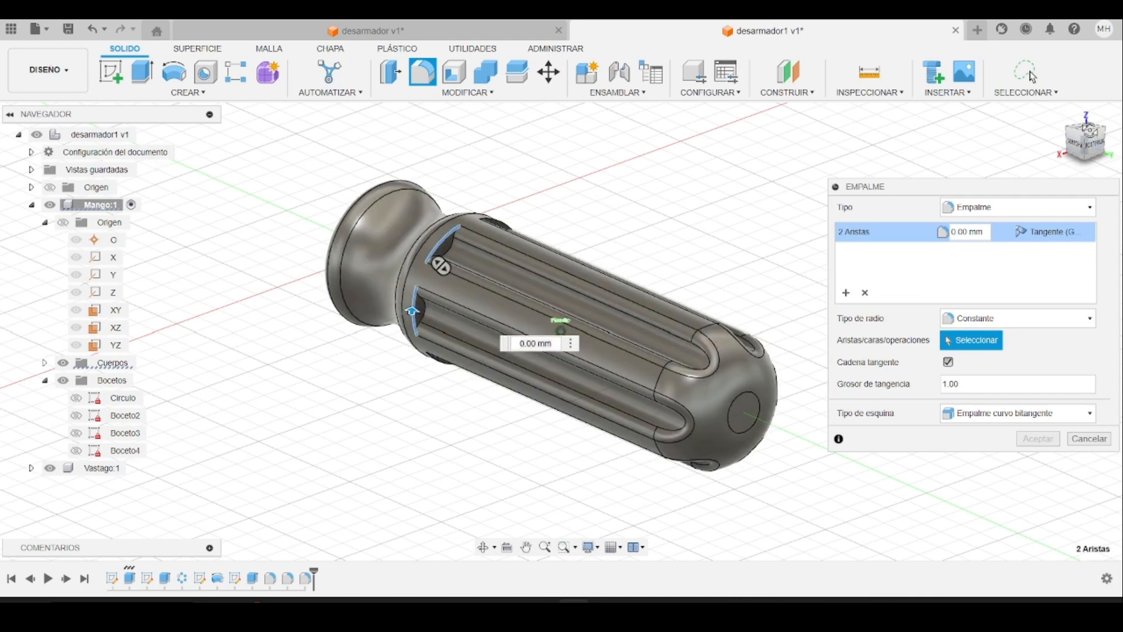
pyautogui.keyDown('shift'); pyautogui.moveTo(412, 310); pyautogui.dragTo(665, 411, button='middle'); pyautogui.keyUp('shift')
pyautogui.click(458, 424)
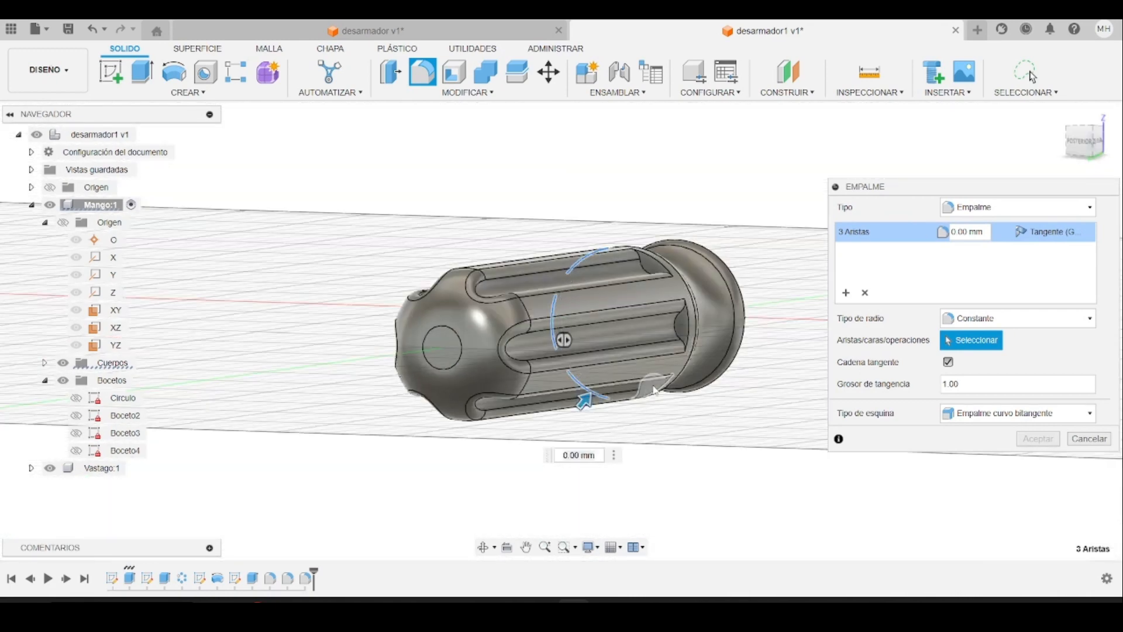
pyautogui.click(677, 356)
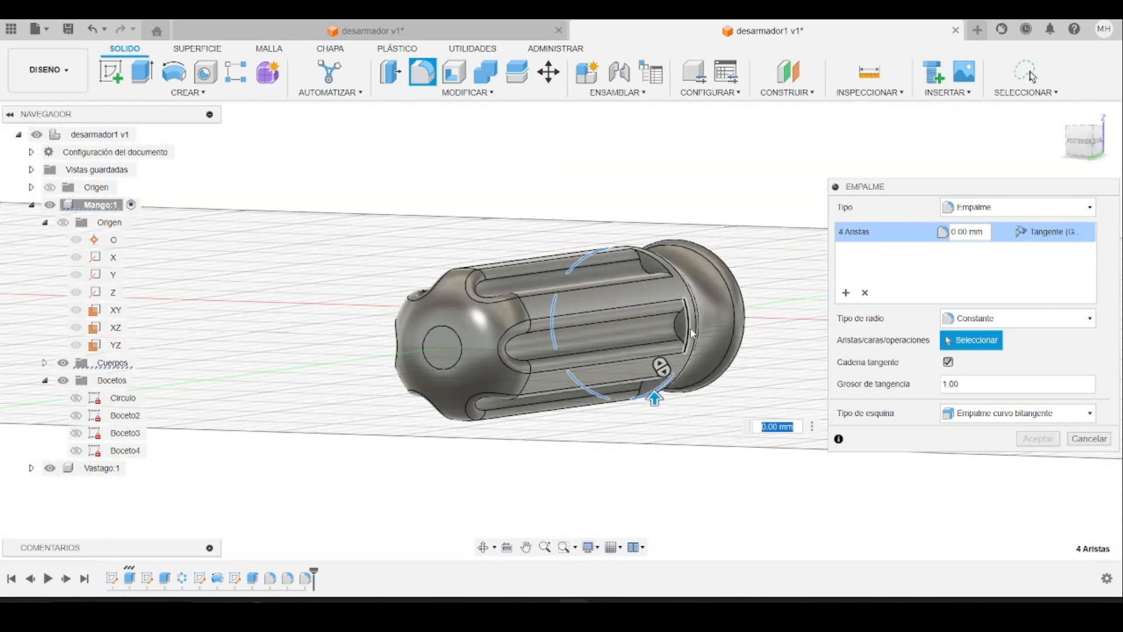
pyautogui.click(691, 332)
pyautogui.click(661, 270)
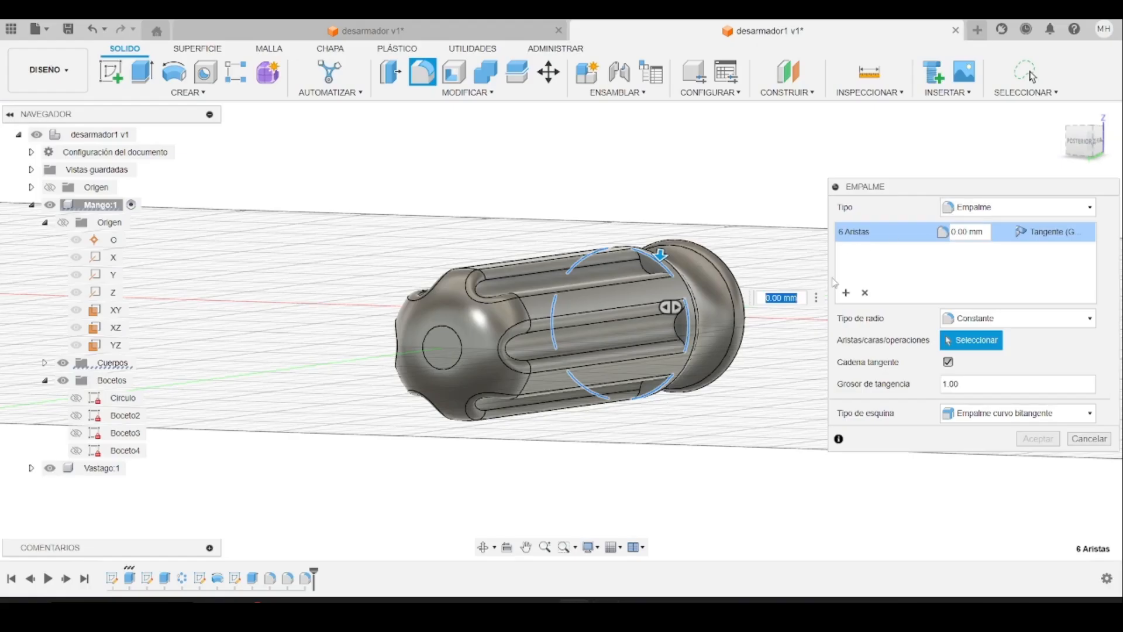
pyautogui.write('1')
pyautogui.click(1038, 439)
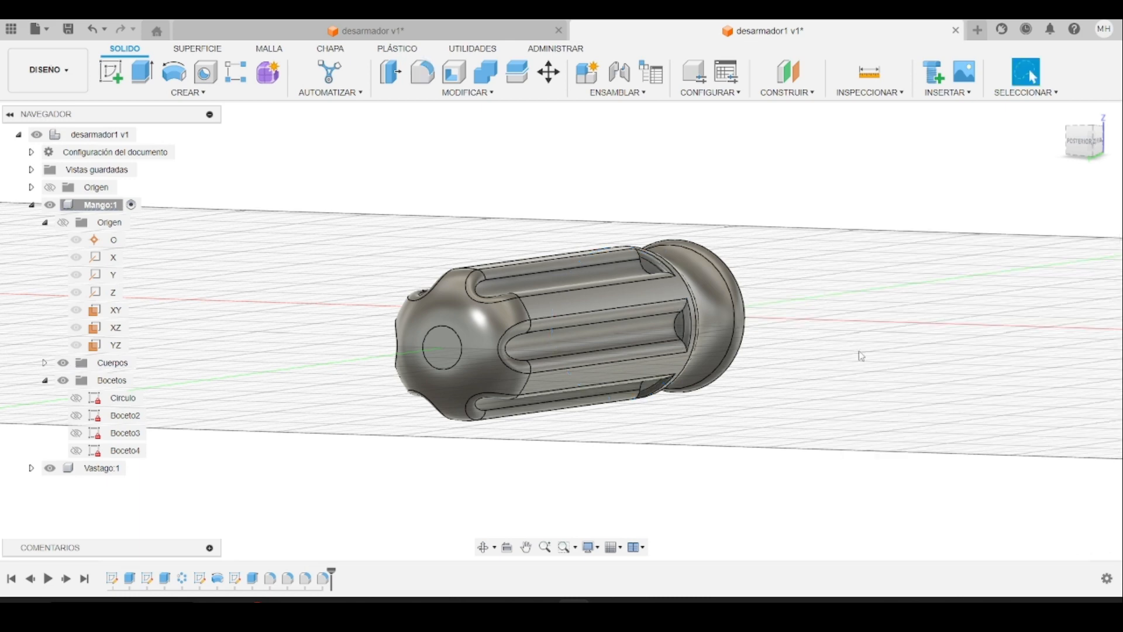
# - Inspect the finished handle, read the Vastago component instructions in Foxit PDF Reader, and return to Autodesk Fusion
pyautogui.click(1079, 155)
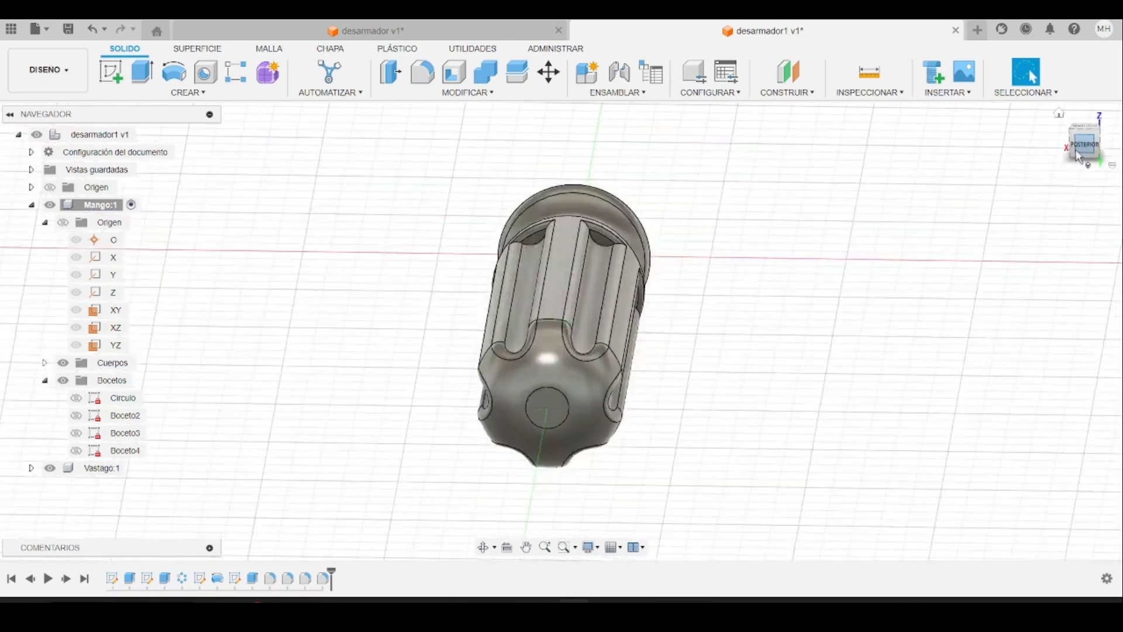
pyautogui.moveTo(1078, 151)
pyautogui.mouseDown()
pyautogui.moveTo(1082, 166)
pyautogui.moveTo(1110, 170)
pyautogui.moveTo(1110, 155)
pyautogui.mouseUp()
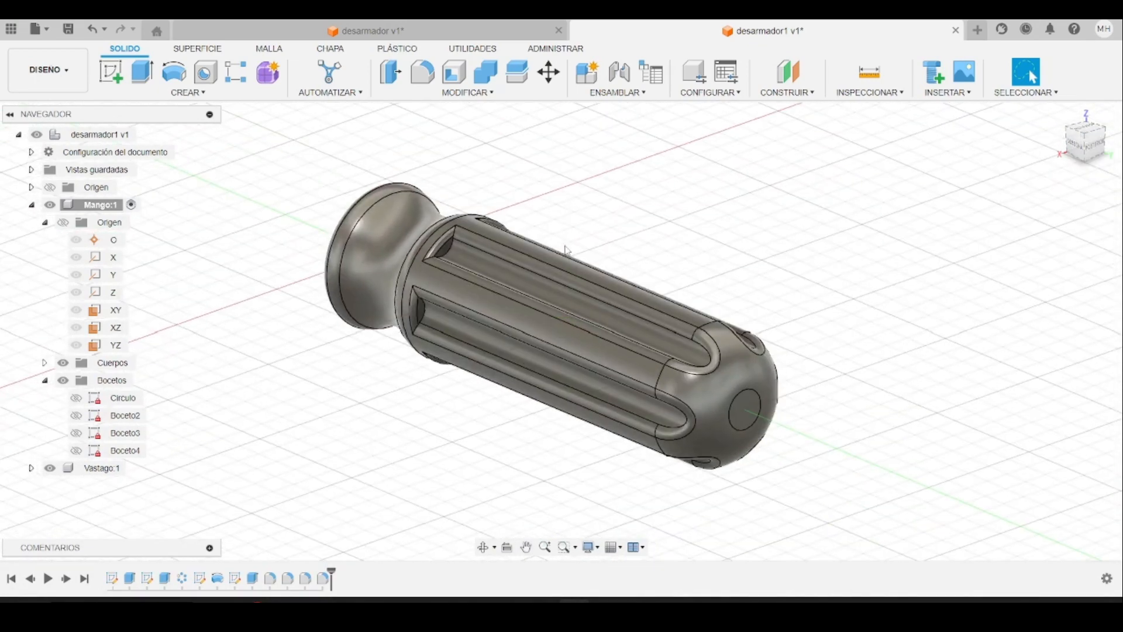
pyautogui.hotkey('alt', 'Tab')
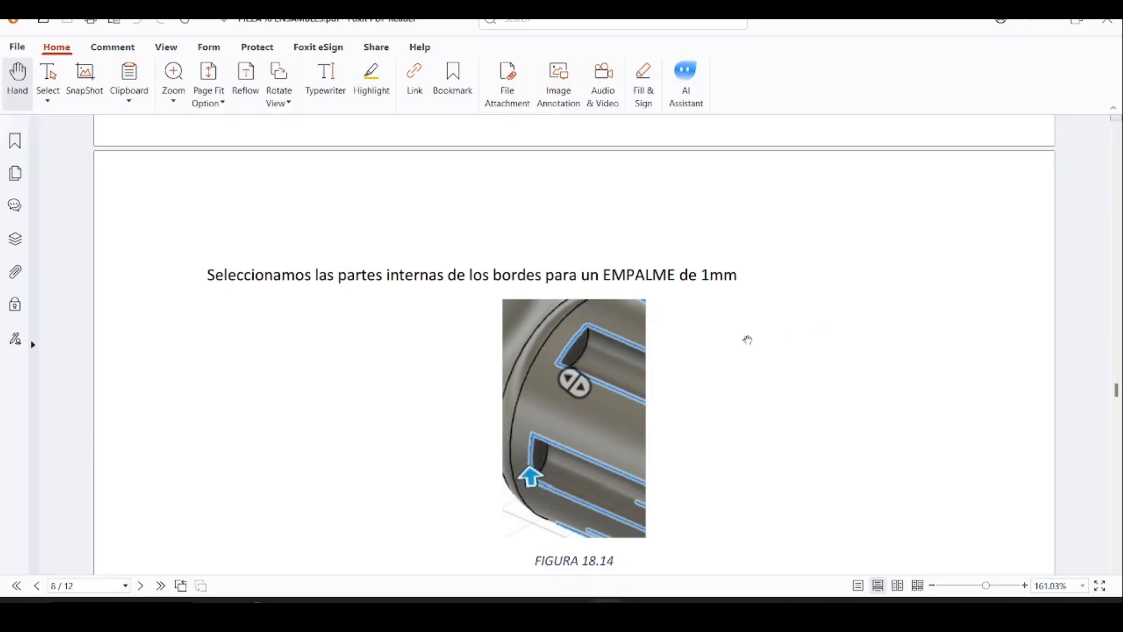
pyautogui.scroll(-3, 706, 363)
pyautogui.scroll(-2, 707, 367)
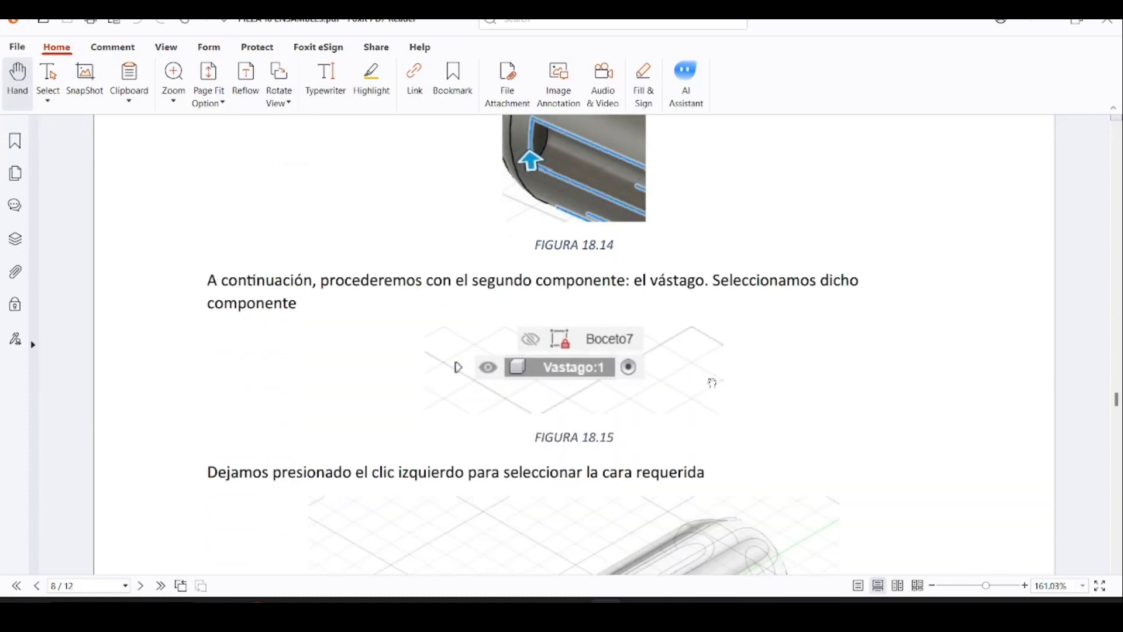
pyautogui.hotkey('alt', 'Tab')
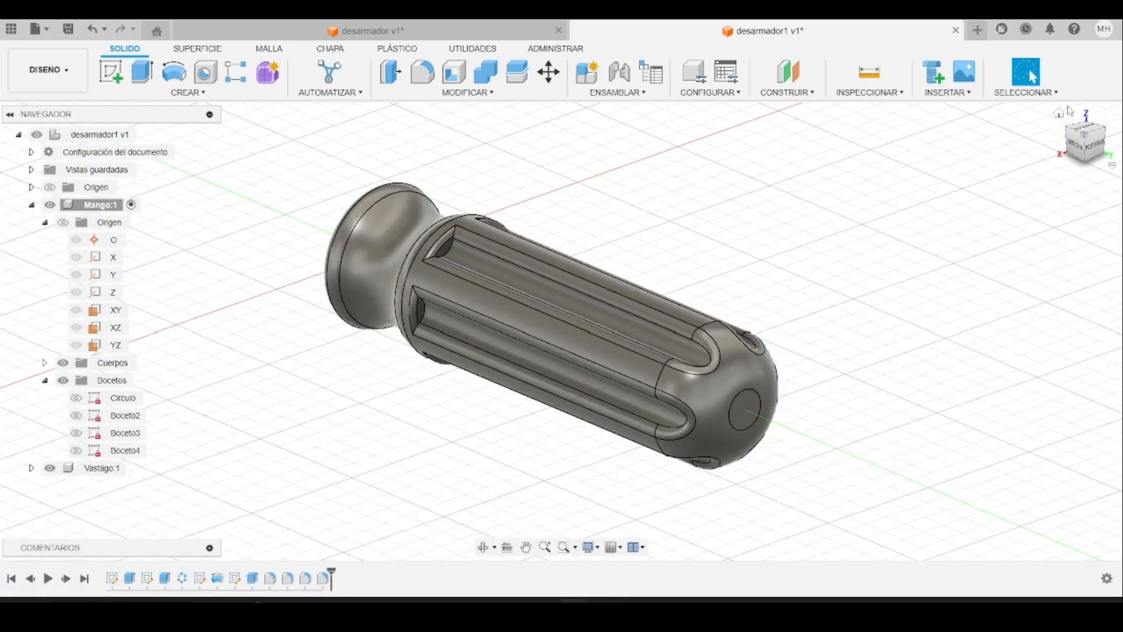
# - Collapse the Mango:1 component, make Vastago:1 the active component with Mango:1 kept visible, and expand its contents
pyautogui.click(1060, 113)
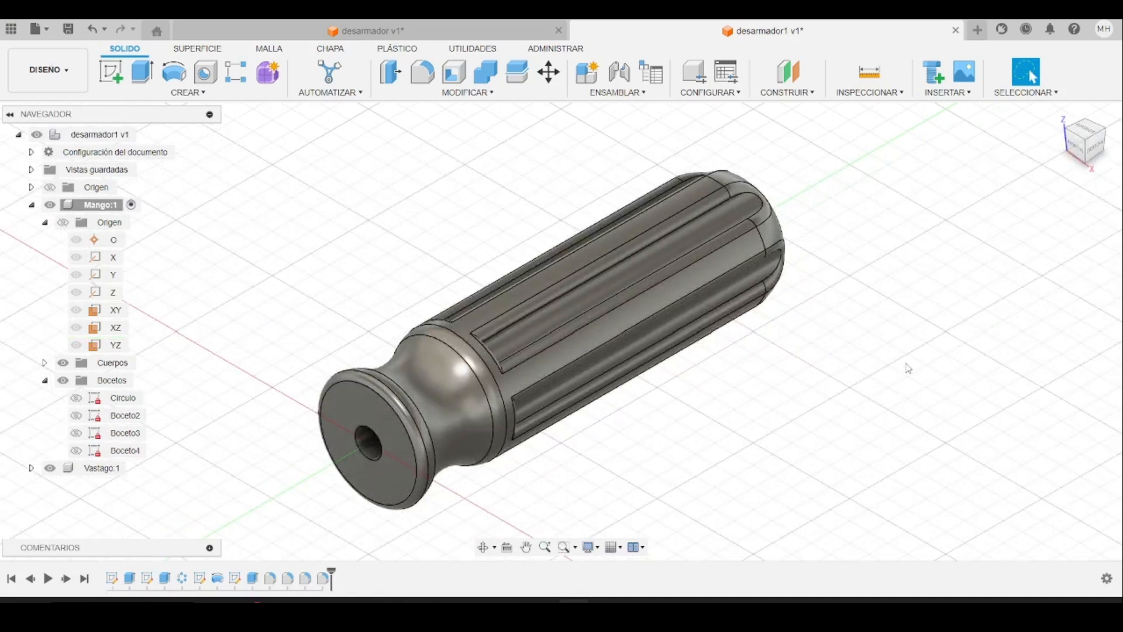
pyautogui.click(133, 475)
pyautogui.click(32, 205)
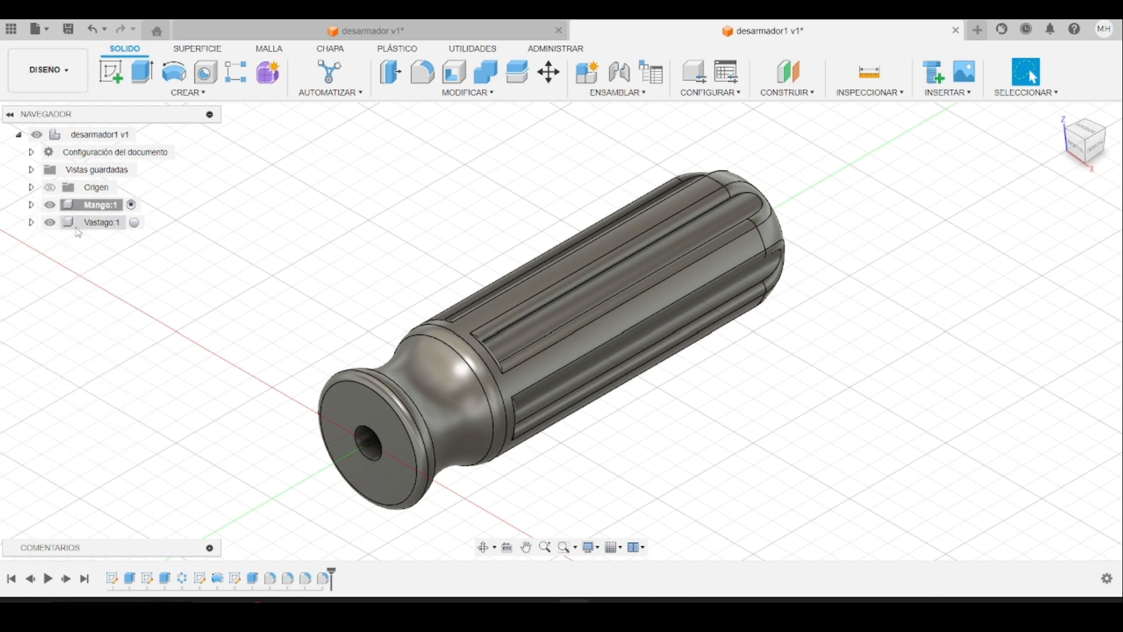
pyautogui.click(135, 222)
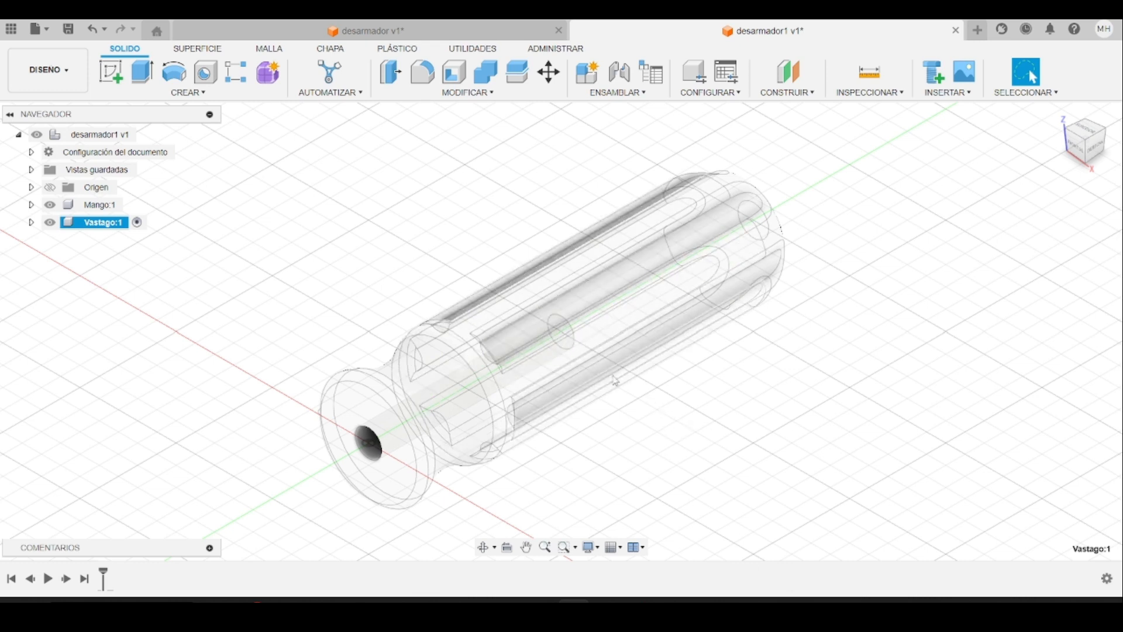
pyautogui.click(49, 206)
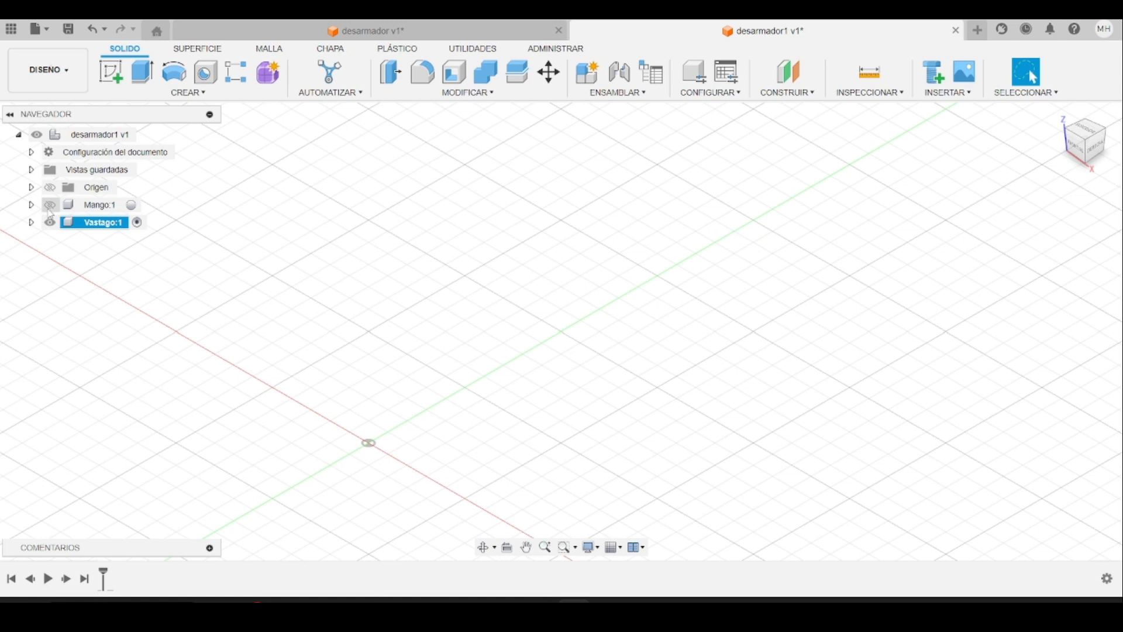
pyautogui.click(50, 205)
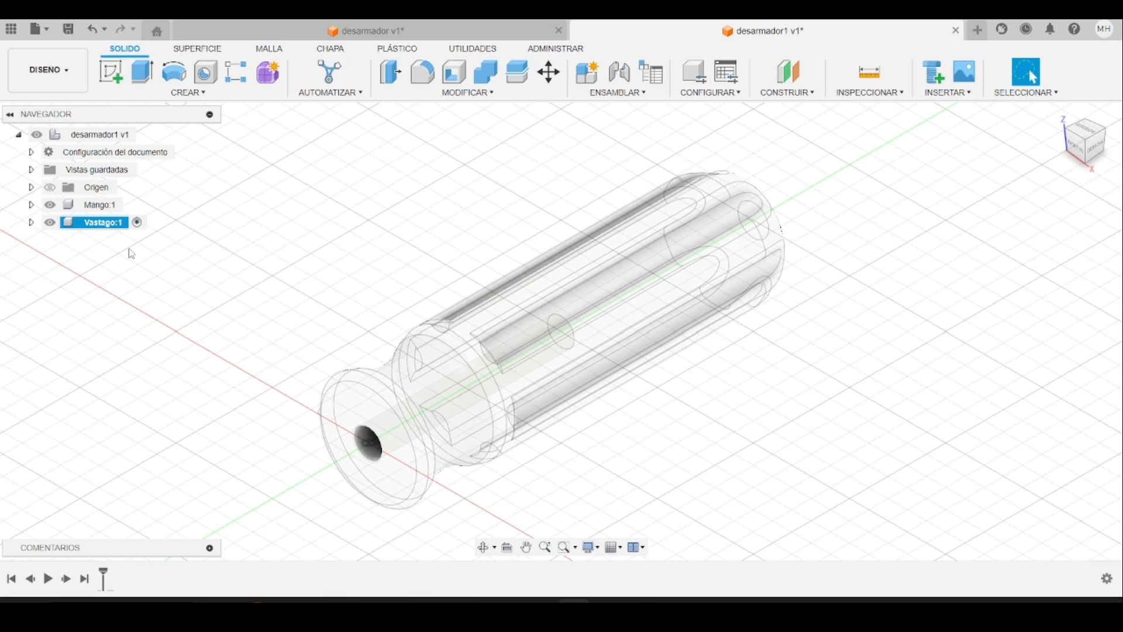
pyautogui.click(31, 223)
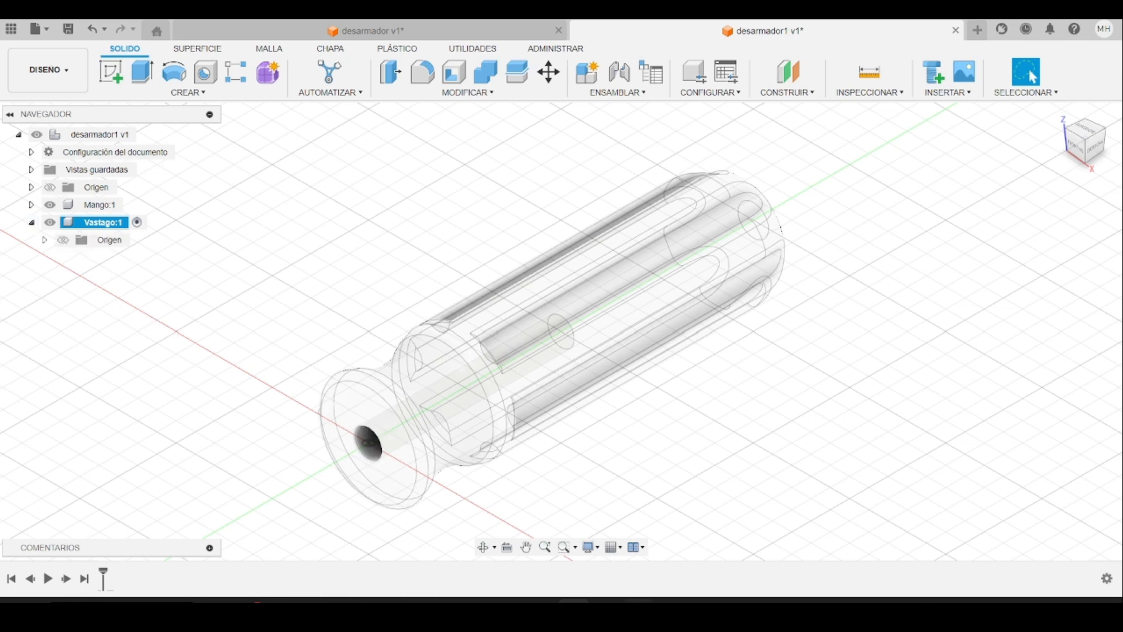
# - Check the face-selection instruction in Foxit PDF Reader, return to Autodesk Fusion, and select the hidden circular face at the inner end of the handle's bore
pyautogui.click(606, 600)
pyautogui.scroll(-3, 649, 489)
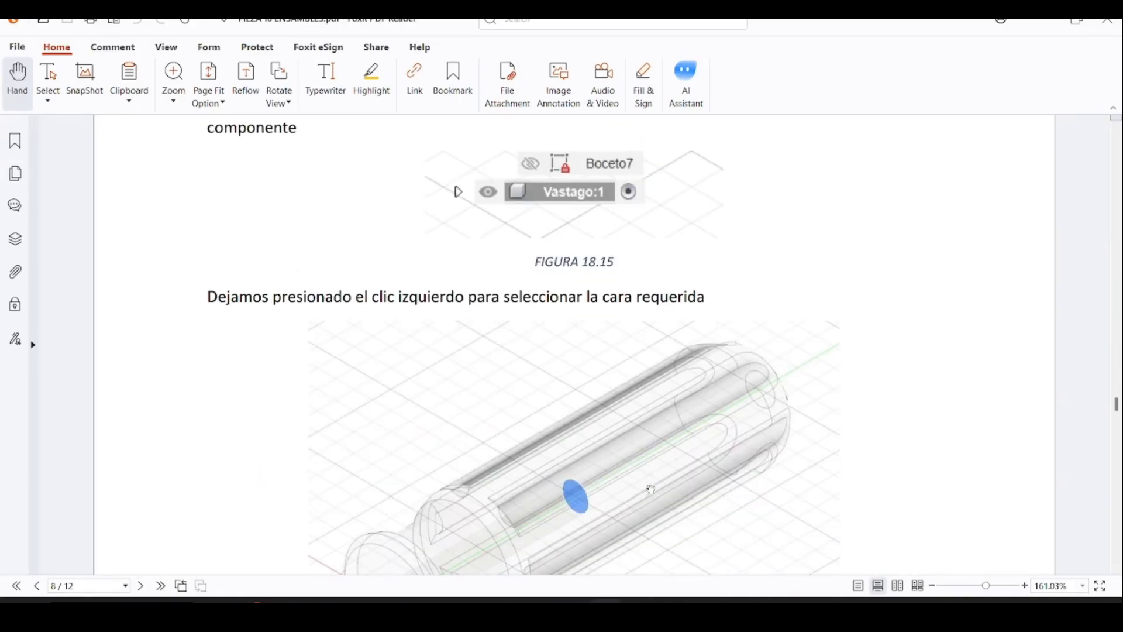
pyautogui.scroll(-2, 651, 489)
pyautogui.click(606, 600)
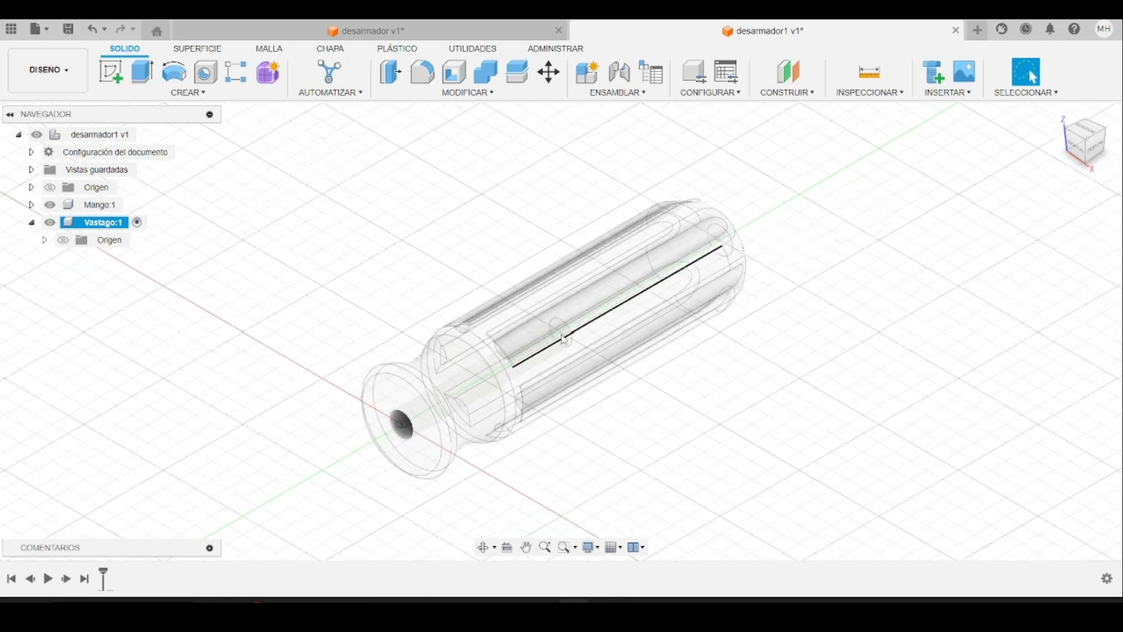
pyautogui.scroll(8, 560, 341)
pyautogui.scroll(-10, 563, 339)
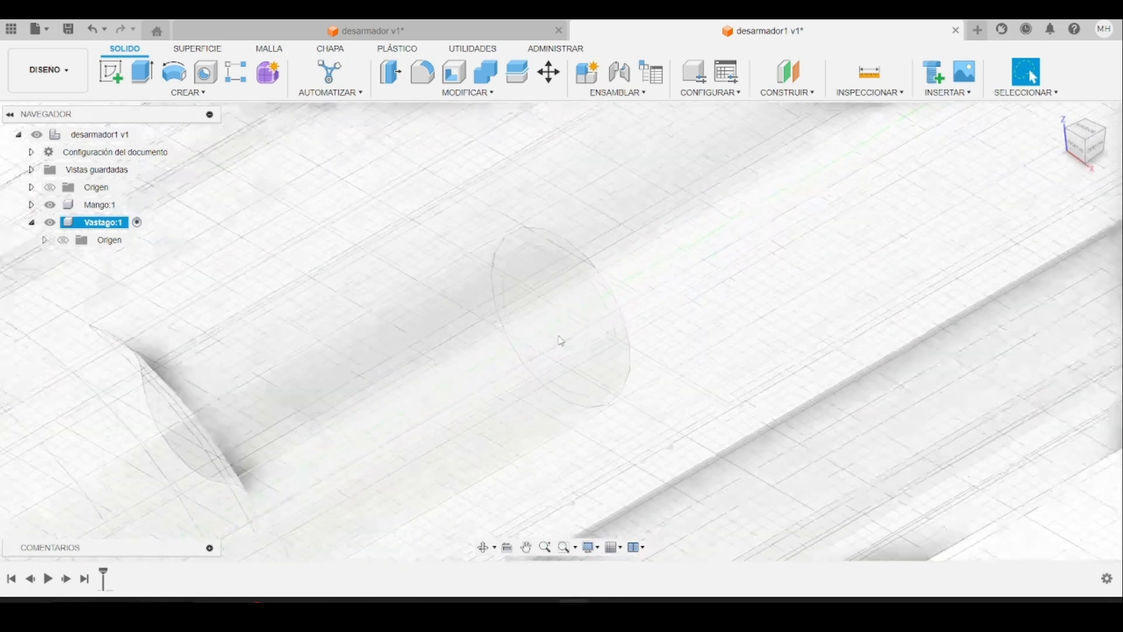
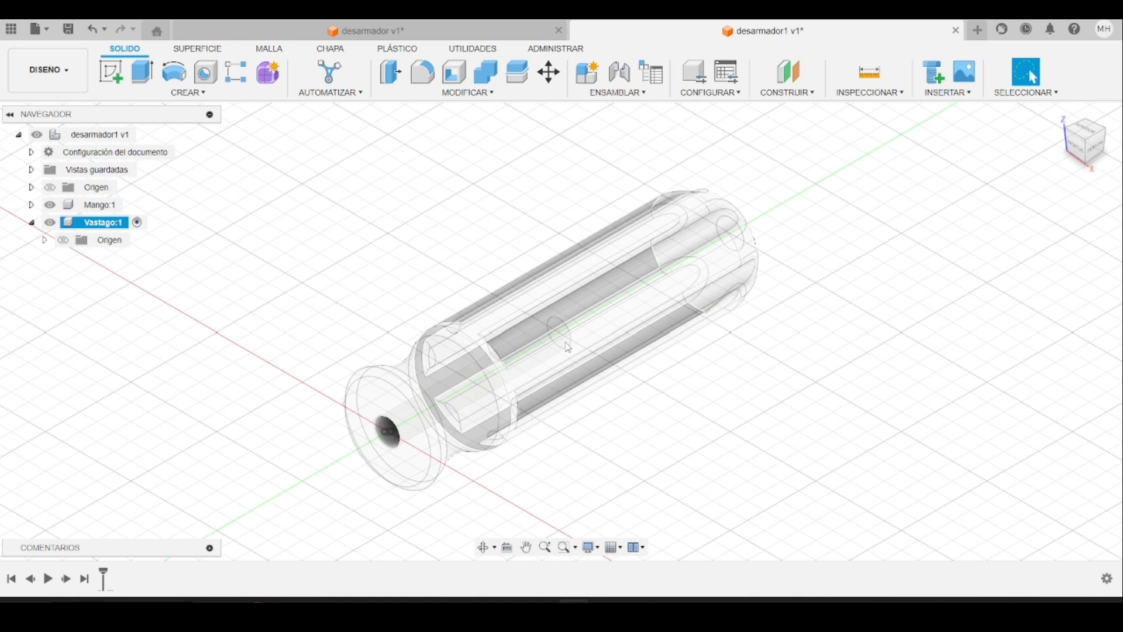
pyautogui.click(568, 348)
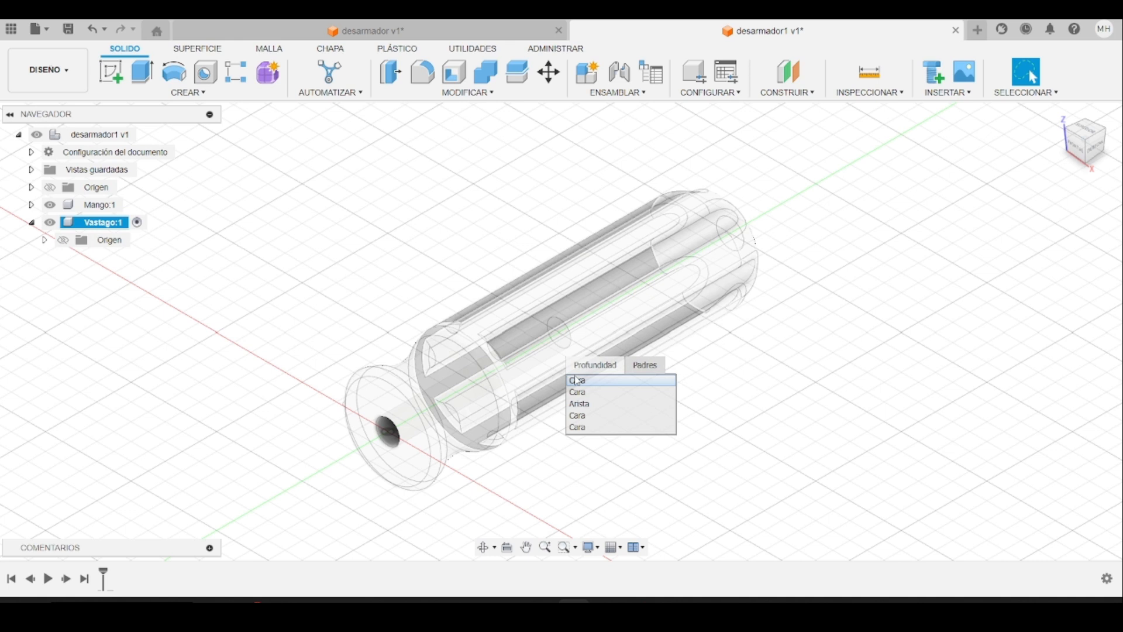
pyautogui.click(589, 416)
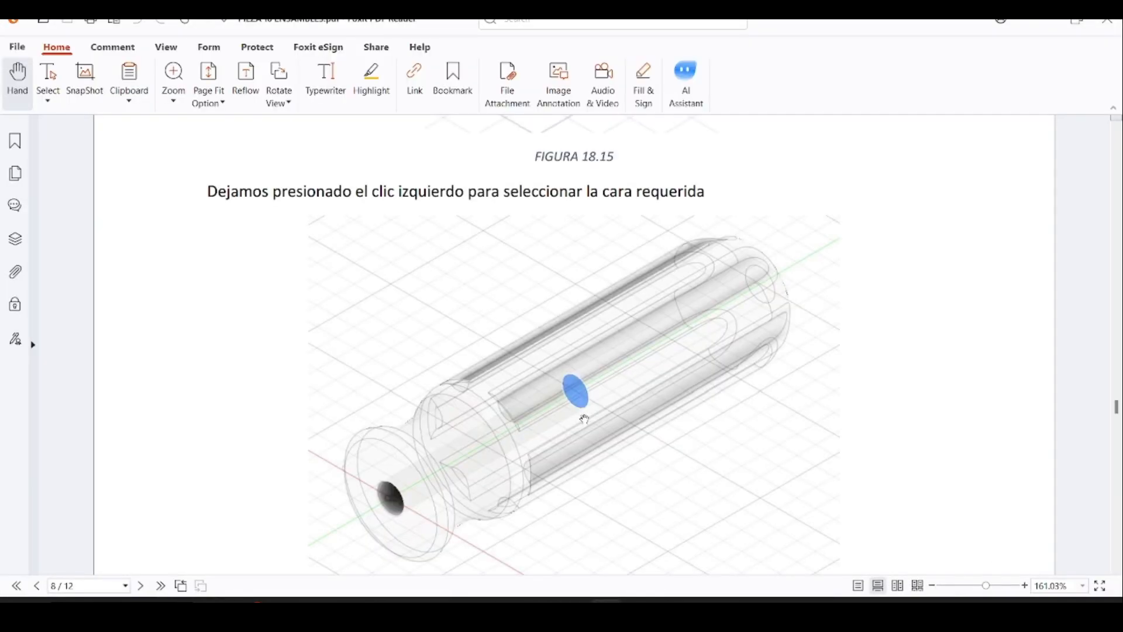
# - Read the sketch and projection instruction in Foxit PDF Reader, and create a sketch on the bore's inner end face in Autodesk Fusion
pyautogui.scroll(-10, 584, 419)
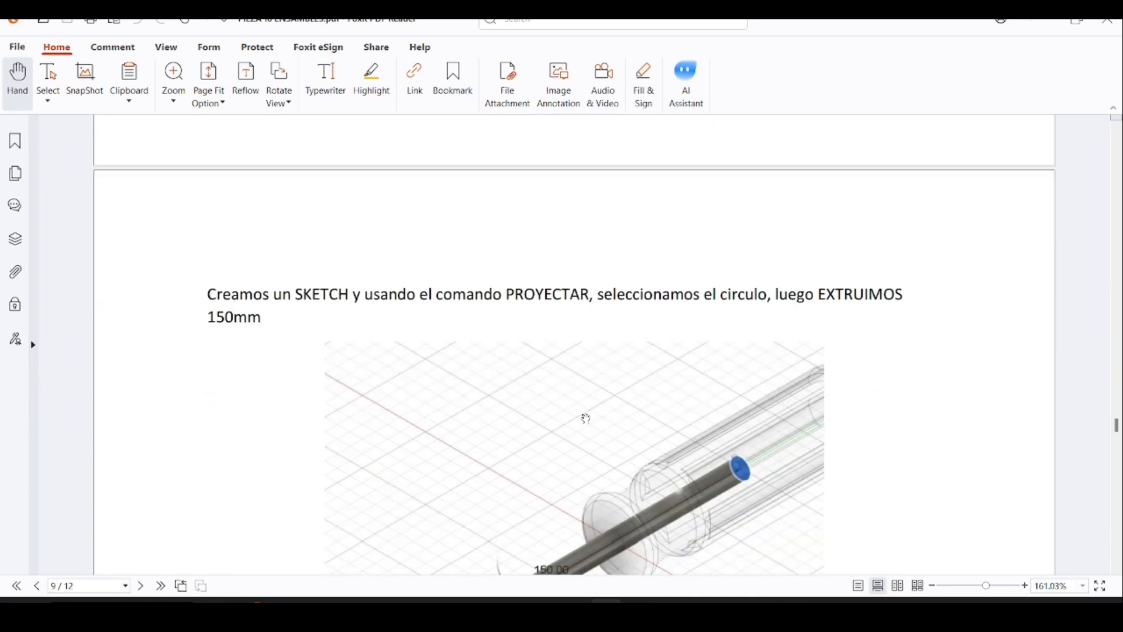
pyautogui.scroll(-3, 585, 418)
pyautogui.hotkey('alt', 'Tab')
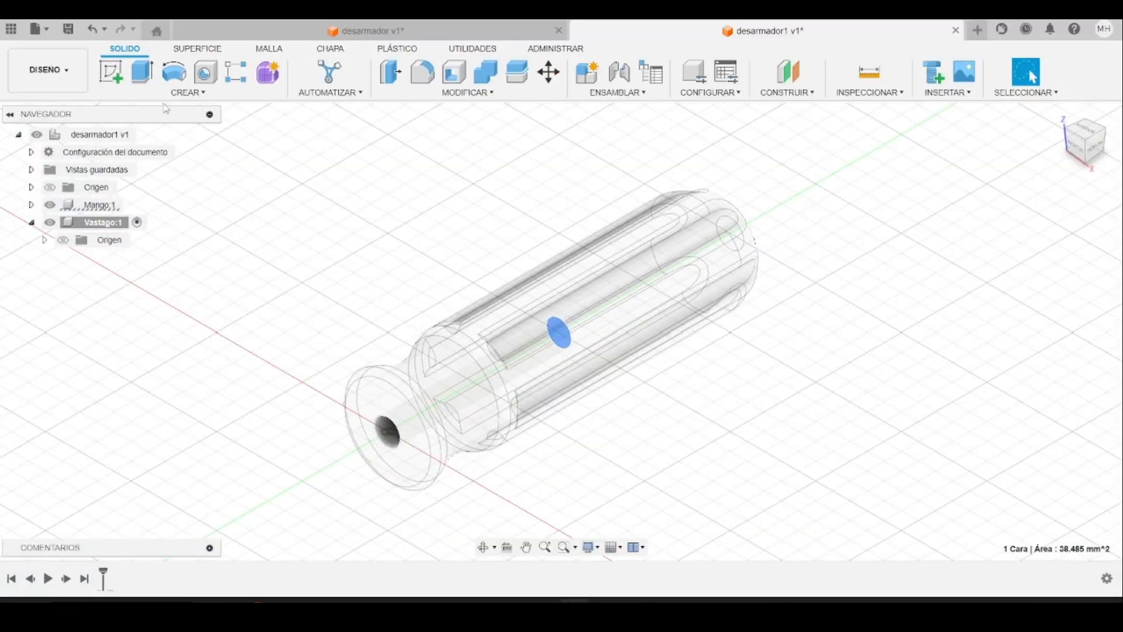
pyautogui.click(114, 78)
pyautogui.click(559, 333)
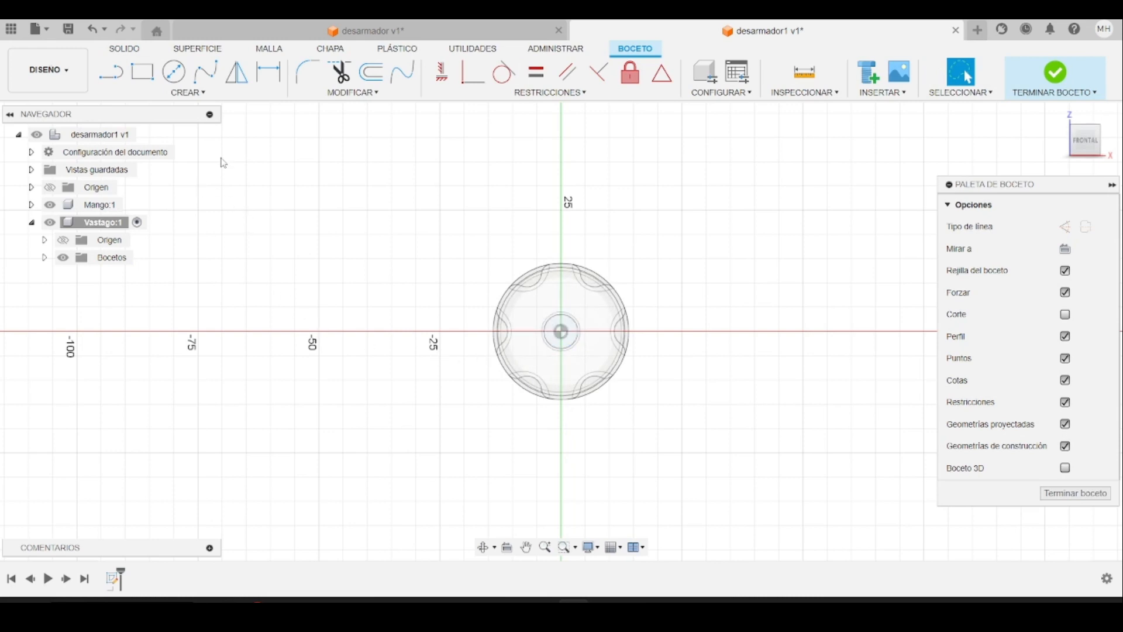
# - Project the circular edge of the handle's bore into the sketch, keeping the projection link on
pyautogui.click(180, 93)
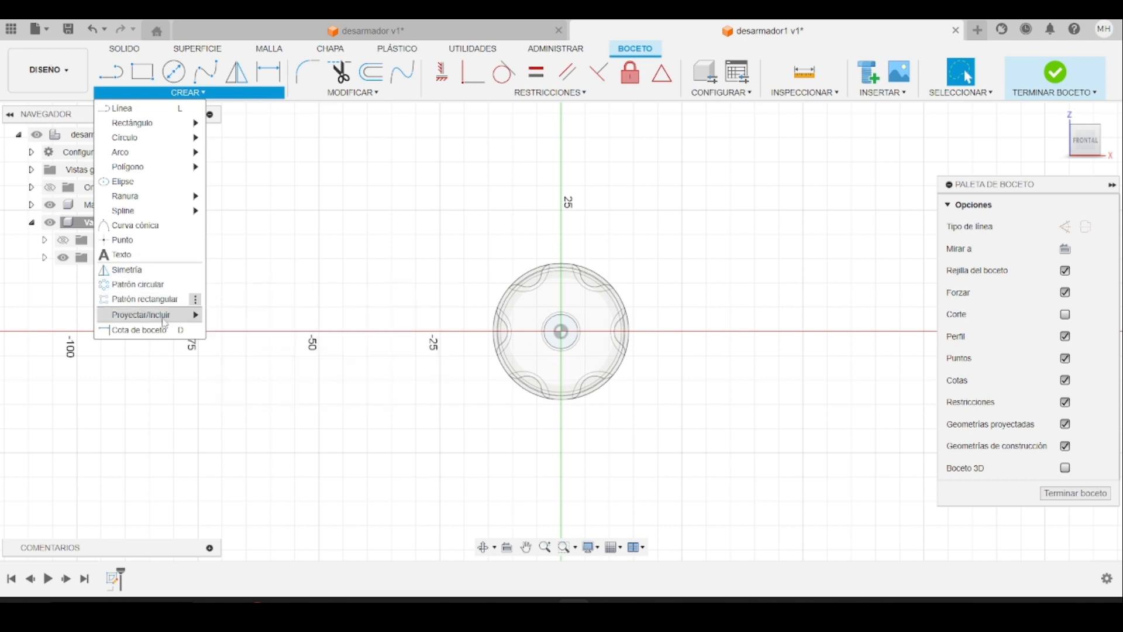
pyautogui.moveTo(179, 316)
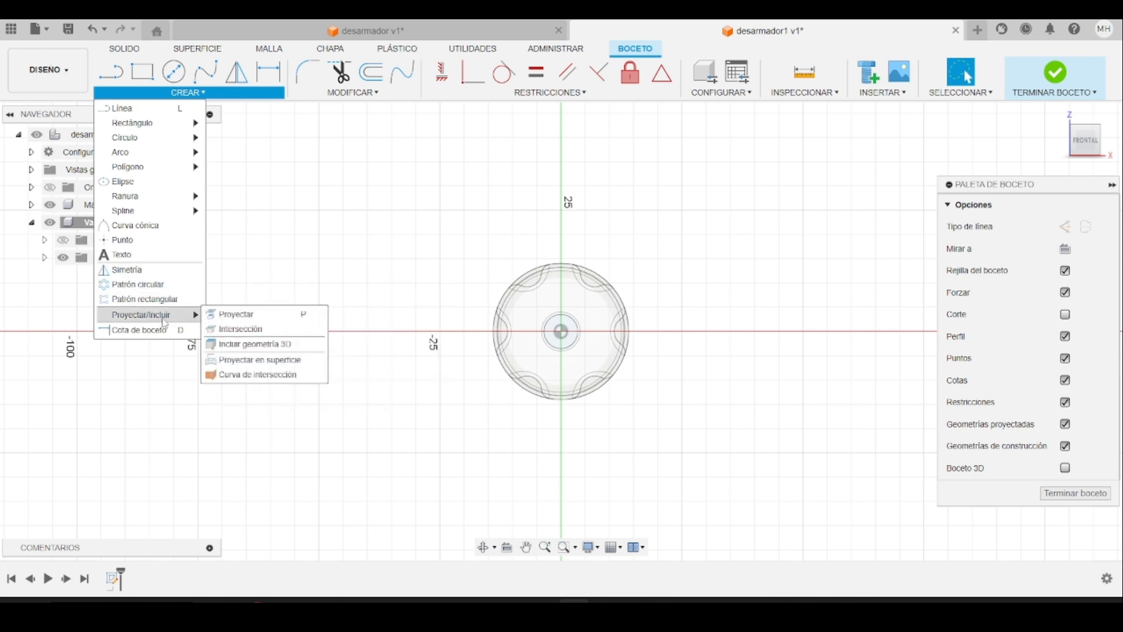
pyautogui.click(236, 320)
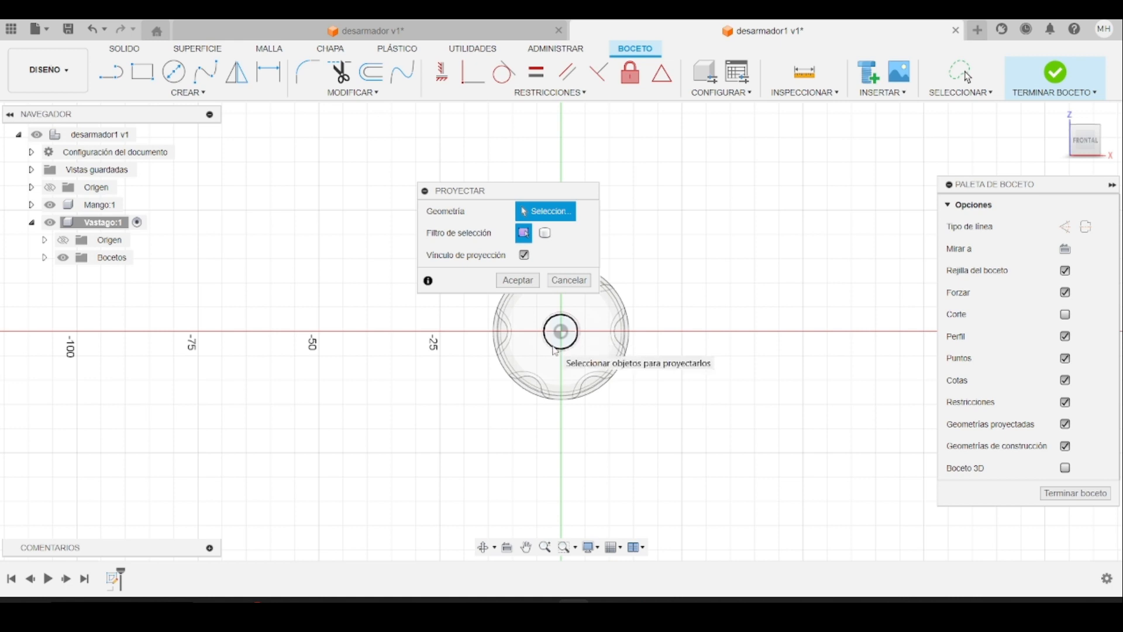
pyautogui.click(556, 349)
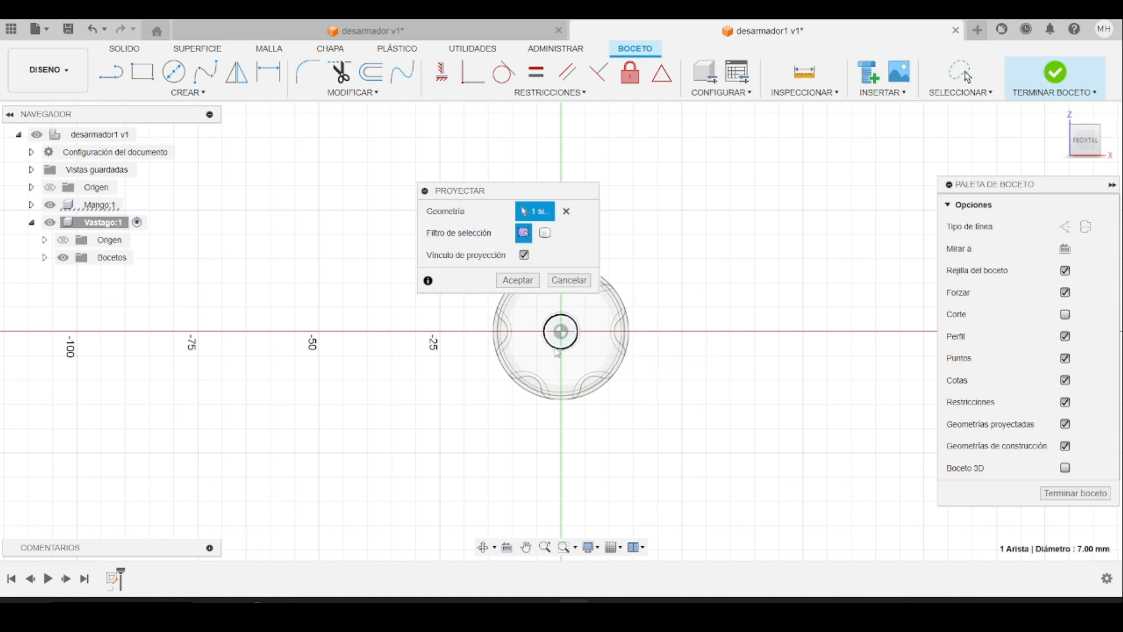
pyautogui.click(519, 281)
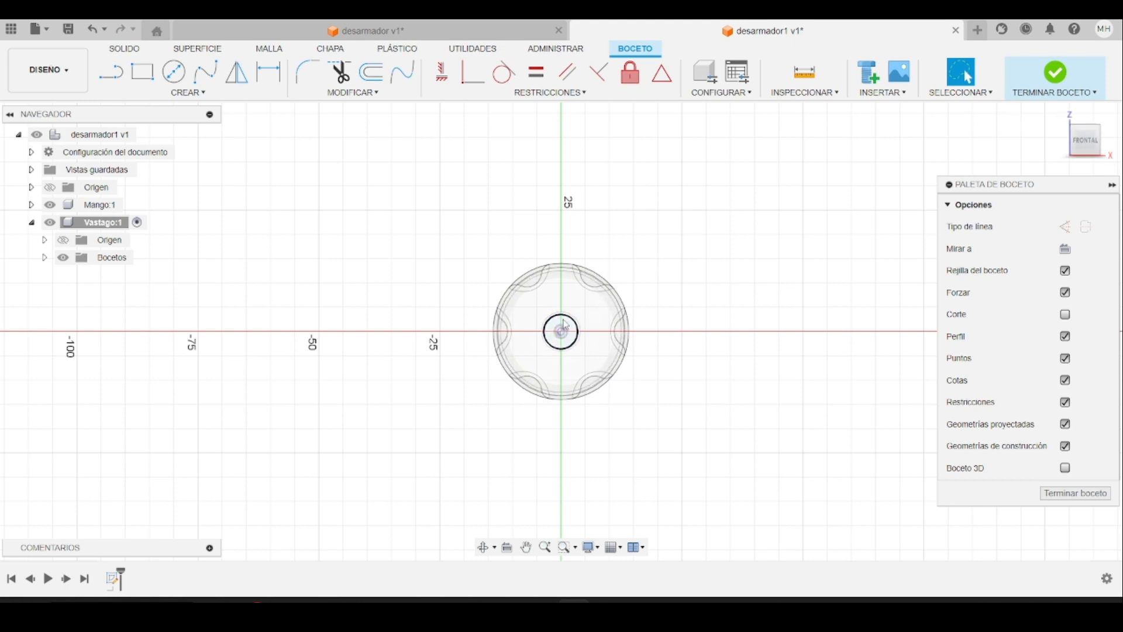
# - Start extruding the projected circle profile out through the handle's collar, about 80 mm long
pyautogui.click(550, 346)
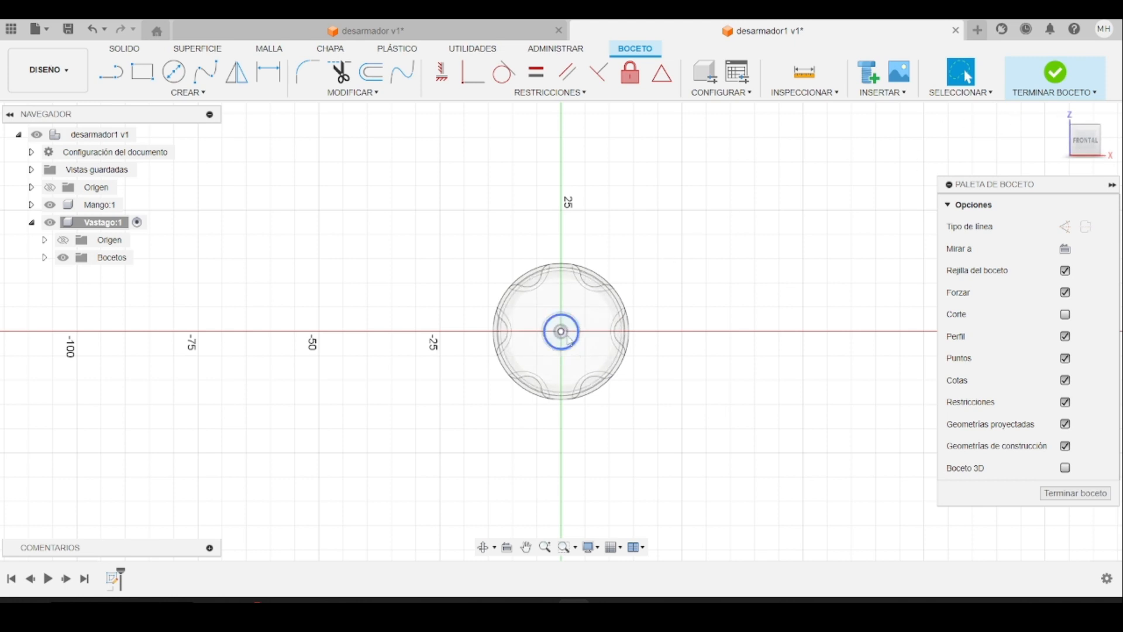
pyautogui.click(563, 333)
pyautogui.click(695, 293)
pyautogui.click(125, 50)
pyautogui.click(142, 72)
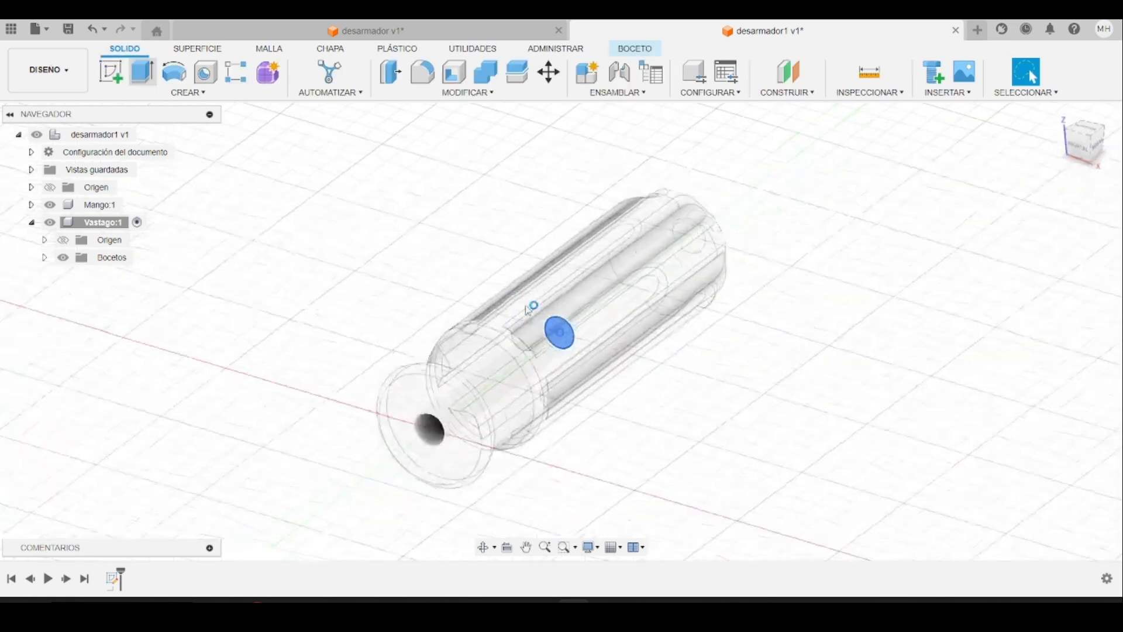
pyautogui.moveTo(558, 345); pyautogui.dragTo(255, 458)
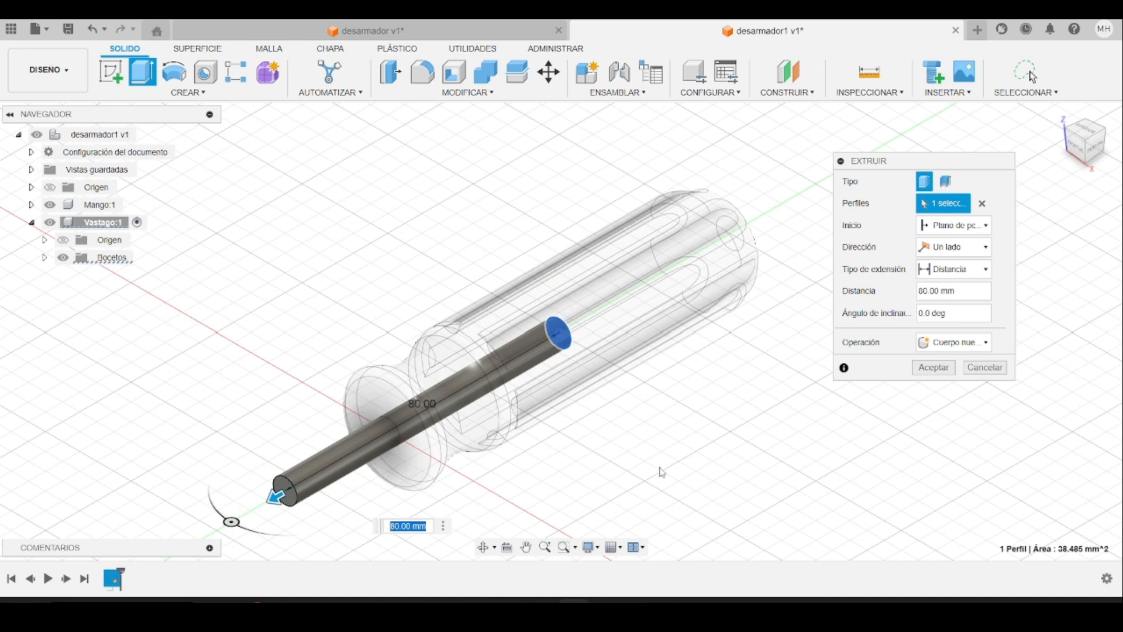
# - Recheck the length in Foxit PDF Reader, then set the shank extrusion's distance to 150 mm in Autodesk Fusion and complete it as a new body
pyautogui.hotkey('alt', 'Tab')
pyautogui.scroll(-5, 644, 463)
pyautogui.hotkey('alt', 'Tab')
pyautogui.write('1')
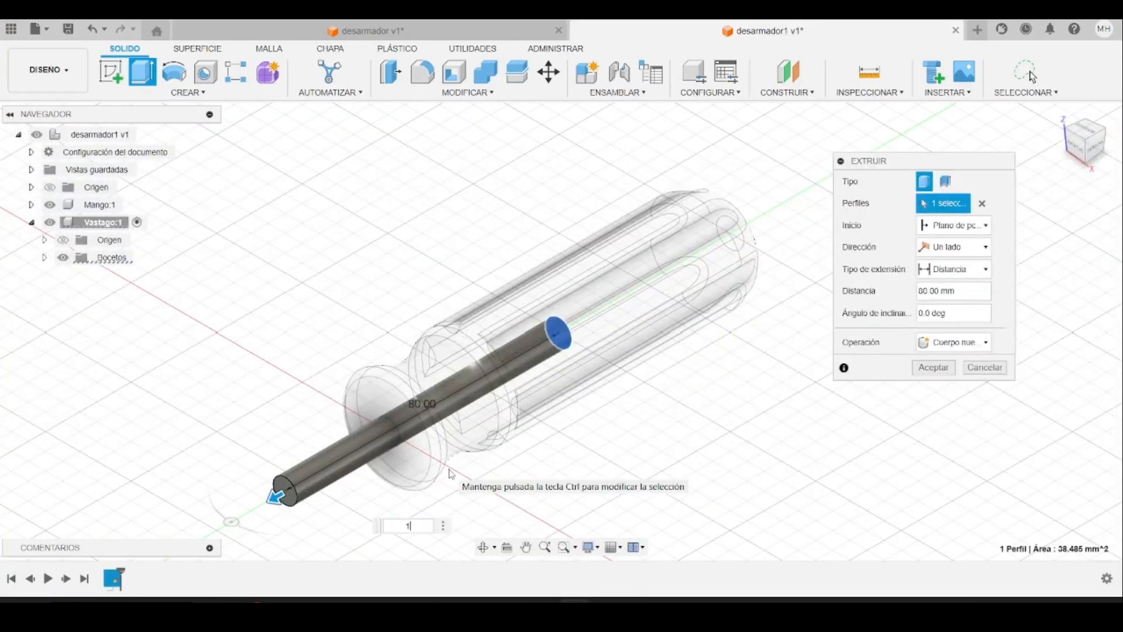
pyautogui.write('50')
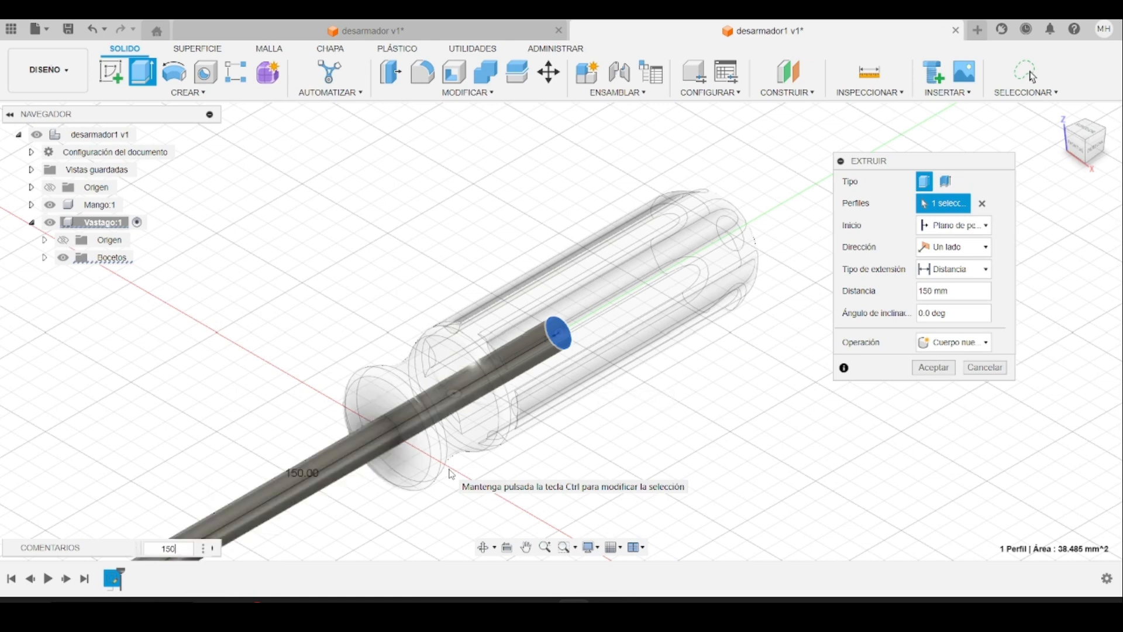
pyautogui.scroll(2, 452, 474)
pyautogui.scroll(-5, 451, 473)
pyautogui.moveTo(489, 475); pyautogui.dragTo(624, 386, button='middle')
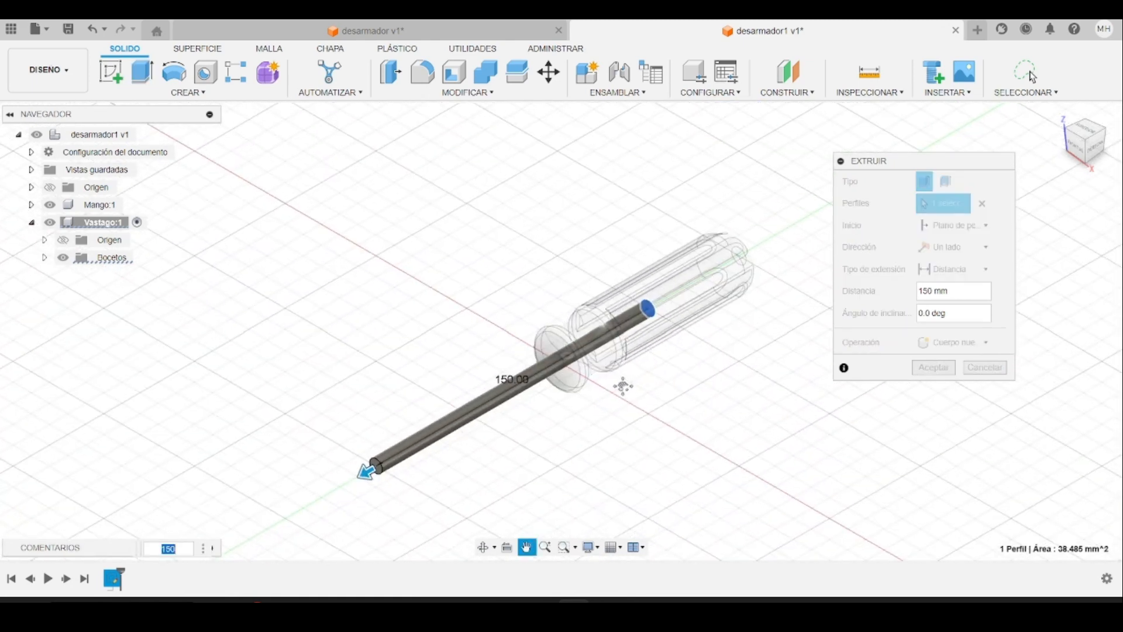
pyautogui.press('Return')
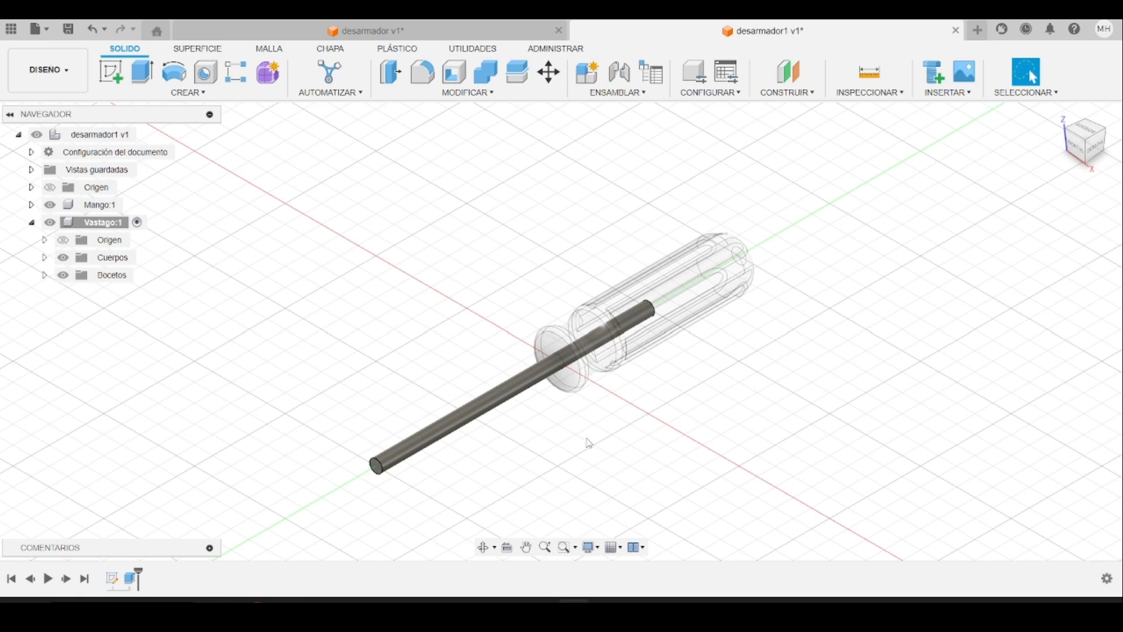
# - Inspect the finished shank, read the instruction for the Punta component in Foxit PDF Reader, and return to Autodesk Fusion
pyautogui.scroll(3, 547, 439)
pyautogui.hotkey('alt', 'Tab')
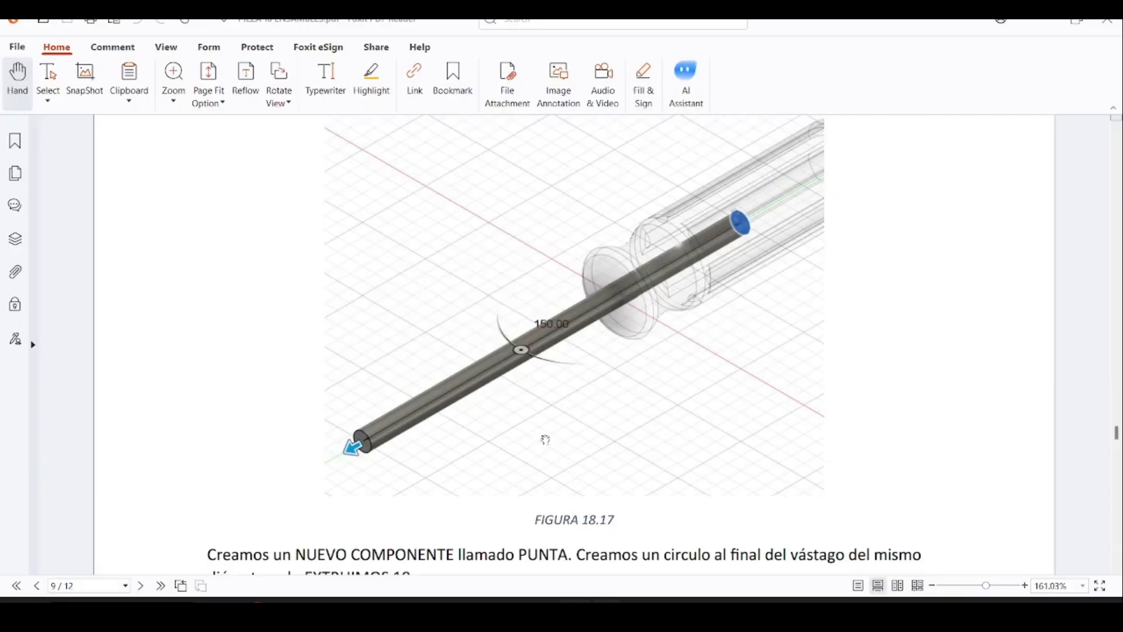
pyautogui.scroll(-2, 545, 439)
pyautogui.hotkey('alt', 'Tab')
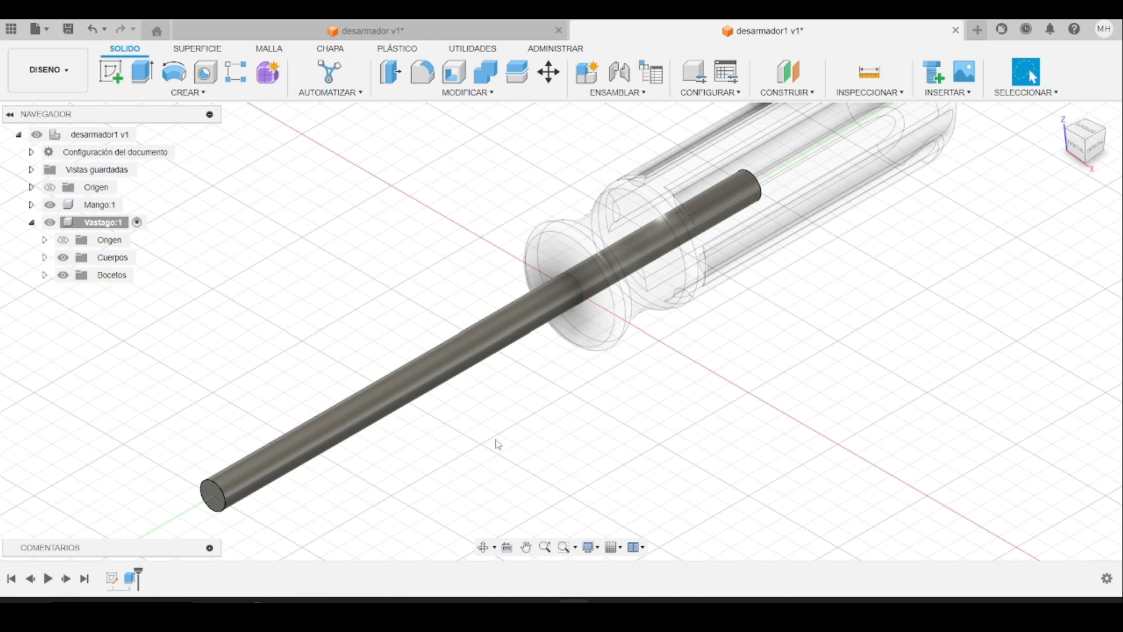
# - Collapse Vastago:1, create a new component under desarmador1 v1, and name it Punta
pyautogui.click(32, 222)
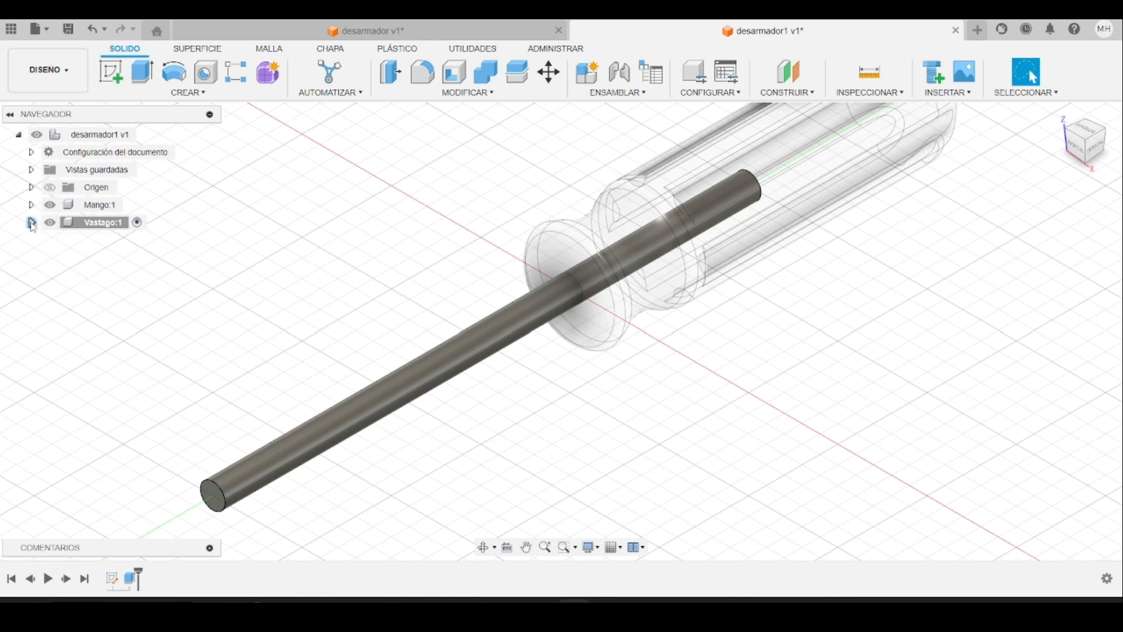
pyautogui.rightClick(77, 138)
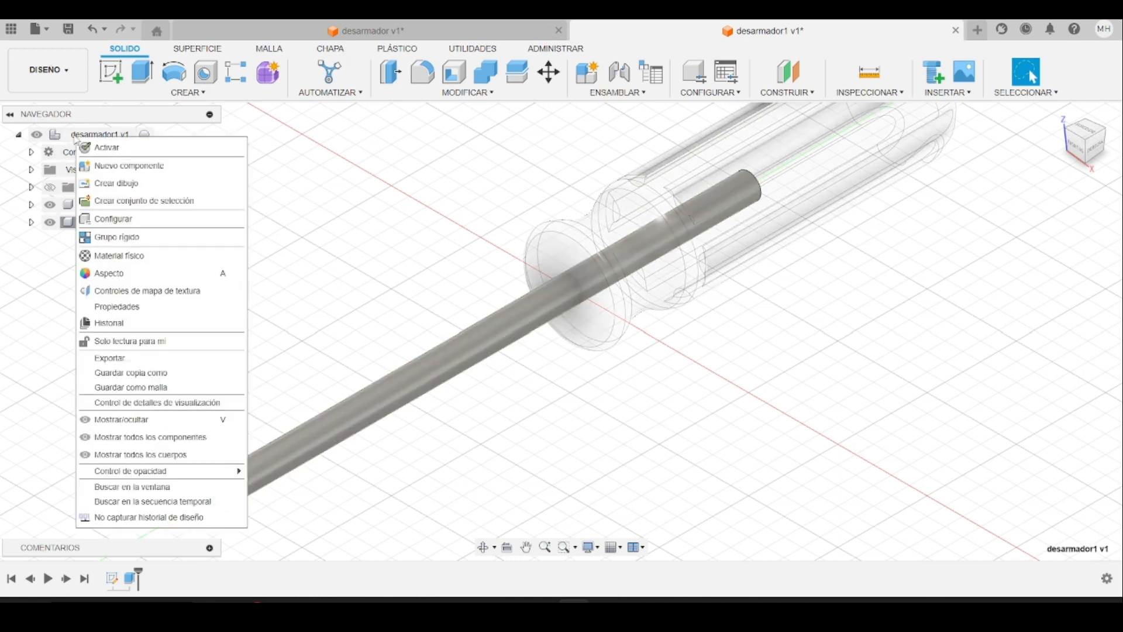
pyautogui.click(97, 167)
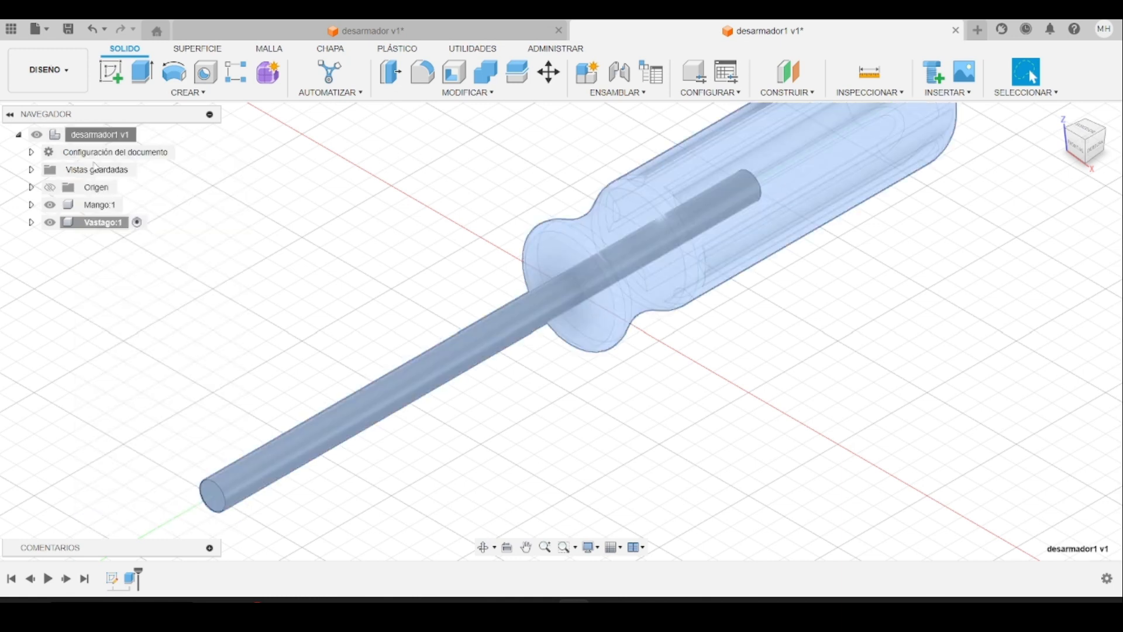
pyautogui.click(754, 337)
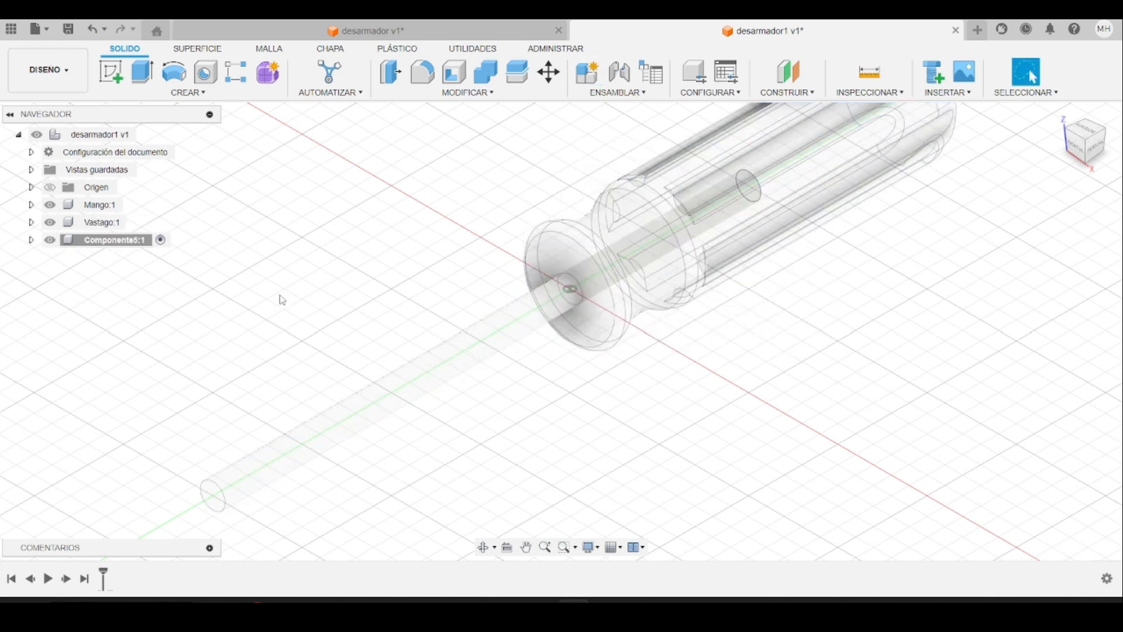
pyautogui.click(123, 241)
pyautogui.click(124, 241)
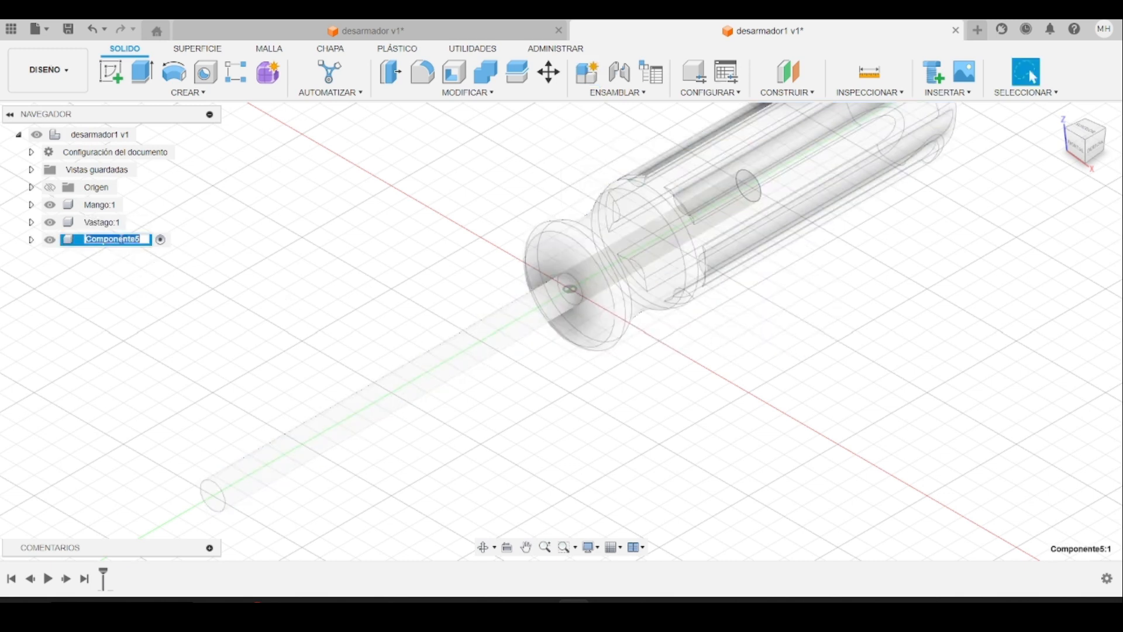
pyautogui.write('Punta')
pyautogui.press('Return')
# - Examine the shank's free end, study the tip circle and extrusion instruction in Foxit PDF Reader, and return to Autodesk Fusion
pyautogui.scroll(1, 465, 416)
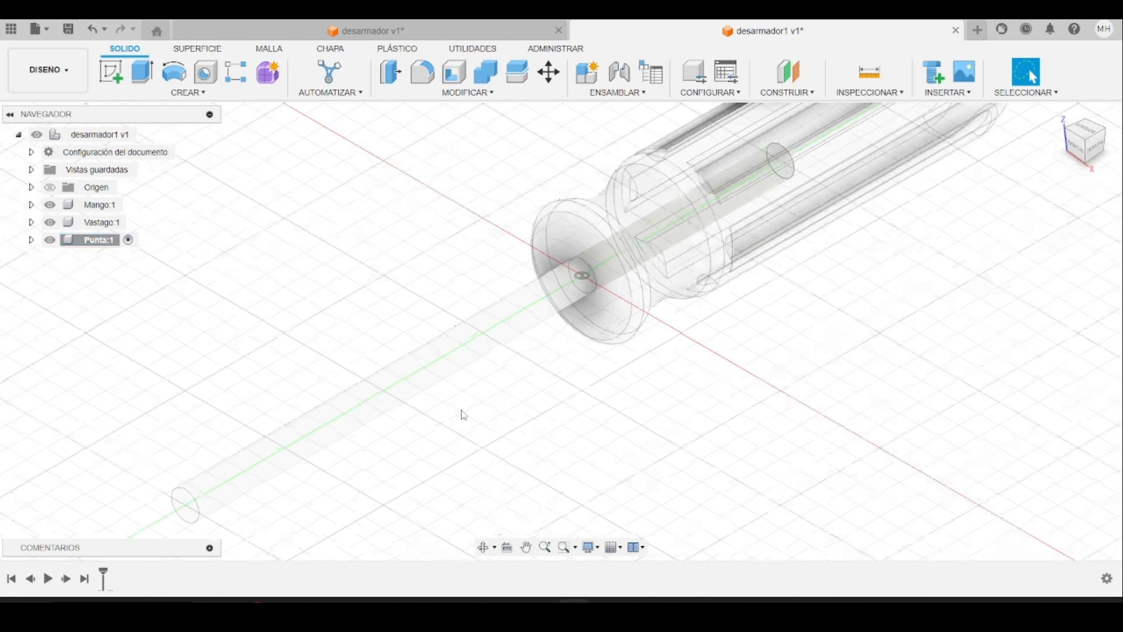
pyautogui.scroll(-3, 463, 414)
pyautogui.moveTo(557, 477); pyautogui.dragTo(727, 371, button='middle')
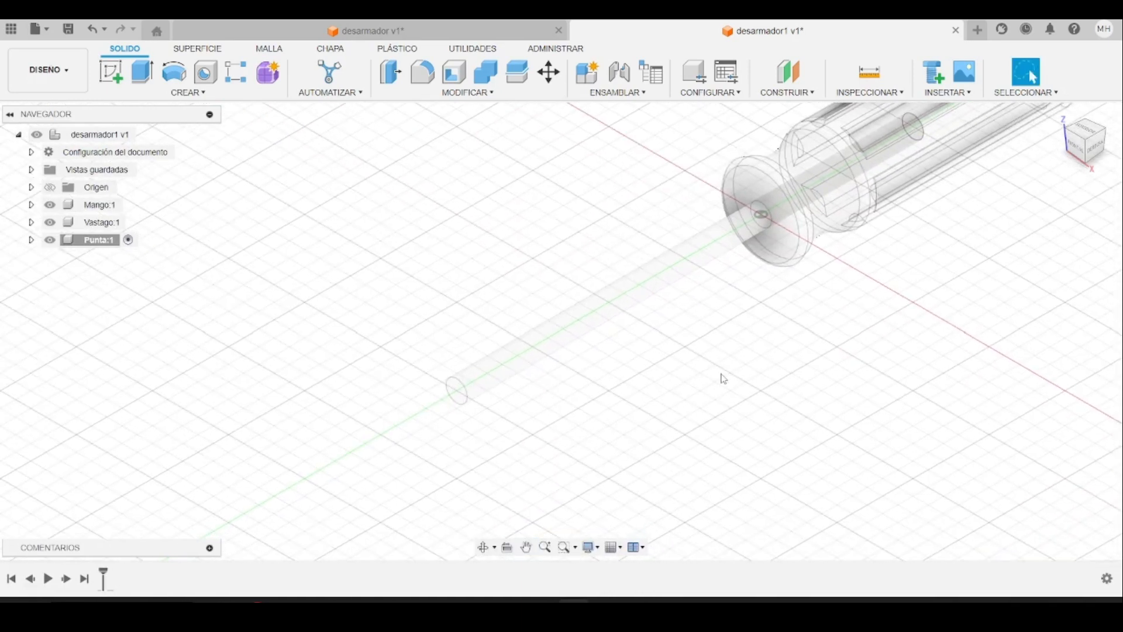
pyautogui.hotkey('alt', 'Tab')
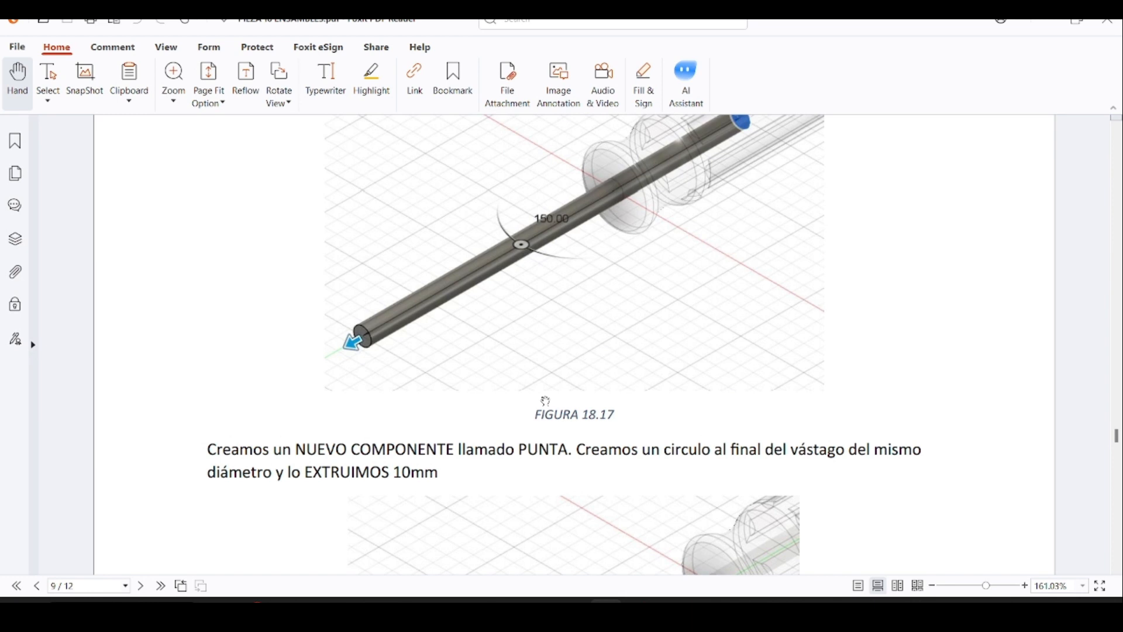
pyautogui.scroll(-3, 546, 401)
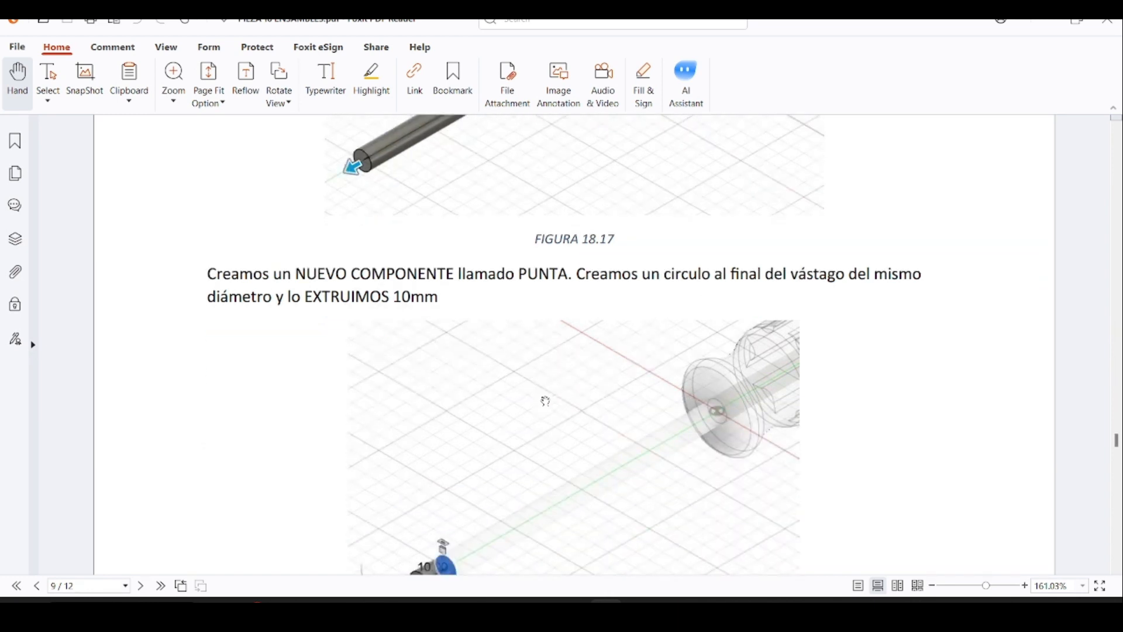
pyautogui.scroll(-2, 546, 402)
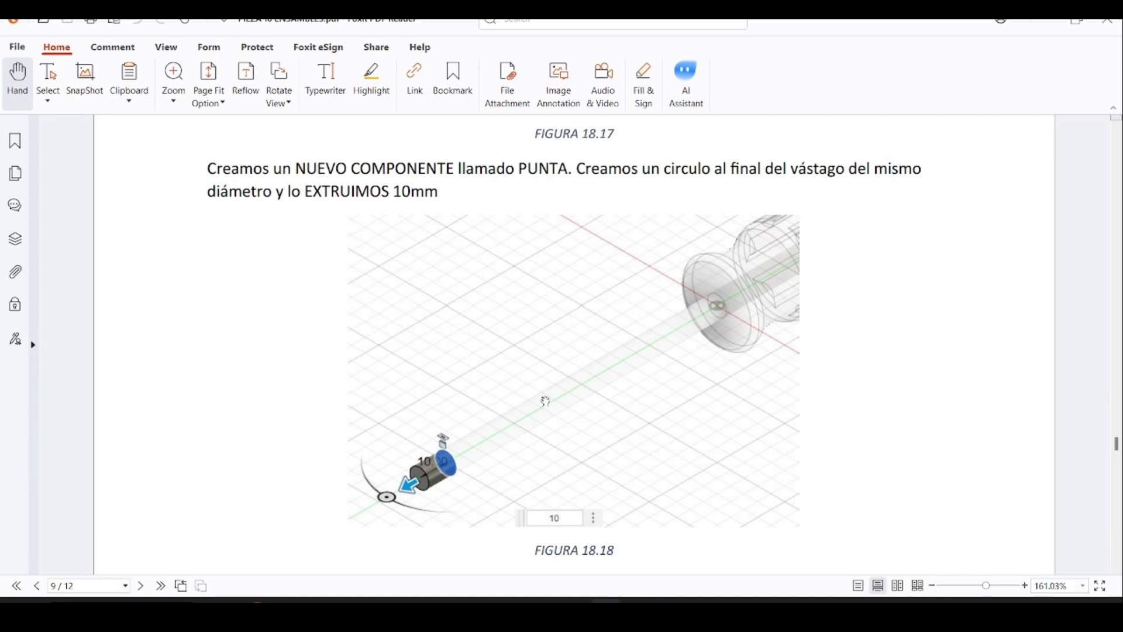
pyautogui.hotkey('alt', 'Tab')
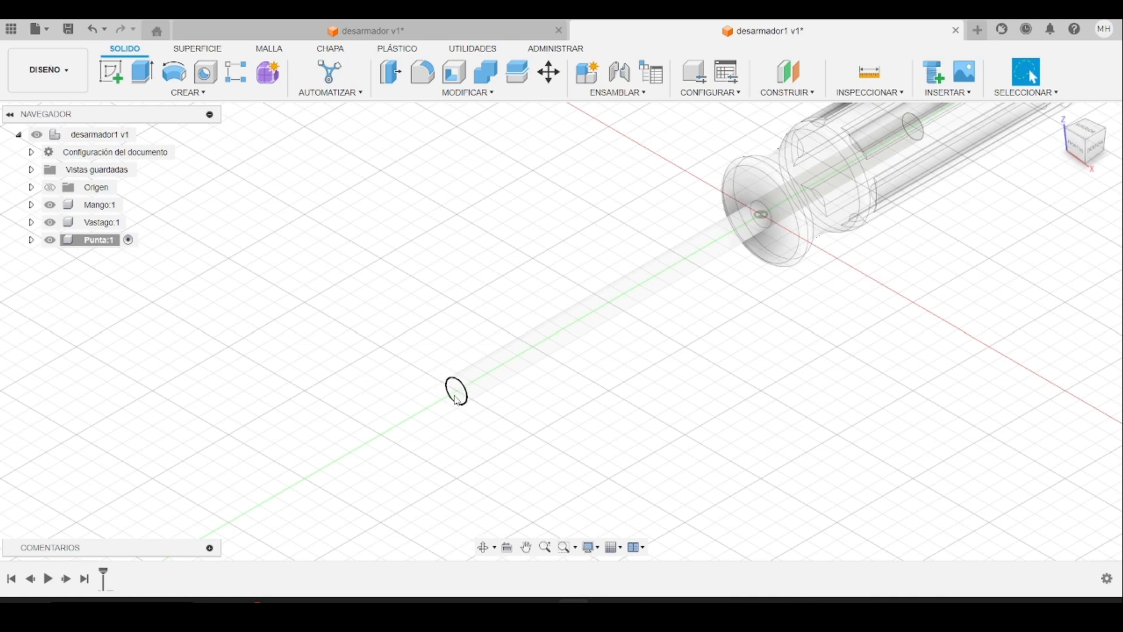
# - Create a sketch on the circular face at the shank's free end
pyautogui.click(111, 73)
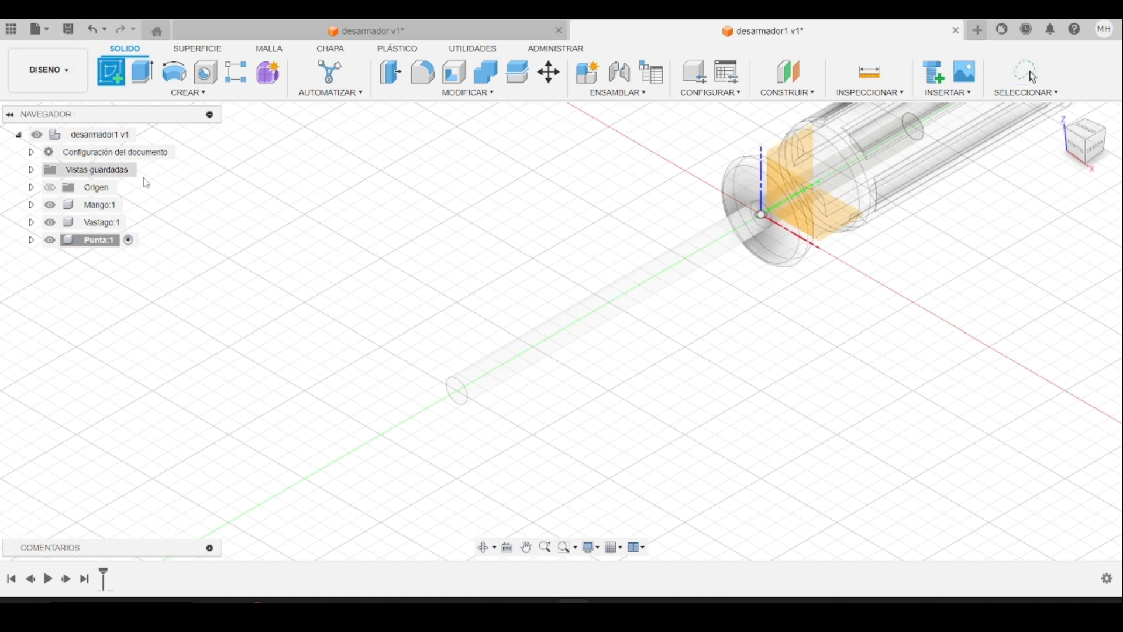
pyautogui.click(462, 401)
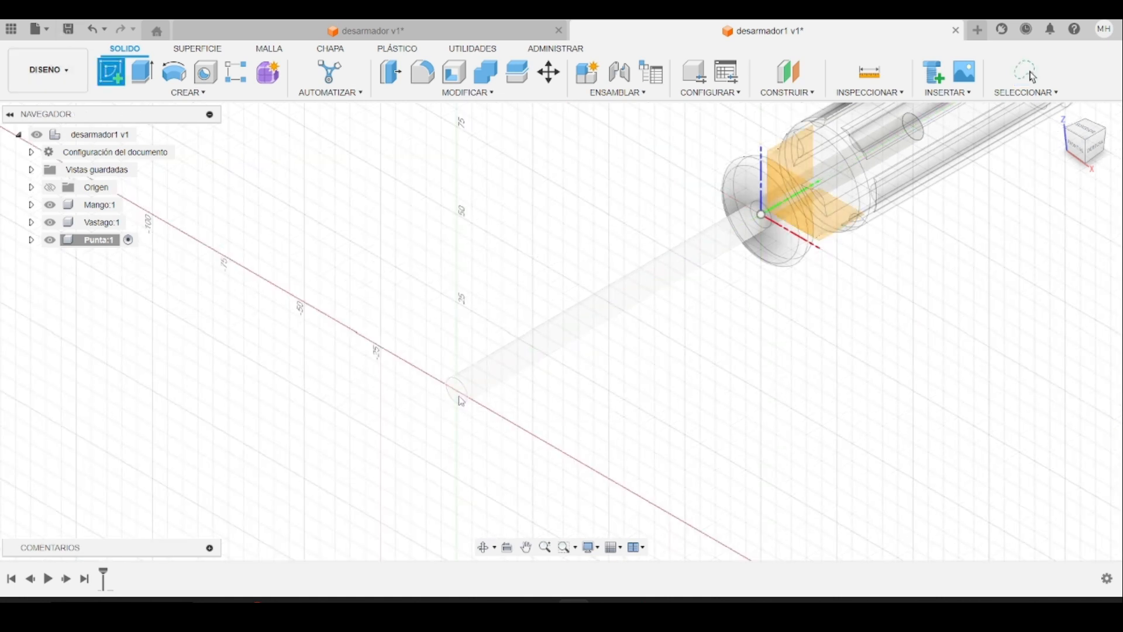
pyautogui.click(462, 402)
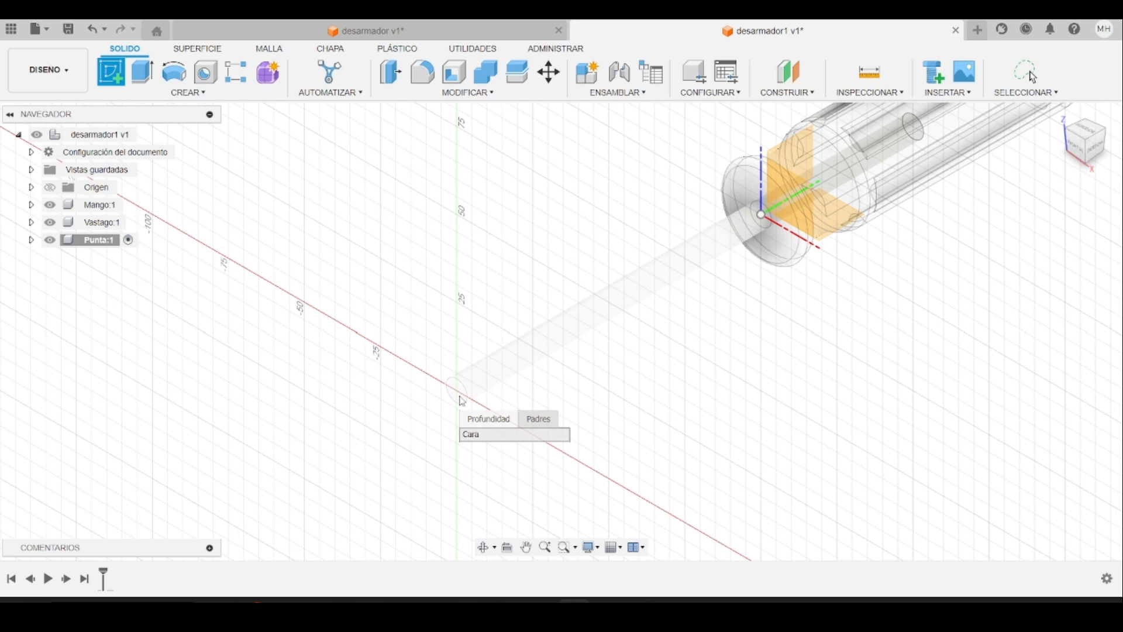
pyautogui.click(483, 436)
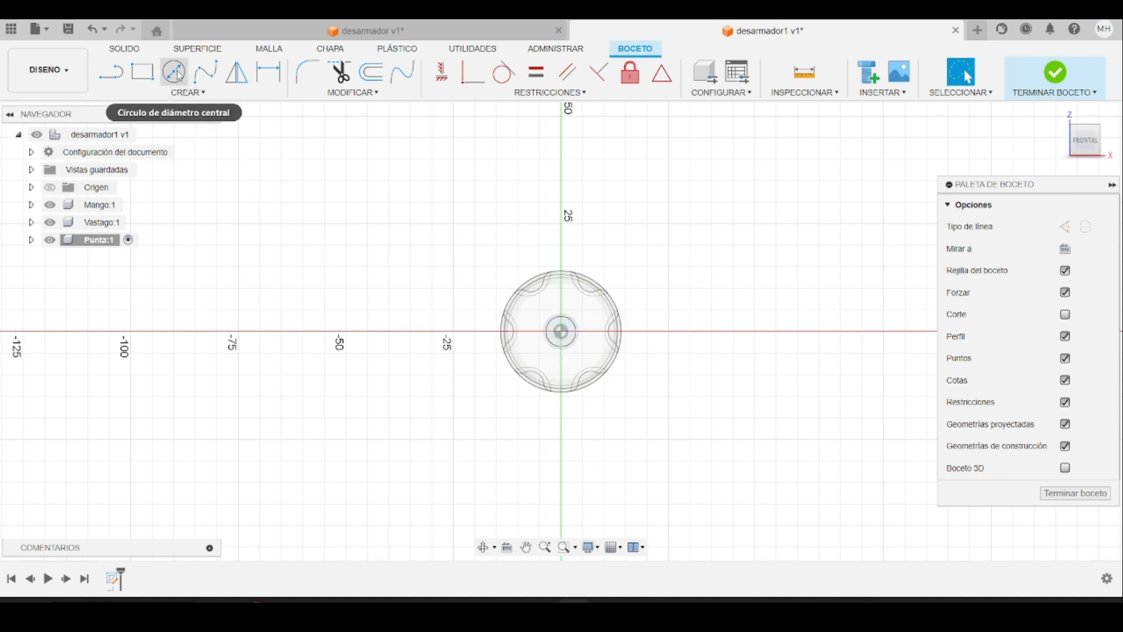
# - Extrude the shank end's circular profile 10 mm outward as a new body, checking the instruction in Foxit PDF Reader before accepting
pyautogui.click(126, 49)
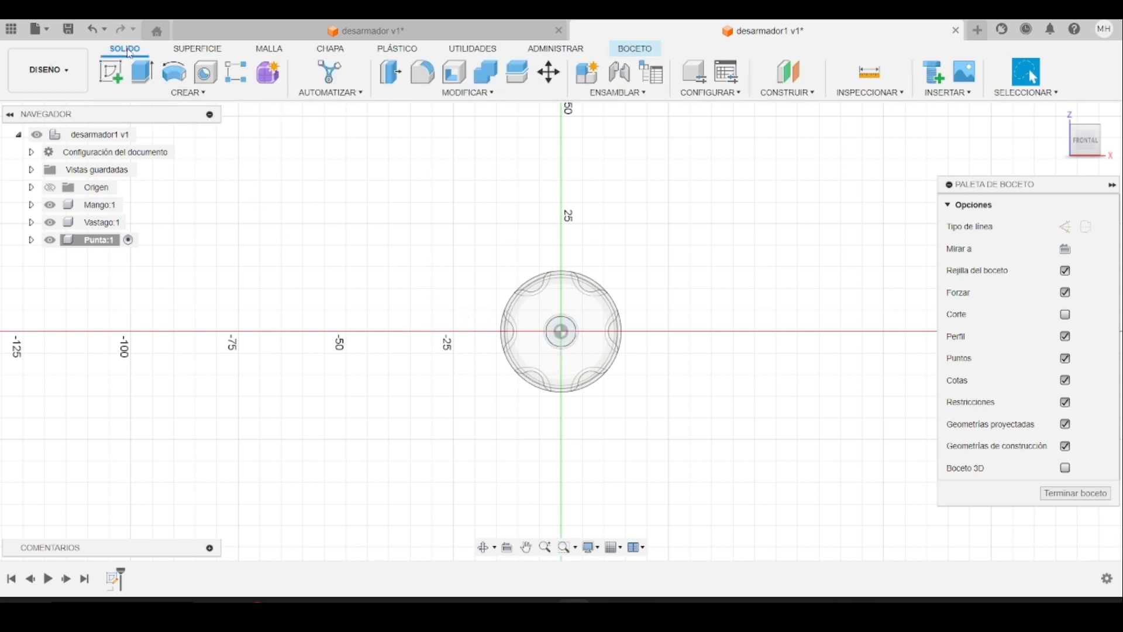
pyautogui.click(142, 72)
pyautogui.click(447, 396)
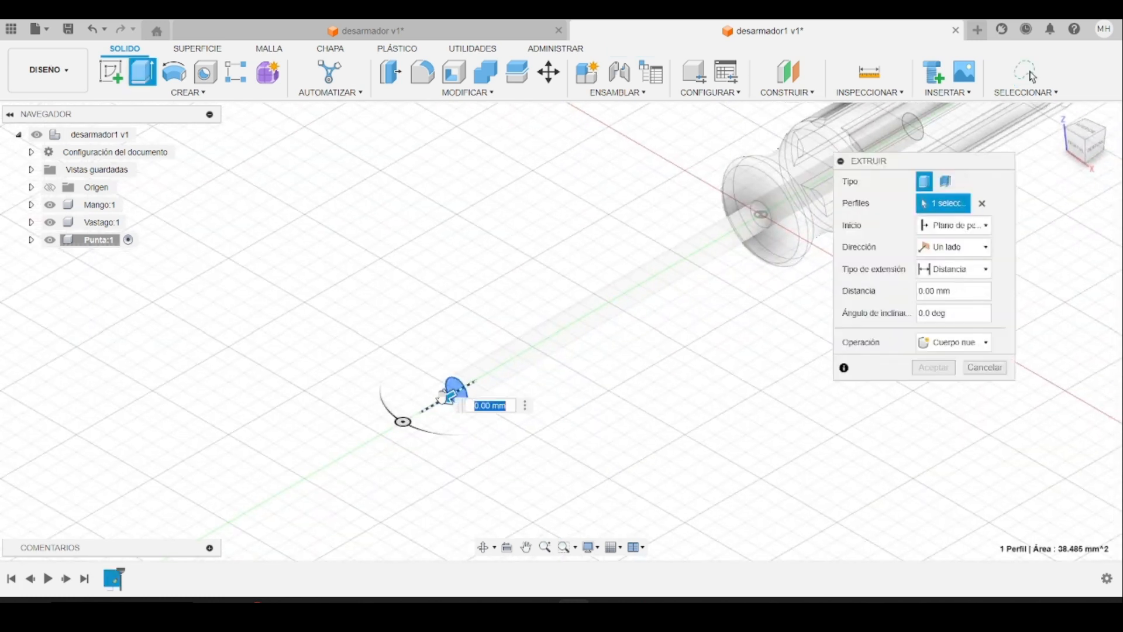
pyautogui.moveTo(447, 401); pyautogui.dragTo(429, 421)
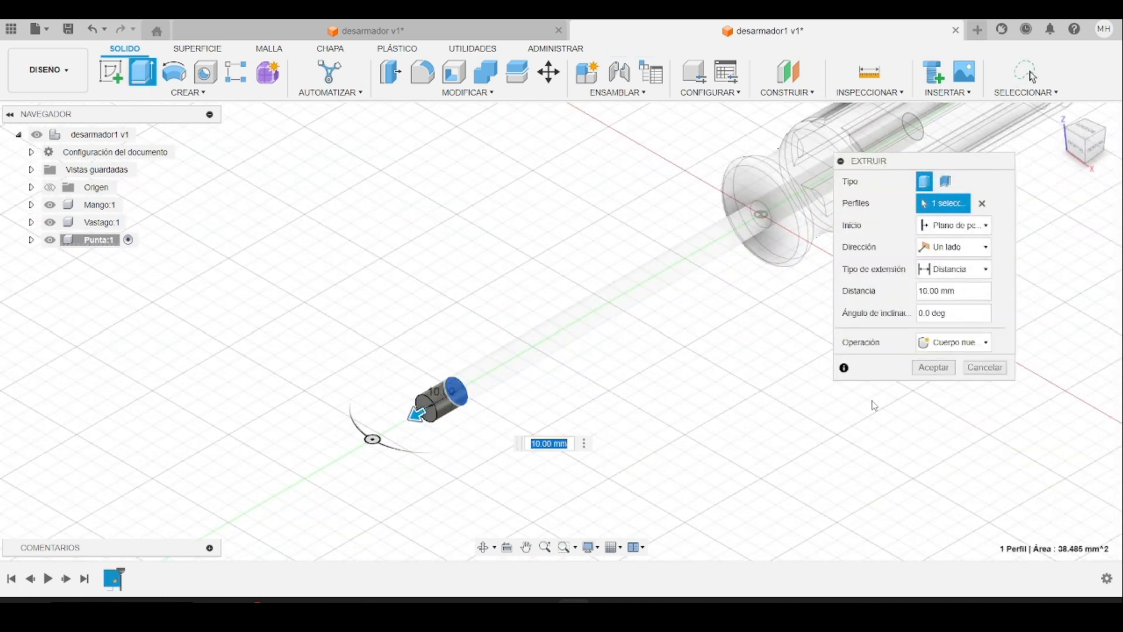
pyautogui.hotkey('alt', 'Tab')
pyautogui.hotkey('alt', 'Tab')
pyautogui.click(927, 370)
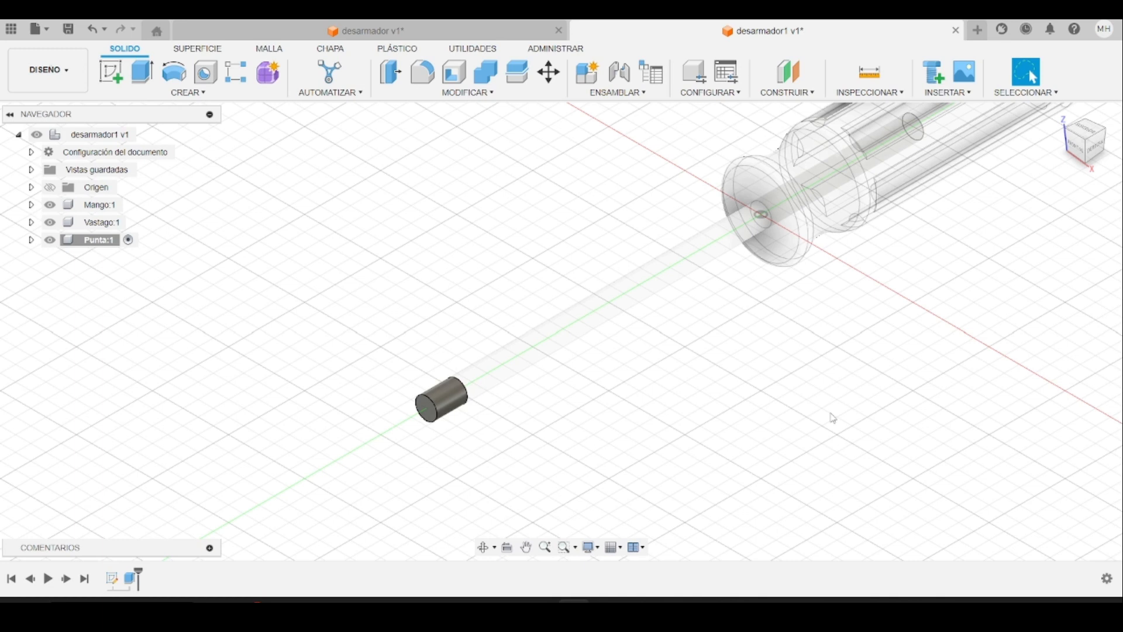
# - Read the tip's YZ-plane sketch and intersection instruction in Foxit PDF Reader, and return to Autodesk Fusion
pyautogui.hotkey('alt', 'Tab')
pyautogui.scroll(-10, 687, 442)
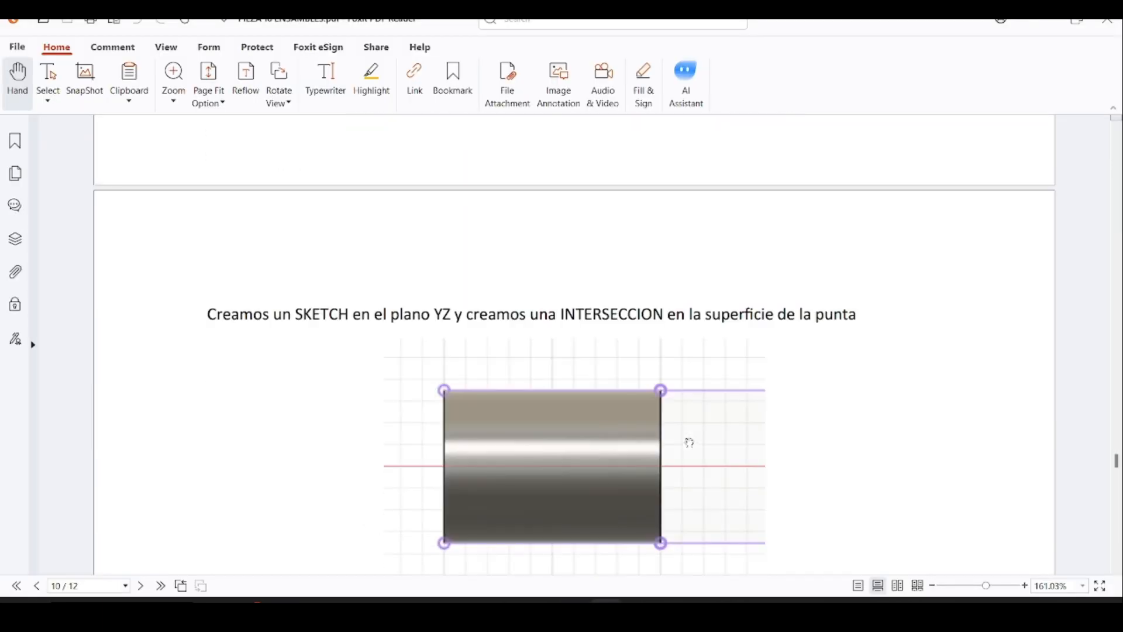
pyautogui.hotkey('alt', 'Tab')
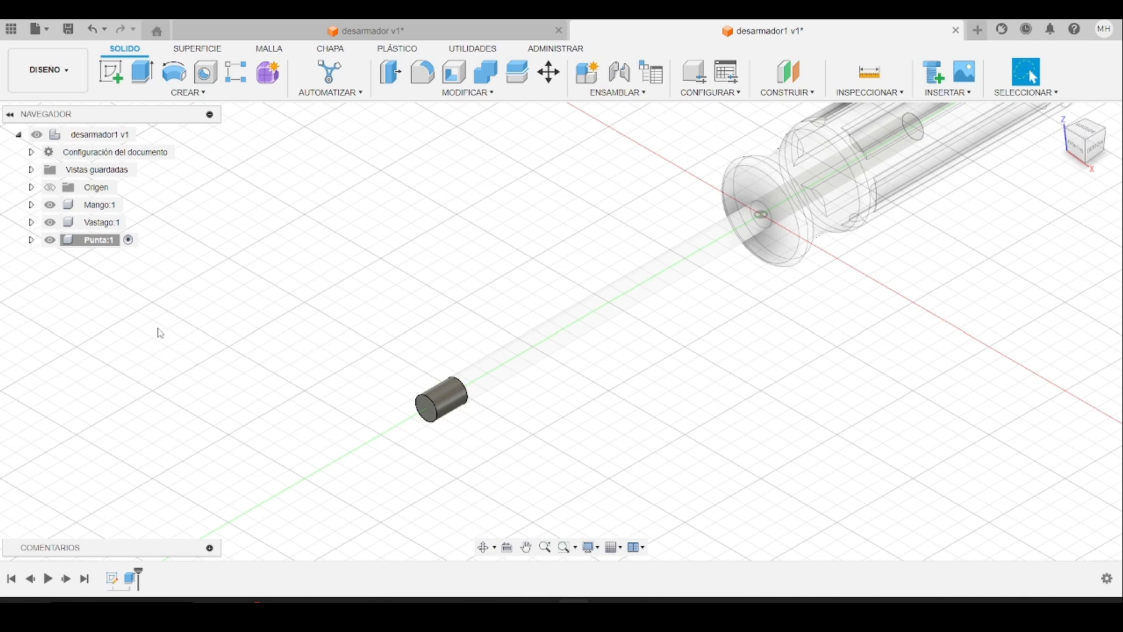
pyautogui.hotkey('alt', 'Tab')
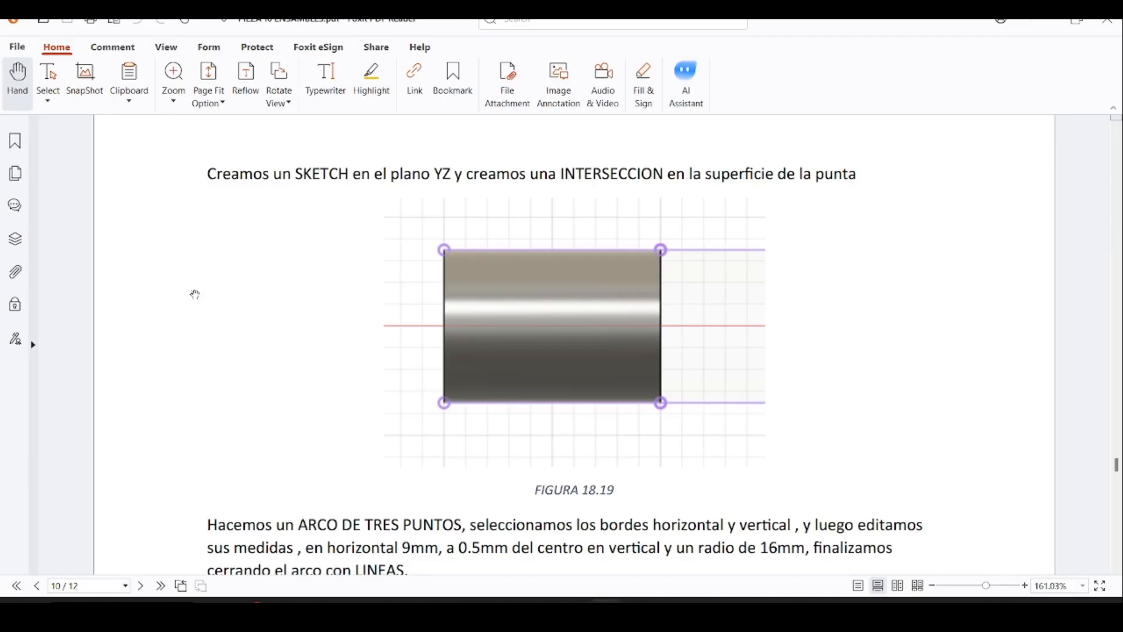
pyautogui.hotkey('alt', 'Tab')
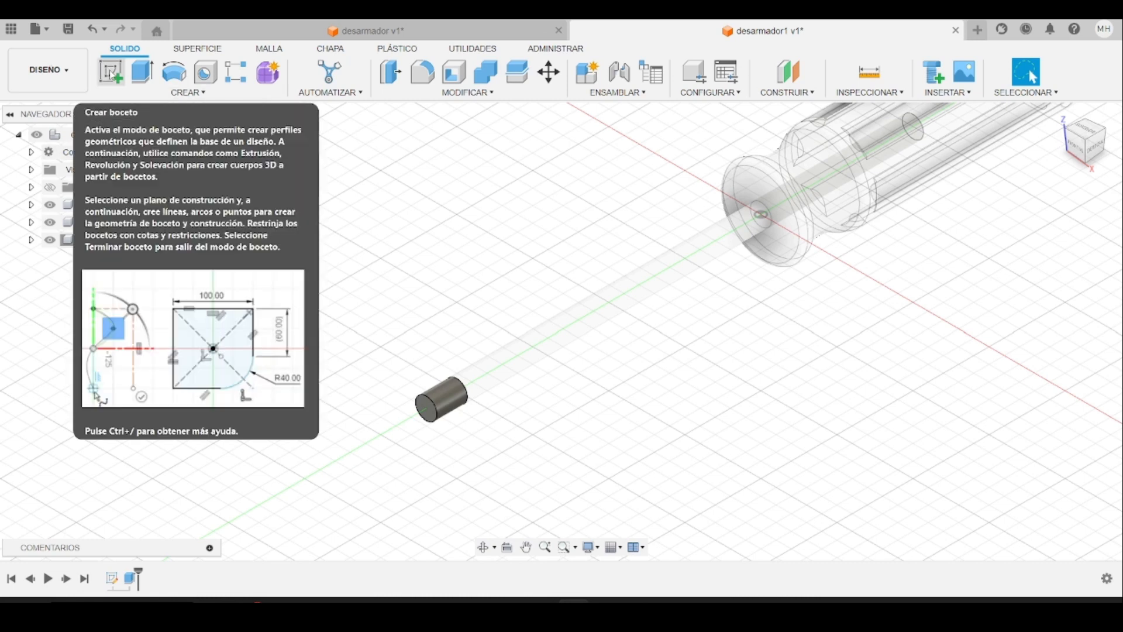
# - Create a sketch on the YZ plane, and expand Punta:1's origin to check that plane by selecting it
pyautogui.click(113, 75)
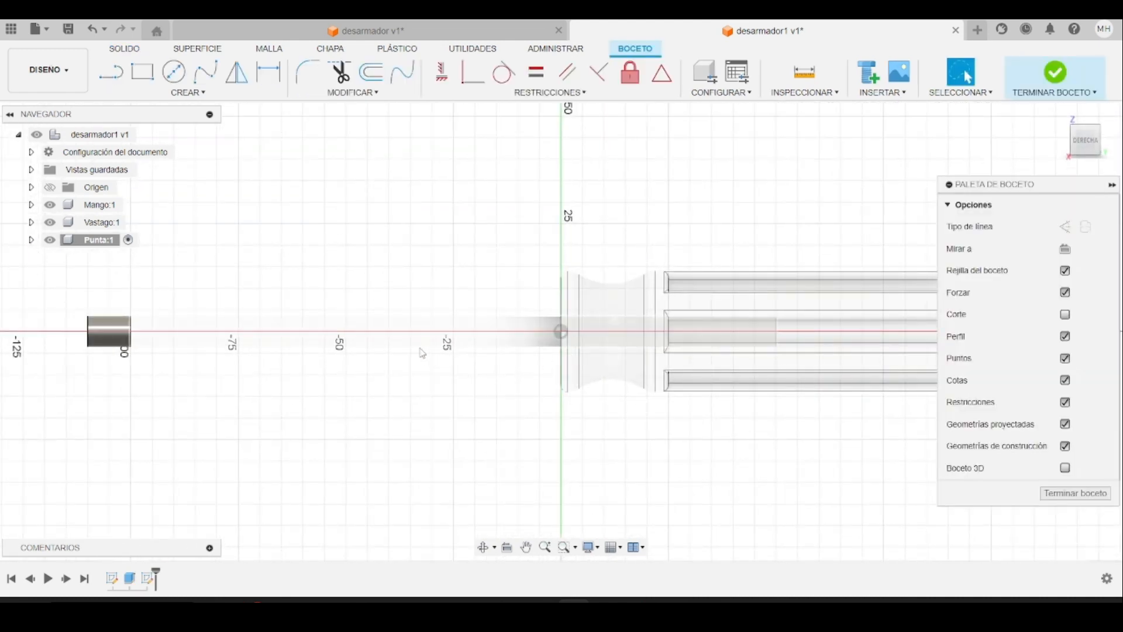
pyautogui.click(32, 241)
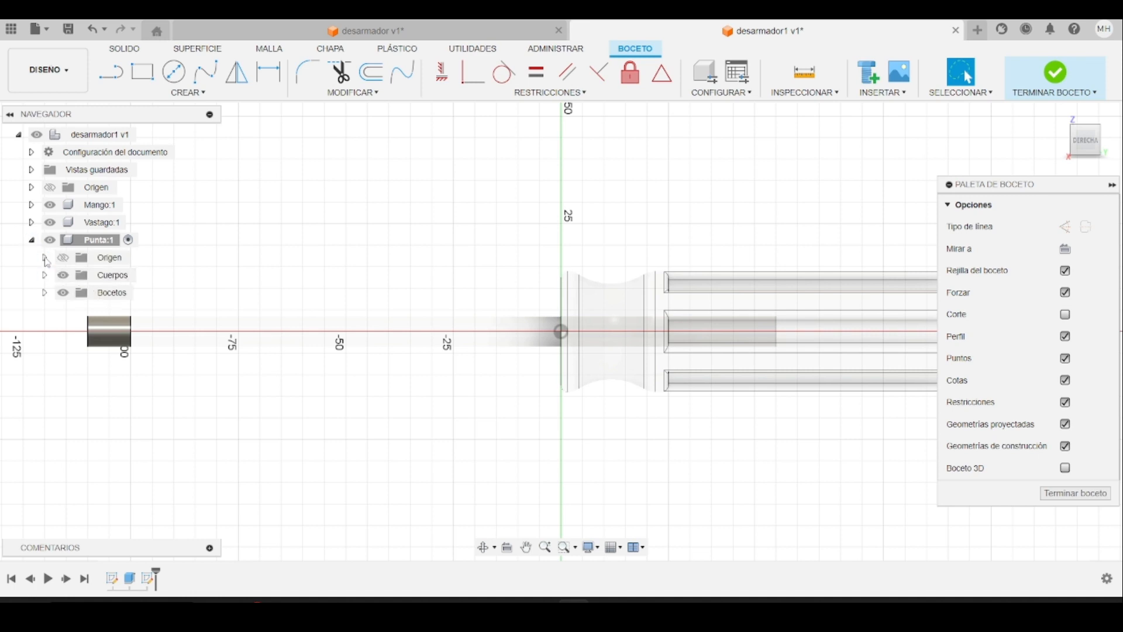
pyautogui.click(45, 258)
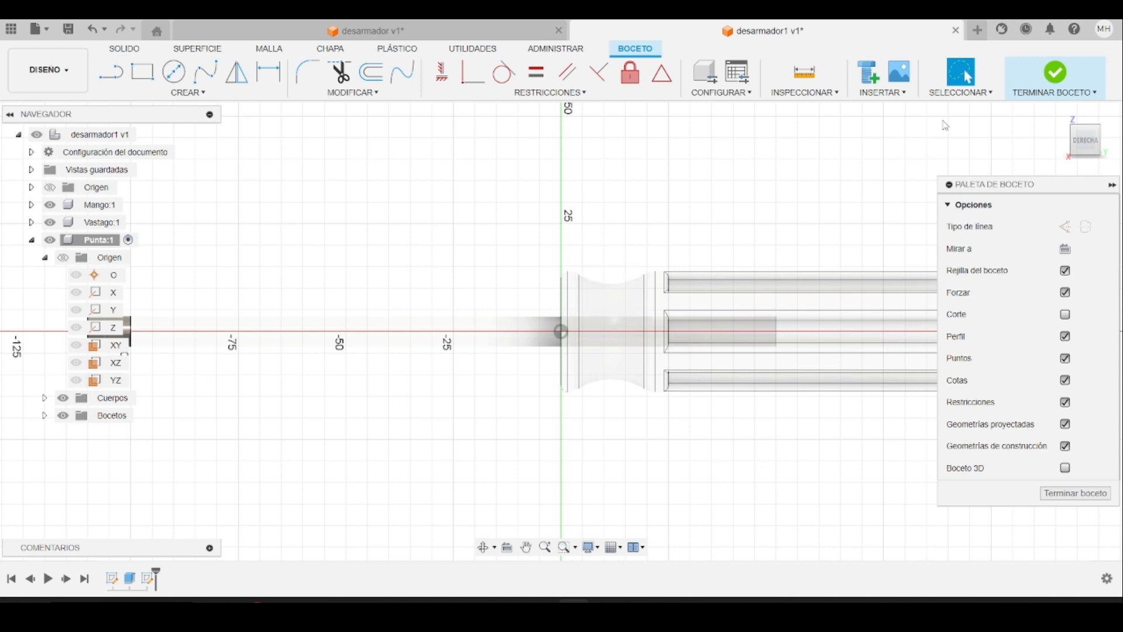
pyautogui.moveTo(1061, 120)
pyautogui.click(115, 381)
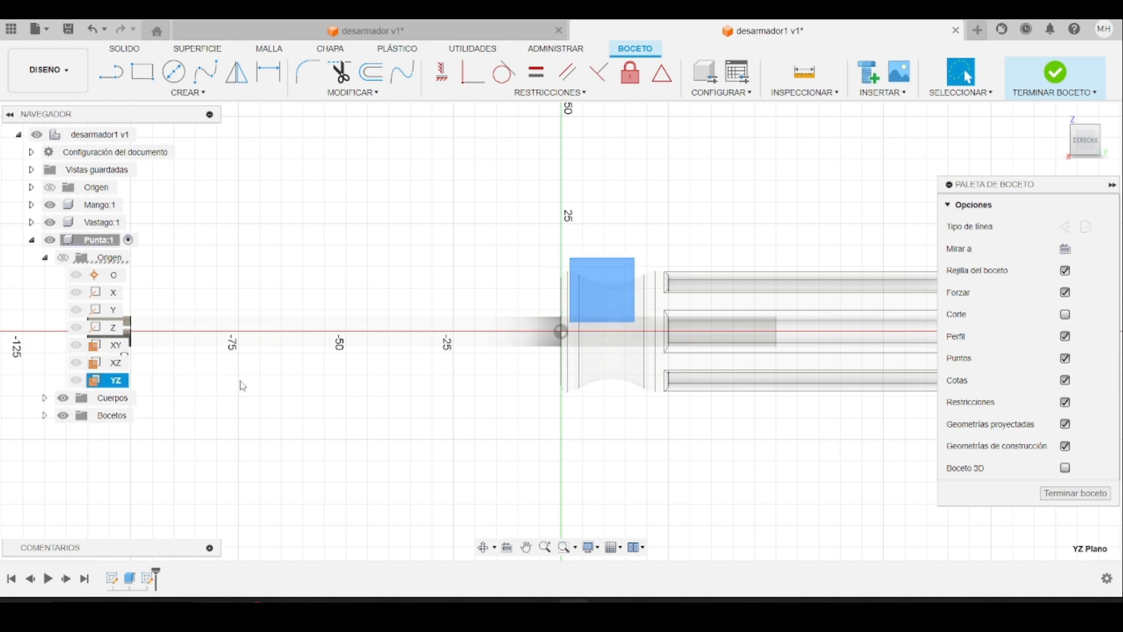
# - Create the intersection of the tip's cylindrical face with the sketch plane, keeping the projection link
pyautogui.moveTo(243, 386); pyautogui.dragTo(587, 429, button='middle')
pyautogui.scroll(-2, 503, 425)
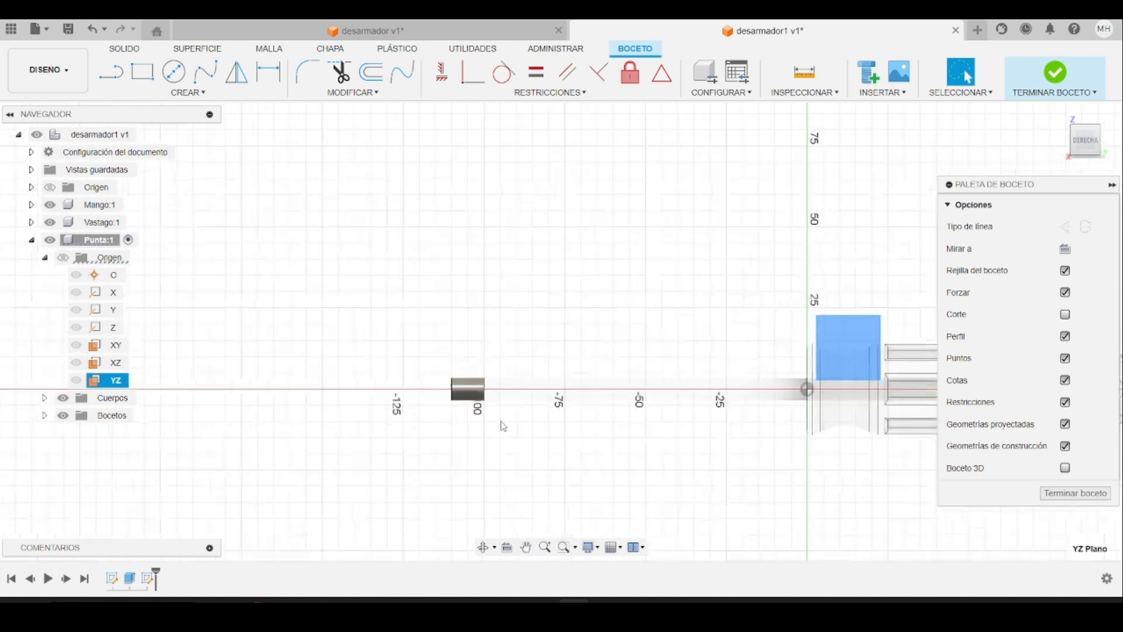
pyautogui.scroll(3, 503, 426)
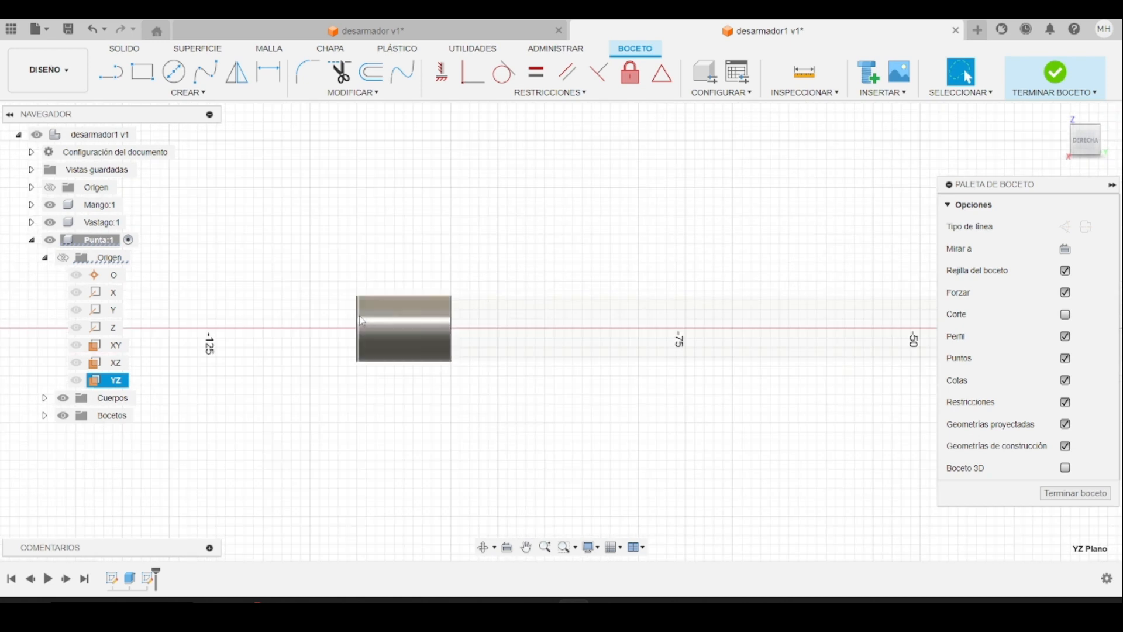
pyautogui.click(179, 95)
pyautogui.moveTo(139, 316)
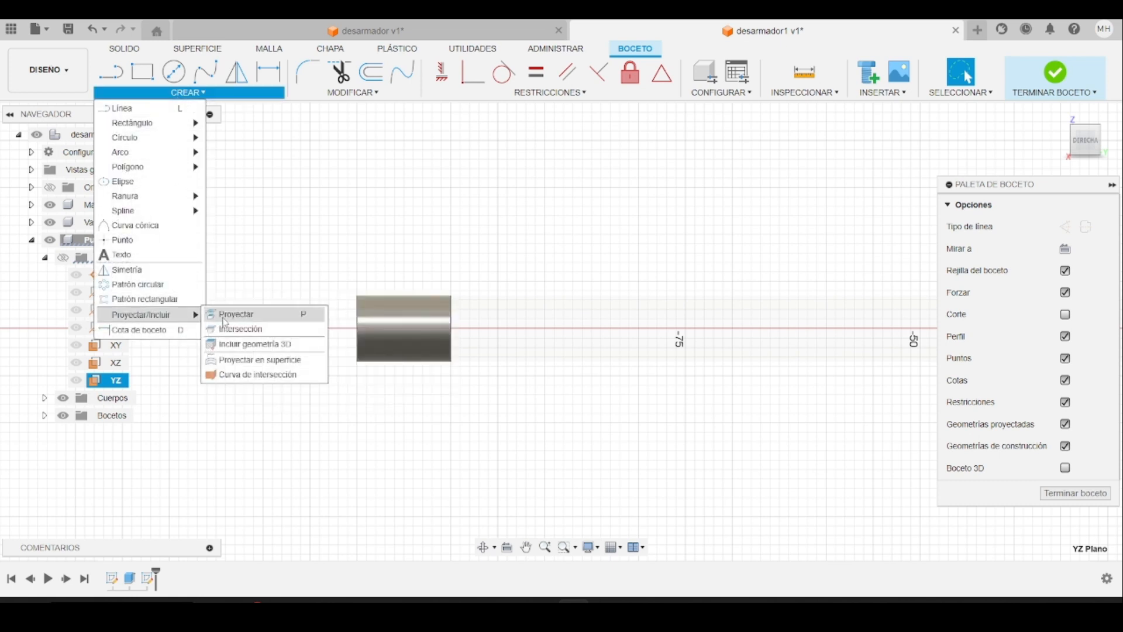
pyautogui.click(234, 330)
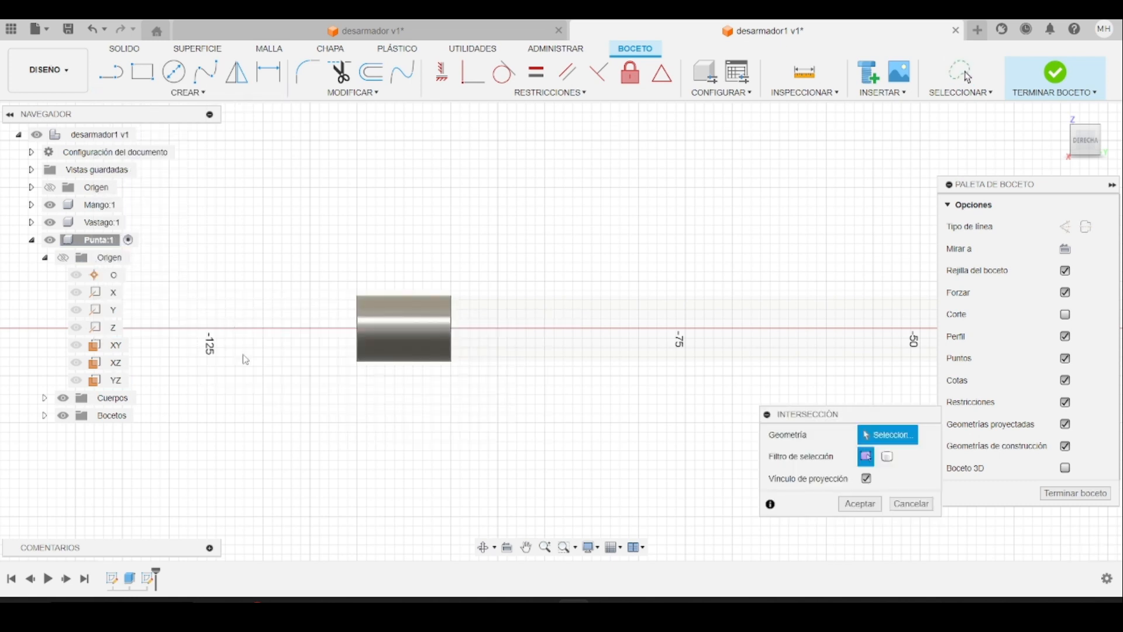
pyautogui.click(407, 329)
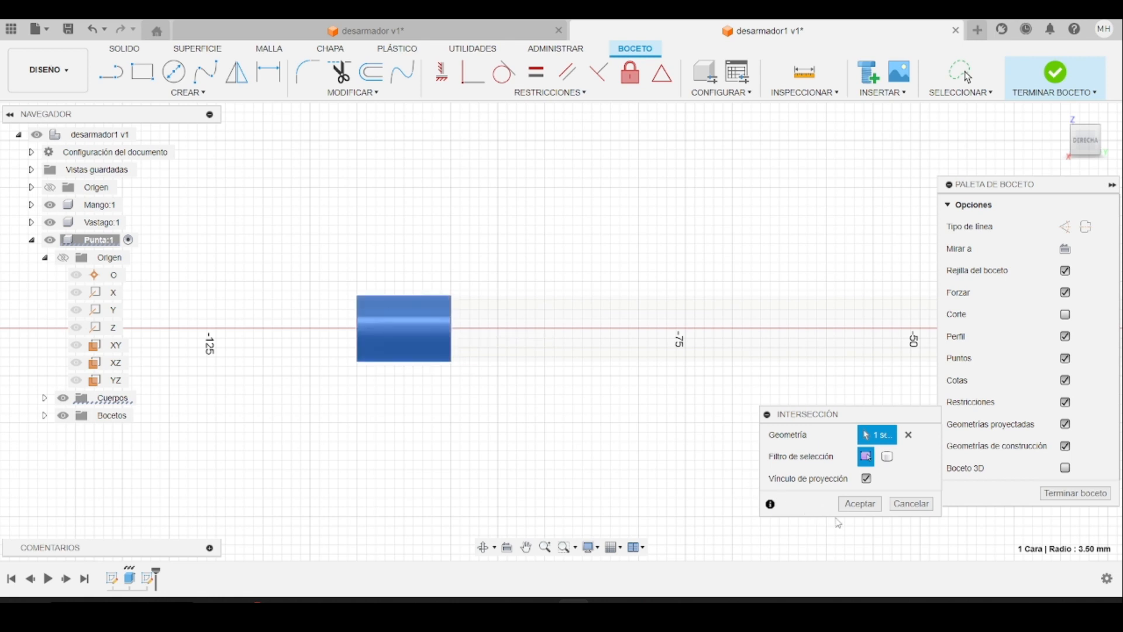
pyautogui.click(857, 504)
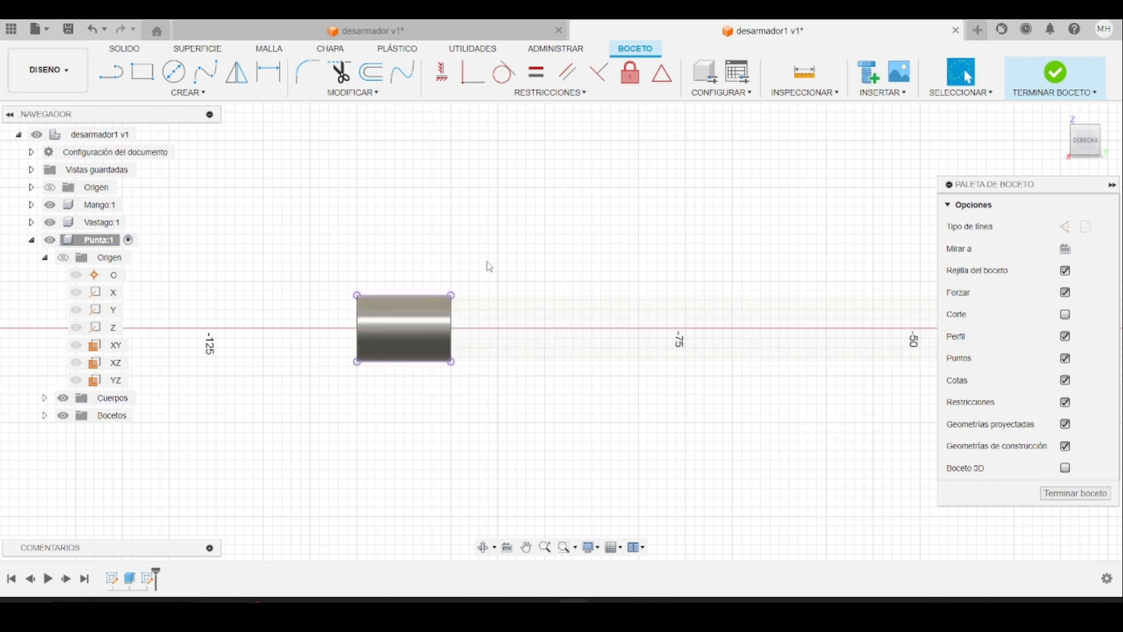
# - Sketch a three-point arc from the tip's free end edge, above the axis, to its upper edge near the shank
pyautogui.scroll(5, 494, 316)
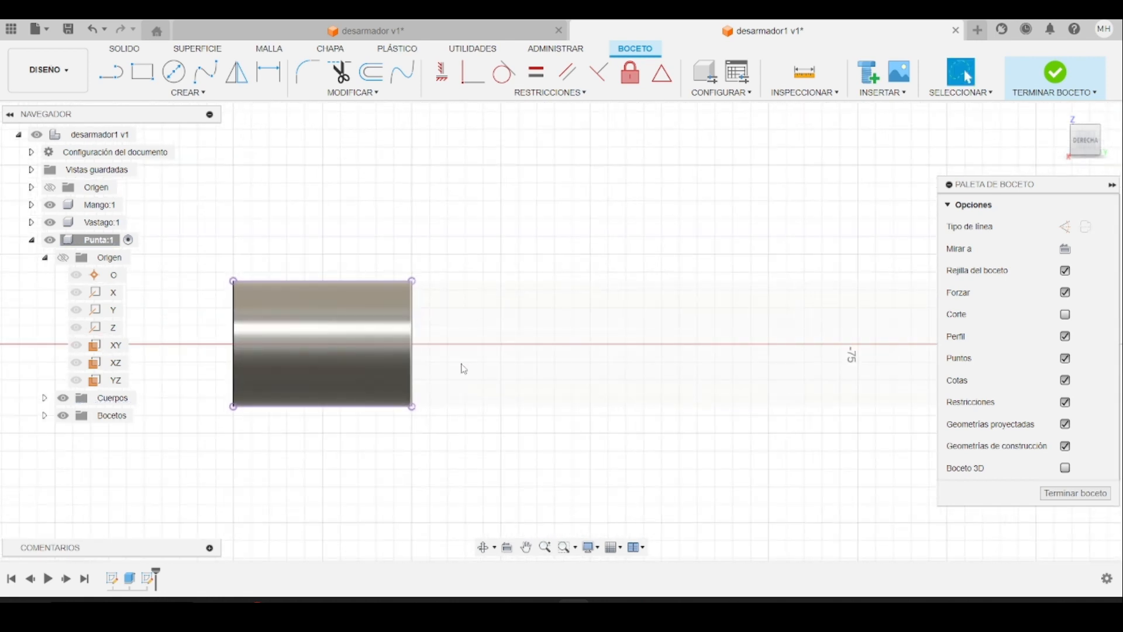
pyautogui.moveTo(463, 369); pyautogui.dragTo(651, 353, button='middle')
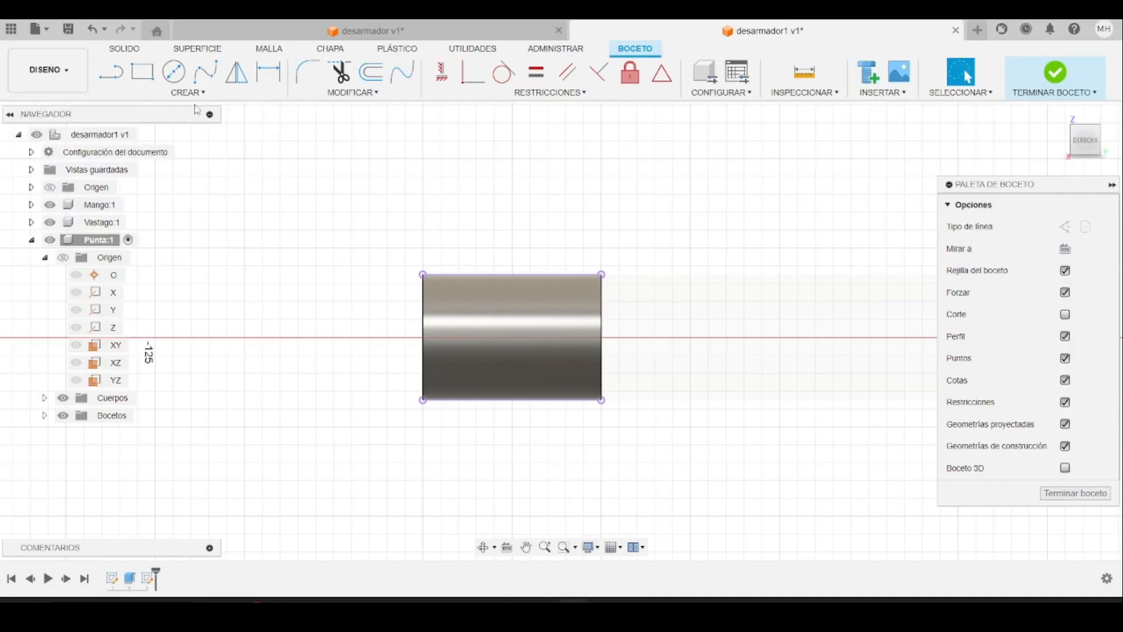
pyautogui.click(188, 92)
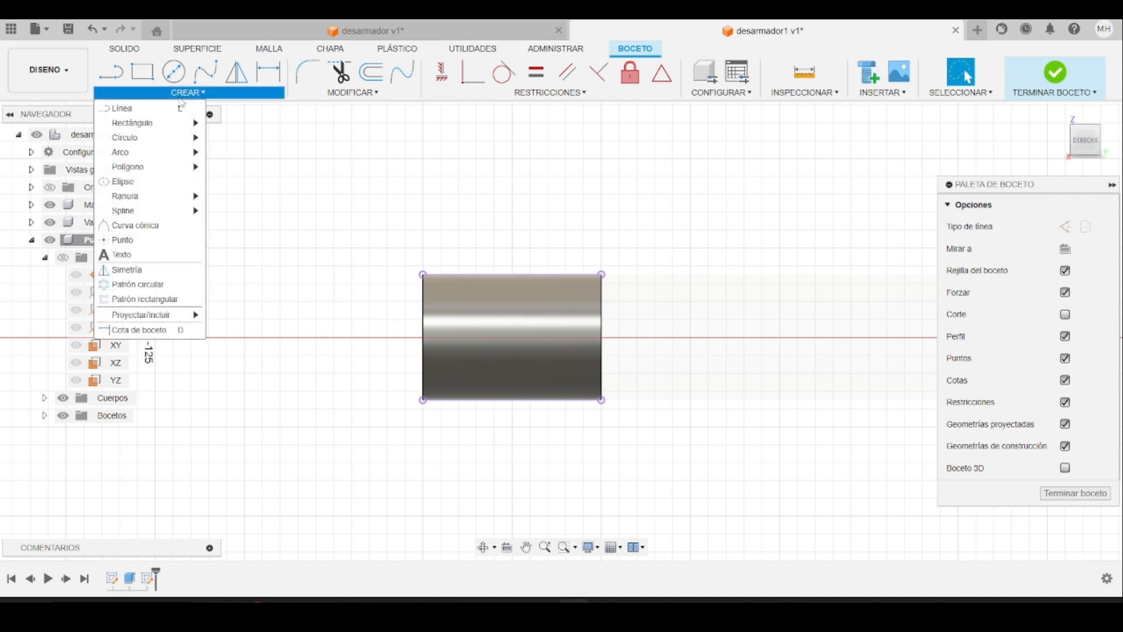
pyautogui.moveTo(155, 154)
pyautogui.click(251, 152)
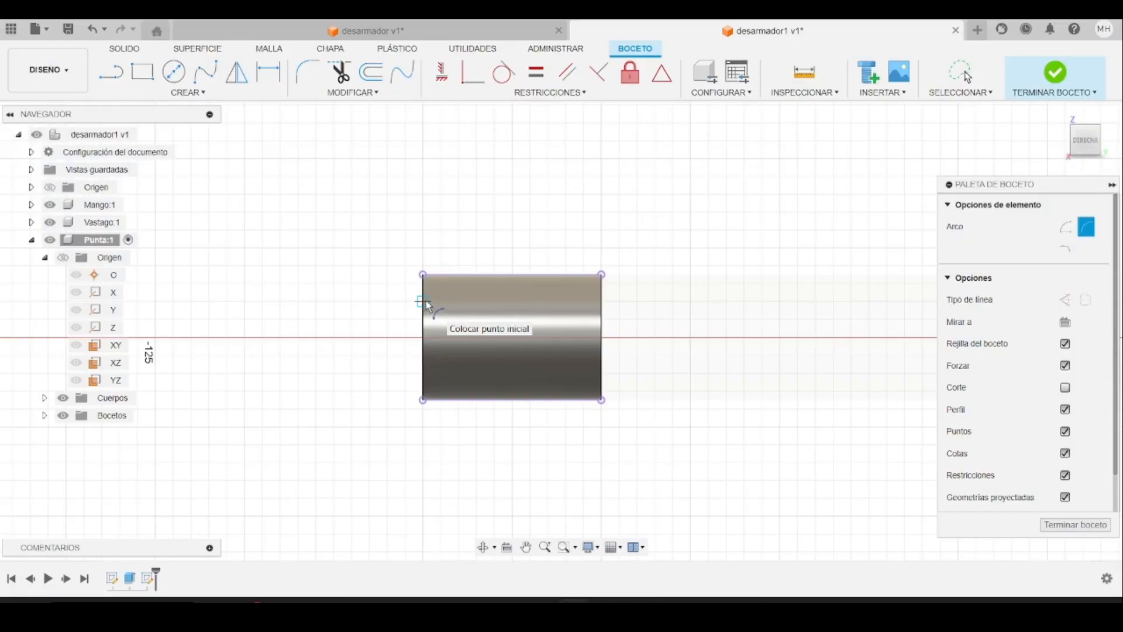
pyautogui.click(424, 301)
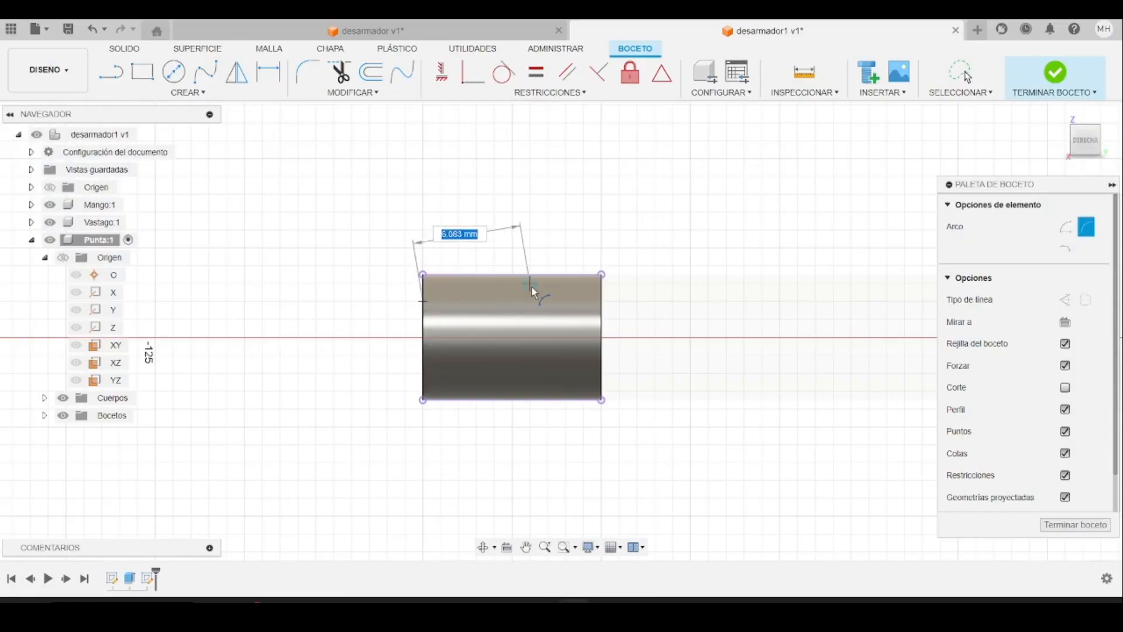
pyautogui.click(565, 274)
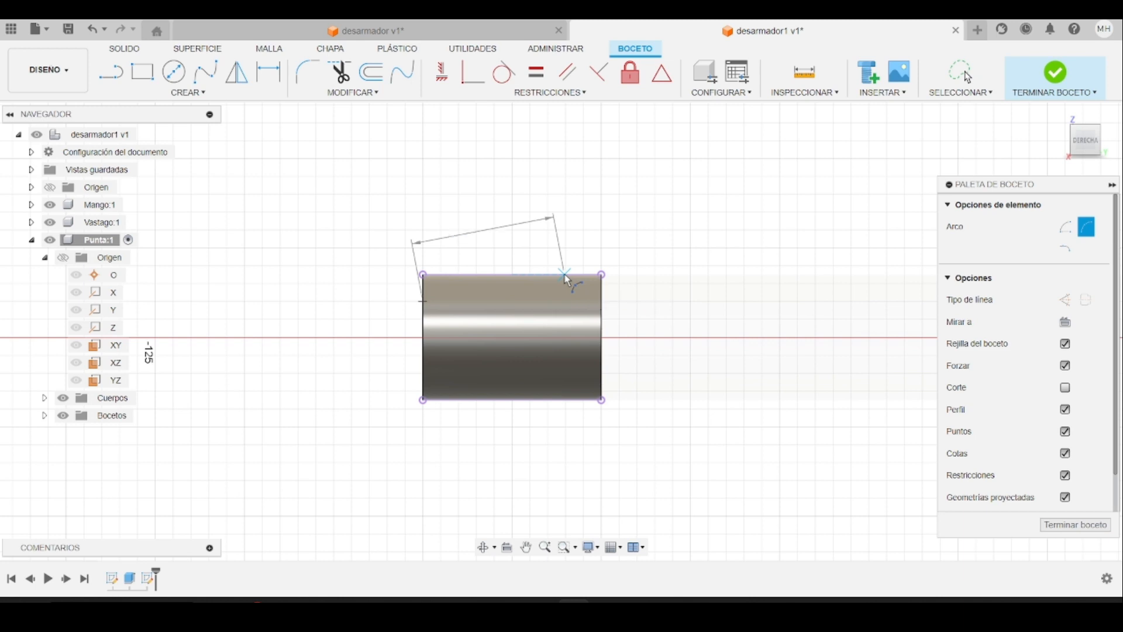
pyautogui.click(514, 295)
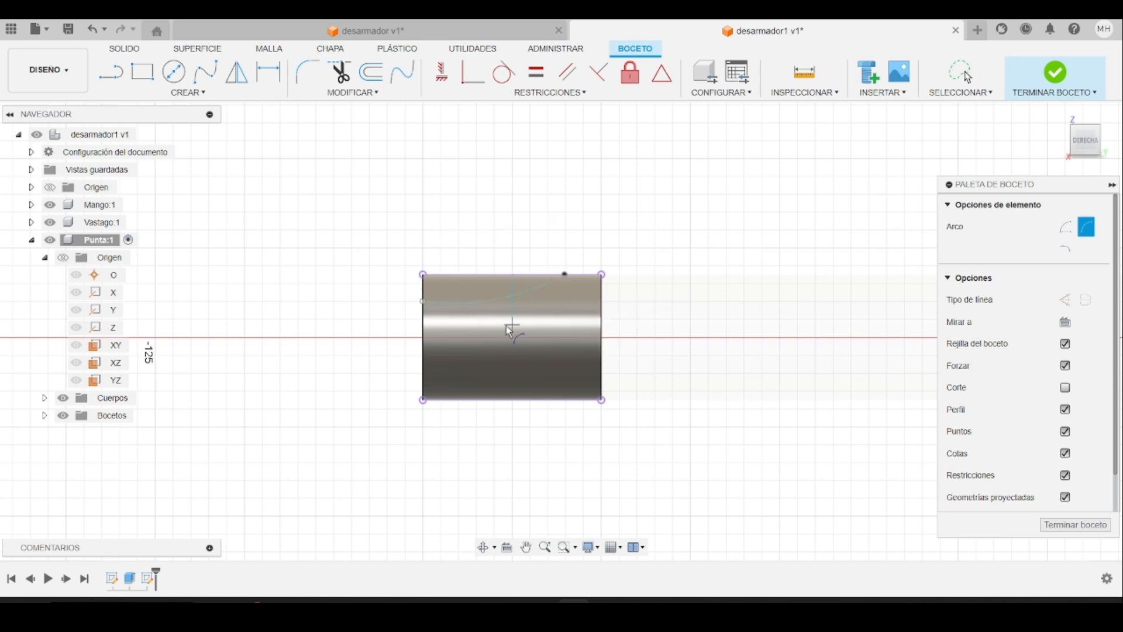
# - Compare the arc with the Foxit PDF Reader figure, then align its start point vertically with the end edge's midpoint in Autodesk Fusion
pyautogui.scroll(3, 430, 331)
pyautogui.hotkey('alt', 'Tab')
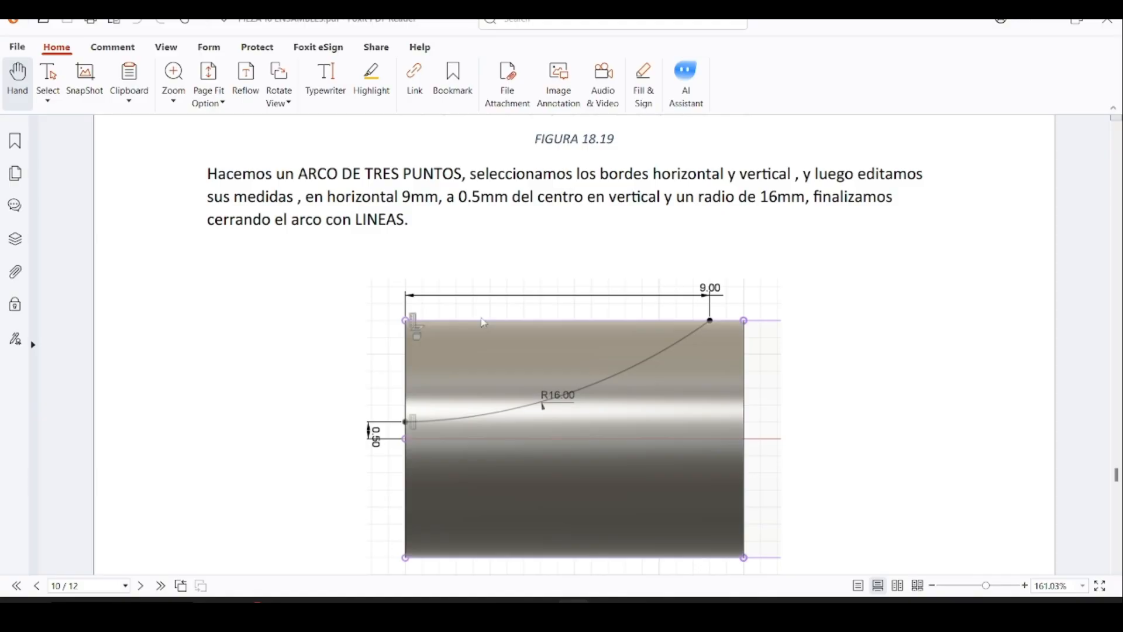
pyautogui.hotkey('alt', 'Tab')
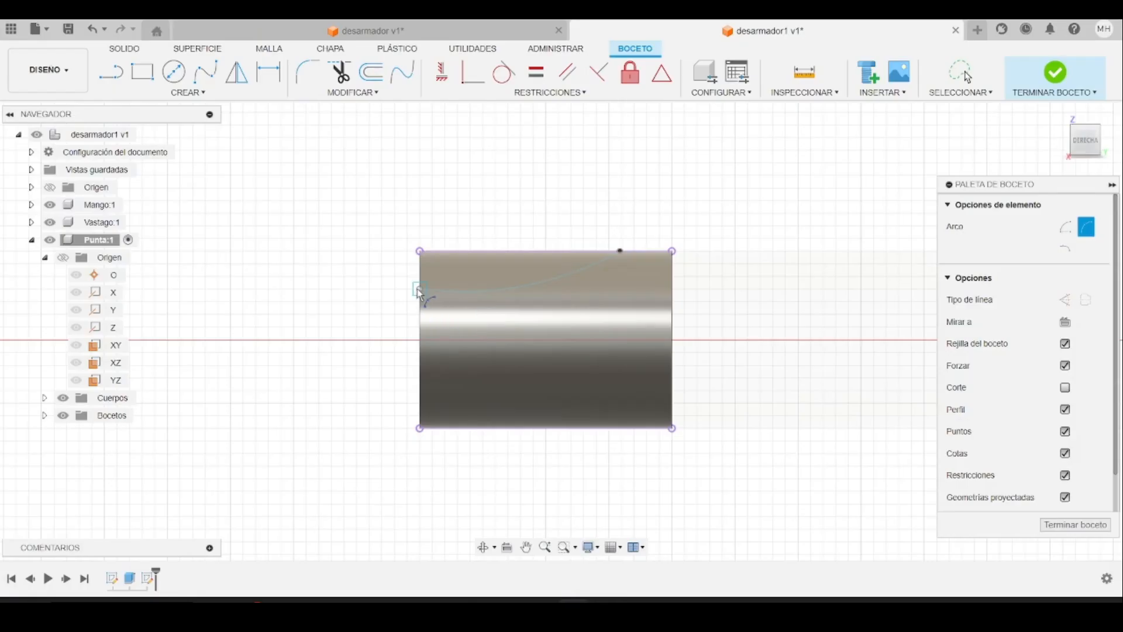
pyautogui.click(442, 79)
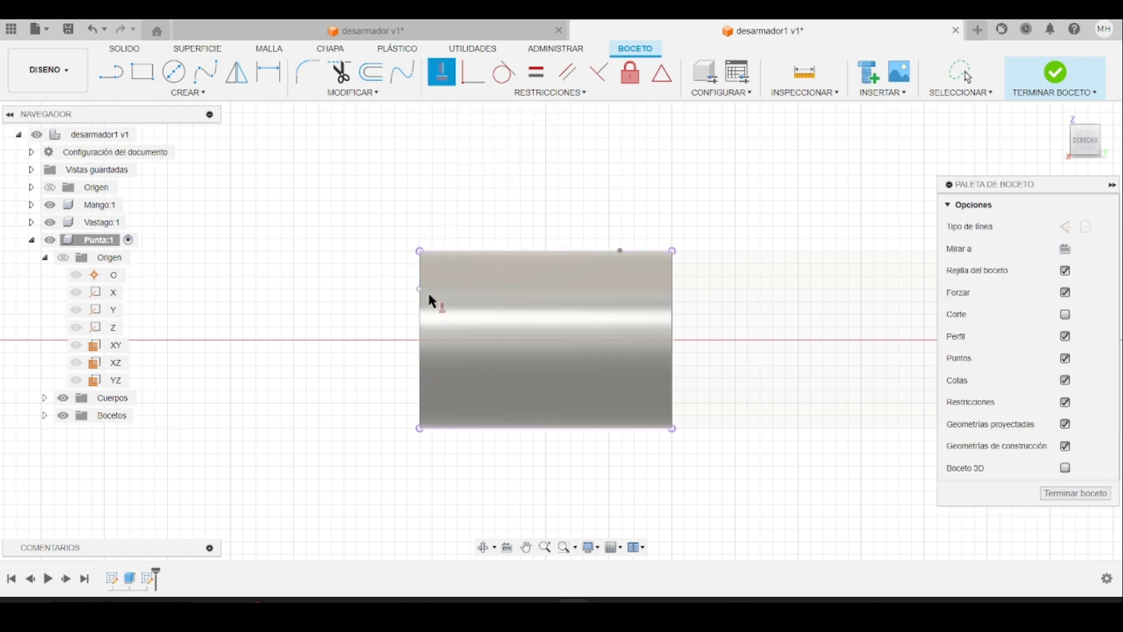
pyautogui.click(420, 341)
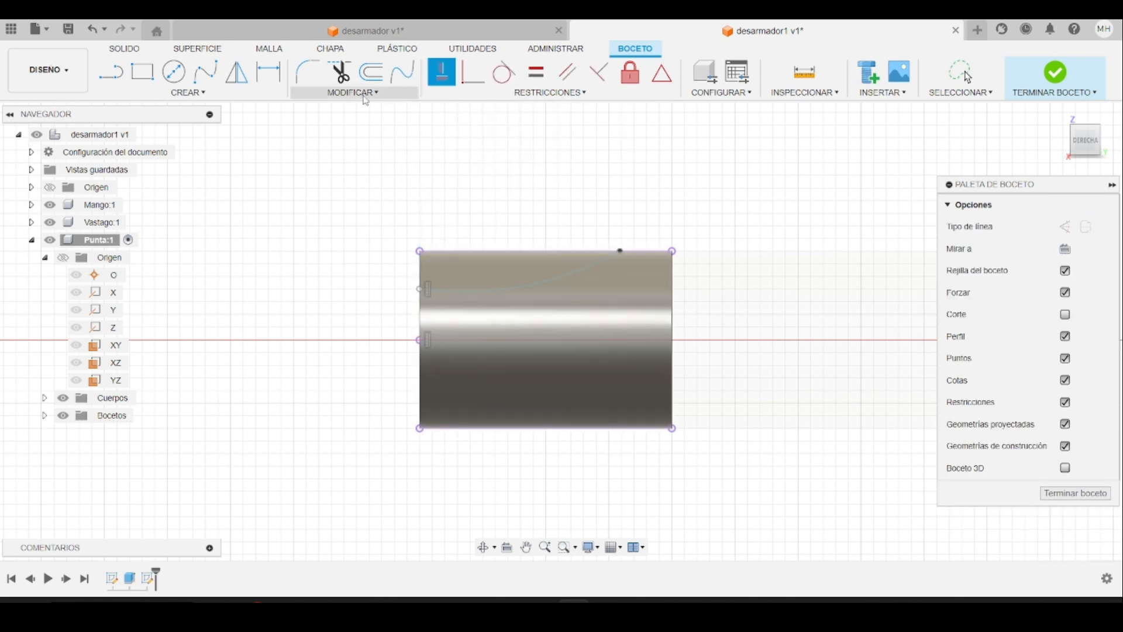
# - Check the figure in Foxit PDF Reader, then dimension the arc's start point 0.5 mm above the end edge's midpoint in Autodesk Fusion
pyautogui.click(265, 77)
pyautogui.hotkey('alt', 'Tab')
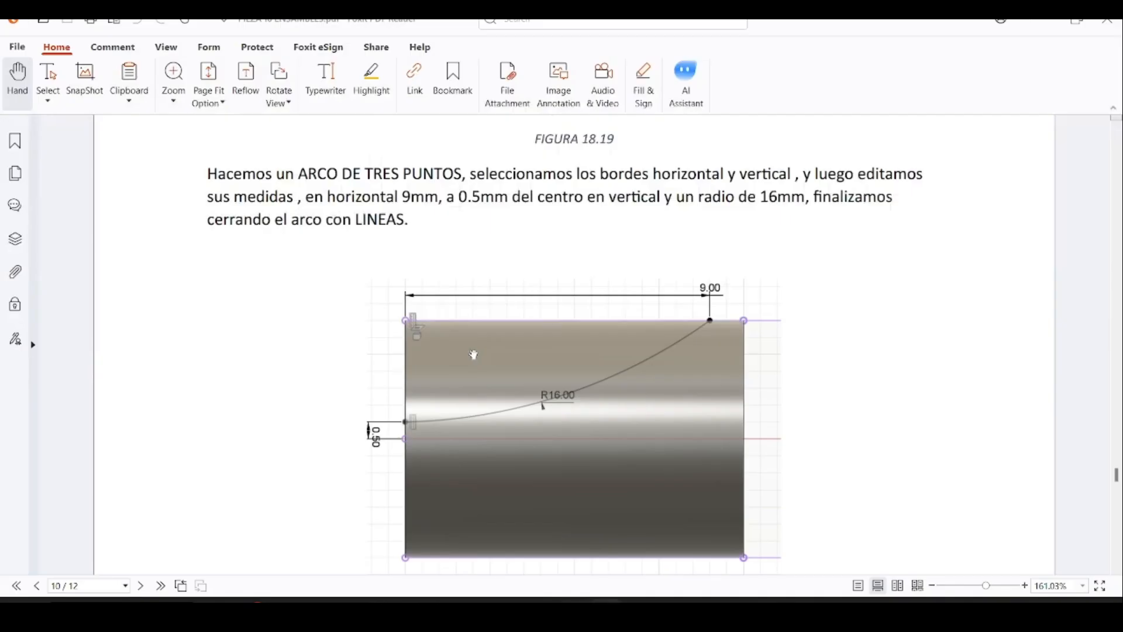
pyautogui.hotkey('alt', 'Tab')
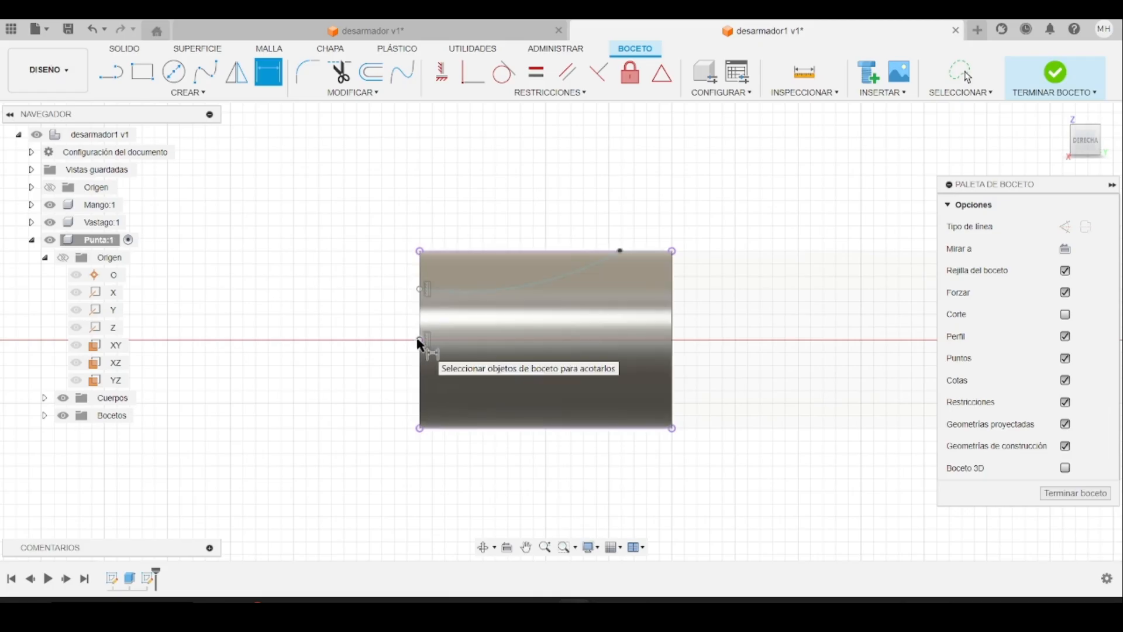
pyautogui.click(420, 341)
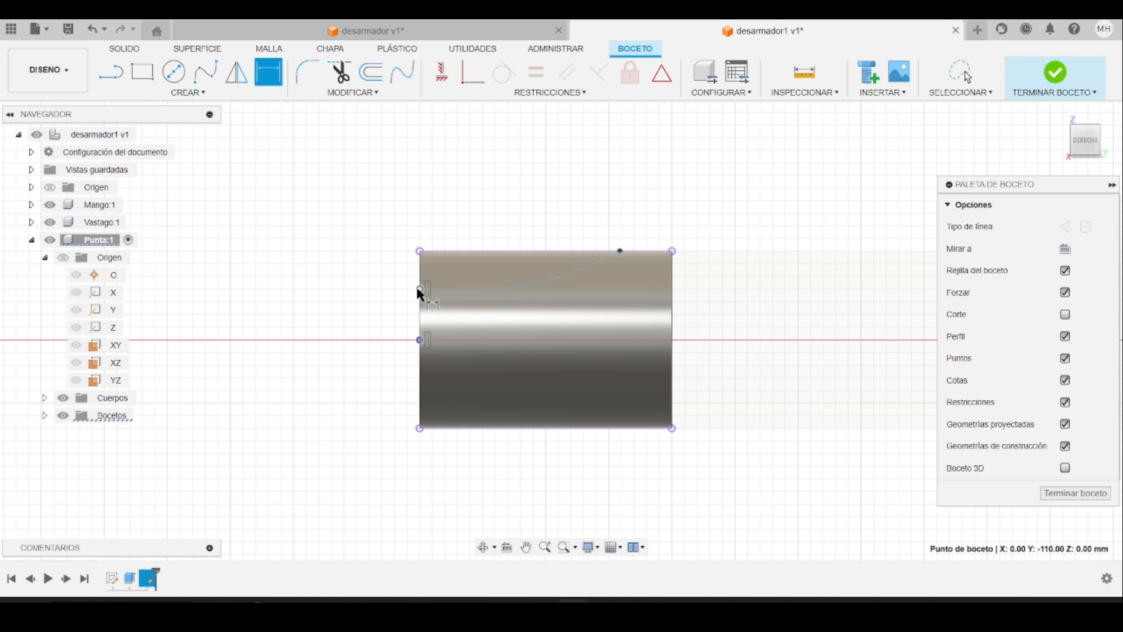
pyautogui.click(419, 289)
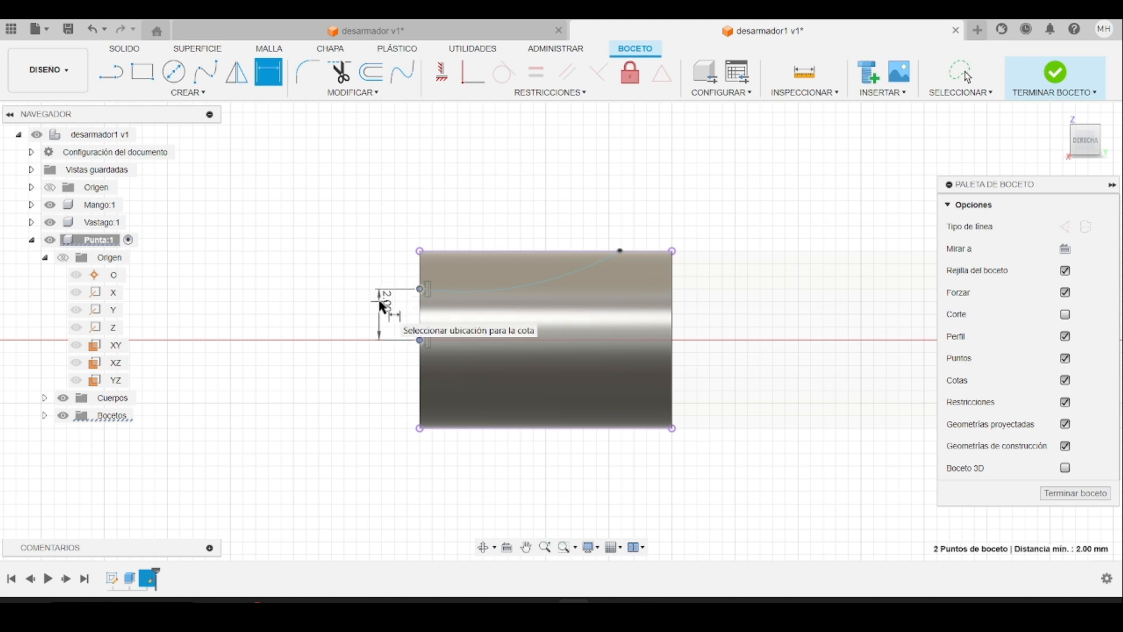
pyautogui.click(382, 306)
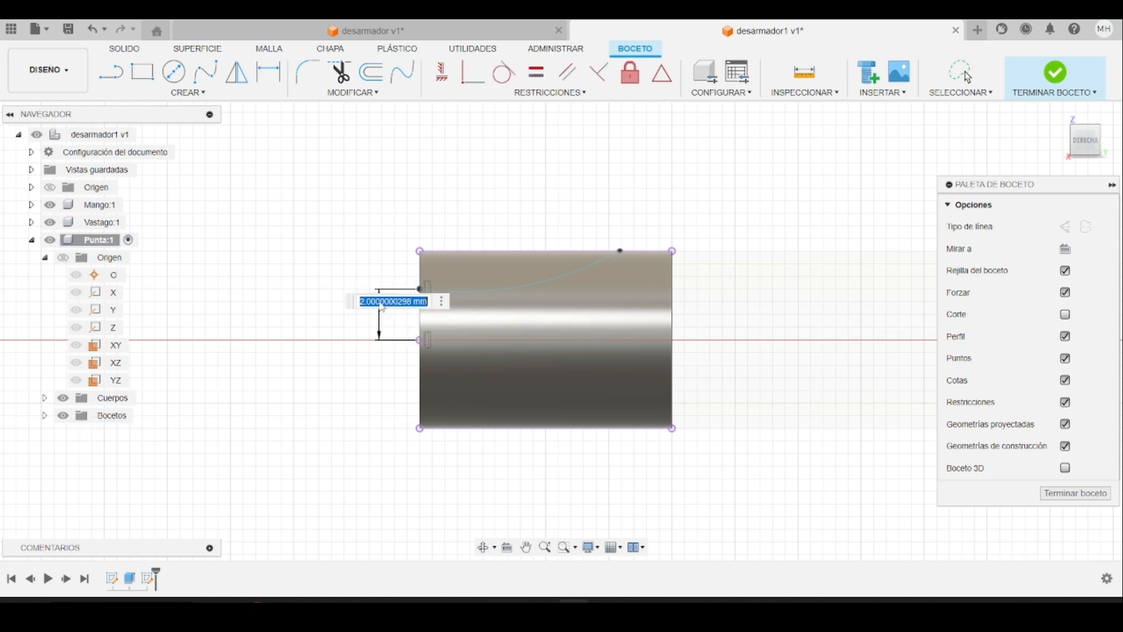
pyautogui.write('0.5')
pyautogui.press('Return')
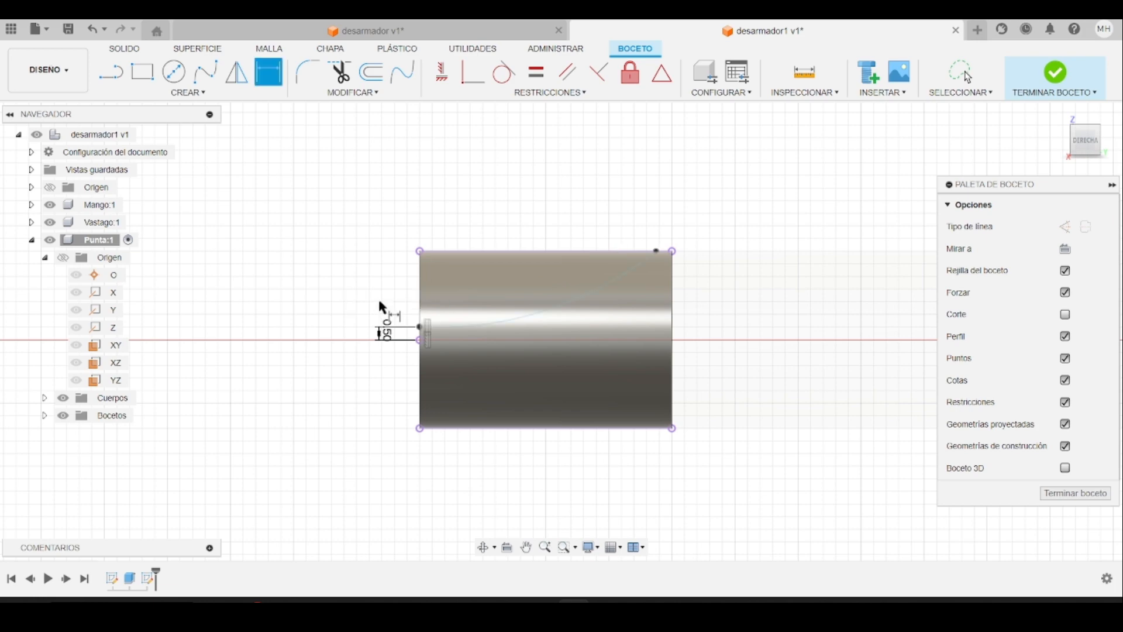
# - Check the horizontal dimension in Foxit PDF Reader, then try to dimension the tip's whole upper edge in Autodesk Fusion
pyautogui.hotkey('alt', 'Tab')
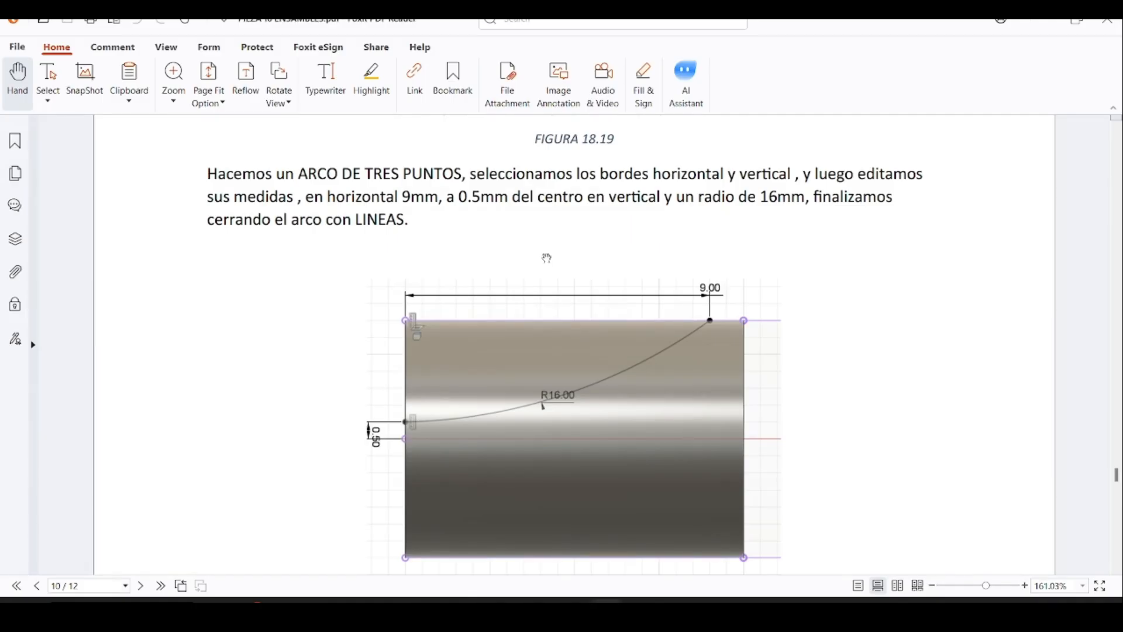
pyautogui.hotkey('alt', 'Tab')
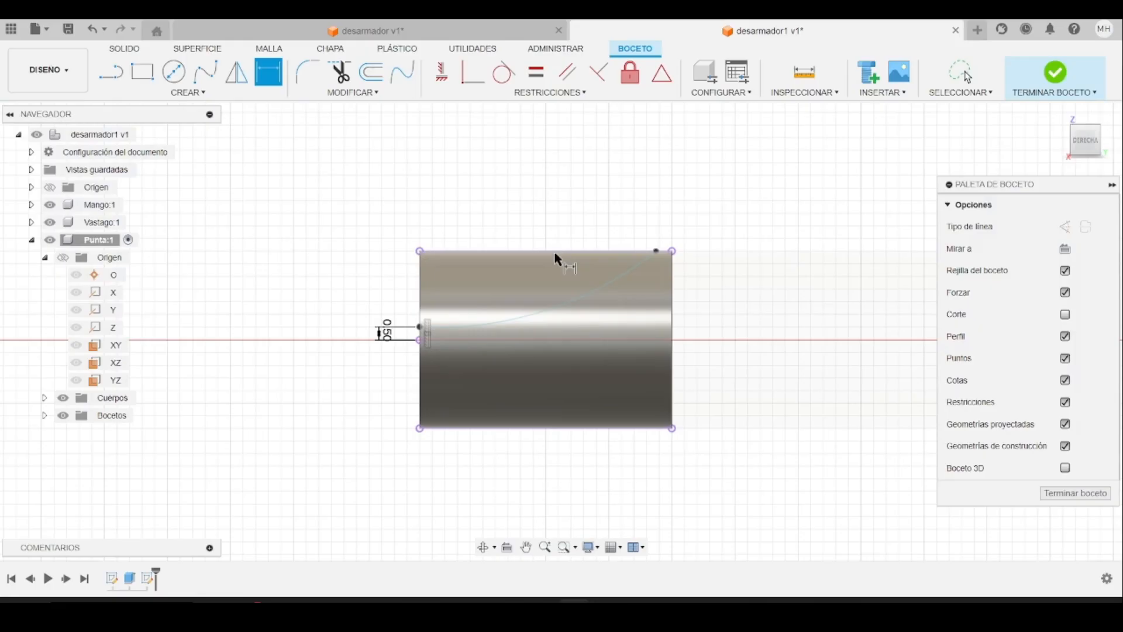
pyautogui.click(482, 253)
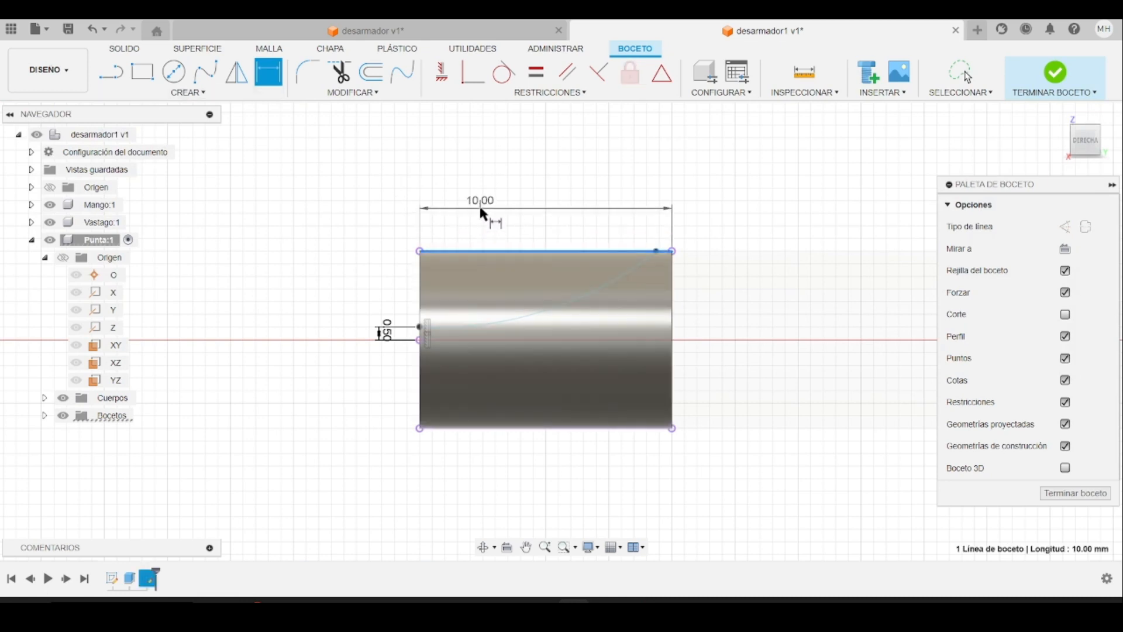
pyautogui.click(480, 210)
pyautogui.click(689, 353)
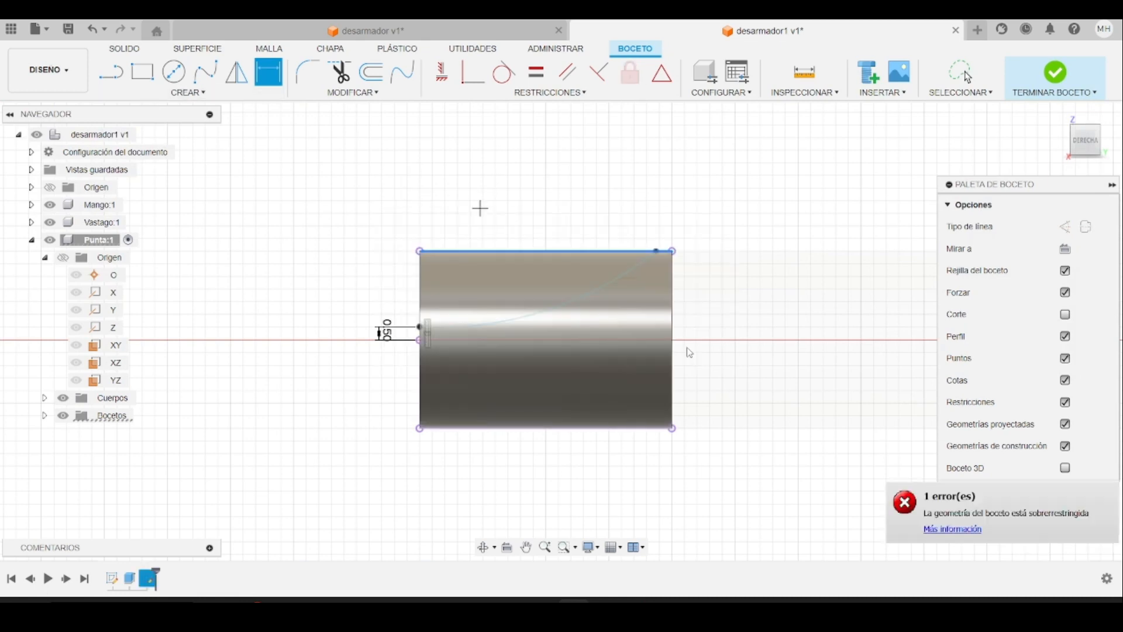
# - Dimension the horizontal distance from the free end's upper corner to the arc's upper endpoint as 9 mm
pyautogui.click(419, 251)
pyautogui.click(656, 251)
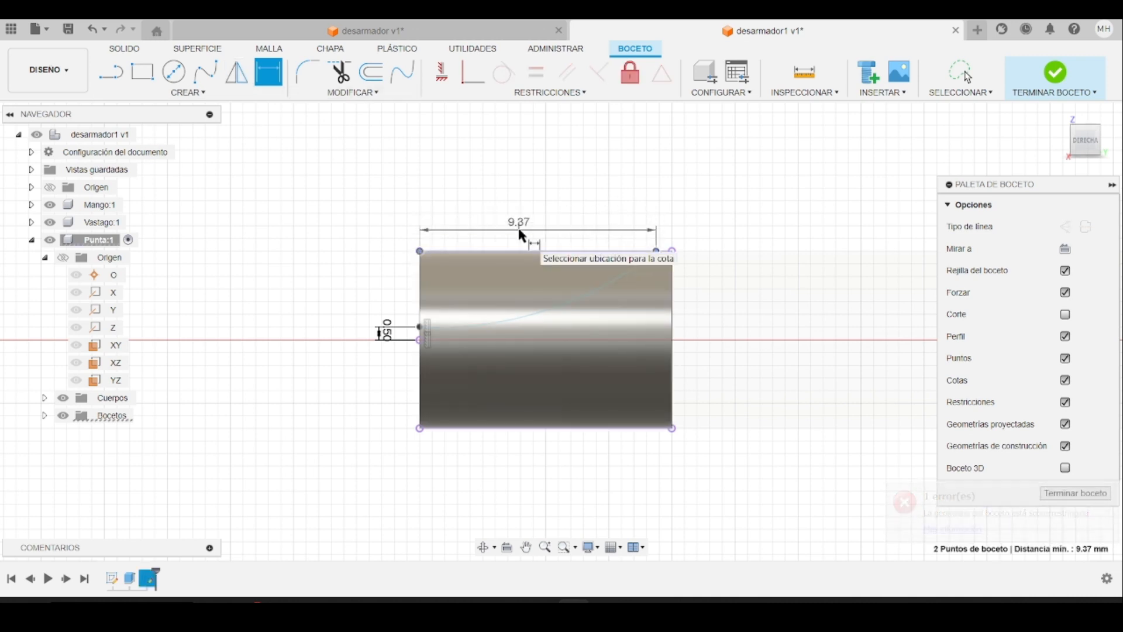
pyautogui.click(519, 233)
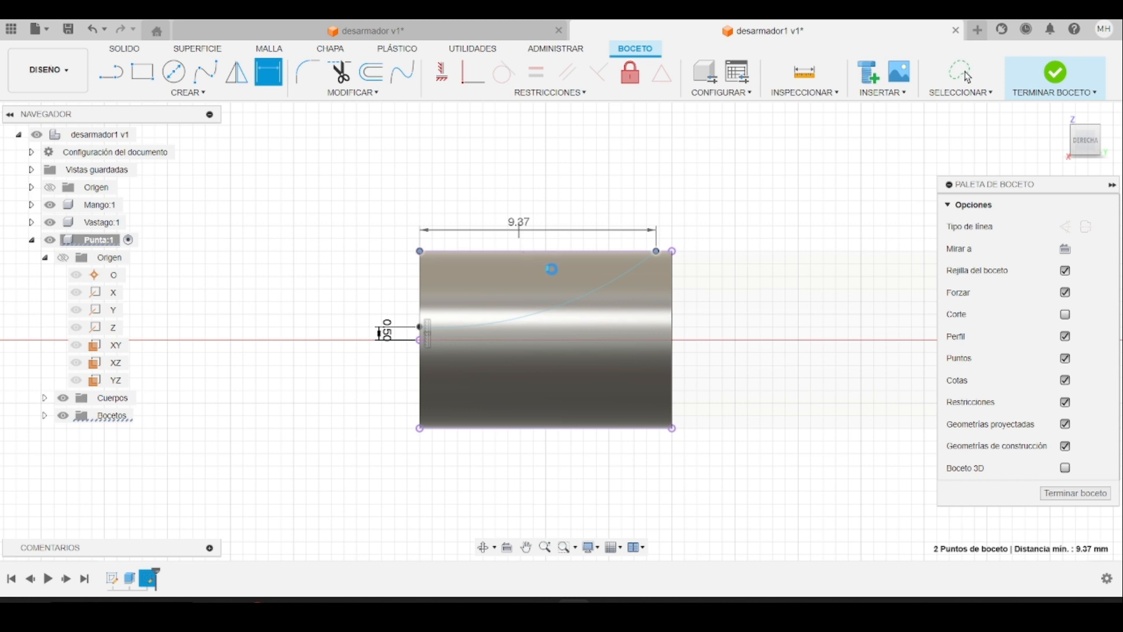
pyautogui.press('Escape')
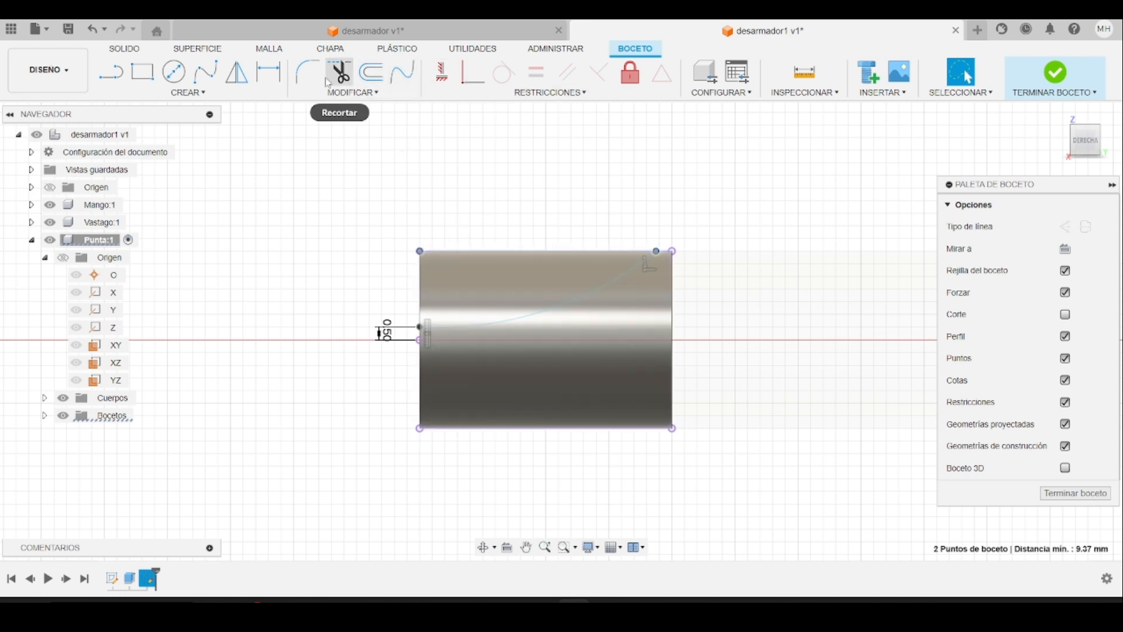
pyautogui.click(274, 77)
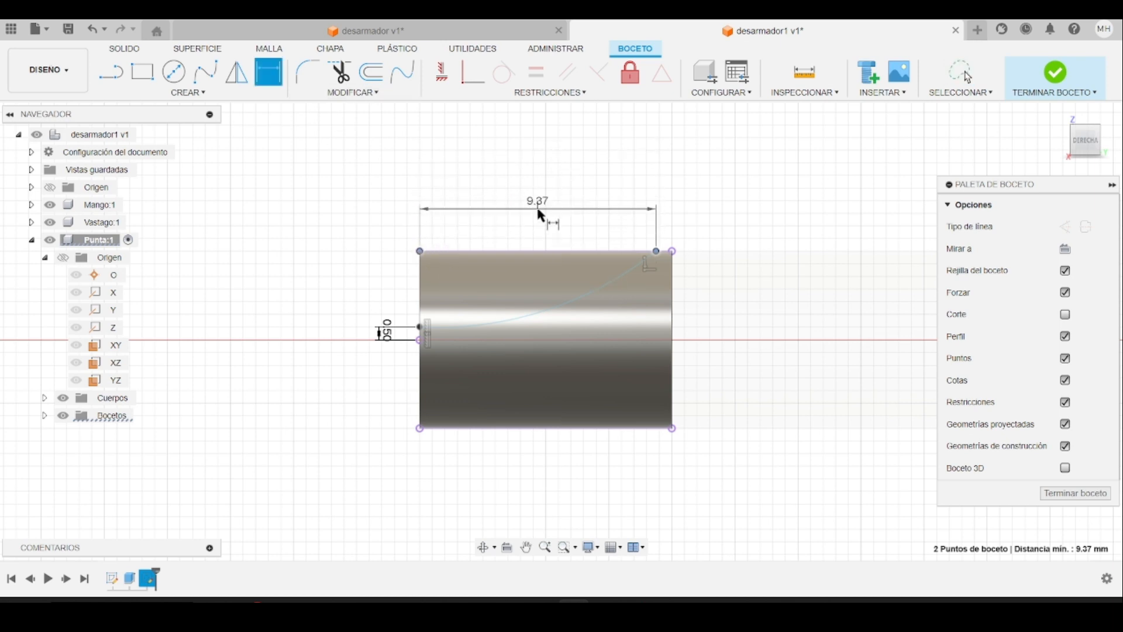
pyautogui.click(541, 215)
pyautogui.write('9')
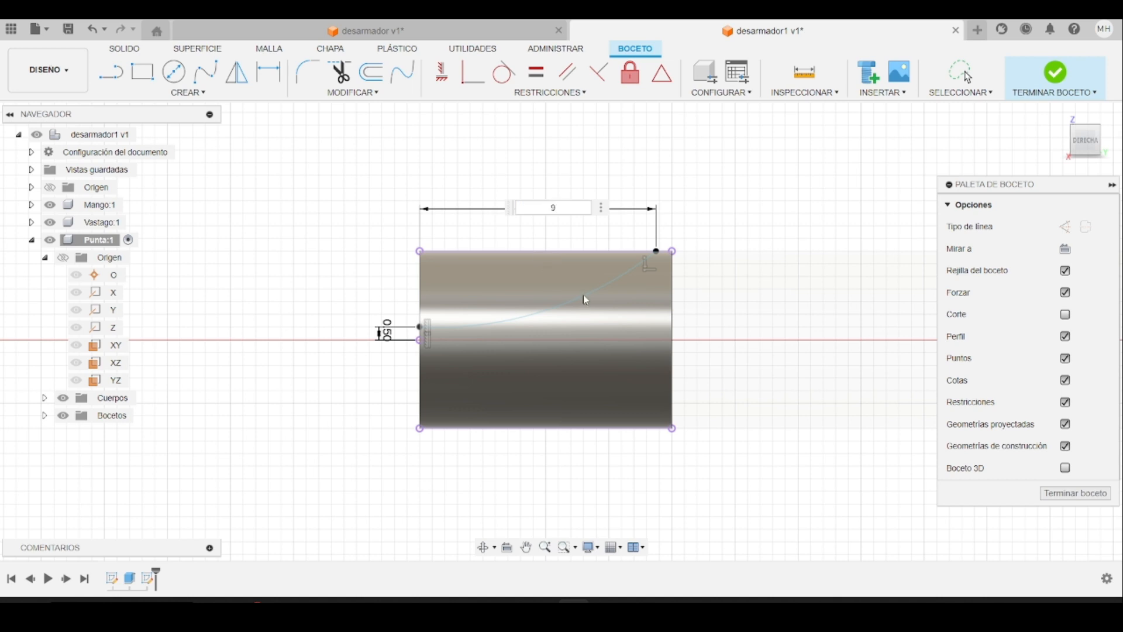
pyautogui.press('Return')
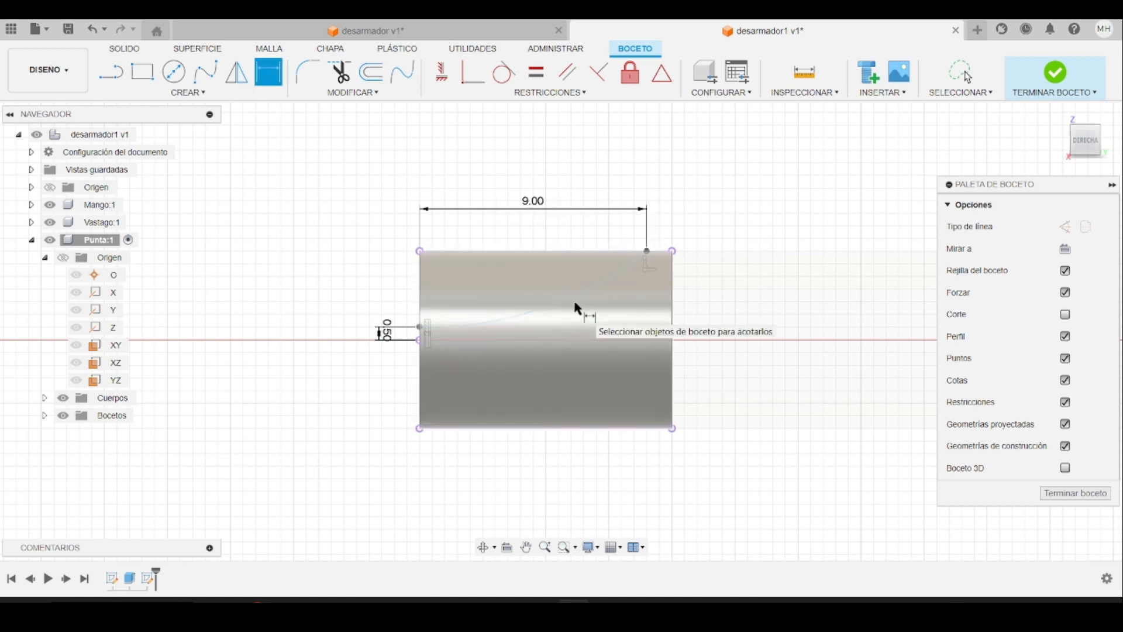
# - Check the arc's radius in the Foxit PDF Reader figure, then dimension the arc with a 16 mm radius in Autodesk Fusion
pyautogui.hotkey('alt', 'Tab')
pyautogui.hotkey('alt', 'Tab')
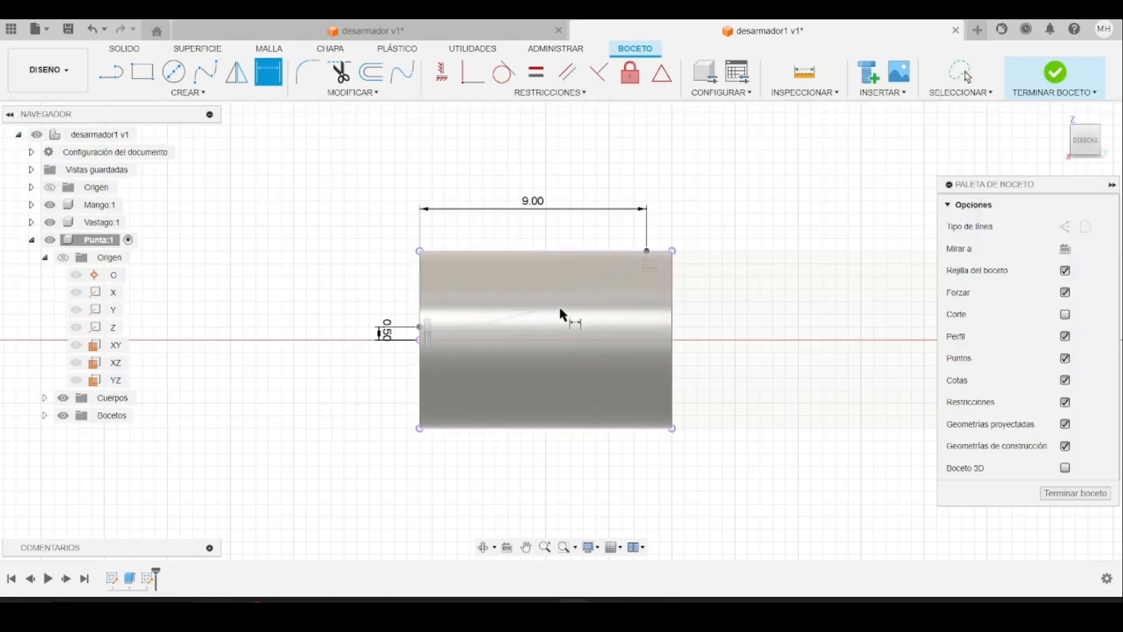
pyautogui.click(563, 305)
pyautogui.click(576, 324)
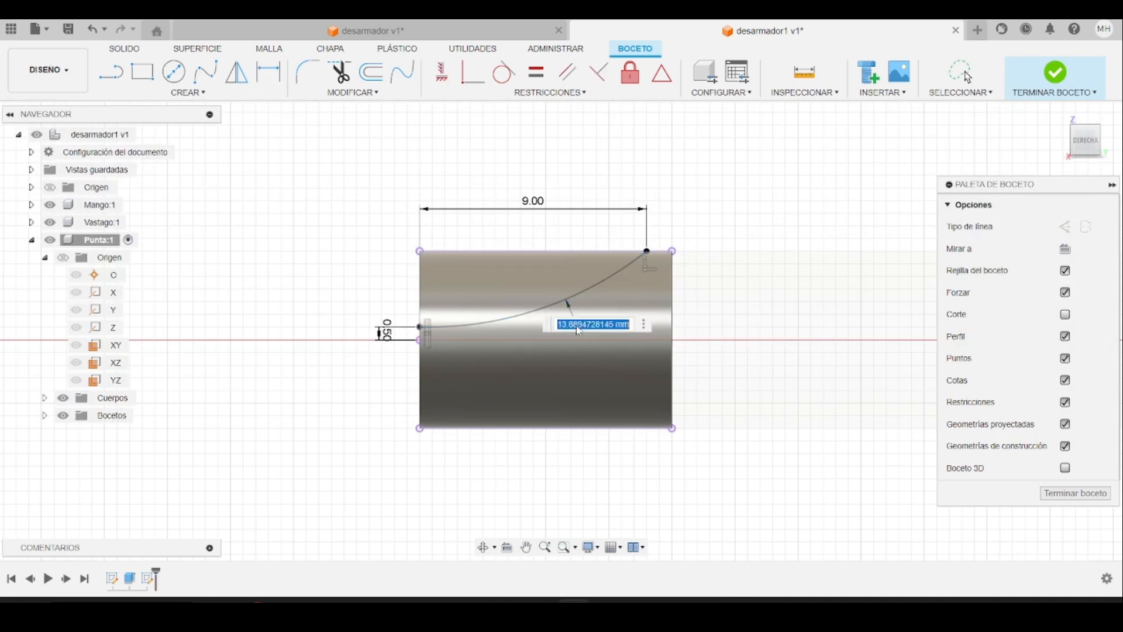
pyautogui.write('16')
pyautogui.press('Return')
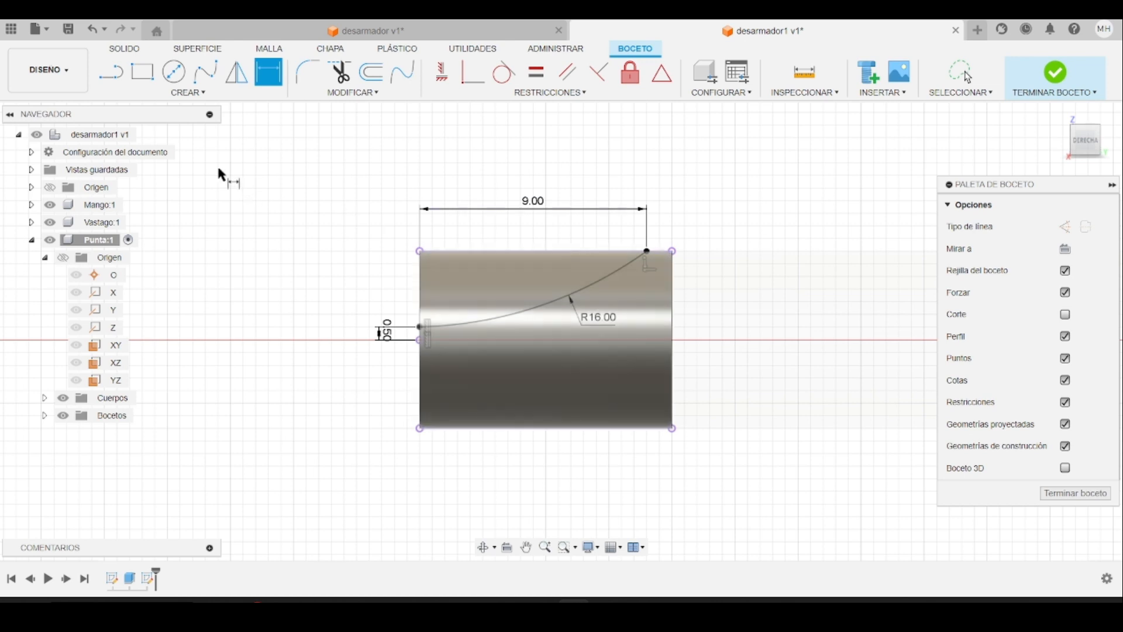
# - Close the arc profile with lines from its start point to the free end's upper corner and on to its upper endpoint
pyautogui.click(110, 72)
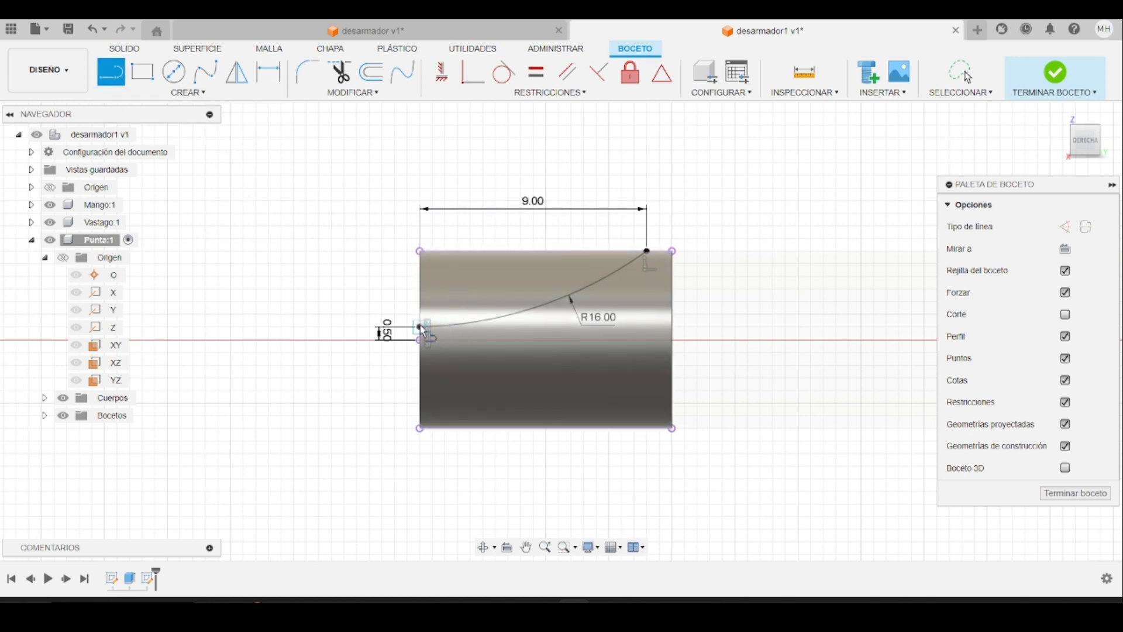
pyautogui.click(420, 250)
pyautogui.click(647, 251)
pyautogui.press('Escape')
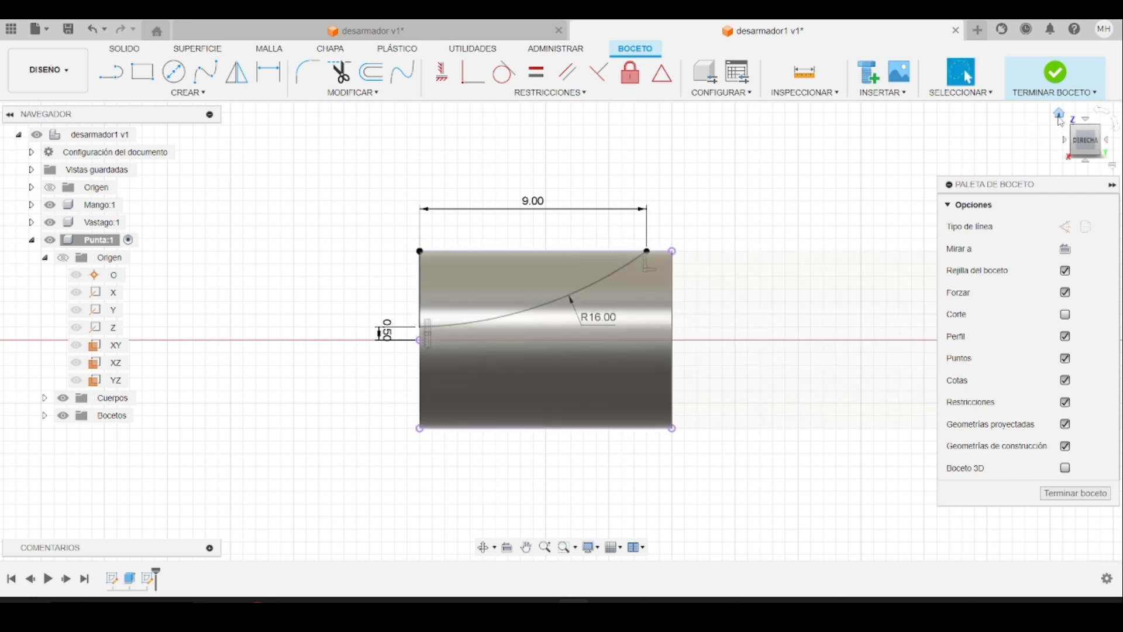
# - Extrude the closed arc profile as a cut through the tip, with direction Simétrico and extent type Todo
pyautogui.click(1059, 113)
pyautogui.scroll(6, 417, 311)
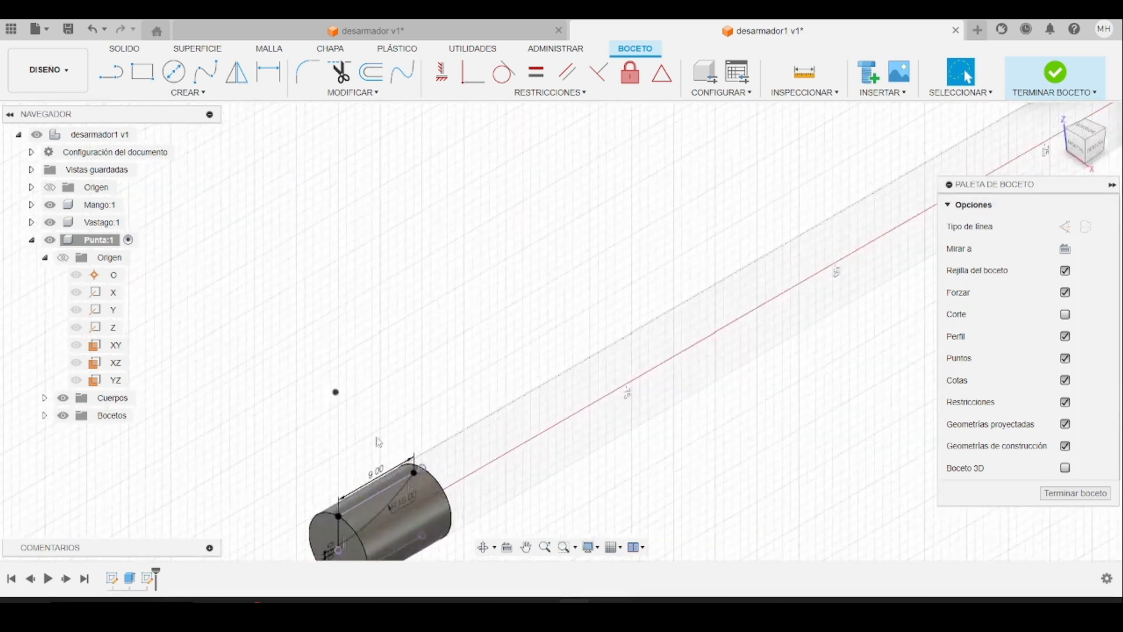
pyautogui.moveTo(438, 283); pyautogui.dragTo(458, 240, button='middle')
pyautogui.click(133, 51)
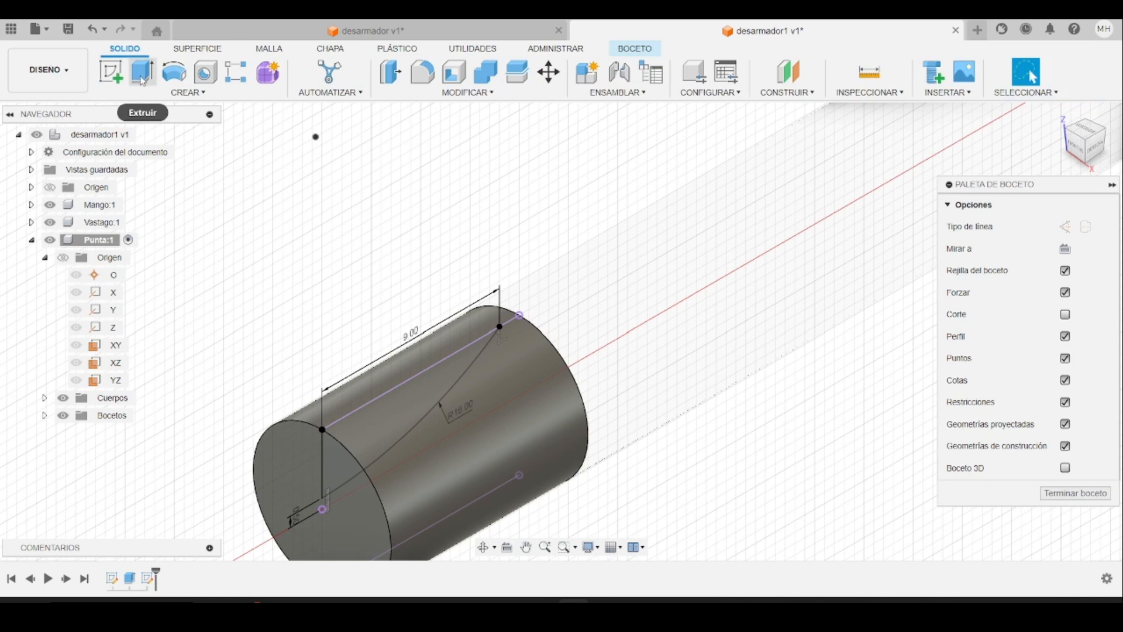
pyautogui.click(142, 72)
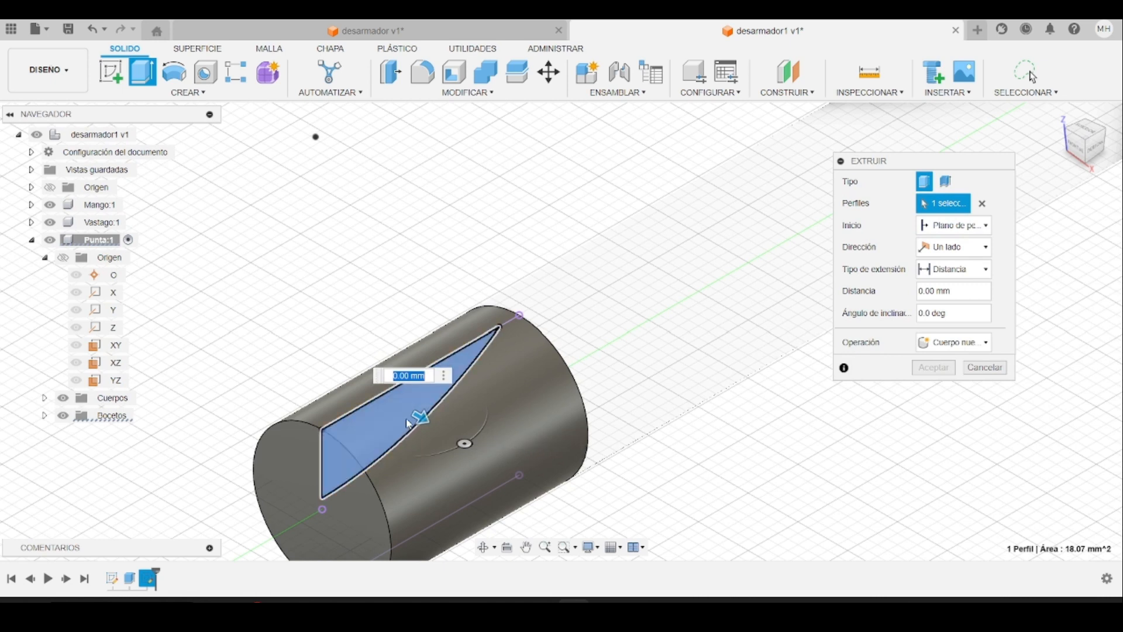
pyautogui.click(986, 247)
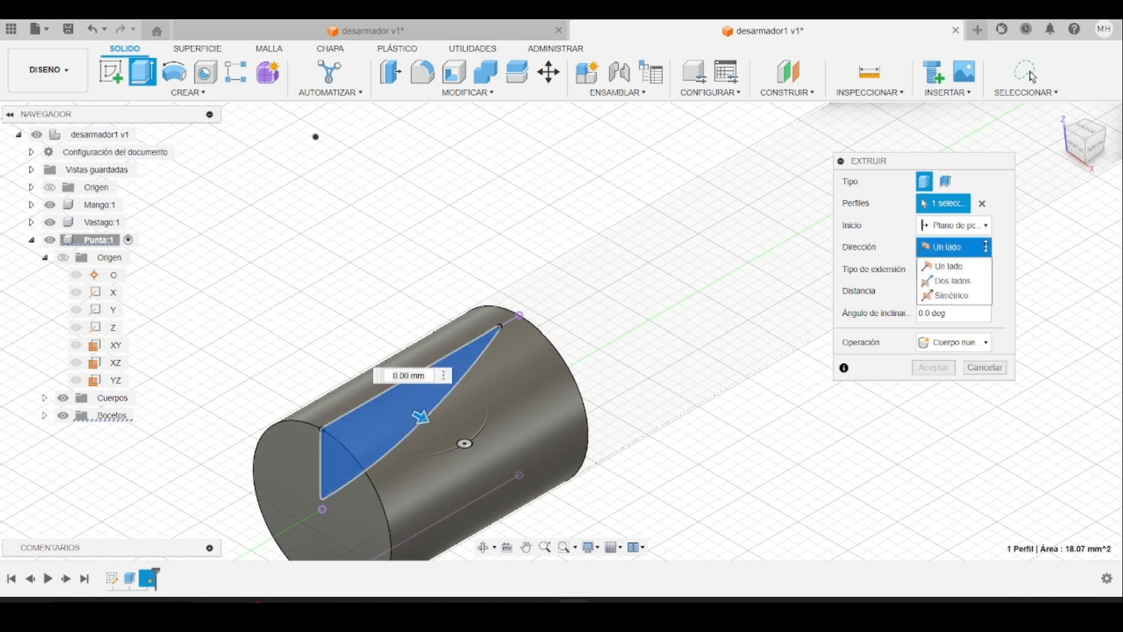
pyautogui.click(960, 282)
pyautogui.click(986, 247)
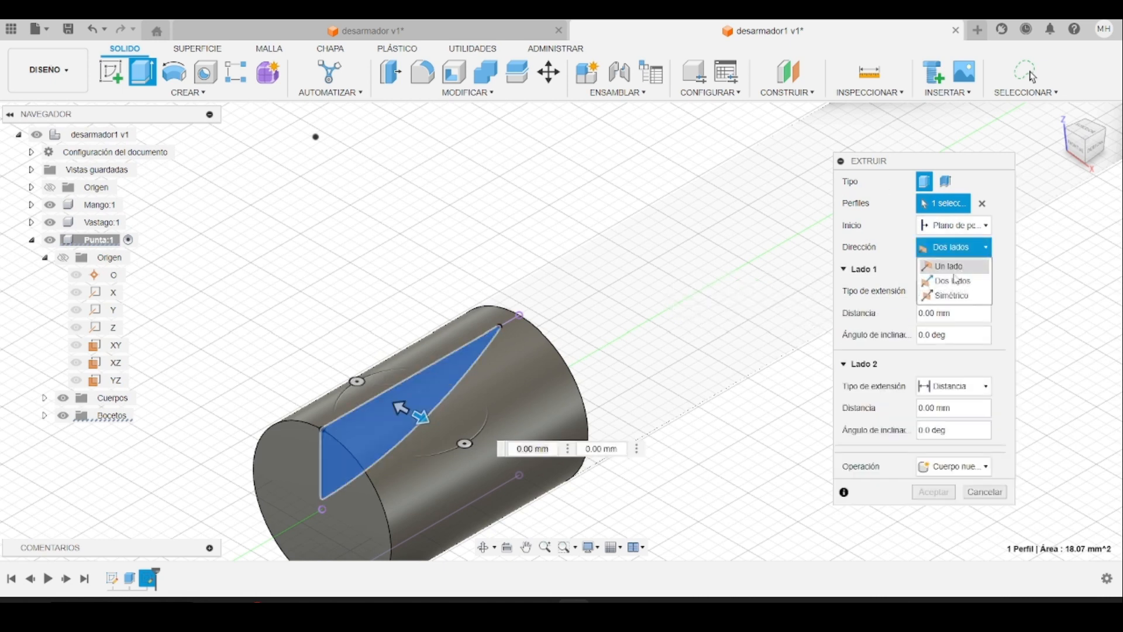
pyautogui.click(955, 296)
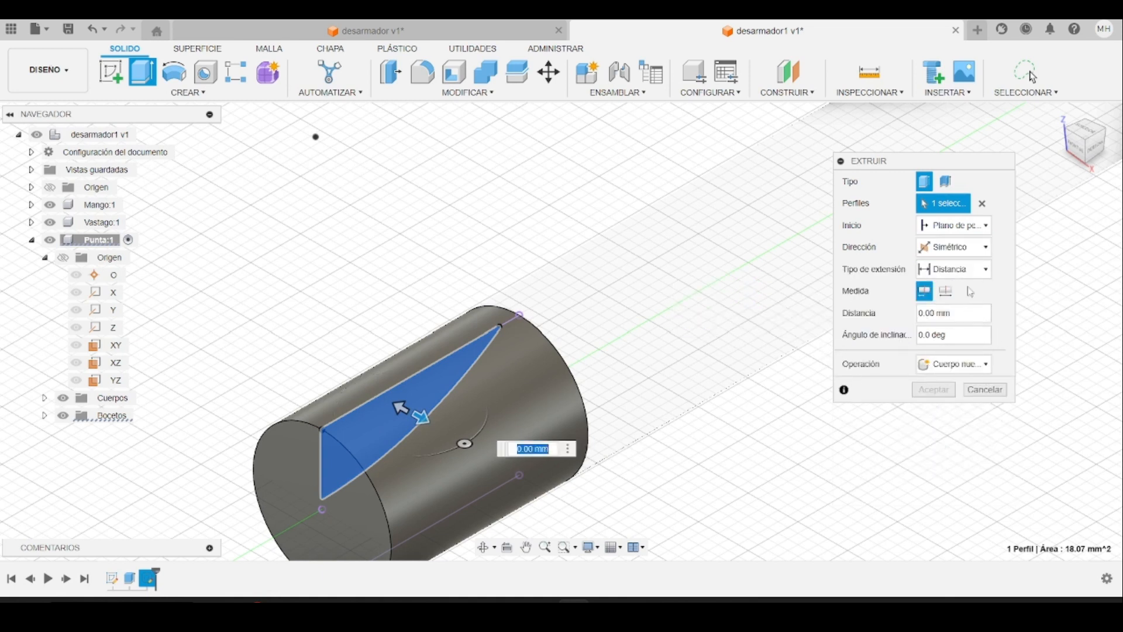
pyautogui.click(986, 269)
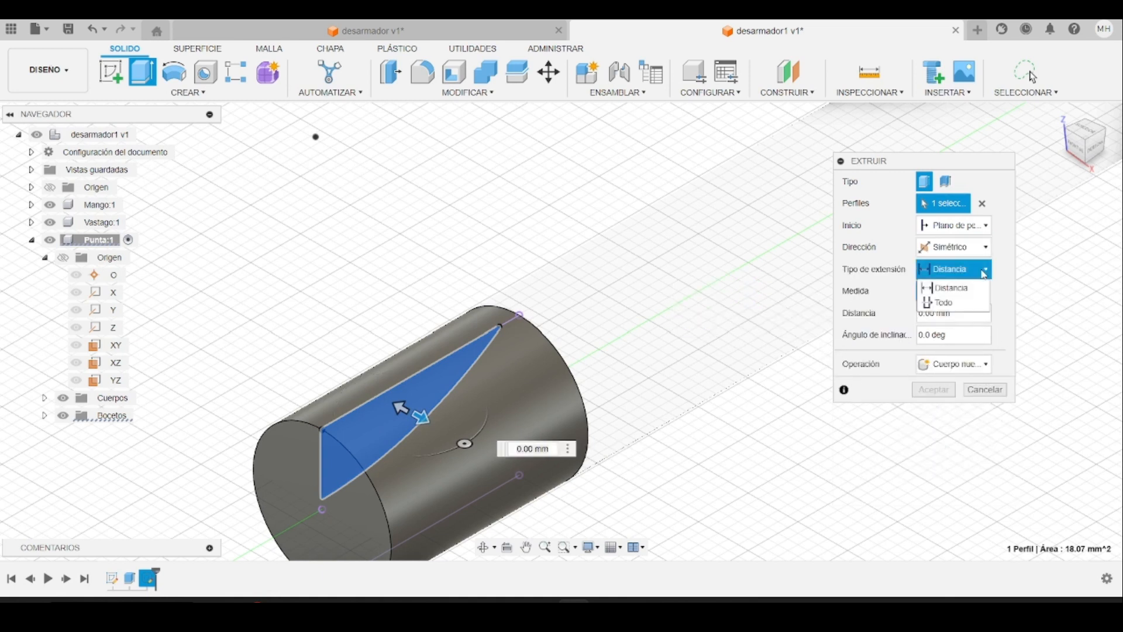
pyautogui.click(960, 303)
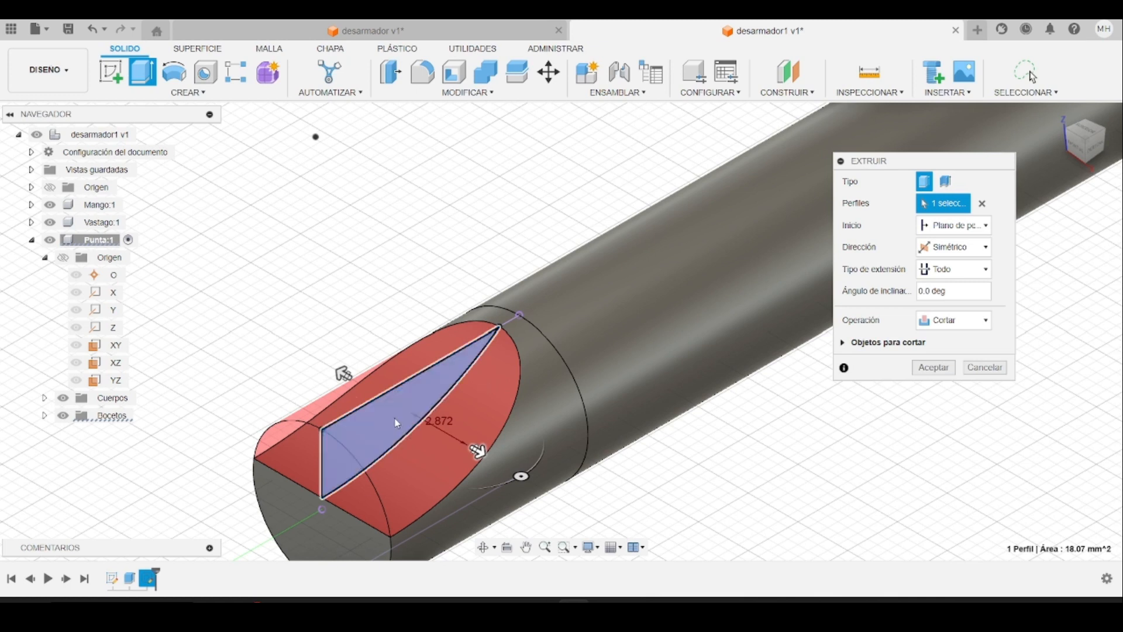
pyautogui.click(924, 373)
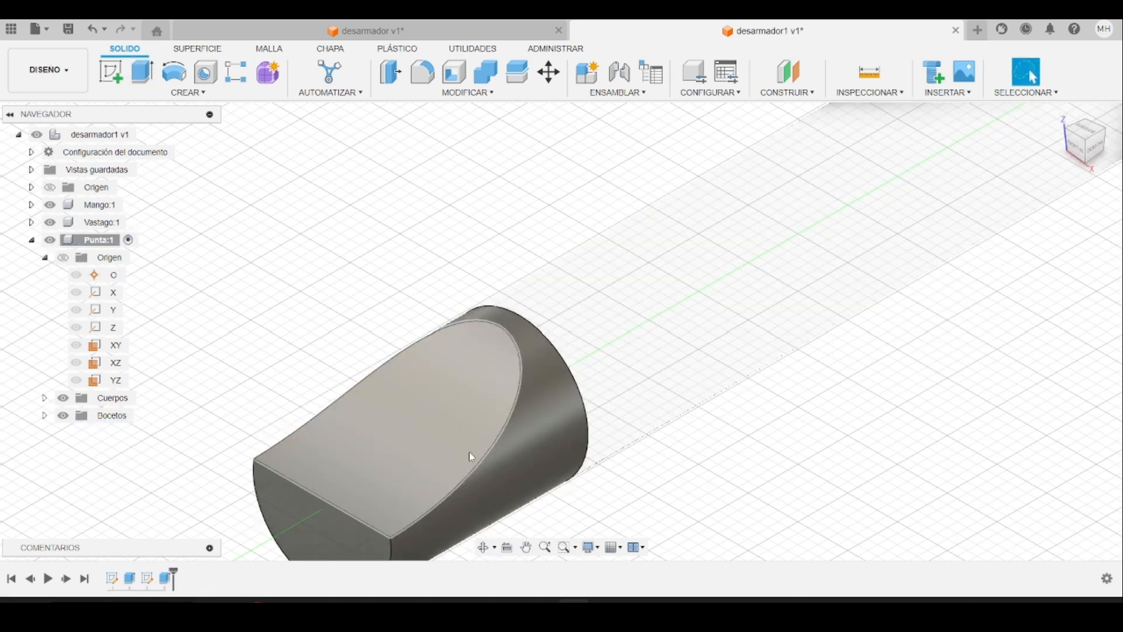
# - Mirror the curved cut feature of the Punta tip across the component's XY origin plane, with object type Elementos
pyautogui.scroll(2, 469, 452)
pyautogui.scroll(-2, 469, 453)
pyautogui.moveTo(582, 477); pyautogui.dragTo(627, 333, button='middle')
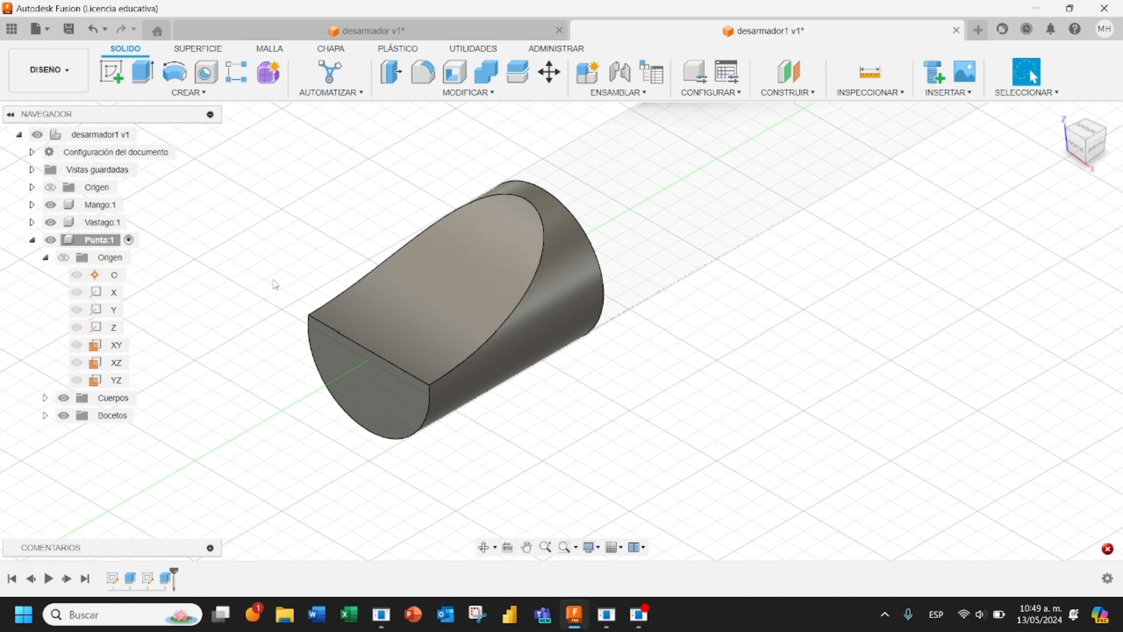
pyautogui.click(186, 92)
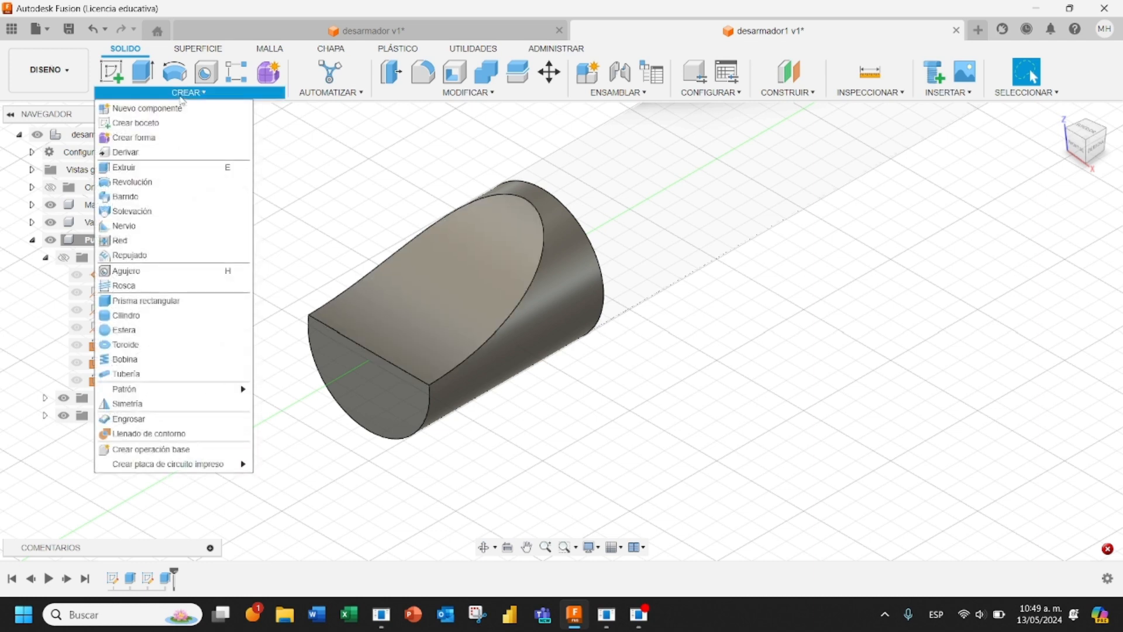
pyautogui.click(127, 403)
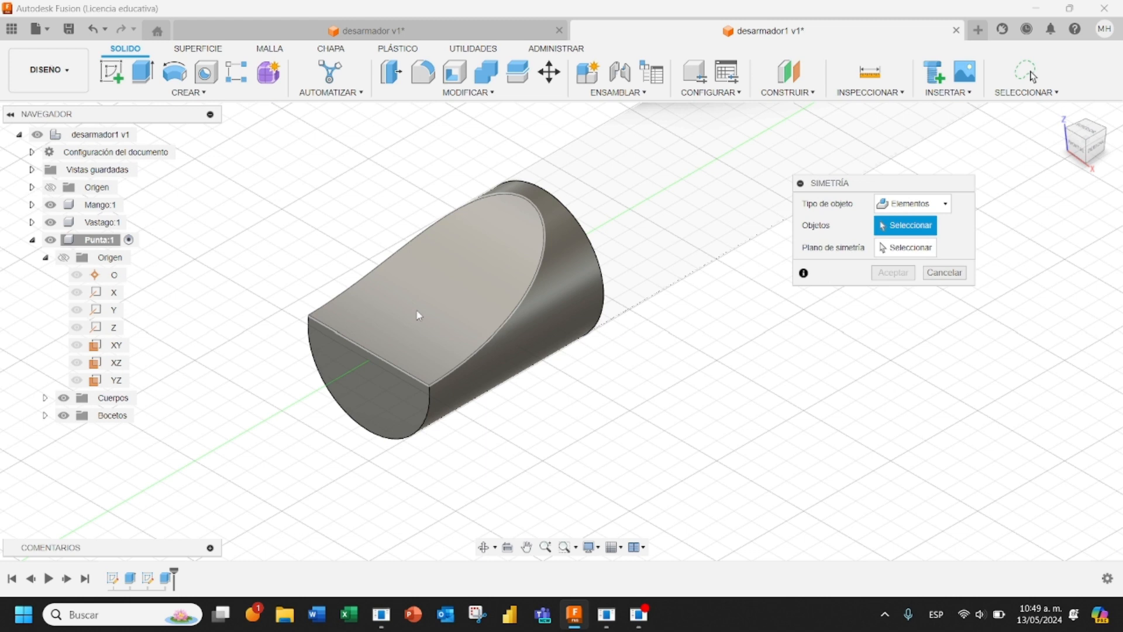
pyautogui.click(942, 203)
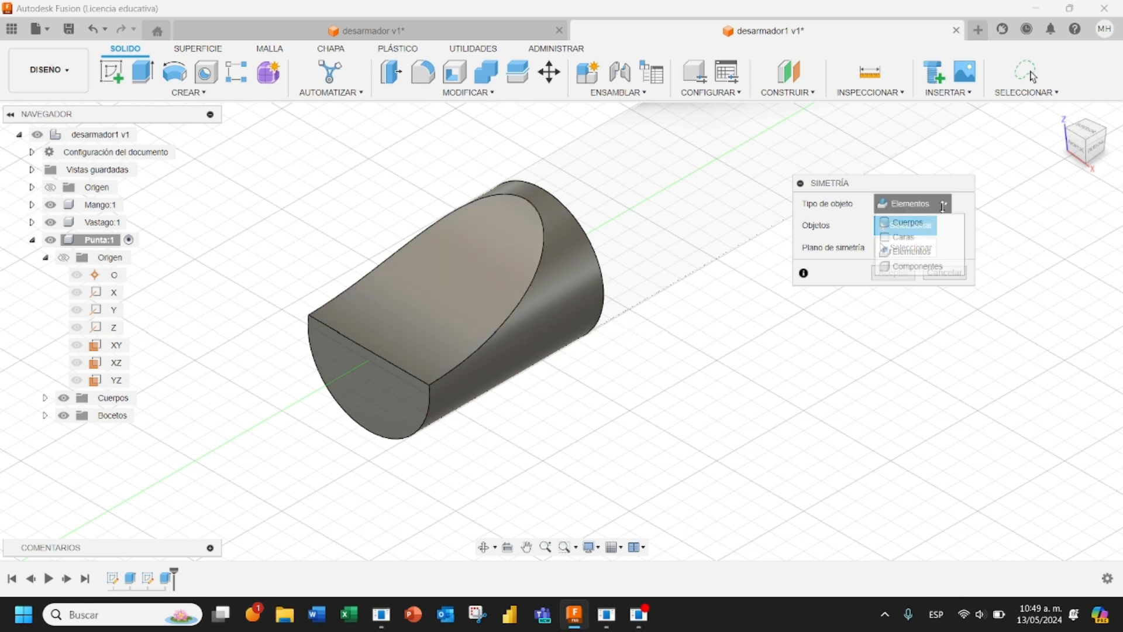
pyautogui.click(923, 256)
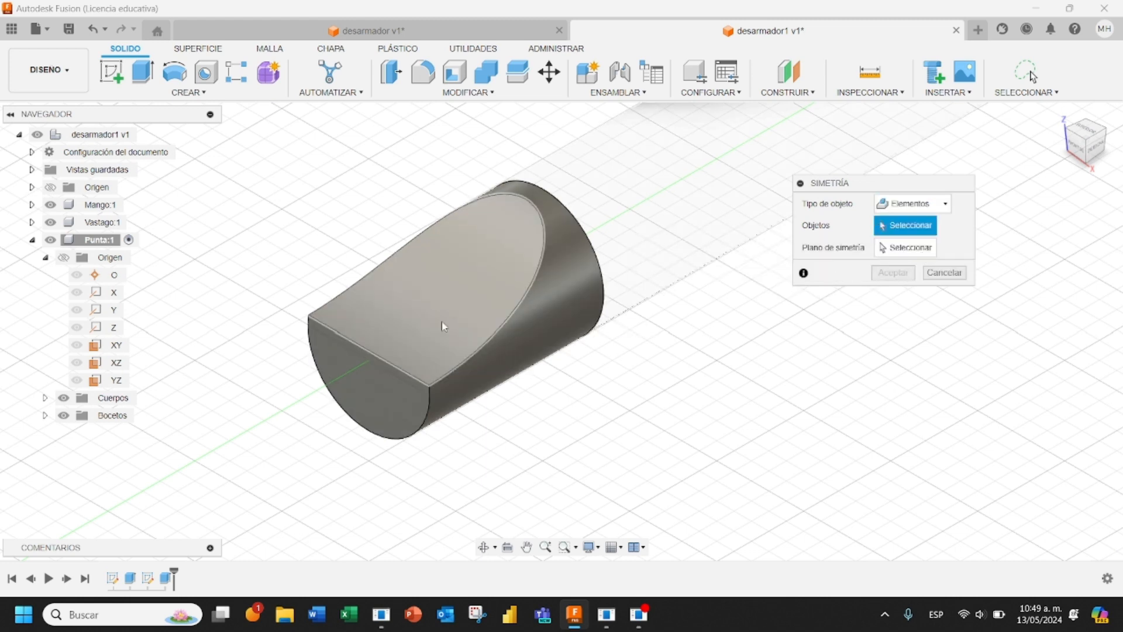
pyautogui.click(432, 318)
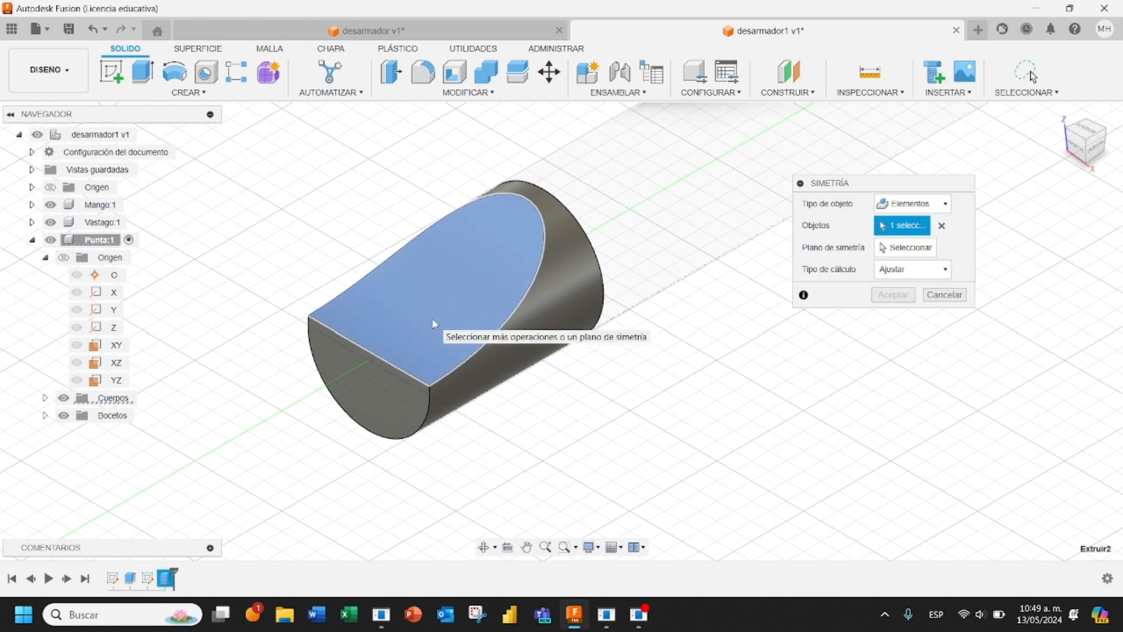
pyautogui.click(905, 247)
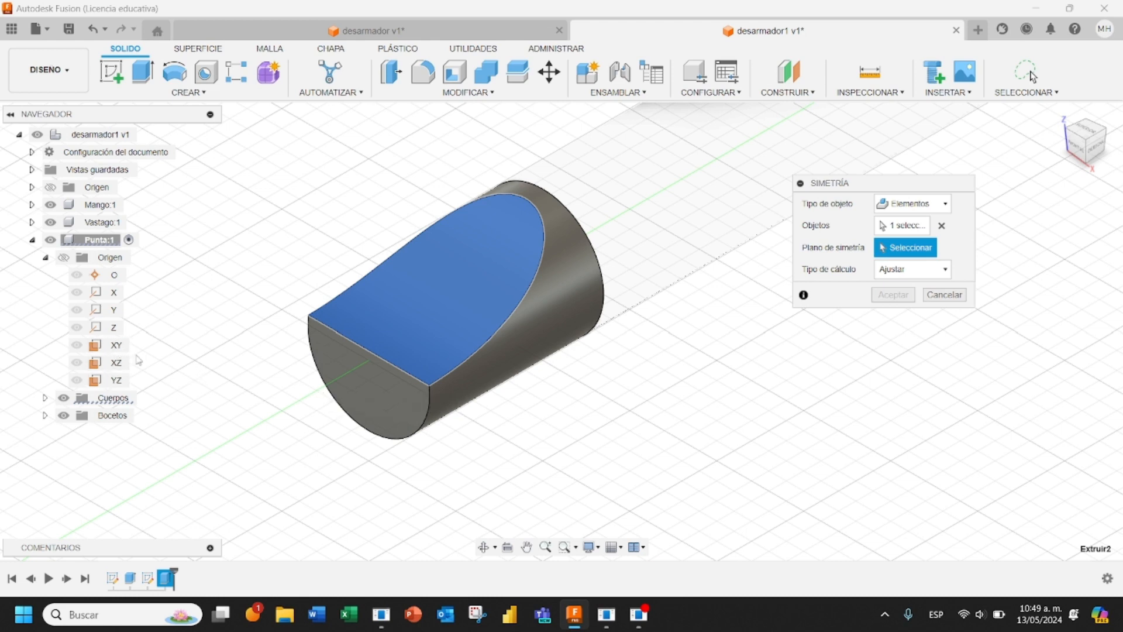
pyautogui.click(116, 345)
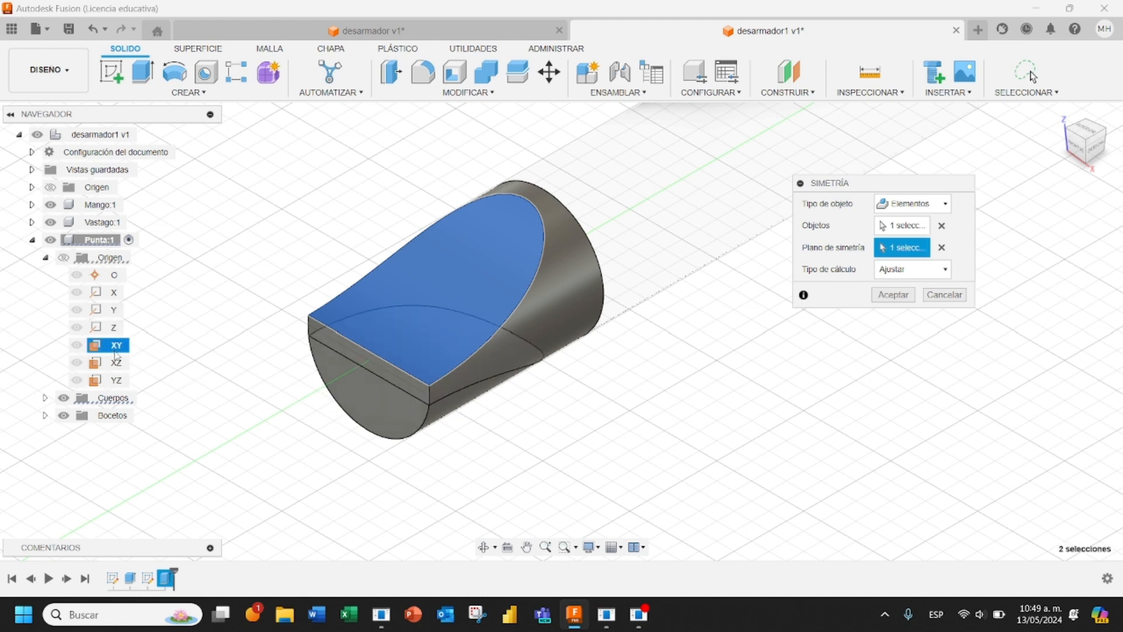
pyautogui.click(884, 296)
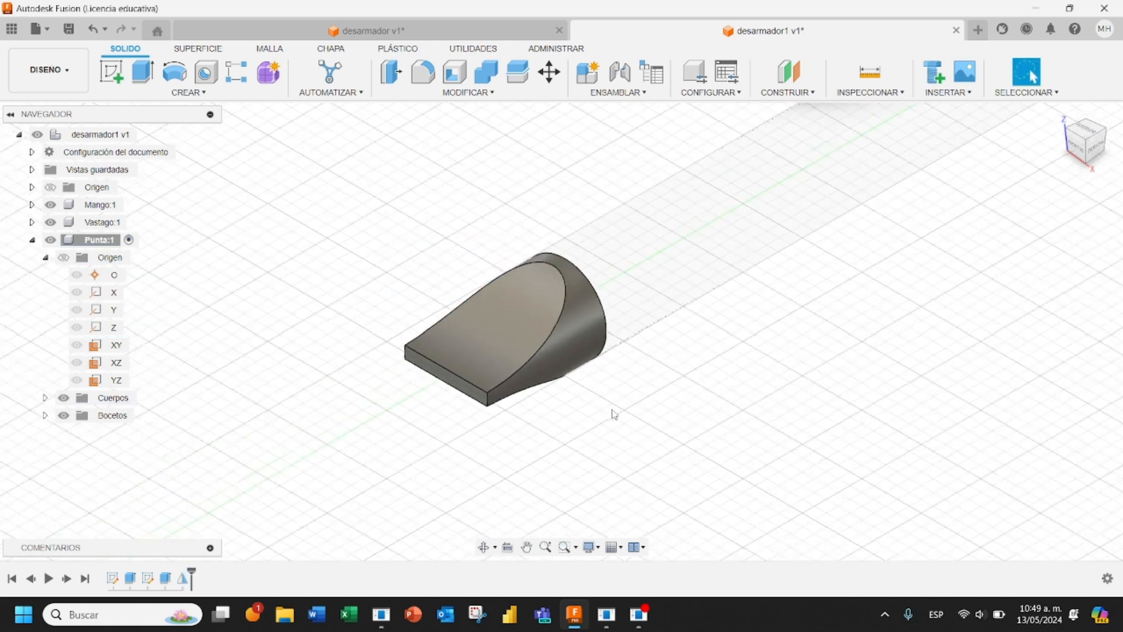
# - Activate the top-level component desarmador1 v1 so the whole screwdriver assembly is the active context
pyautogui.scroll(3, 616, 413)
pyautogui.scroll(-2, 615, 413)
pyautogui.scroll(-3, 908, 177)
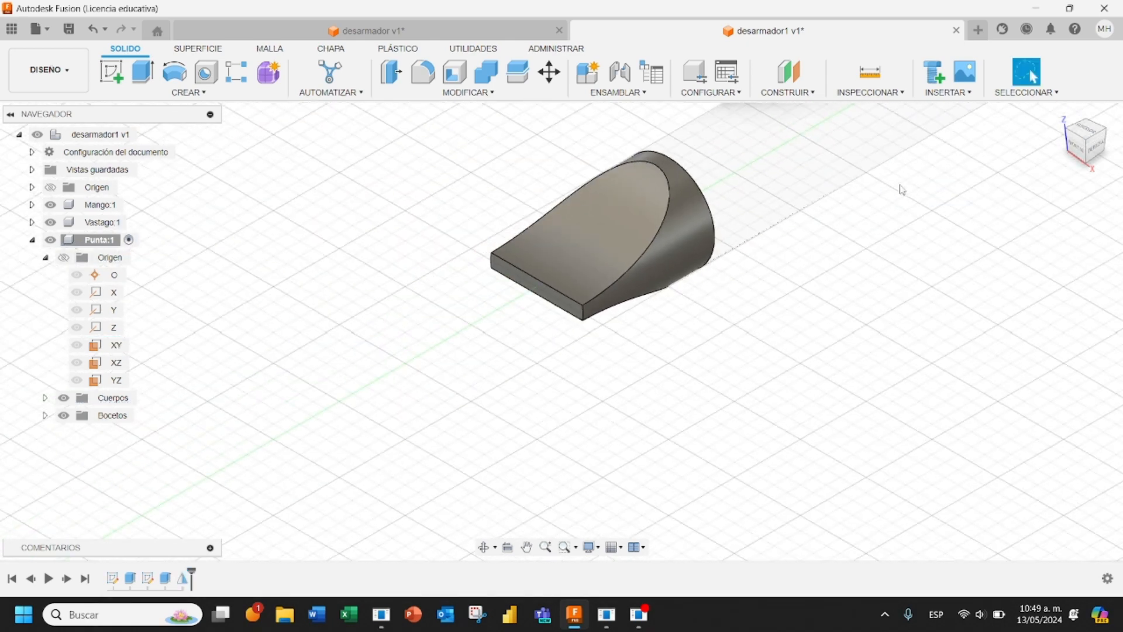
pyautogui.click(1059, 113)
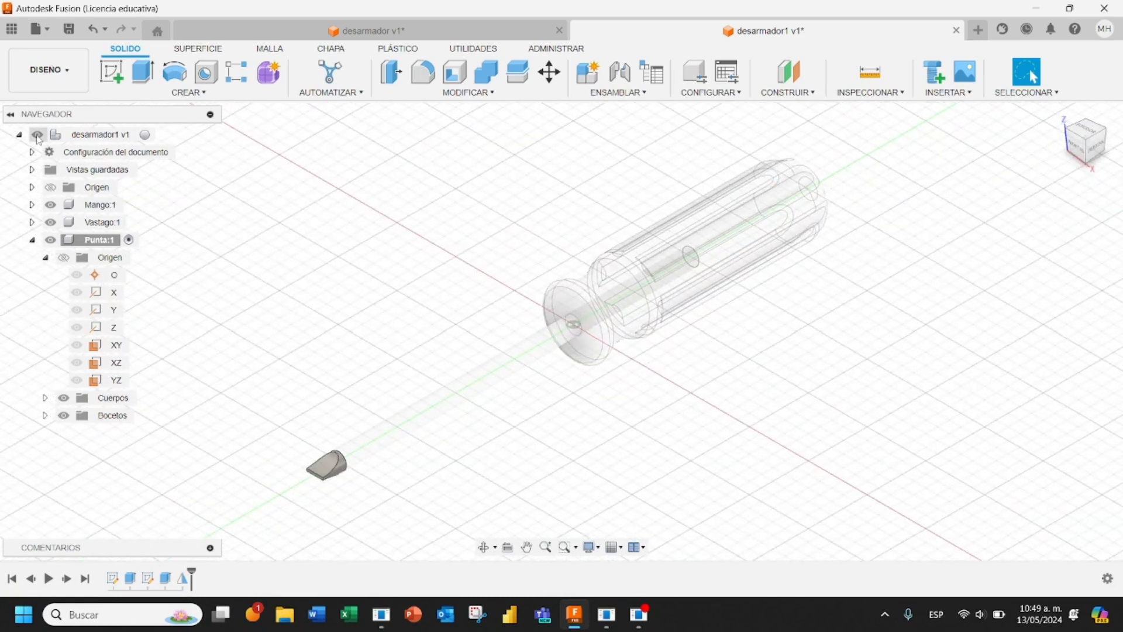
pyautogui.click(145, 135)
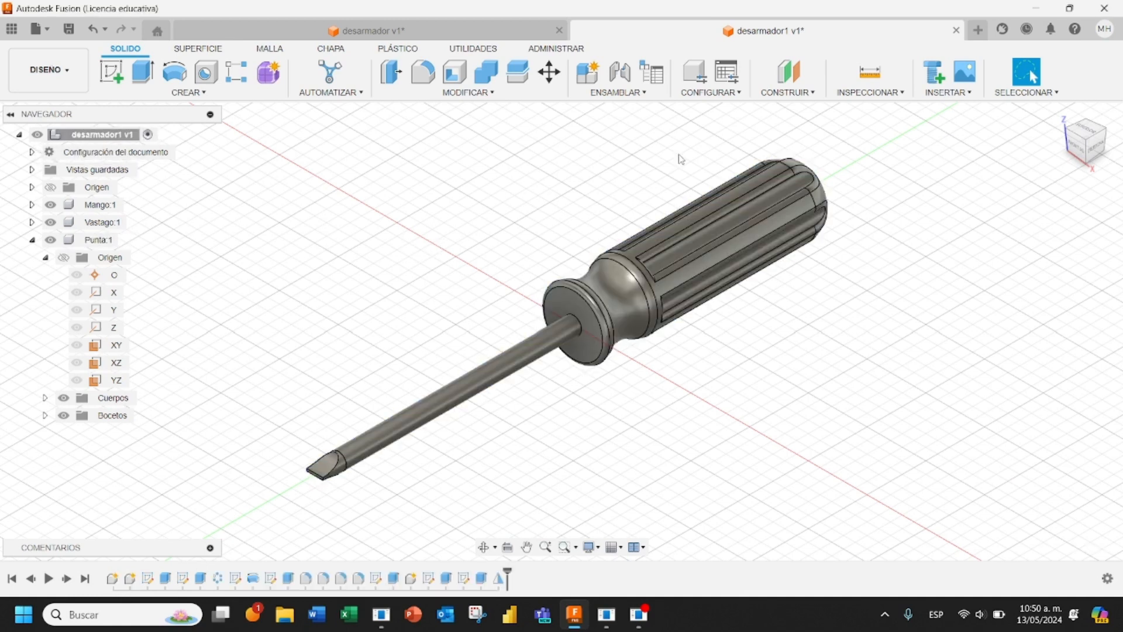
# - Apply the transparent appearance Acrílico (rojo) from the Fusion appearance library to the screwdriver handle
pyautogui.click(612, 94)
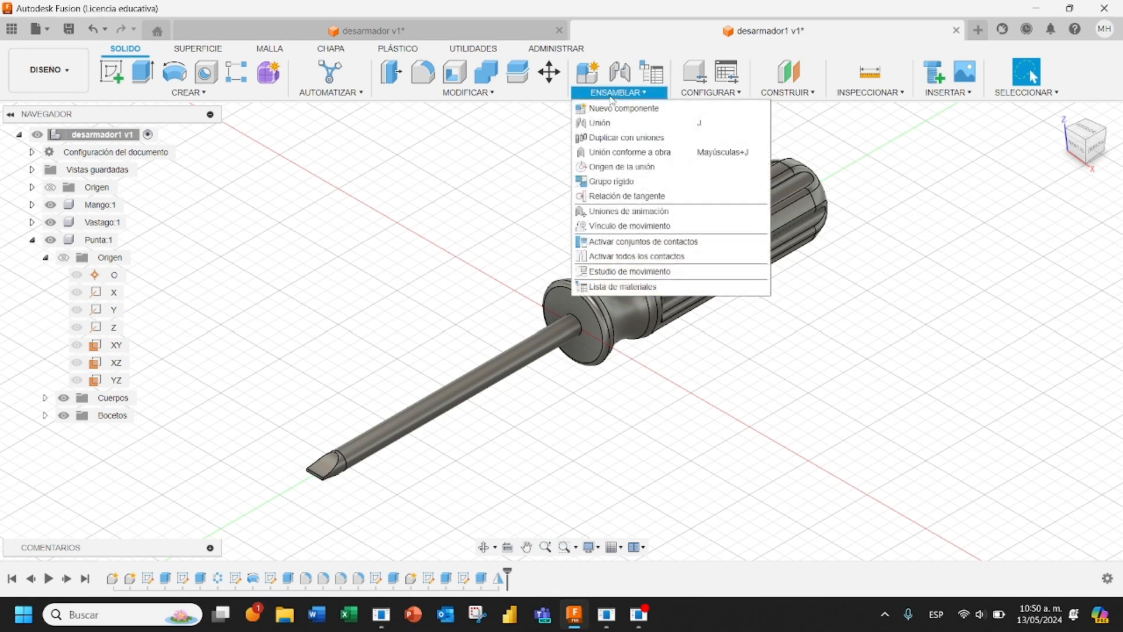
pyautogui.click(468, 93)
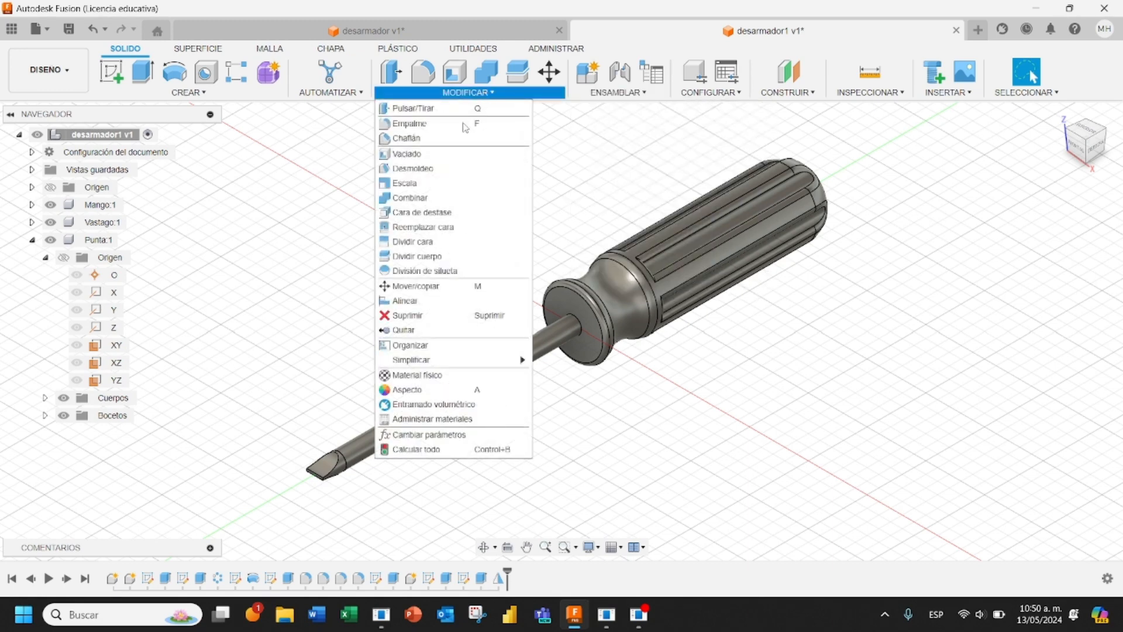
pyautogui.click(398, 391)
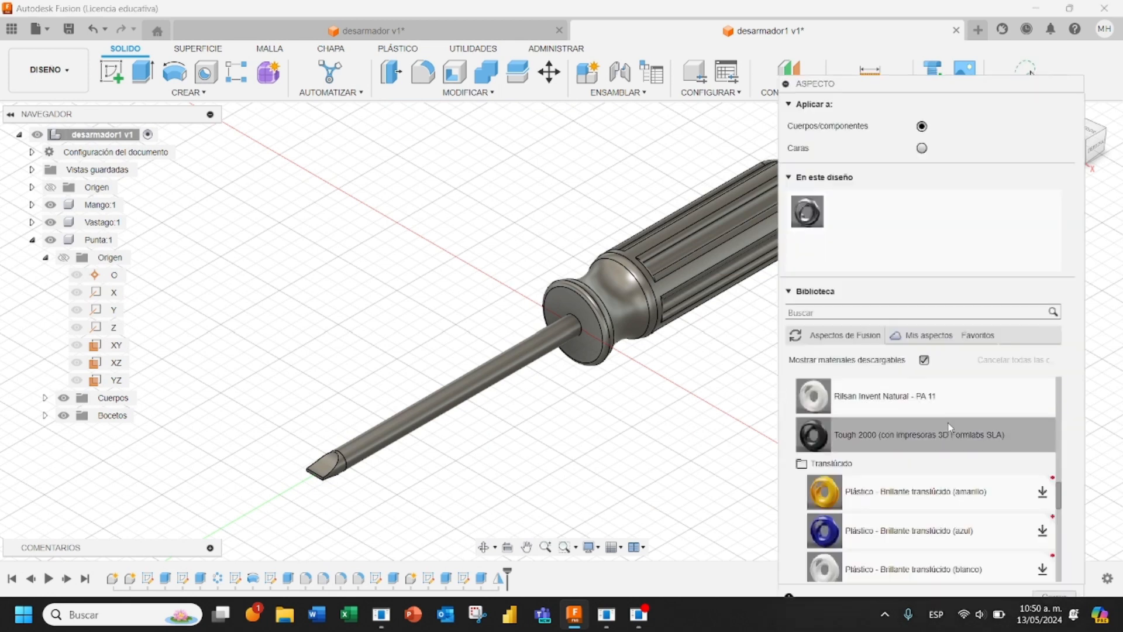
pyautogui.scroll(-5, 939, 438)
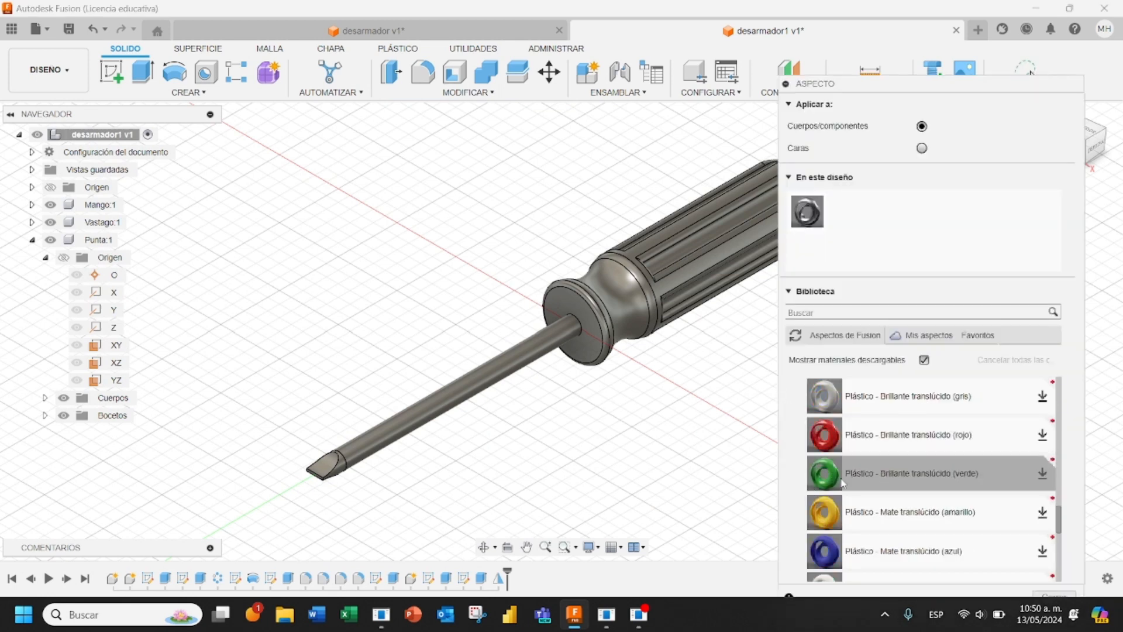
pyautogui.scroll(-5, 843, 482)
pyautogui.scroll(-3, 884, 477)
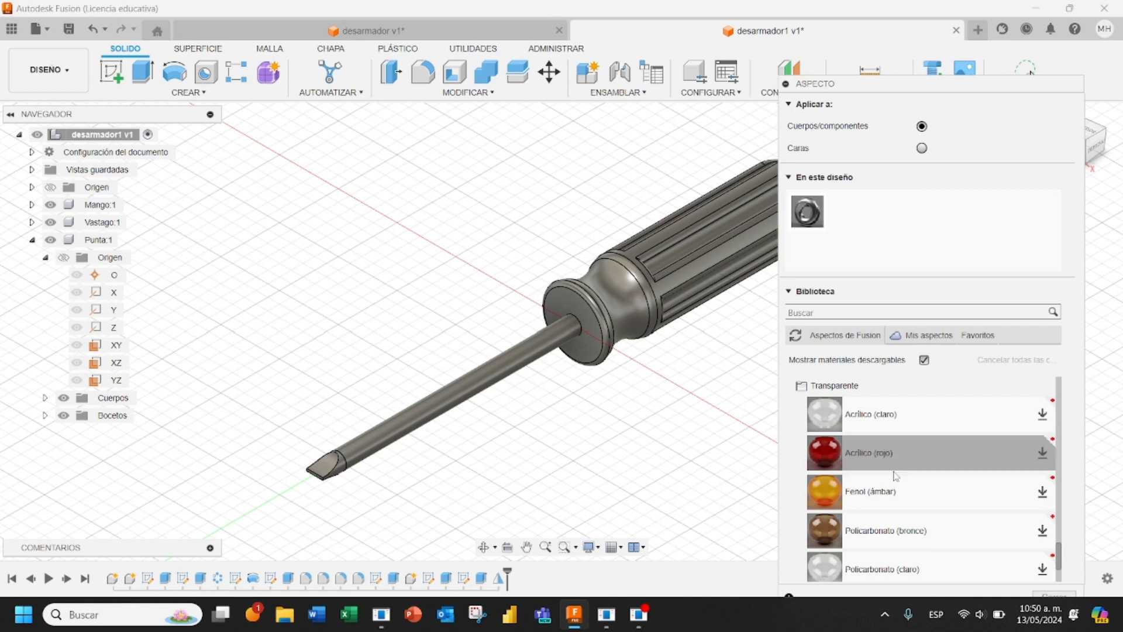
pyautogui.scroll(3, 895, 475)
pyautogui.scroll(-3, 895, 474)
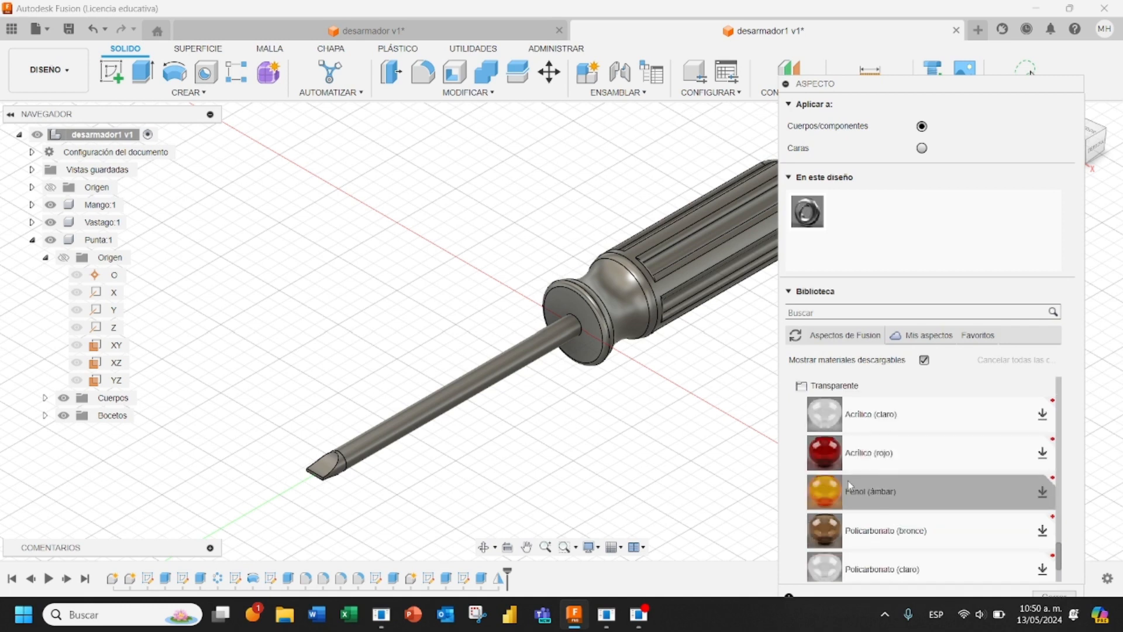
pyautogui.moveTo(838, 456); pyautogui.dragTo(665, 264)
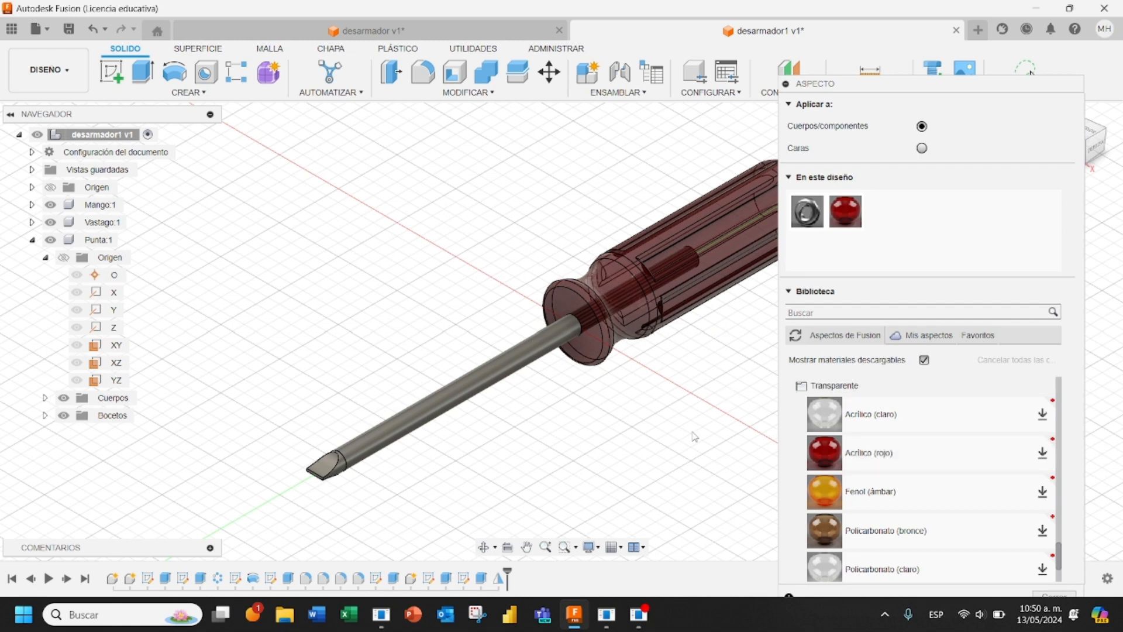
pyautogui.press('Escape')
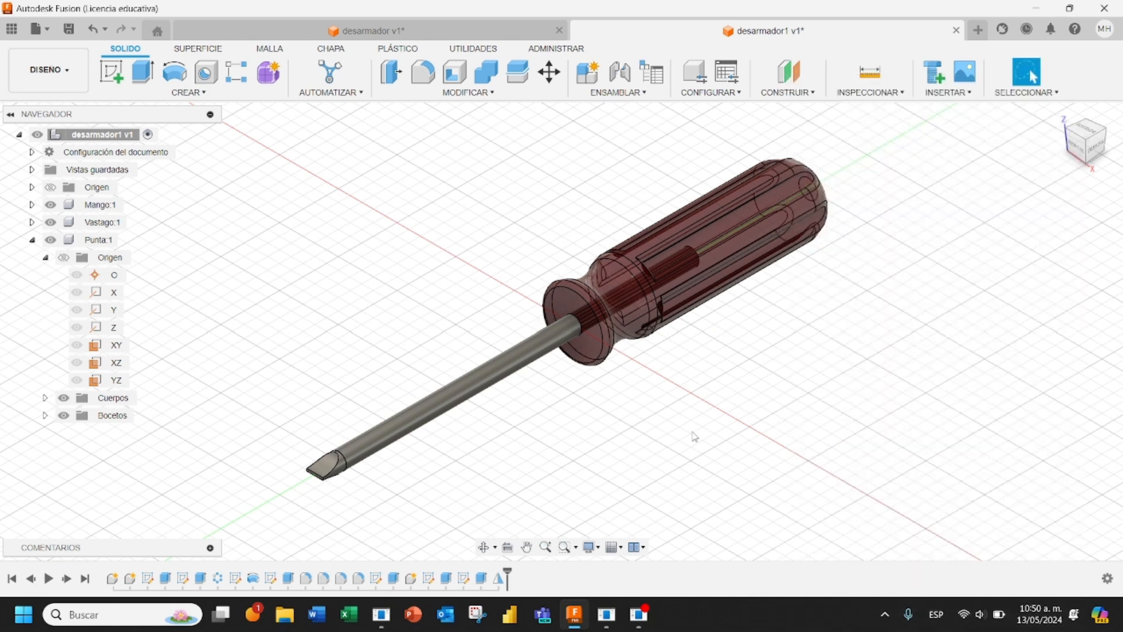
# - Apply the appearance Plástico - Brillante translúcido (rojo) to the screwdriver handle and finish the appearance command
pyautogui.click(464, 93)
pyautogui.click(851, 402)
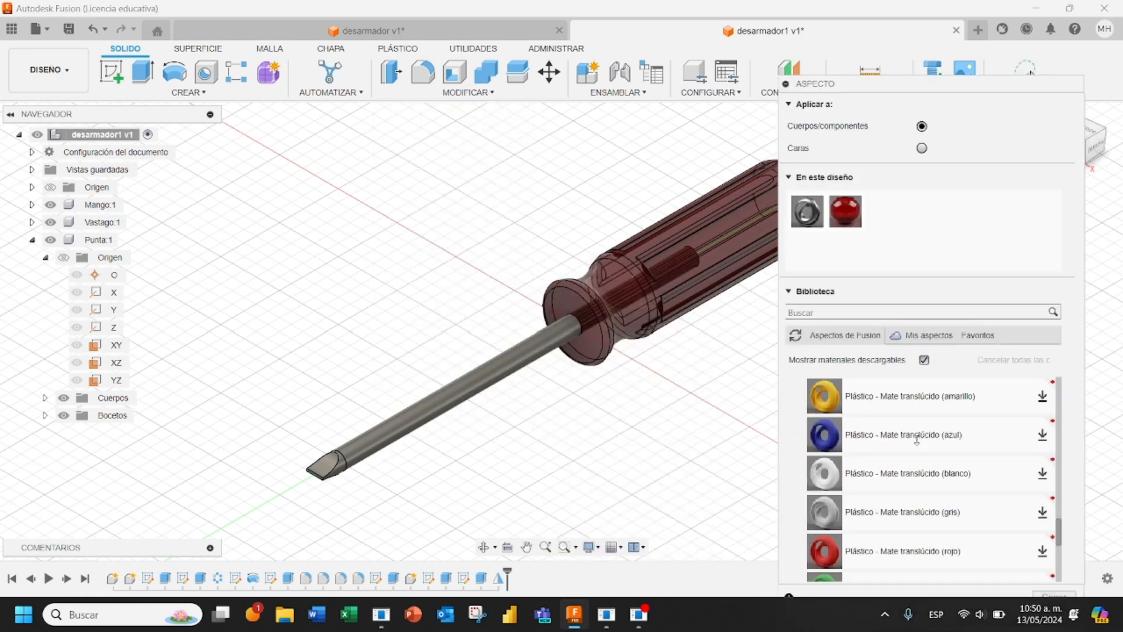
pyautogui.scroll(3, 917, 440)
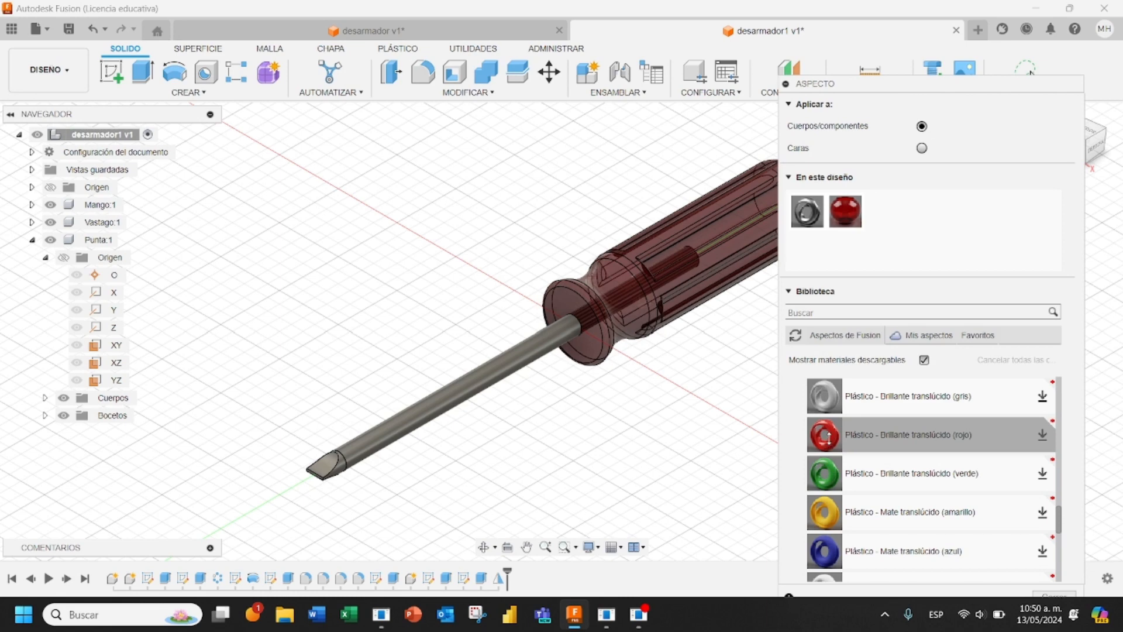
pyautogui.moveTo(827, 436); pyautogui.dragTo(679, 248)
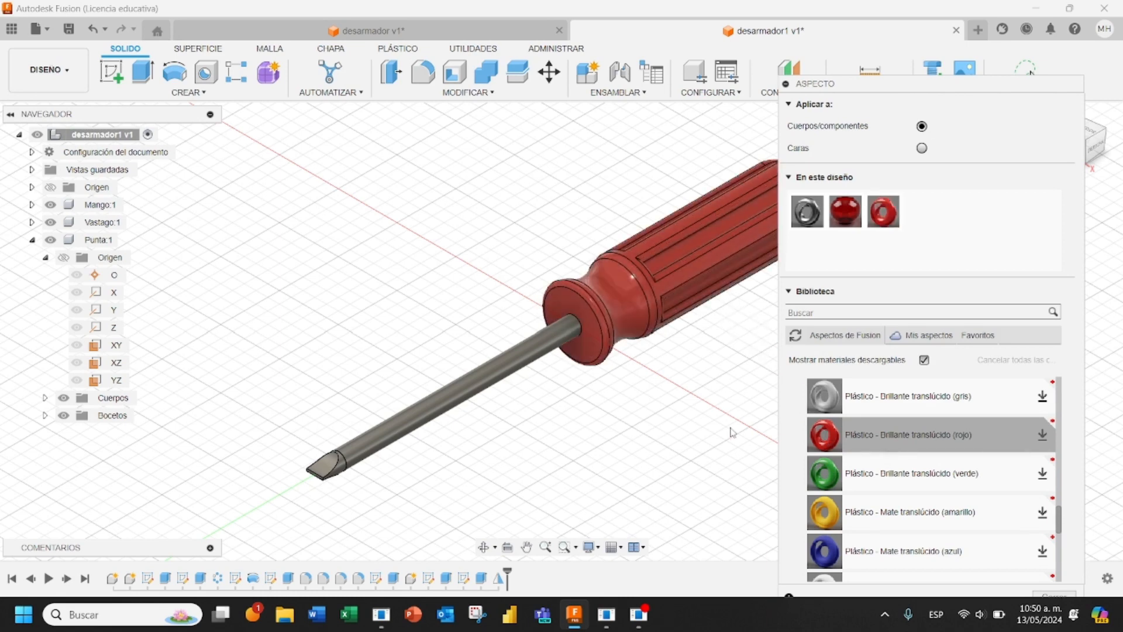
pyautogui.press('Escape')
pyautogui.scroll(1, 709, 432)
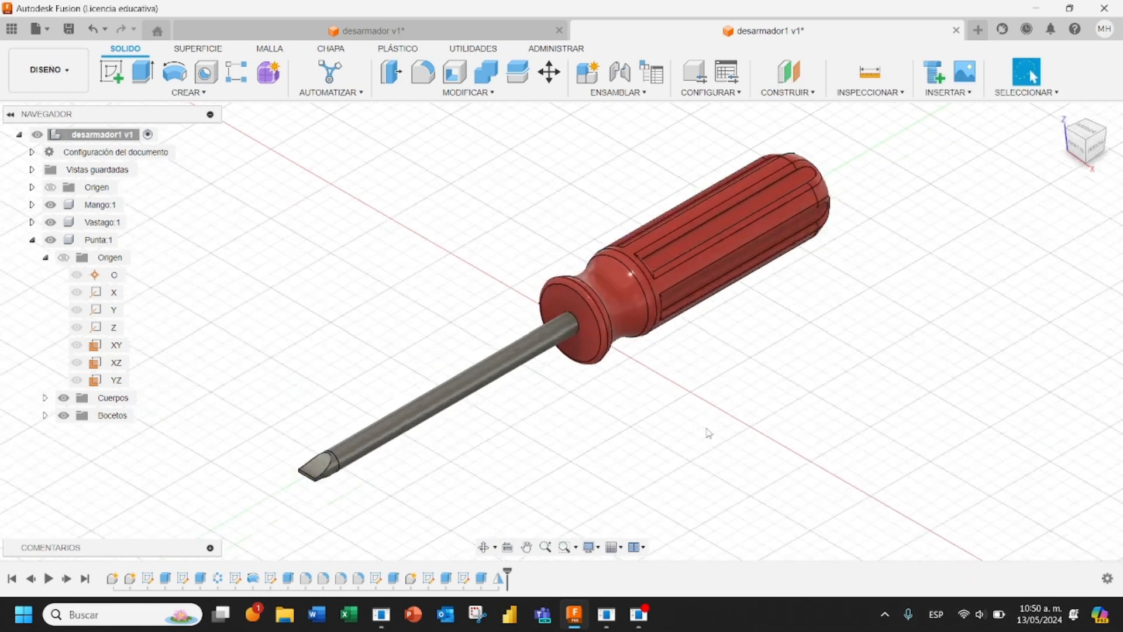